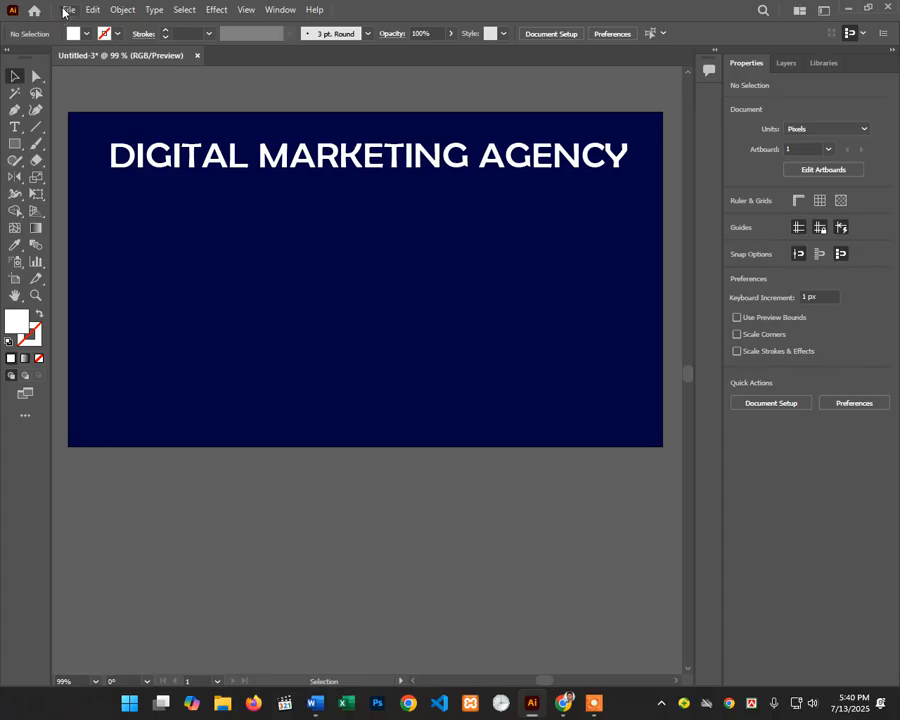
Step: Create a new 1080 × 1080 px document in CMYK Color with High (300 ppi) raster effects
{"action": "left_click", "coordinate": [66, 11]}
{"action": "left_click", "coordinate": [88, 27]}
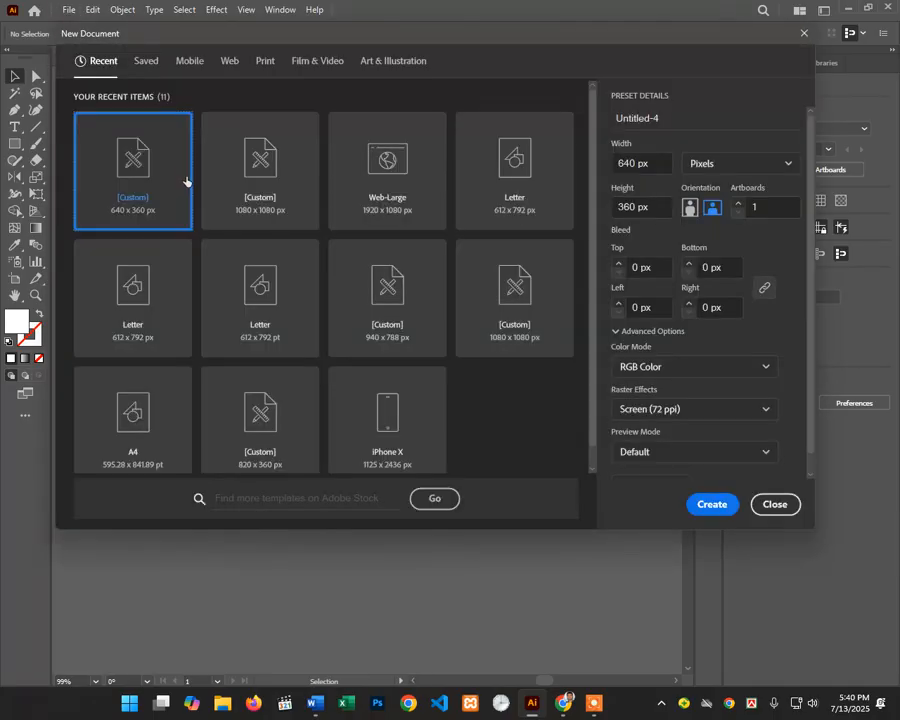
{"action": "left_click", "coordinate": [289, 197]}
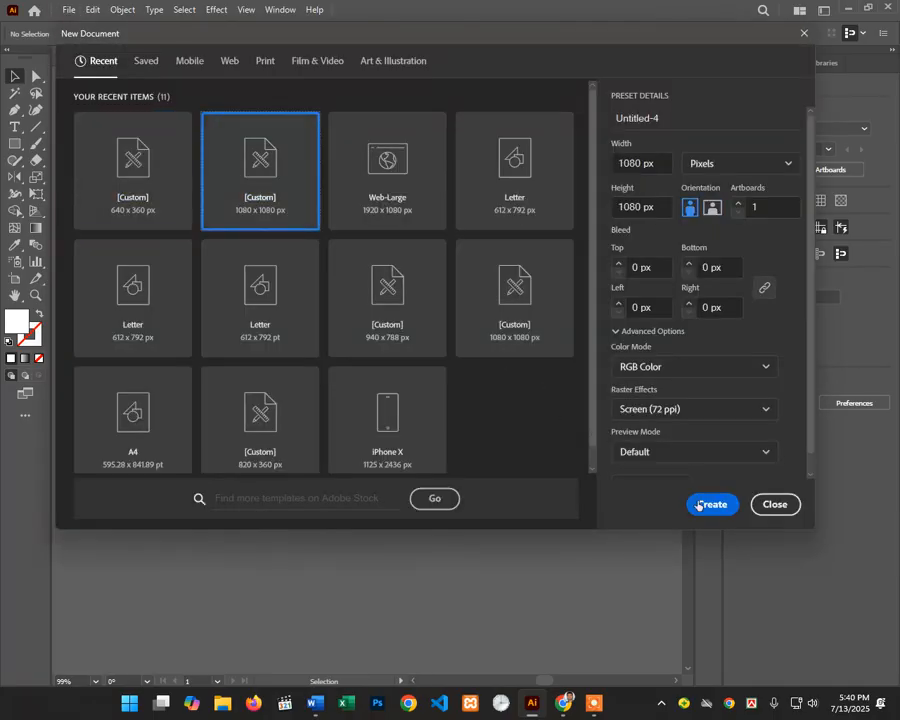
{"action": "left_click", "coordinate": [679, 421]}
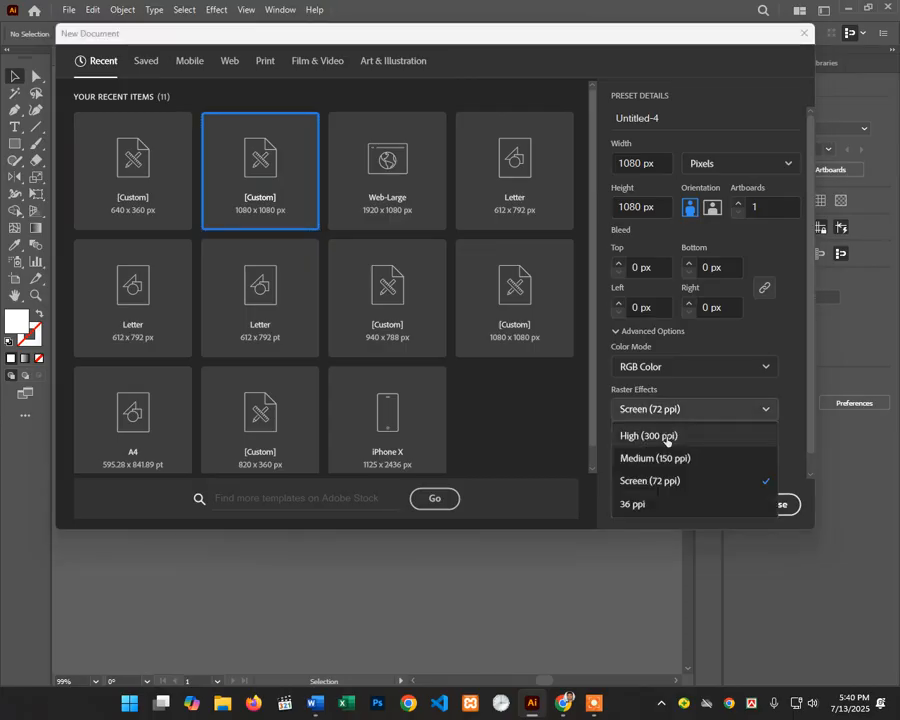
{"action": "left_click", "coordinate": [640, 492]}
{"action": "left_click", "coordinate": [660, 367]}
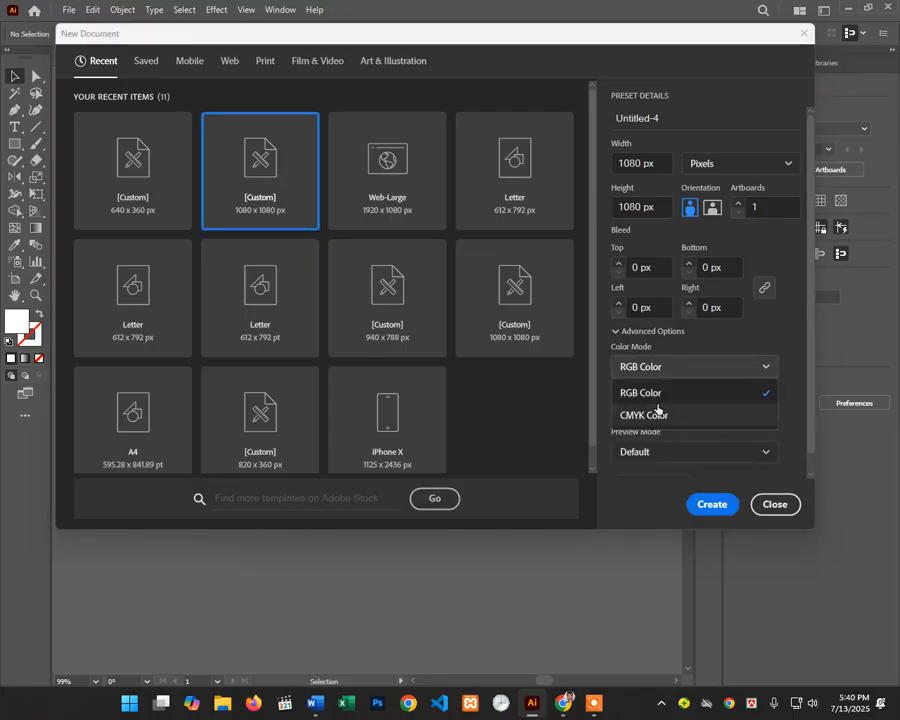
{"action": "left_click", "coordinate": [659, 413]}
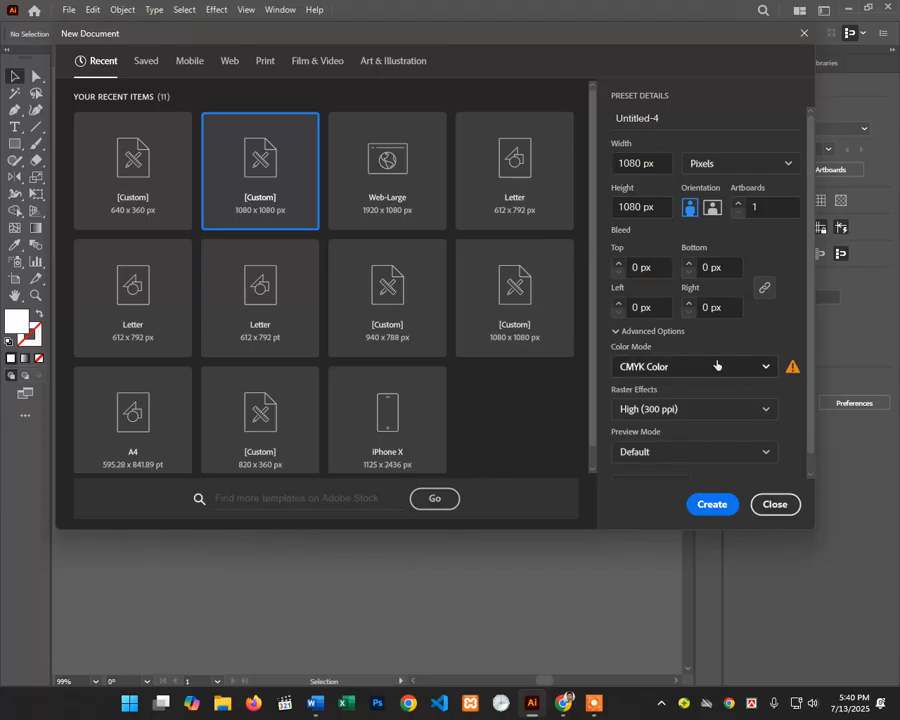
{"action": "left_click", "coordinate": [703, 503]}
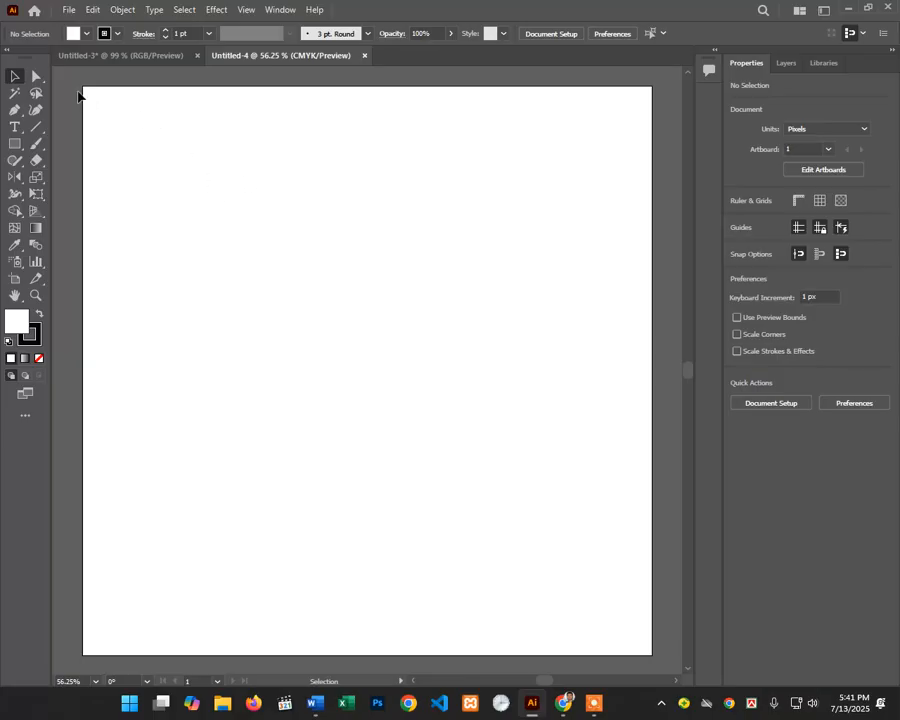
Step: Draw a rectangle covering the whole 1080 × 1080 px artboard and set its stroke to None
{"action": "left_click_drag", "start_coordinate": [89, 94], "coordinate": [648, 631]}
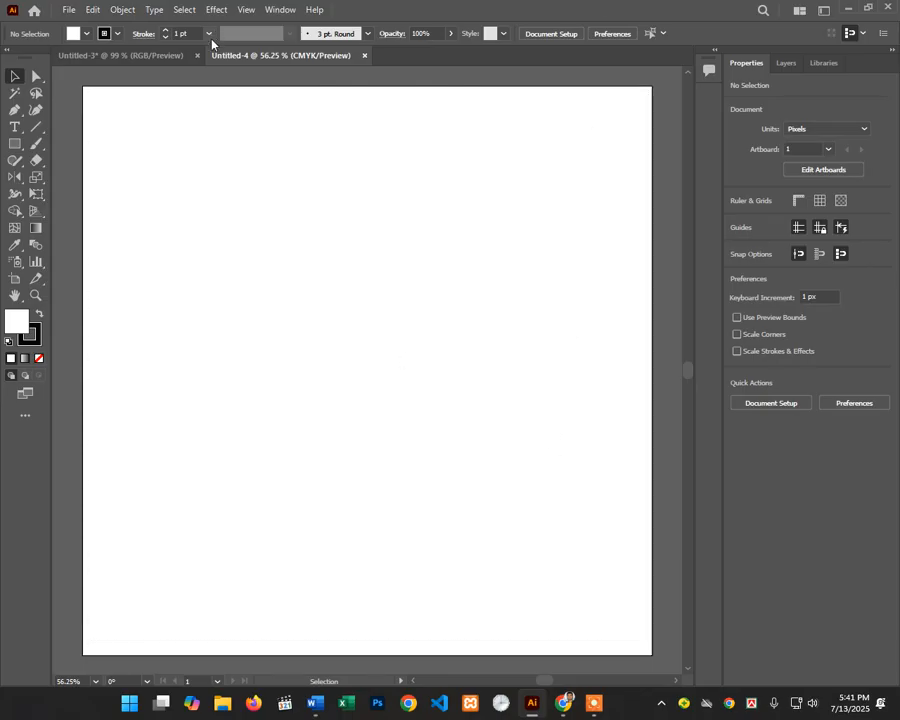
{"action": "left_click", "coordinate": [12, 144]}
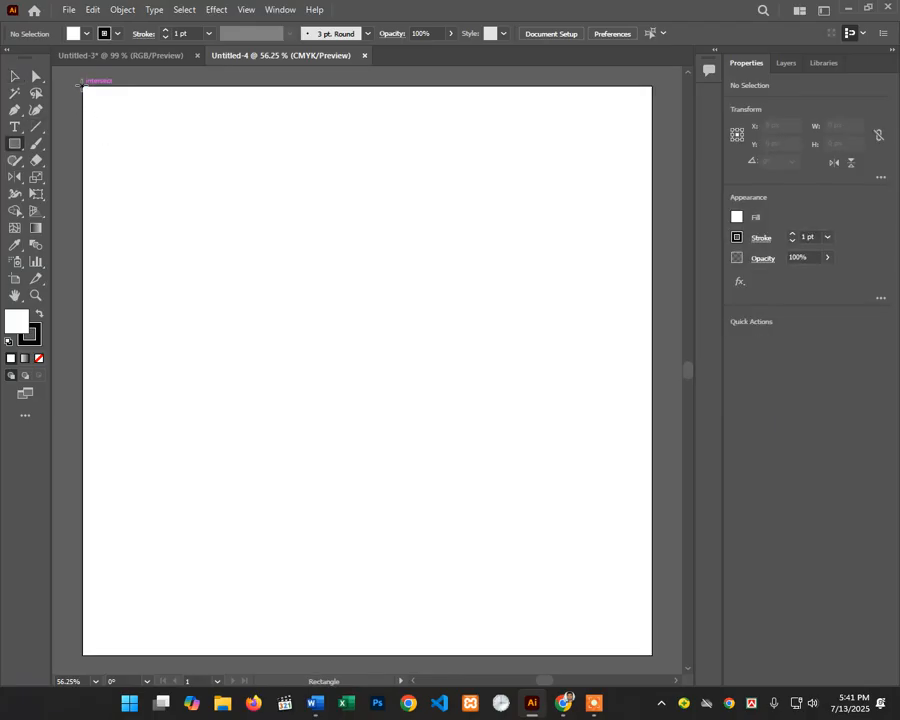
{"action": "left_click_drag", "start_coordinate": [83, 87], "coordinate": [652, 655]}
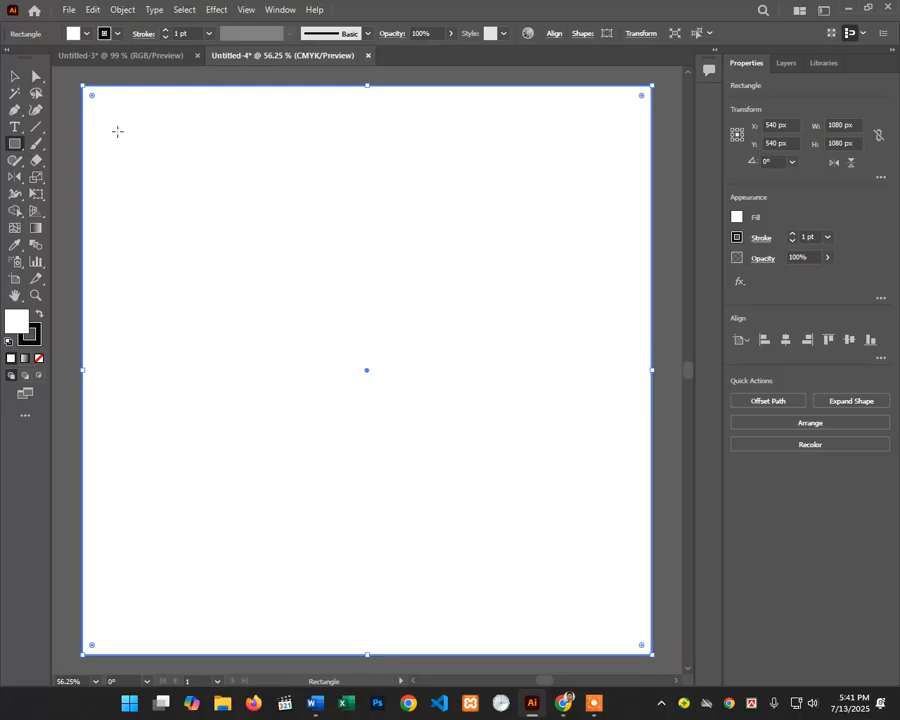
{"action": "left_click", "coordinate": [86, 33]}
{"action": "left_click", "coordinate": [9, 58]}
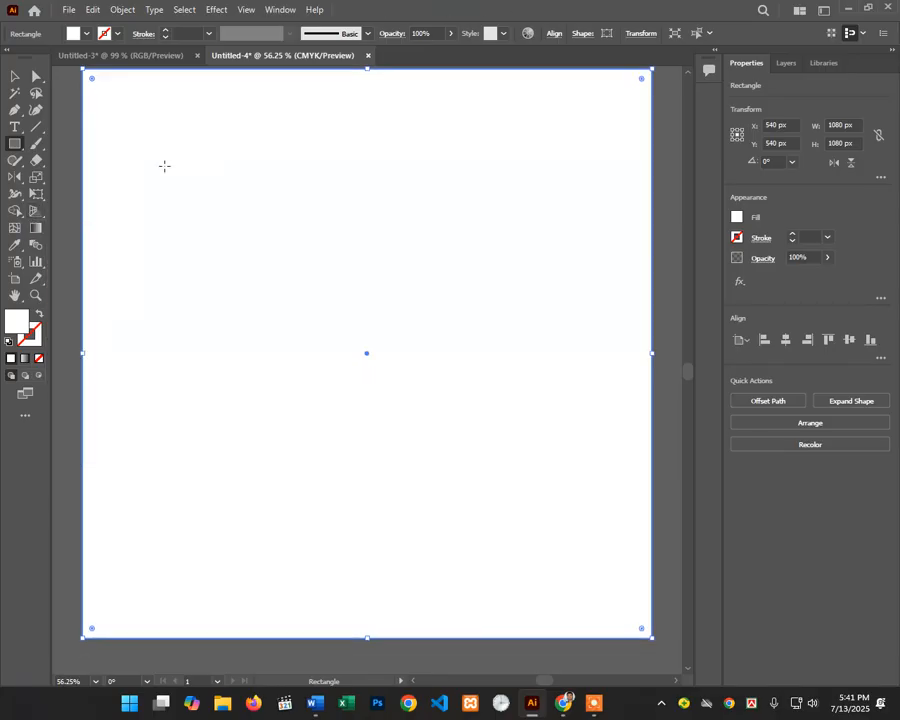
Step: Reselect the artboard-sized white rectangle with the Selection tool
{"action": "left_click", "coordinate": [17, 80]}
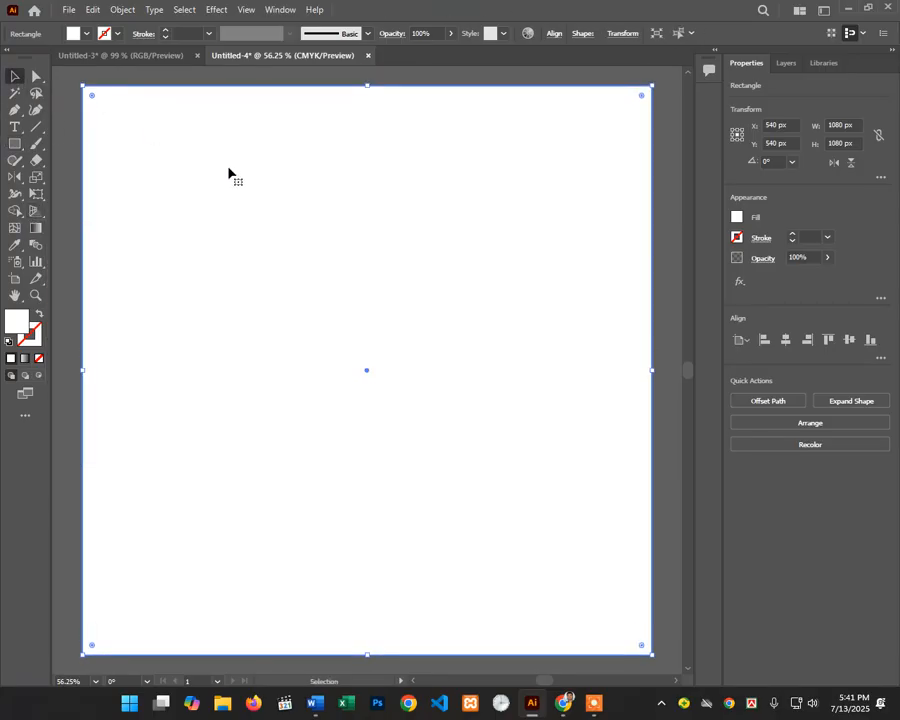
{"action": "scroll", "coordinate": [263, 305], "scroll_direction": "up", "scroll_amount": 2}
{"action": "left_click", "coordinate": [309, 121]}
{"action": "left_click", "coordinate": [340, 253]}
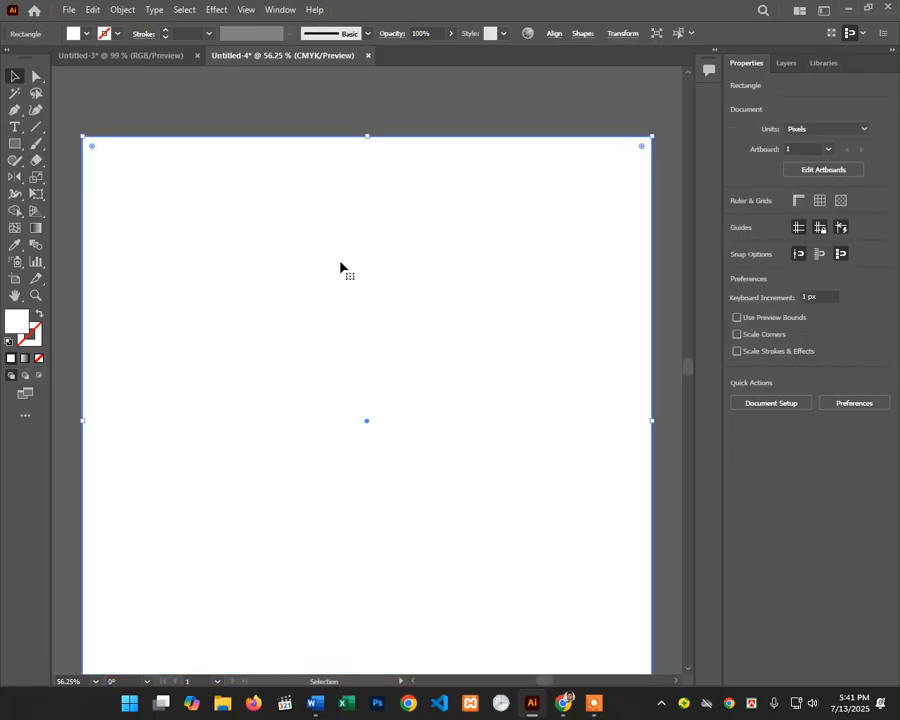
{"action": "scroll", "coordinate": [341, 263], "scroll_direction": "down", "scroll_amount": 3}
{"action": "scroll", "coordinate": [341, 364], "scroll_direction": "up", "scroll_amount": 1}
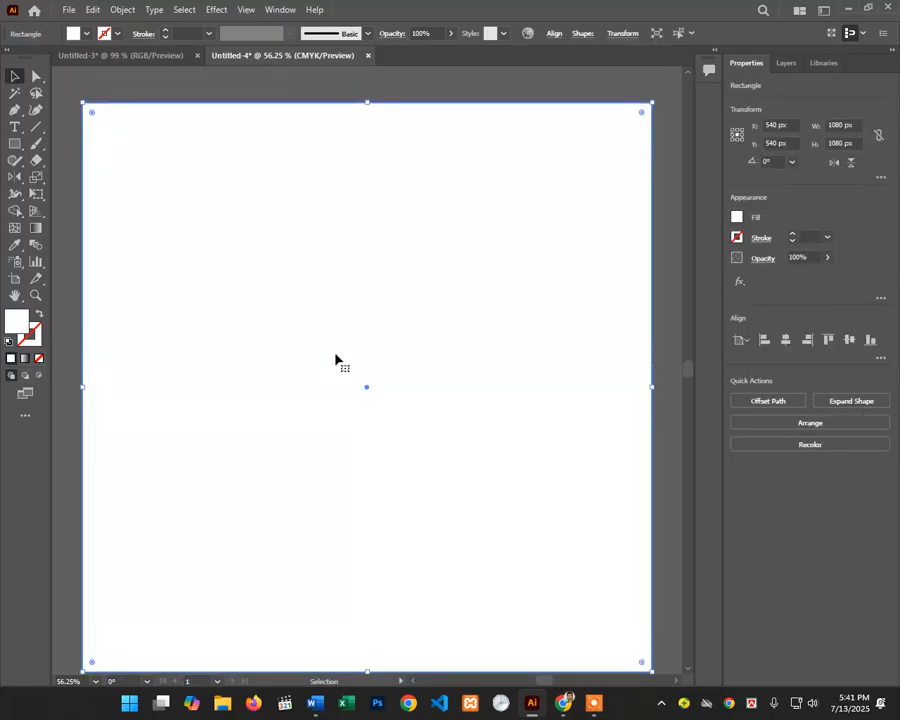
{"action": "scroll", "coordinate": [335, 361], "scroll_direction": "down", "scroll_amount": 1}
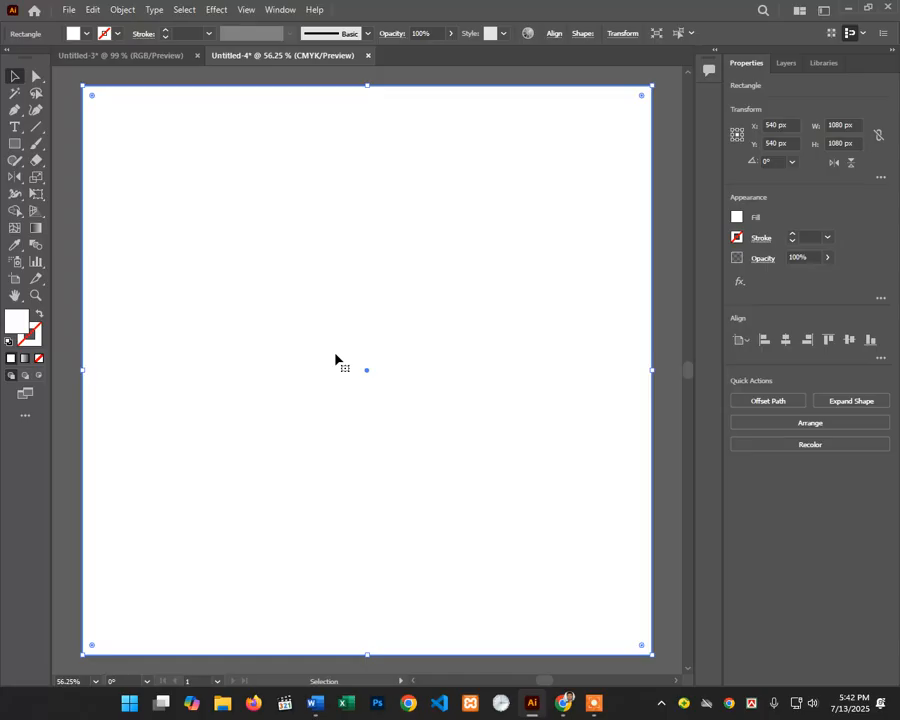
{"action": "scroll", "coordinate": [335, 361], "scroll_direction": "down", "scroll_amount": 1}
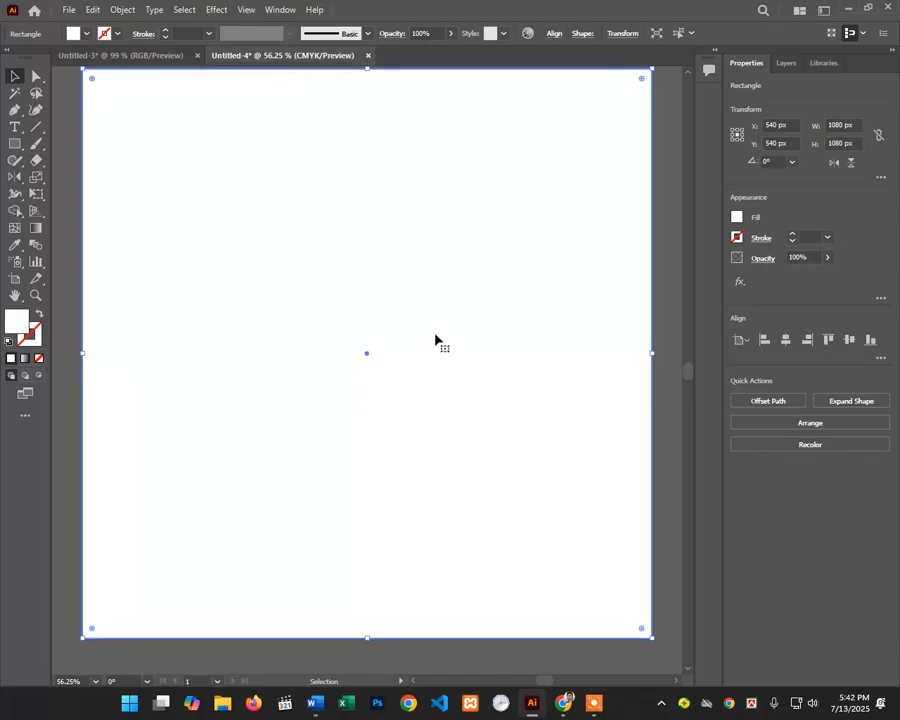
Step: Apply a gradient fill to the square and make its left stop light blue
{"action": "left_click", "coordinate": [24, 359]}
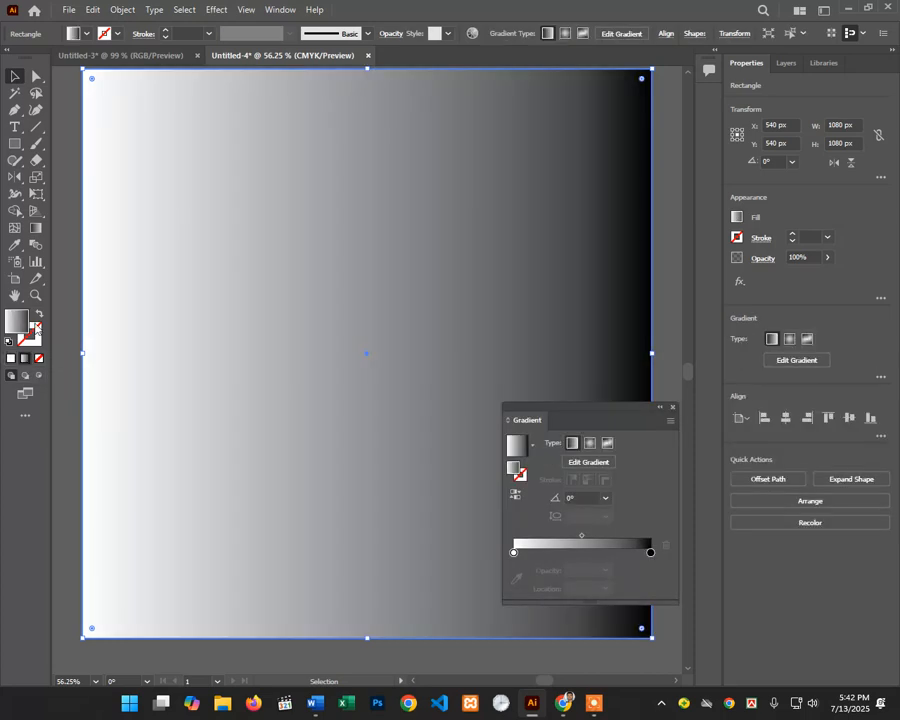
{"action": "left_click", "coordinate": [290, 8]}
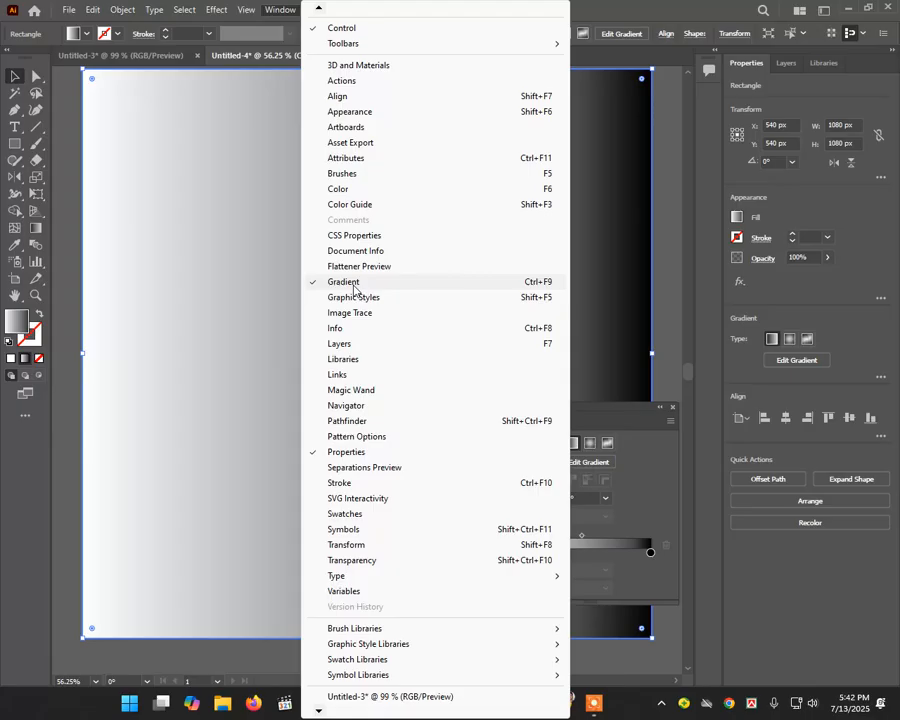
{"action": "left_click", "coordinate": [578, 5]}
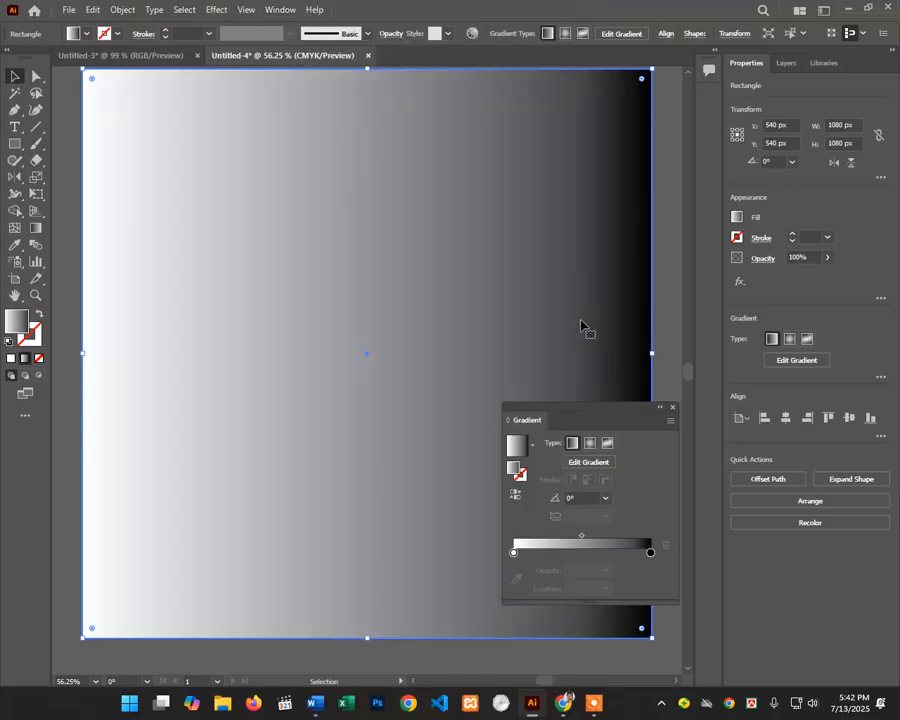
{"action": "left_click_drag", "start_coordinate": [573, 423], "coordinate": [743, 233]}
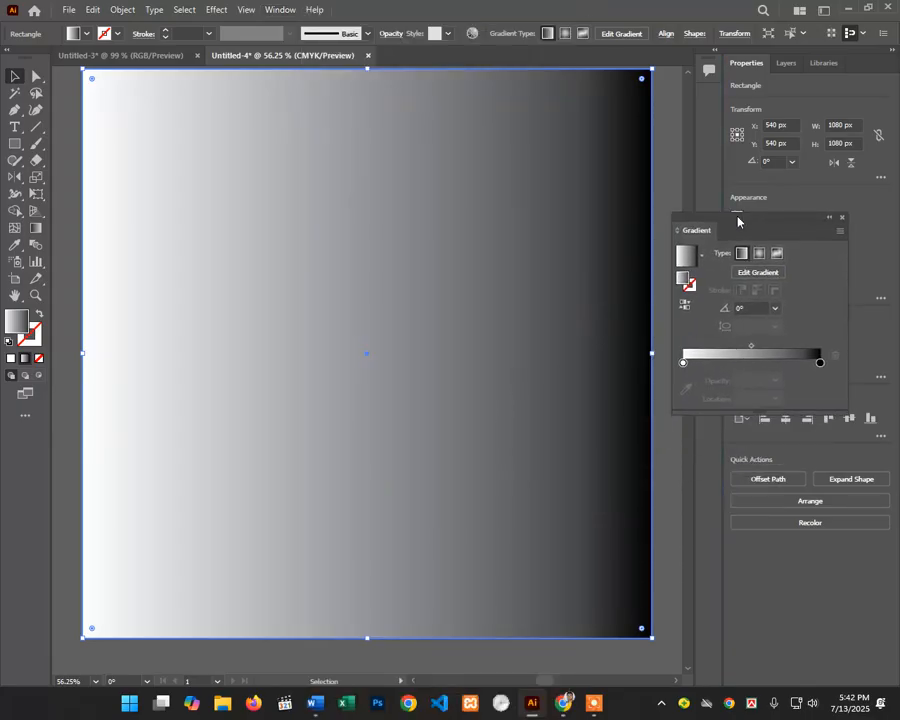
{"action": "left_click", "coordinate": [683, 364]}
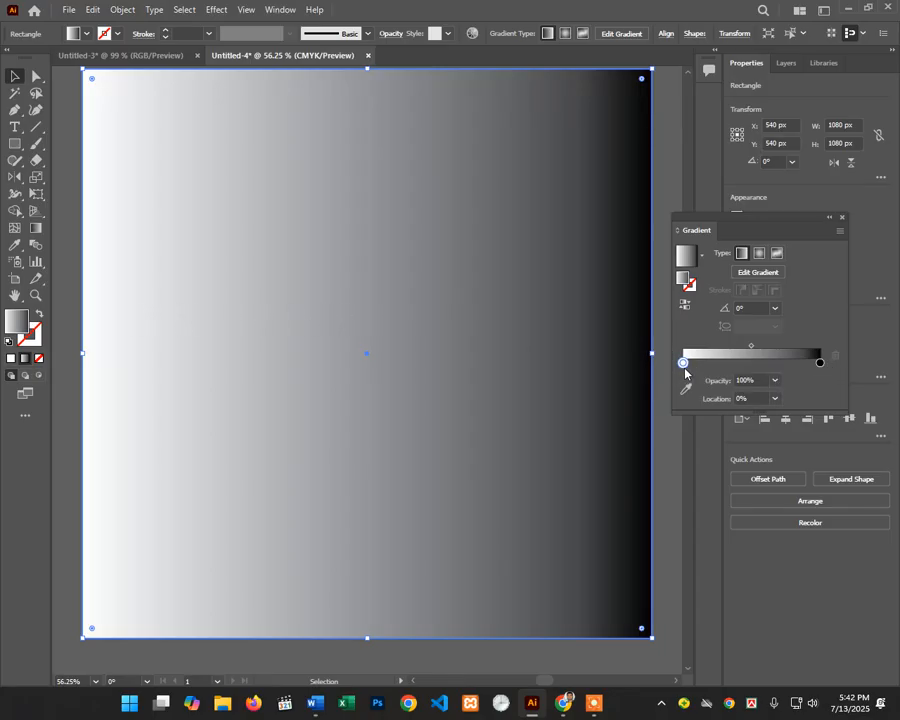
{"action": "double_click", "coordinate": [683, 363]}
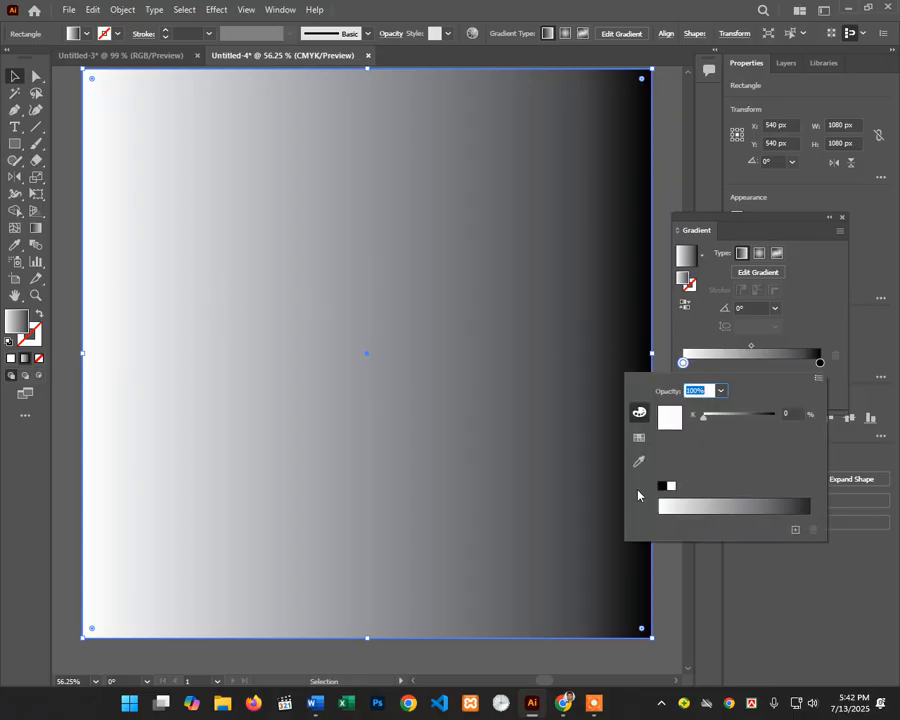
{"action": "left_click", "coordinate": [639, 437]}
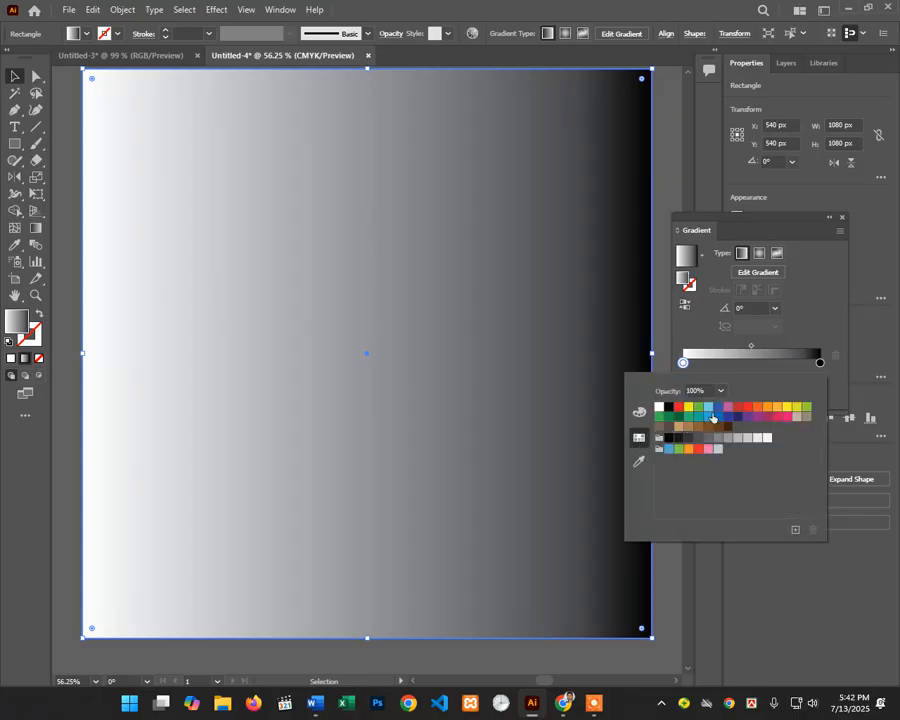
{"action": "left_click", "coordinate": [707, 408]}
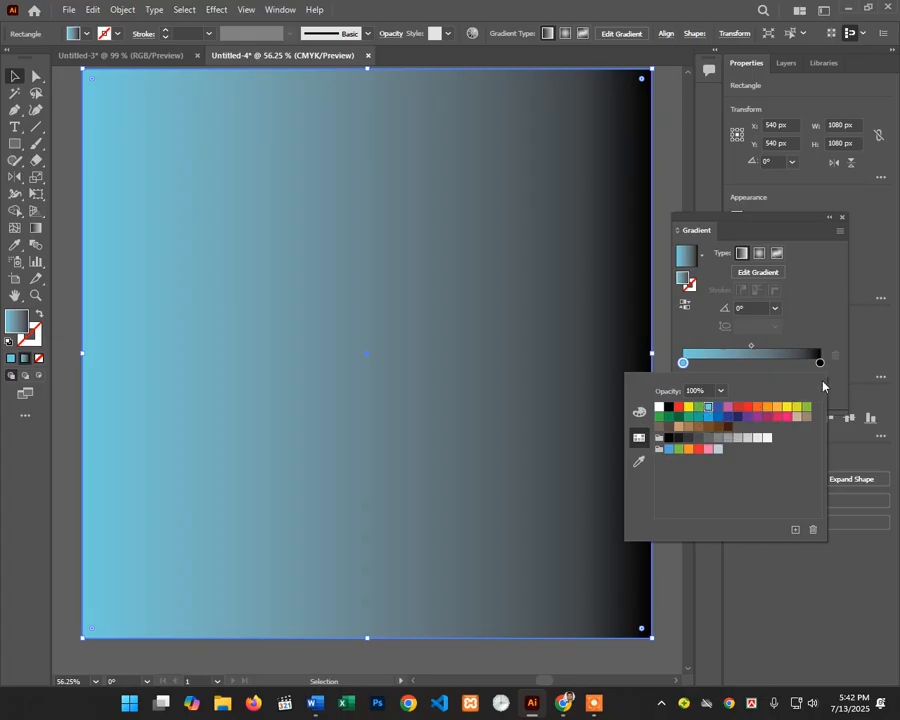
Step: Set the right gradient stop to a brighter blue after trying several blue swatches
{"action": "double_click", "coordinate": [819, 364]}
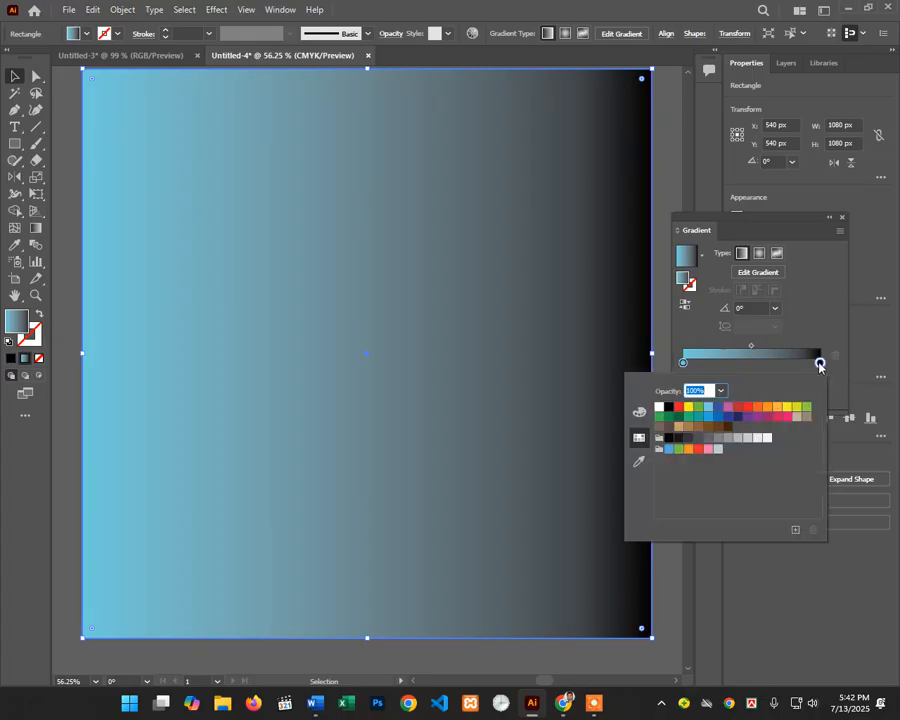
{"action": "left_click", "coordinate": [718, 417]}
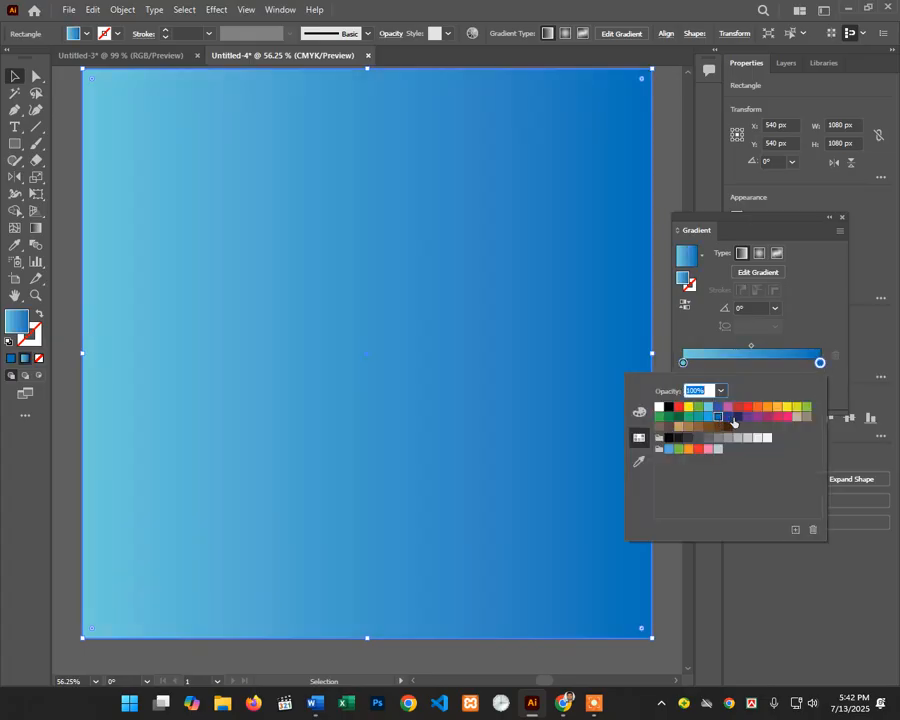
{"action": "left_click", "coordinate": [736, 417]}
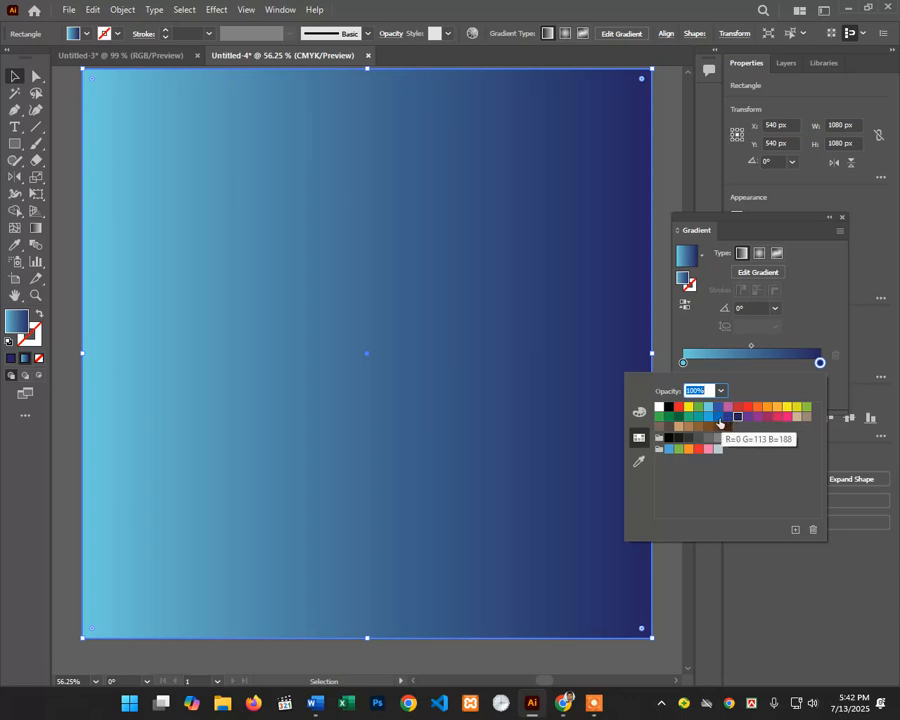
{"action": "left_click", "coordinate": [719, 418]}
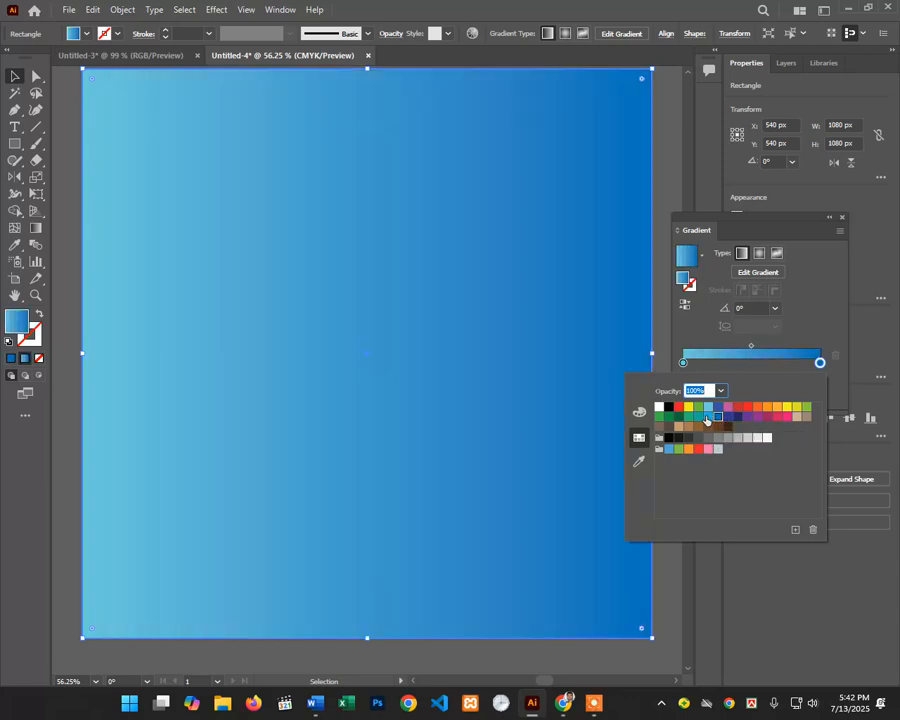
{"action": "left_click", "coordinate": [707, 417]}
{"action": "left_click", "coordinate": [719, 418]}
{"action": "left_click", "coordinate": [708, 418]}
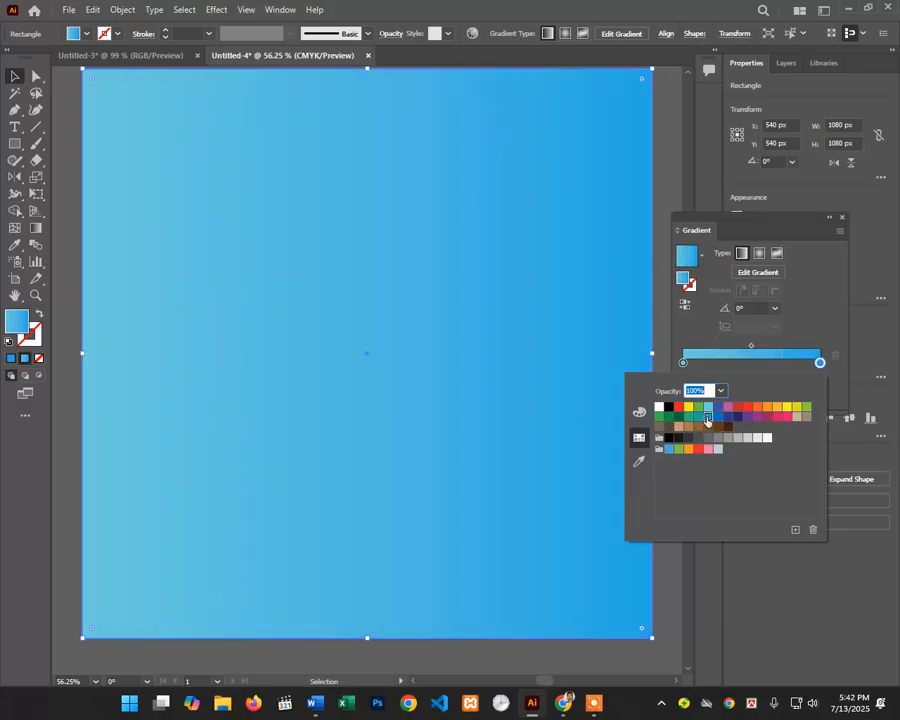
{"action": "left_click", "coordinate": [528, 313]}
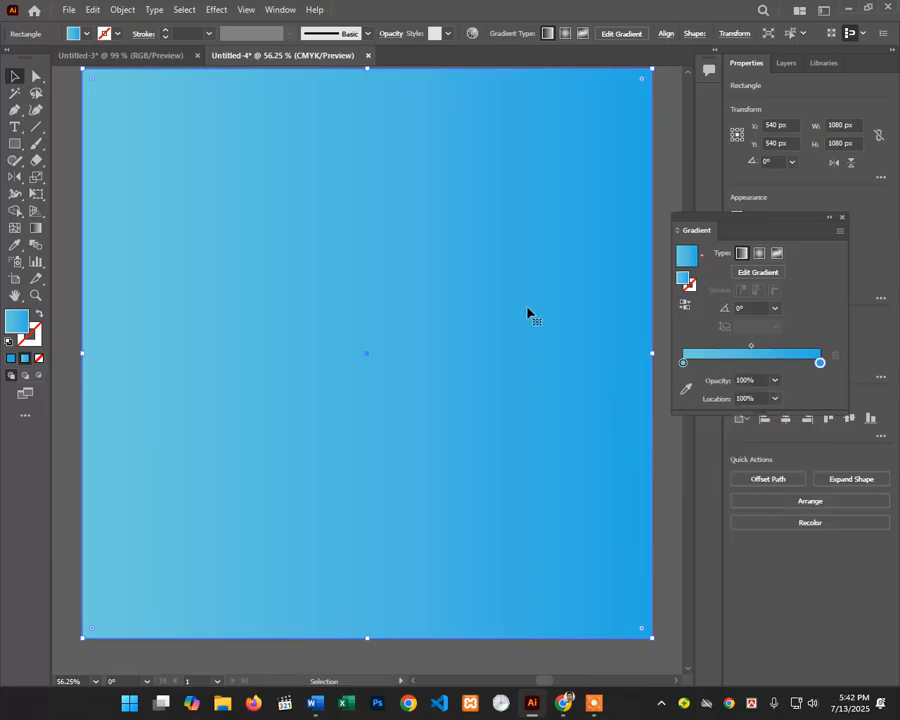
Step: Zoom out and pan to view the whole blue gradient artboard
{"action": "scroll", "coordinate": [528, 313], "scroll_direction": "up", "scroll_amount": 2}
{"action": "left_click", "coordinate": [410, 372], "text": "ctrl+alt"}
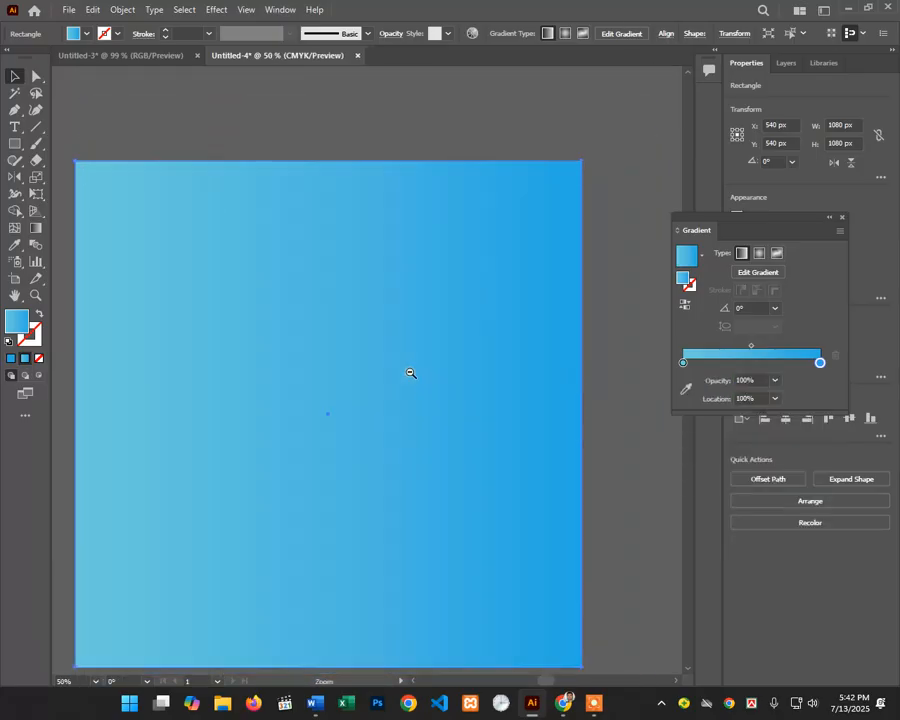
{"action": "left_click", "coordinate": [410, 374], "text": "ctrl+alt"}
{"action": "left_click_drag", "start_coordinate": [340, 396], "coordinate": [354, 315]}
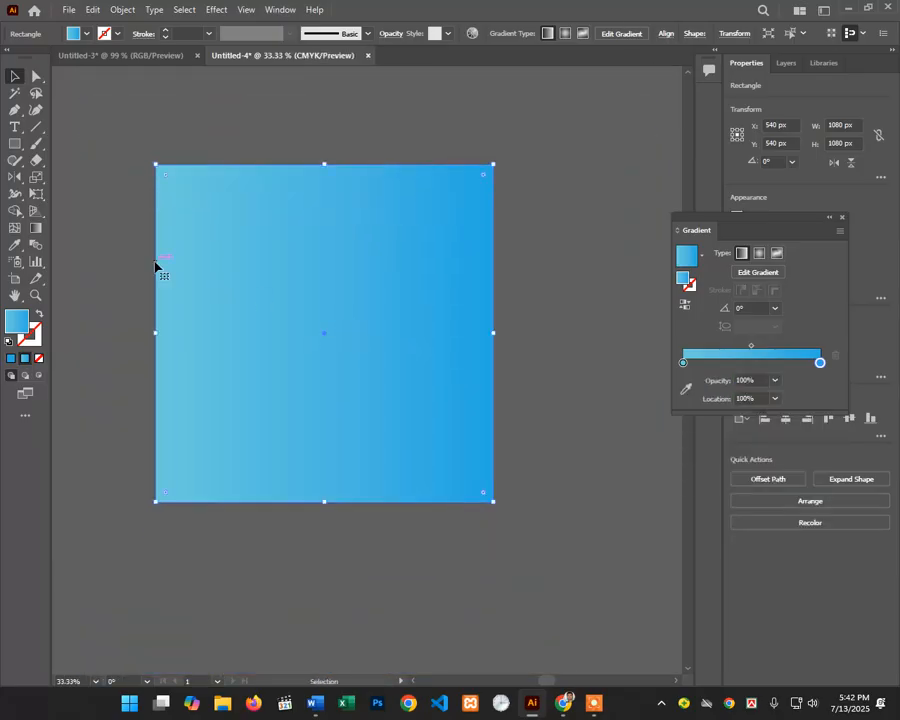
{"action": "left_click", "coordinate": [595, 704]}
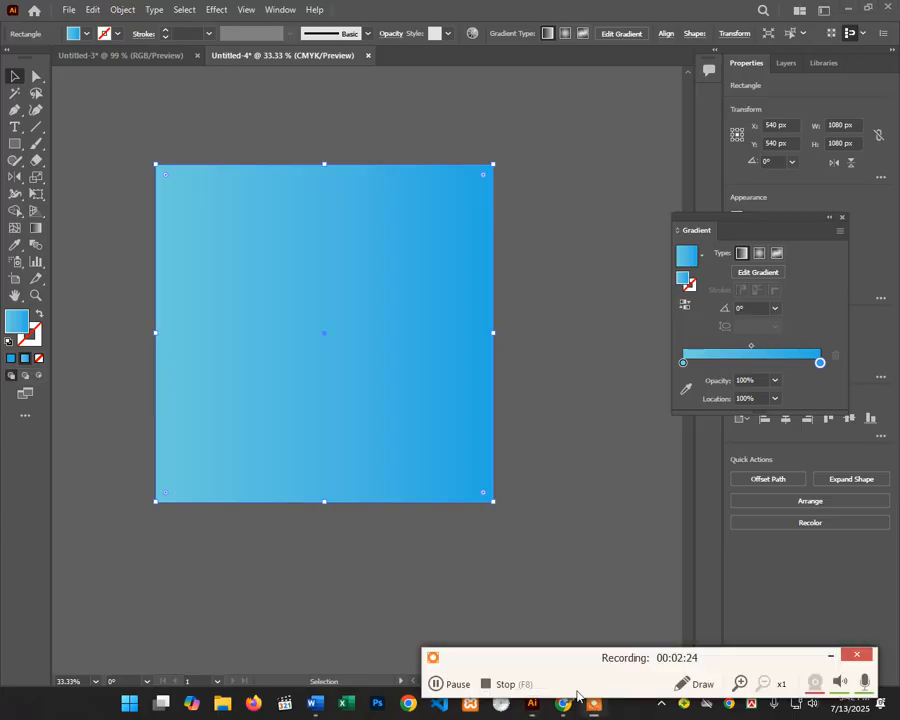
{"action": "left_click", "coordinate": [437, 688]}
{"action": "scroll", "coordinate": [406, 346], "scroll_direction": "up", "scroll_amount": 1}
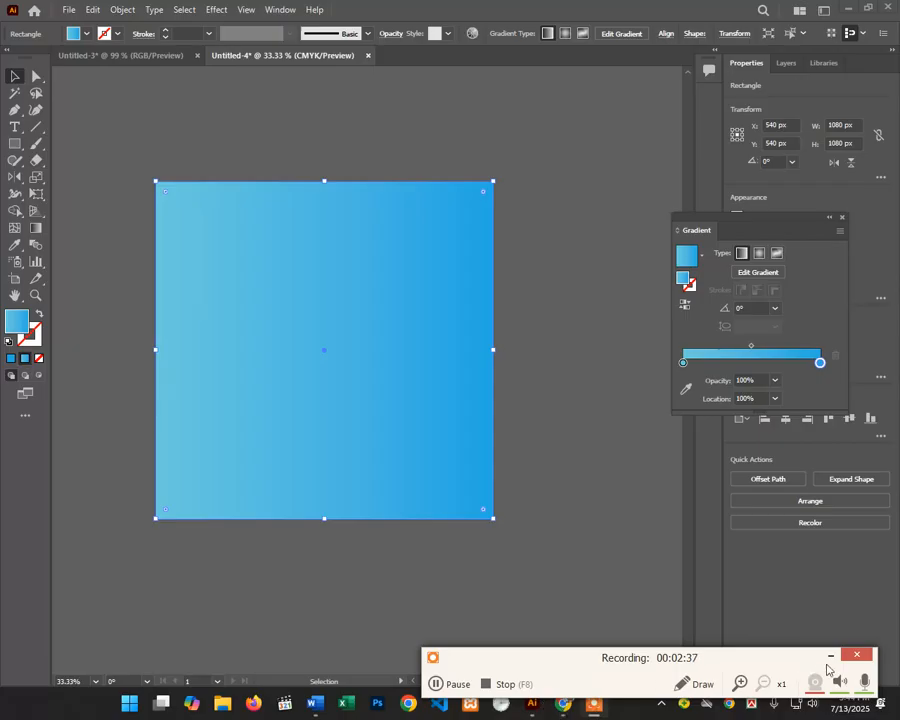
Step: Browse the Google Images results for 'gradient color' in Chrome for colour ideas
{"action": "left_click", "coordinate": [566, 703]}
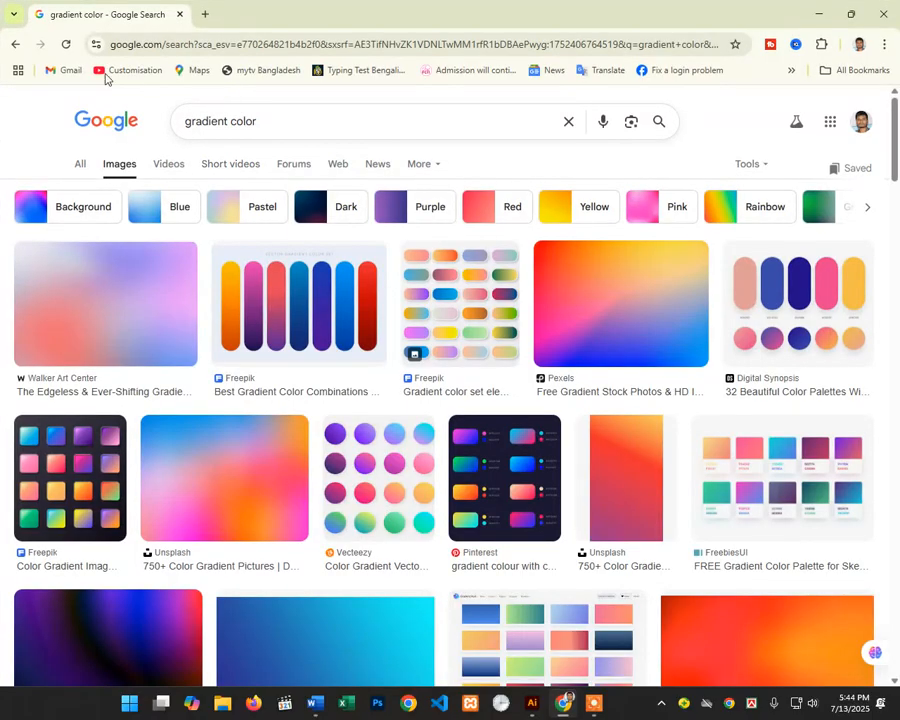
{"action": "scroll", "coordinate": [265, 464], "scroll_direction": "down", "scroll_amount": 5}
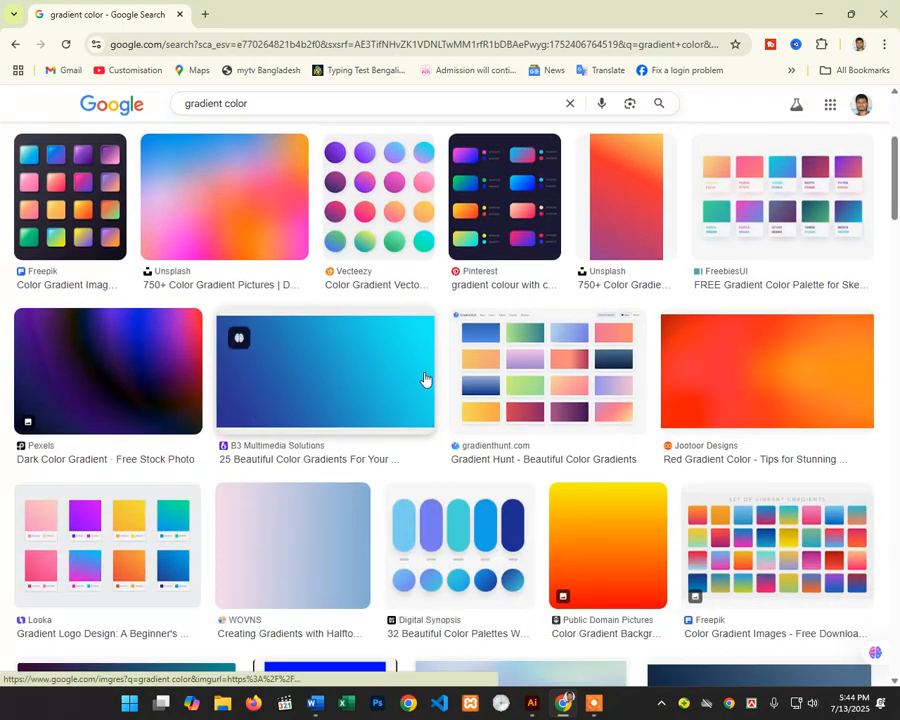
{"action": "scroll", "coordinate": [232, 404], "scroll_direction": "down", "scroll_amount": 1}
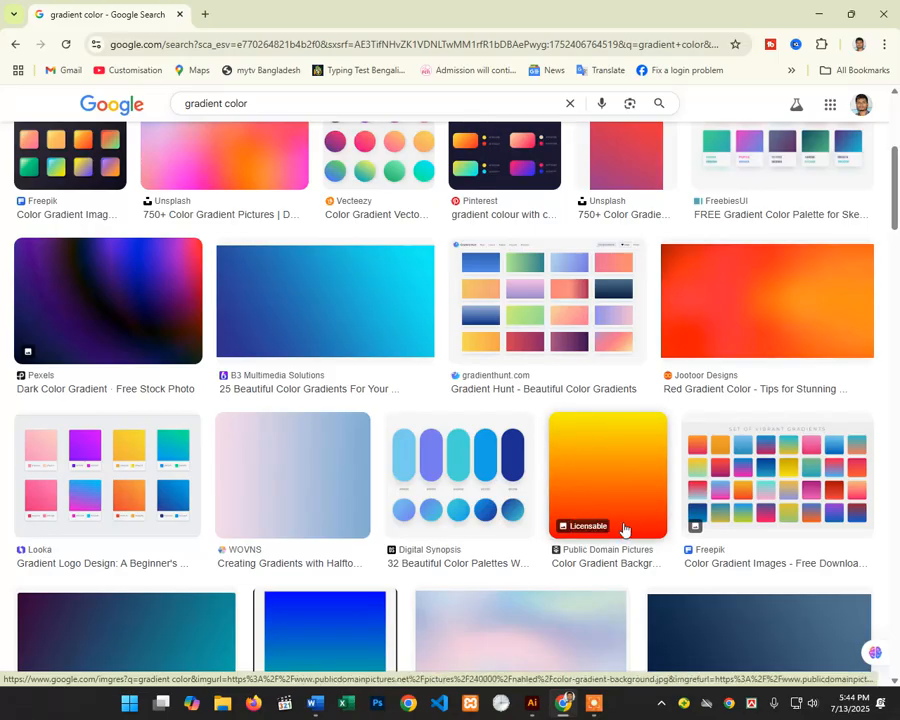
Step: Change the left gradient stop to a light orange swatch
{"action": "left_click", "coordinate": [818, 14]}
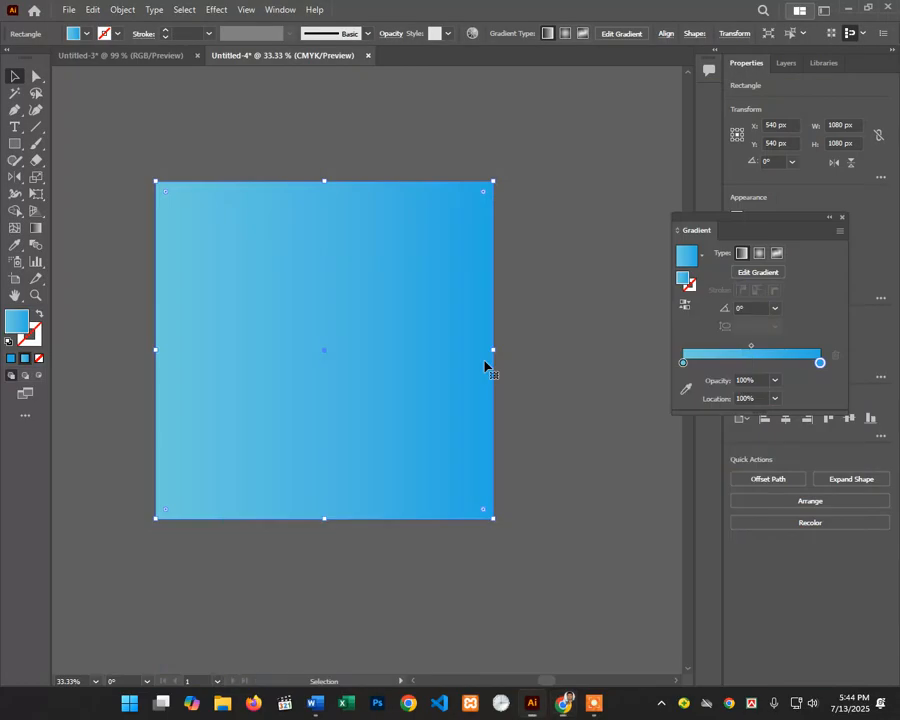
{"action": "double_click", "coordinate": [684, 363]}
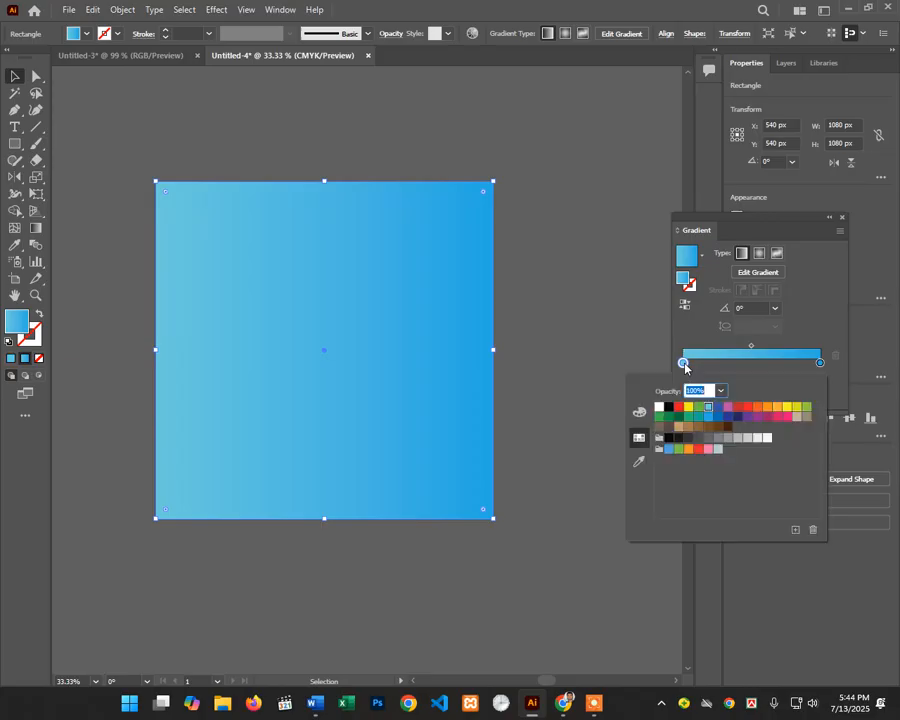
{"action": "left_click", "coordinate": [767, 408]}
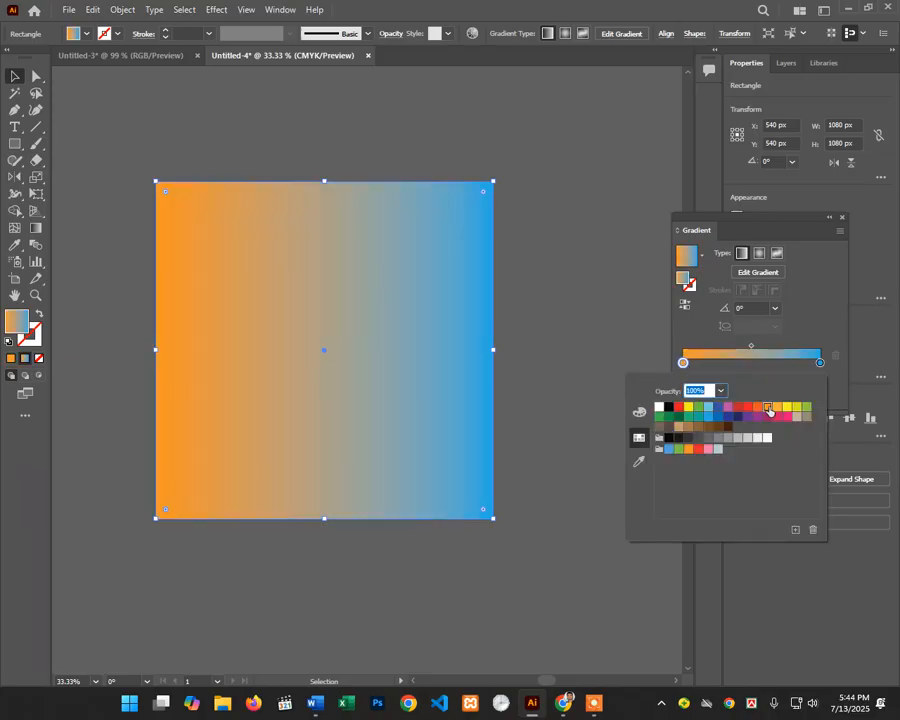
{"action": "left_click", "coordinate": [775, 412]}
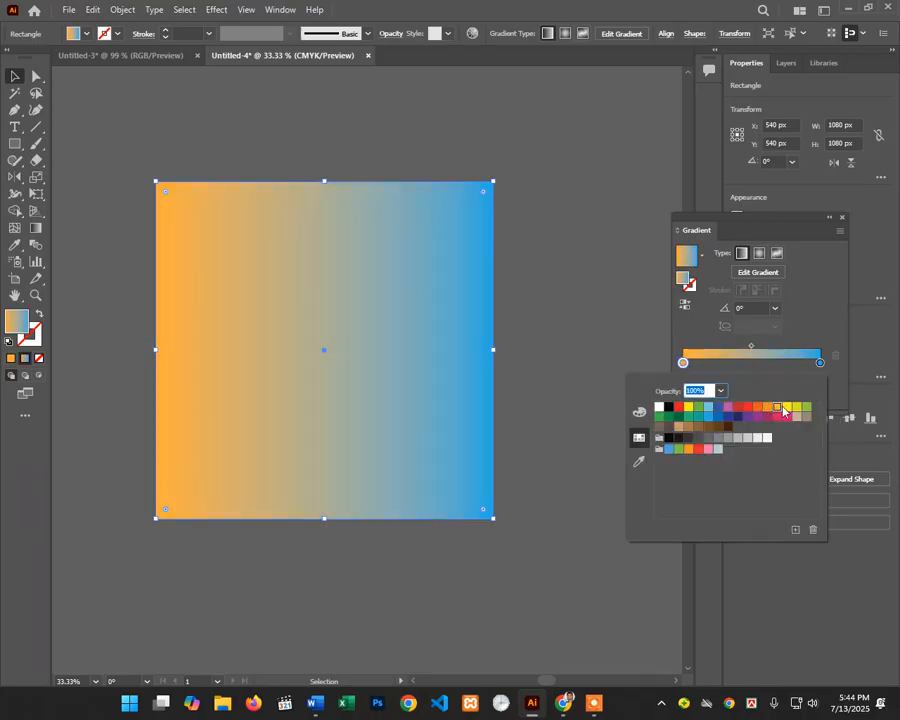
{"action": "left_click", "coordinate": [767, 408]}
{"action": "left_click", "coordinate": [777, 408]}
Step: Remove an accidental extra stop and make the right gradient stop red-orange
{"action": "double_click", "coordinate": [818, 366]}
{"action": "left_click", "coordinate": [837, 364]}
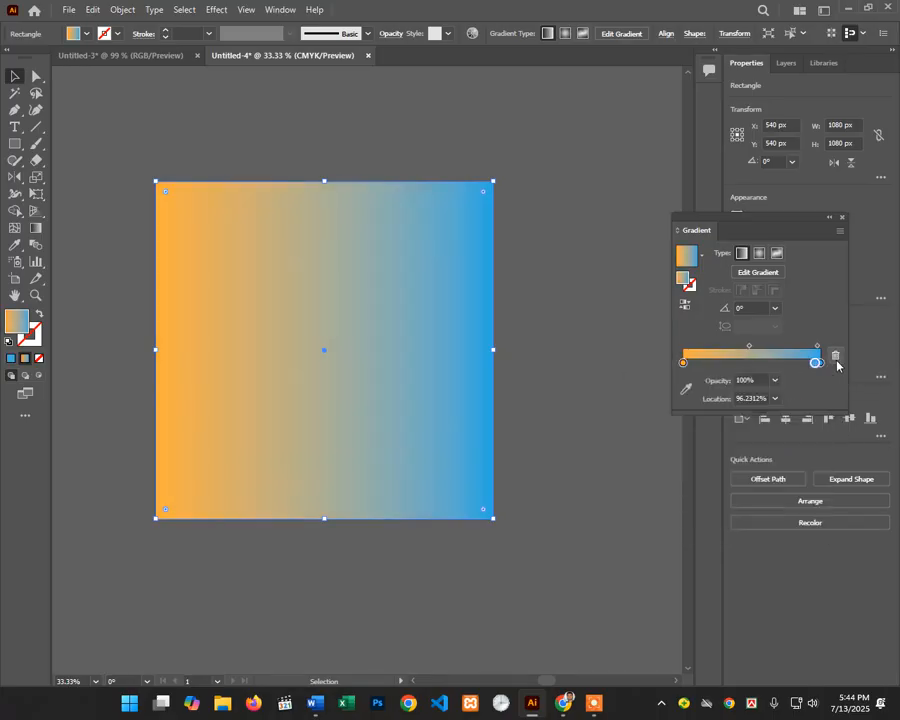
{"action": "left_click", "coordinate": [837, 363]}
{"action": "double_click", "coordinate": [820, 362]}
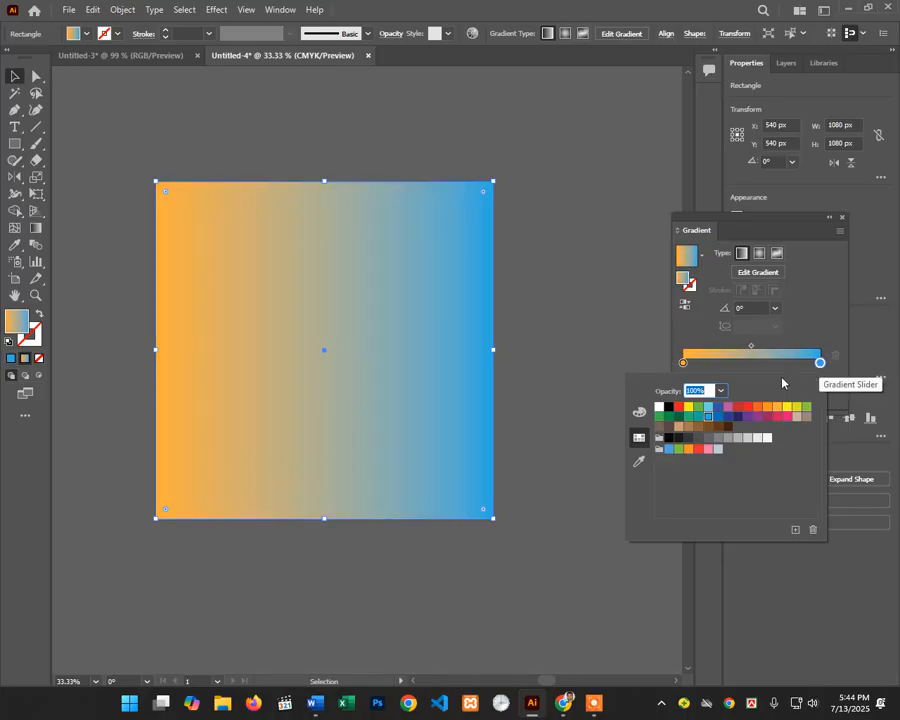
{"action": "left_click", "coordinate": [756, 408]}
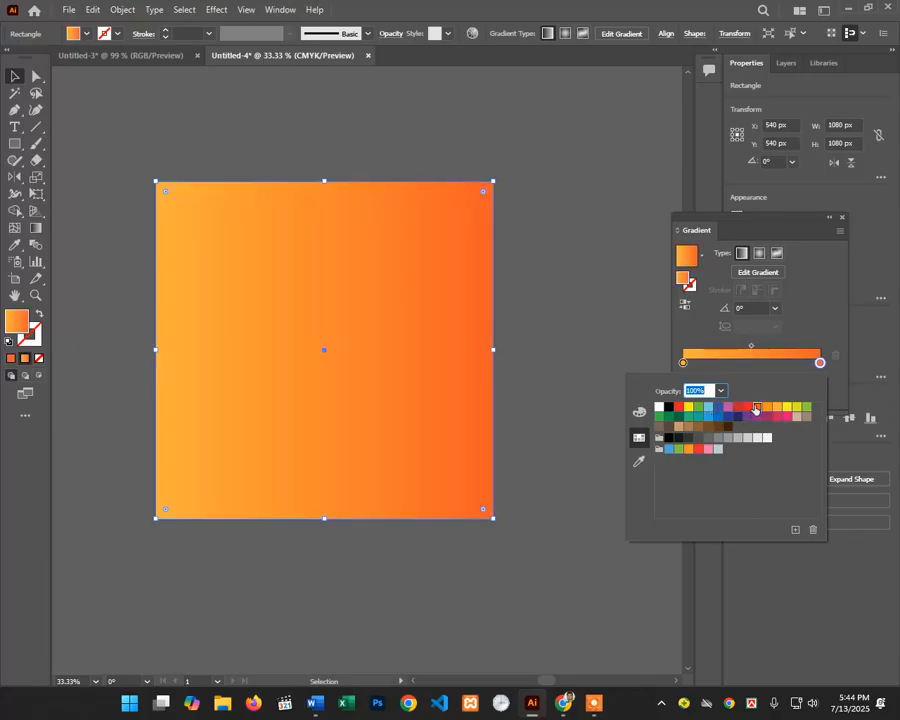
{"action": "left_click", "coordinate": [502, 6]}
{"action": "scroll", "coordinate": [309, 182], "scroll_direction": "up", "scroll_amount": 2}
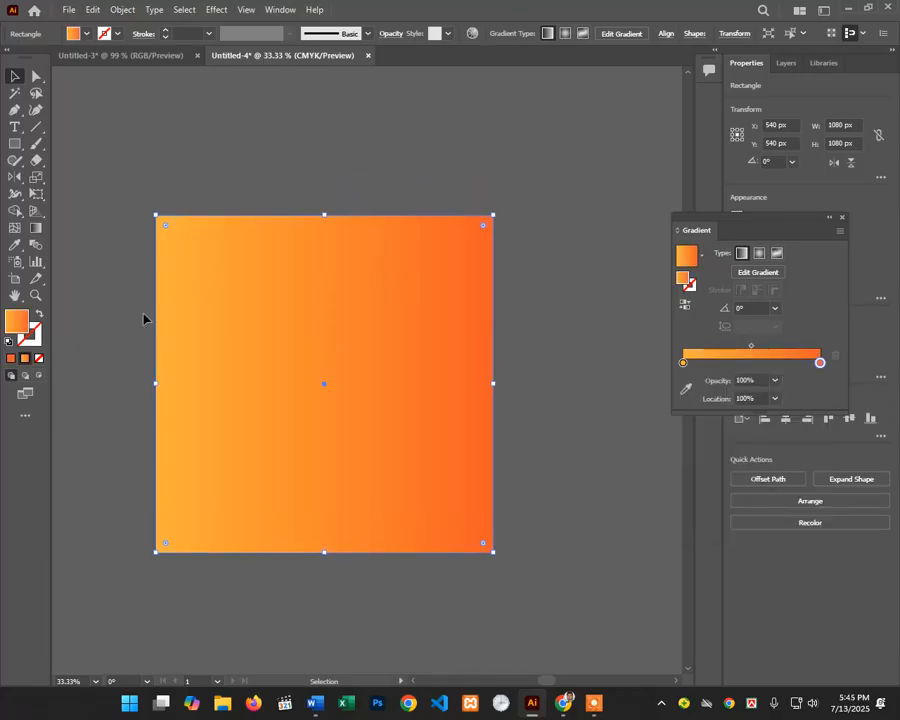
{"action": "scroll", "coordinate": [146, 316], "scroll_direction": "down", "scroll_amount": 1}
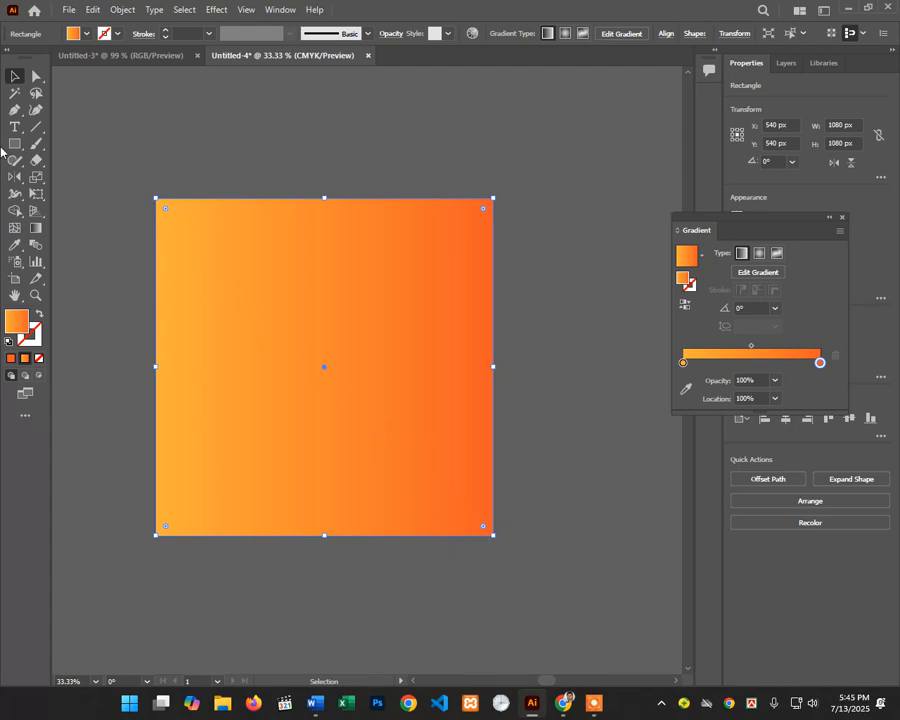
Step: Angle the orange gradient at -46.19°, top-left to bottom-right, light stop moved to 22.58%
{"action": "left_click", "coordinate": [36, 231]}
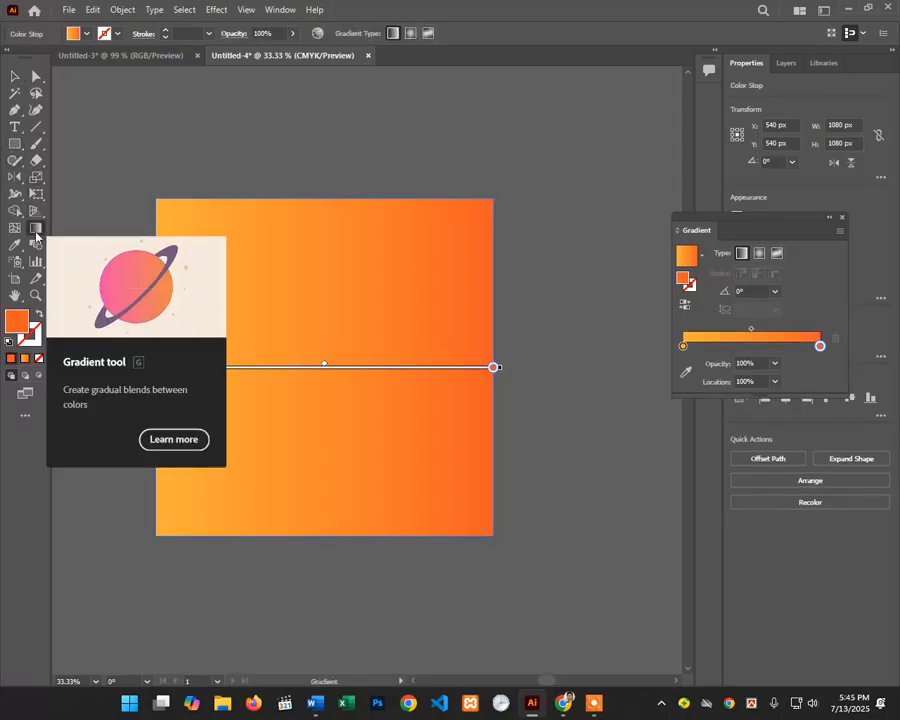
{"action": "left_click_drag", "start_coordinate": [134, 166], "coordinate": [522, 574]}
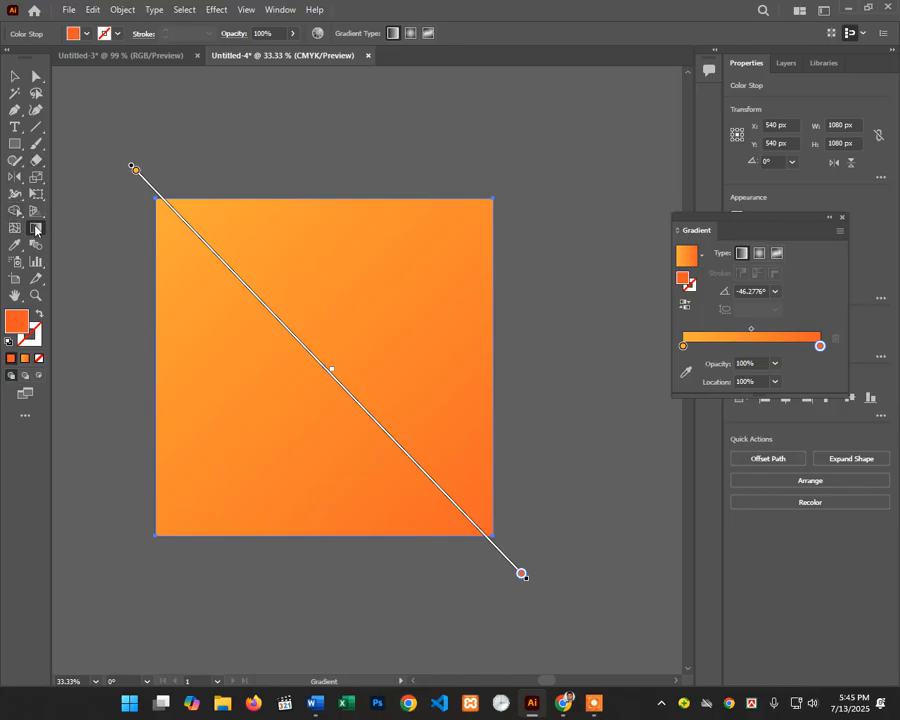
{"action": "key", "text": "ctrl+z"}
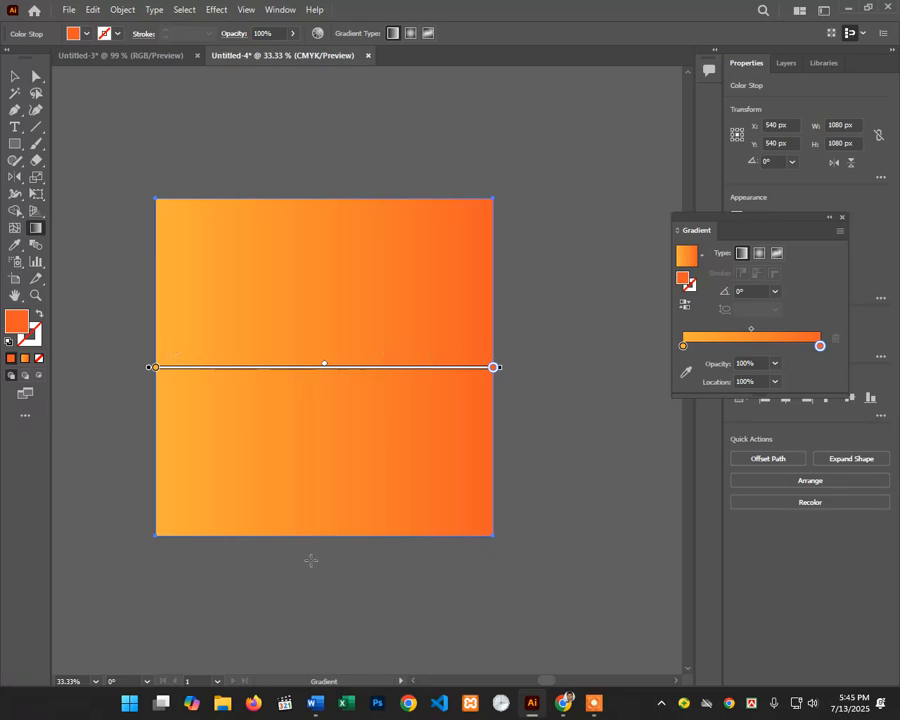
{"action": "left_click_drag", "start_coordinate": [305, 548], "coordinate": [365, 557]}
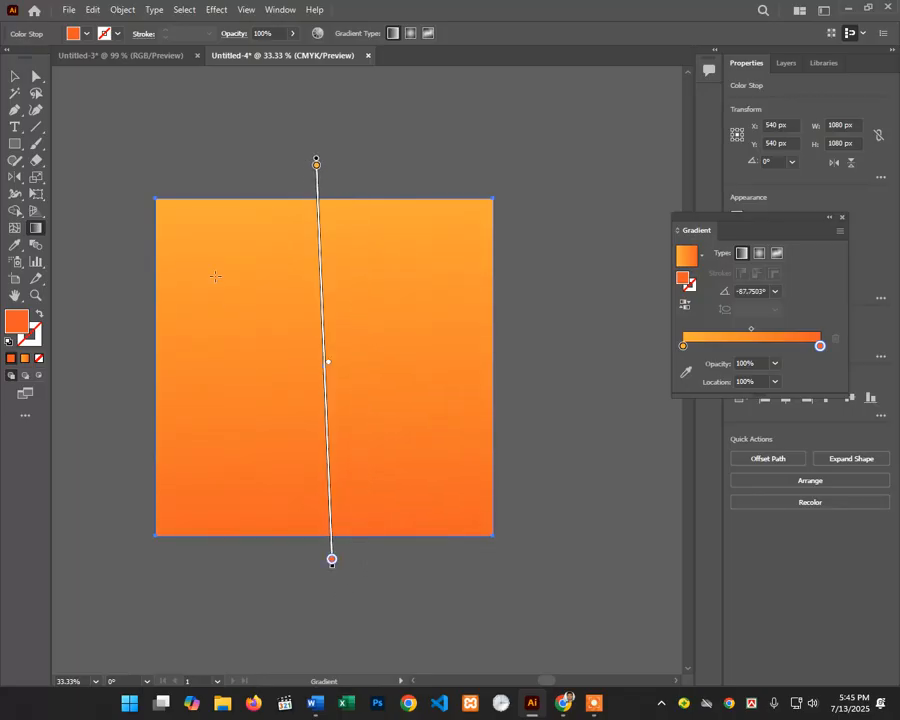
{"action": "left_click_drag", "start_coordinate": [129, 160], "coordinate": [527, 579]}
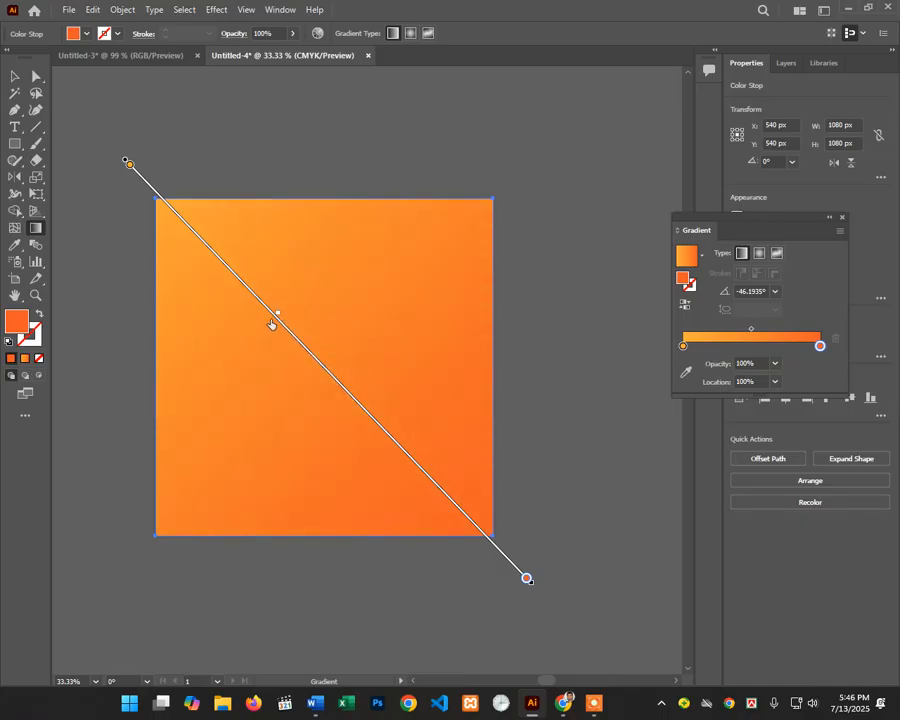
{"action": "left_click_drag", "start_coordinate": [272, 325], "coordinate": [307, 363]}
{"action": "mouse_move", "coordinate": [129, 166]}
{"action": "left_mouse_down"}
{"action": "mouse_move", "coordinate": [252, 298]}
{"action": "mouse_move", "coordinate": [186, 230]}
{"action": "mouse_move", "coordinate": [212, 263]}
{"action": "left_mouse_up"}
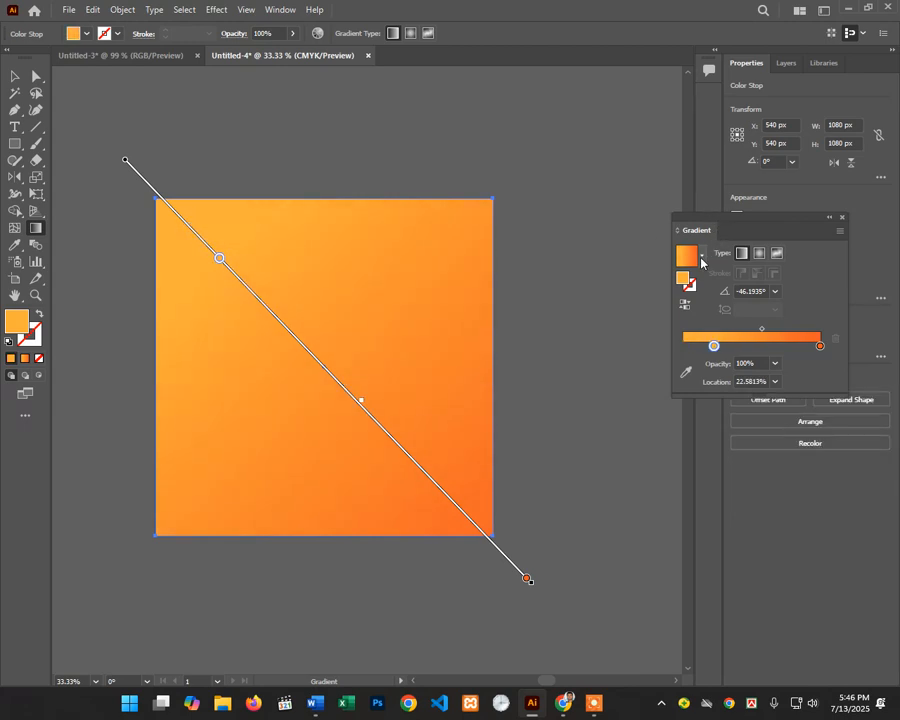
Step: Switch the square to a radial gradient and extend its spread beyond the edges
{"action": "left_click", "coordinate": [758, 254]}
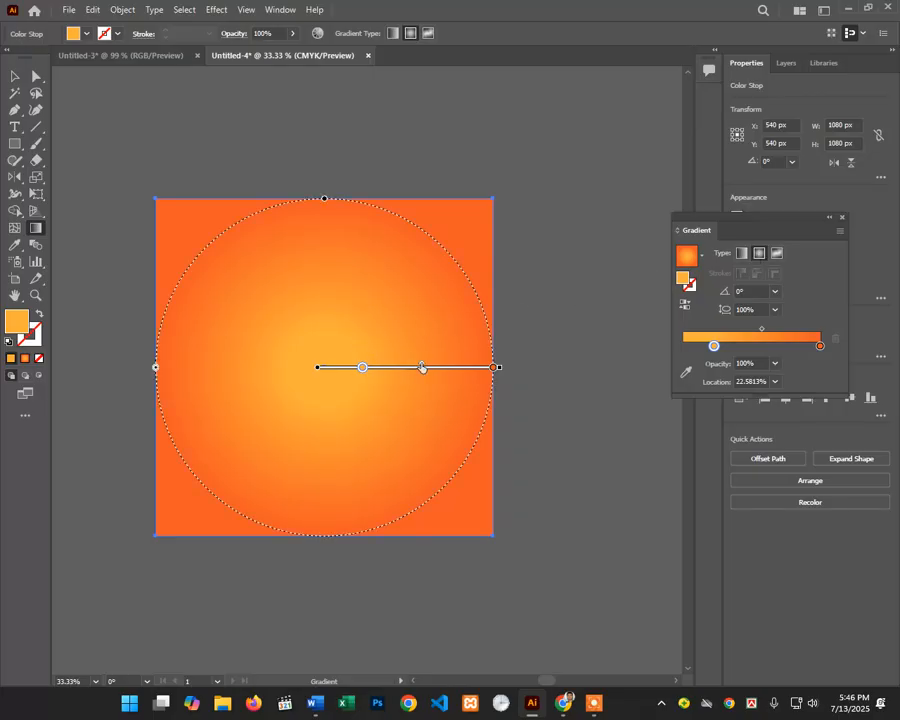
{"action": "left_click_drag", "start_coordinate": [421, 367], "coordinate": [561, 375]}
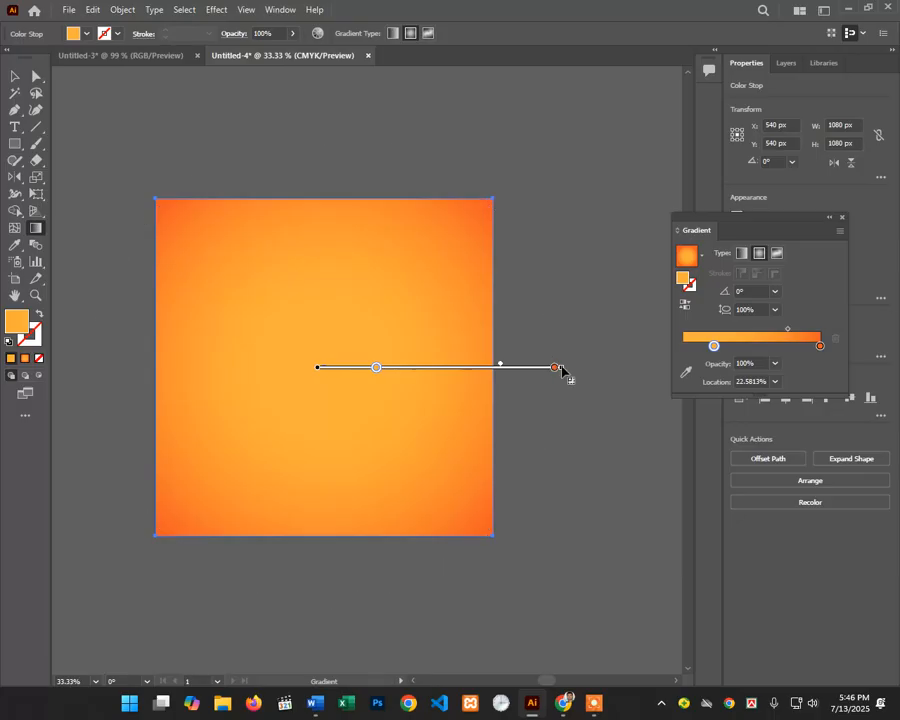
{"action": "mouse_move", "coordinate": [562, 372]}
{"action": "left_mouse_down"}
{"action": "mouse_move", "coordinate": [526, 380]}
{"action": "mouse_move", "coordinate": [565, 390]}
{"action": "mouse_move", "coordinate": [563, 381]}
{"action": "left_mouse_up"}
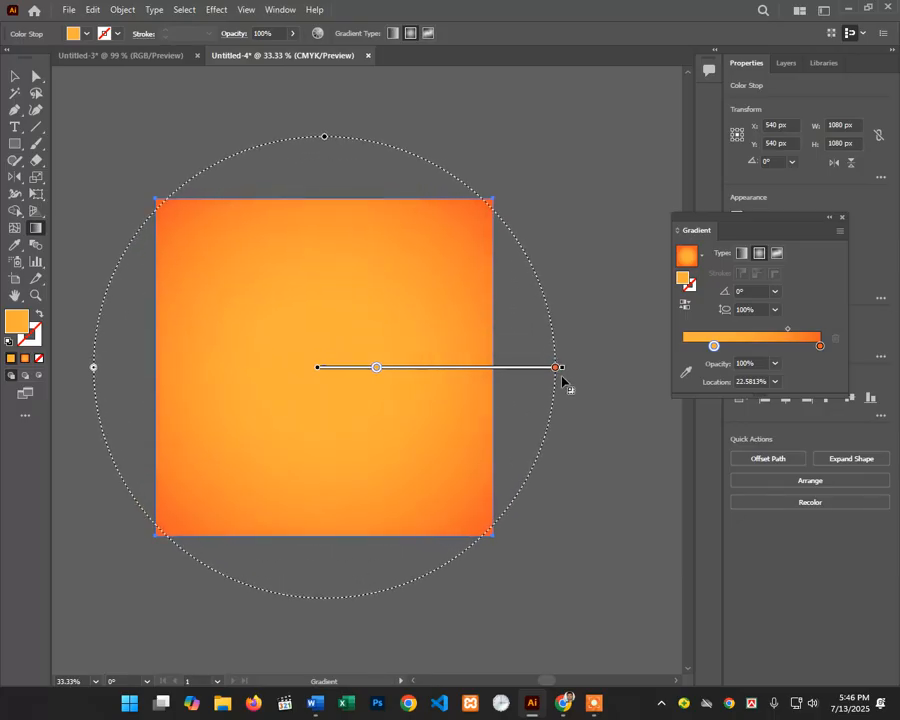
{"action": "left_click_drag", "start_coordinate": [562, 380], "coordinate": [434, 376]}
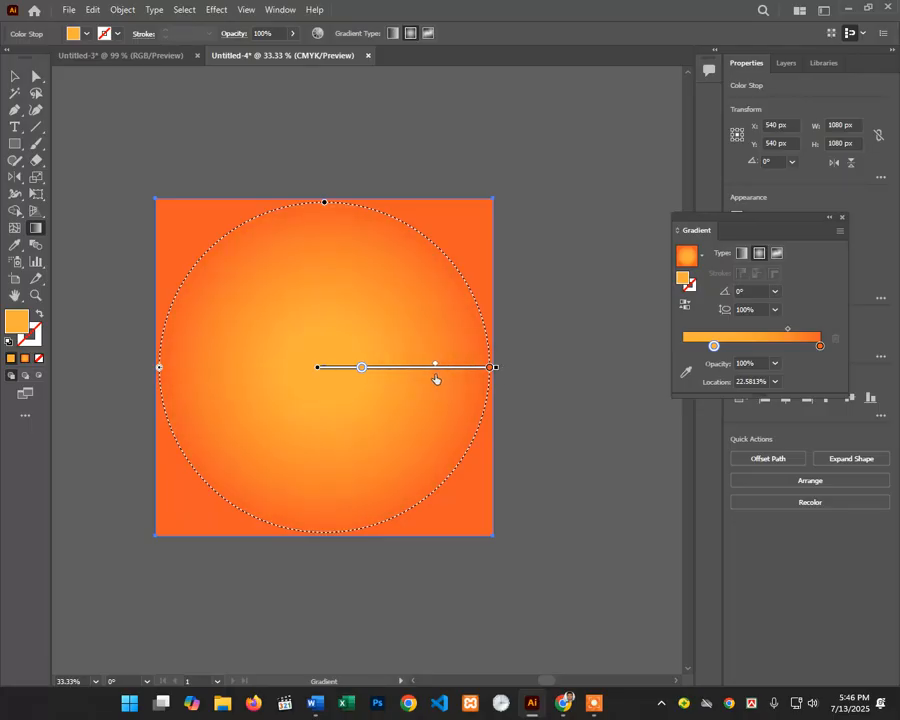
{"action": "left_click_drag", "start_coordinate": [496, 371], "coordinate": [540, 376]}
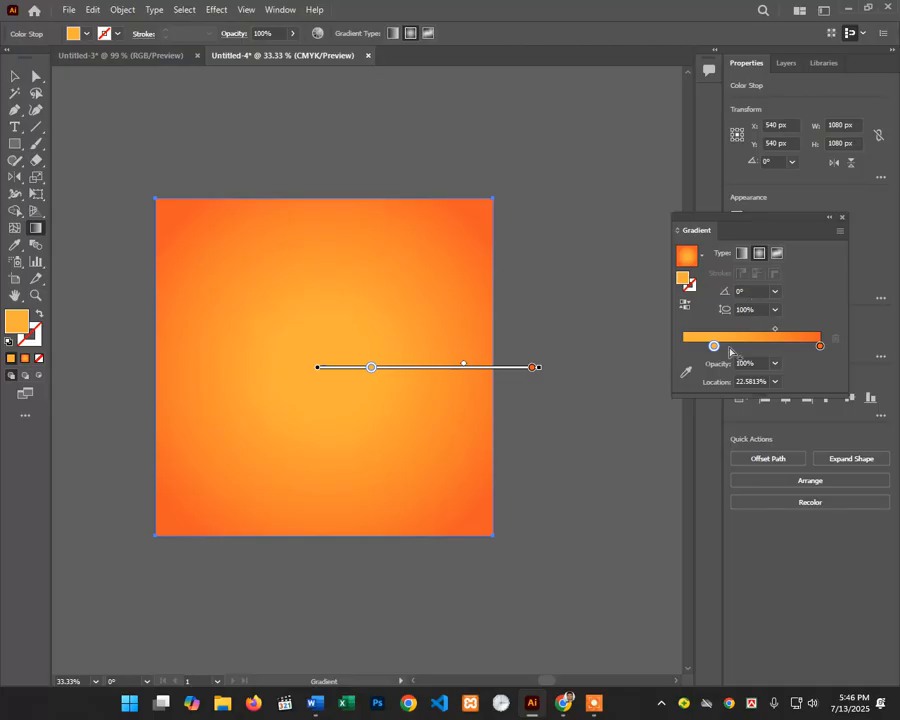
{"action": "left_click", "coordinate": [700, 258]}
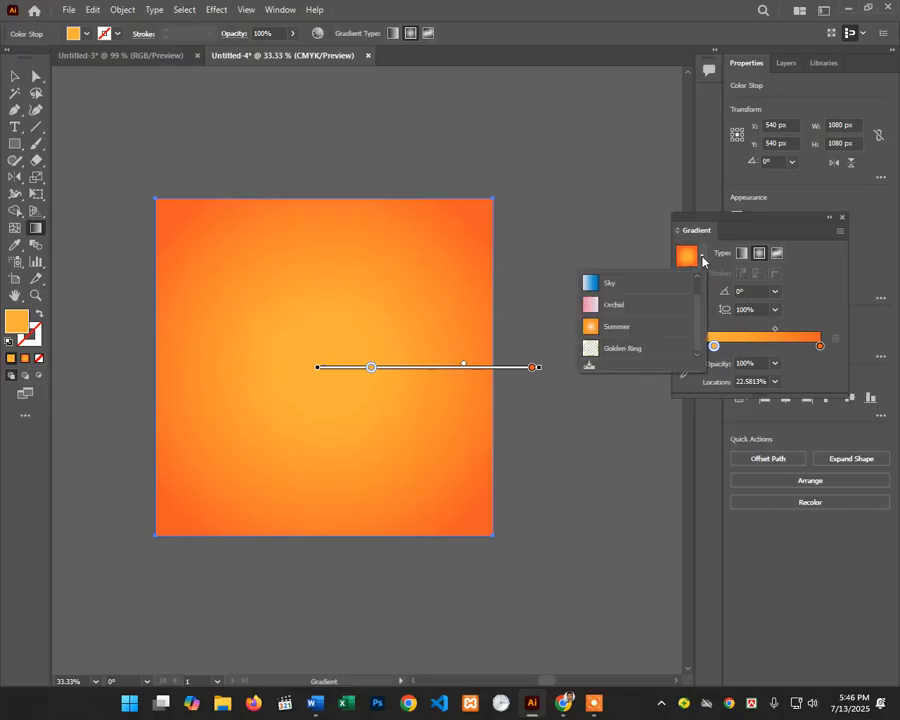
Step: Try the Orchid gradient preset, then delete the gradient rectangle
{"action": "left_click", "coordinate": [610, 303]}
{"action": "scroll", "coordinate": [244, 274], "scroll_direction": "down", "scroll_amount": 2}
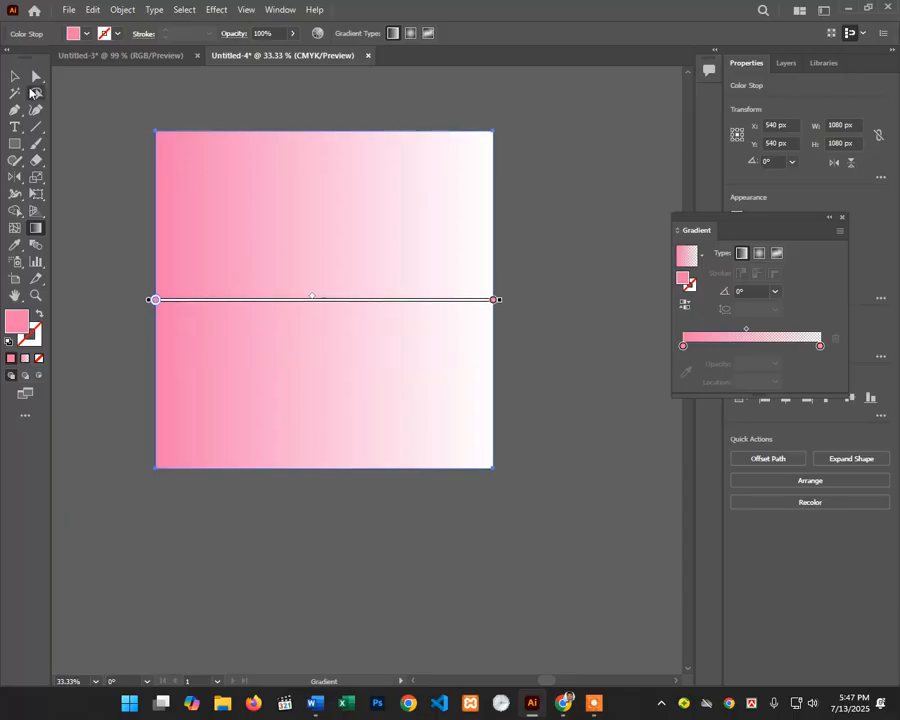
{"action": "left_click", "coordinate": [15, 77]}
{"action": "key", "text": "Delete"}
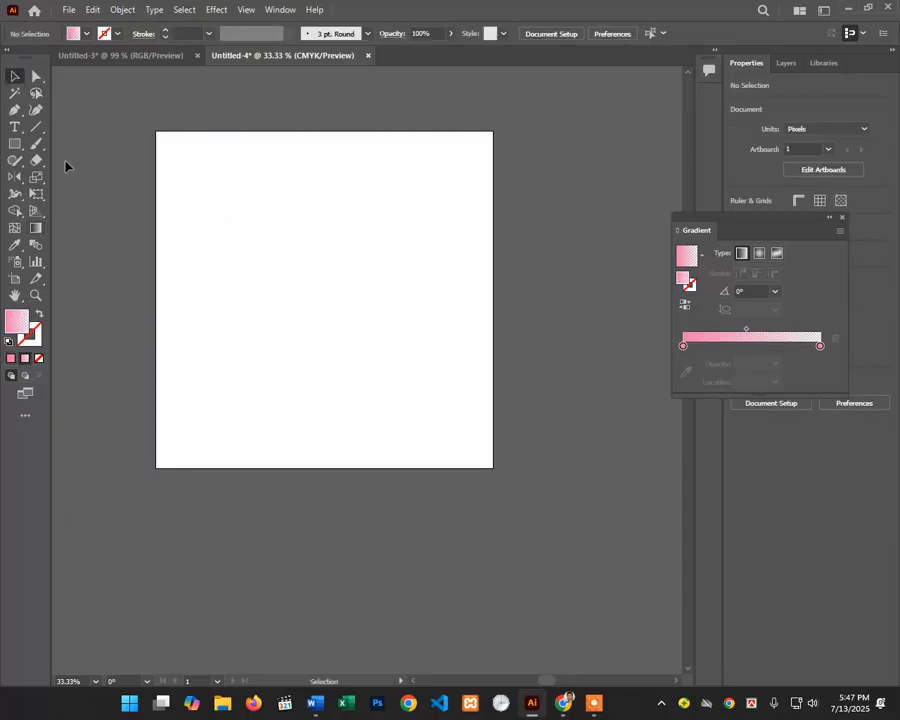
Step: Draw a new artboard-sized 1080 × 1080 px rectangle filled solid green
{"action": "left_click", "coordinate": [15, 143]}
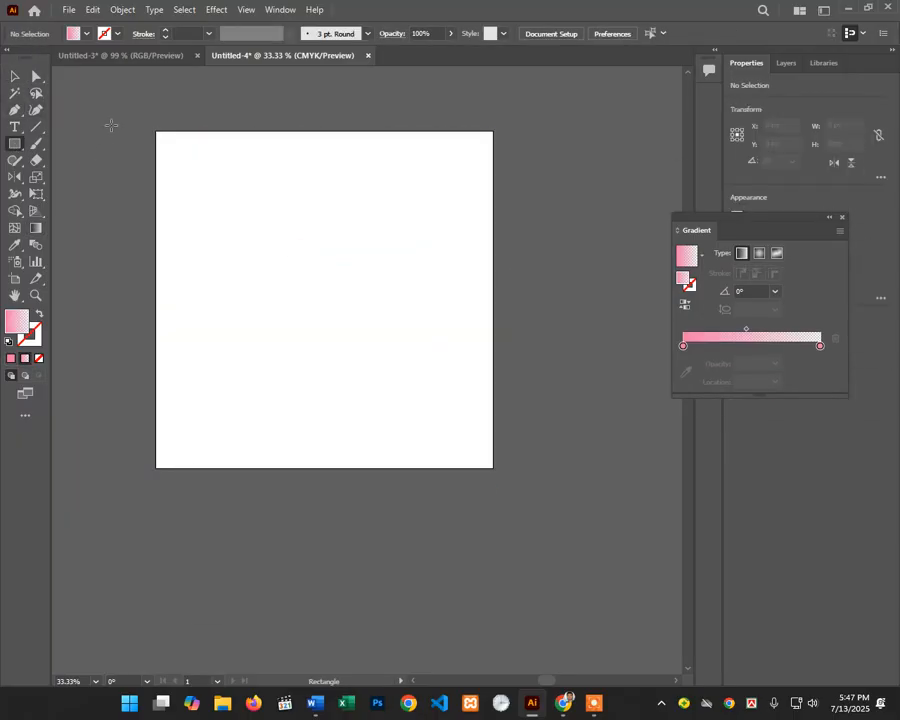
{"action": "left_click_drag", "start_coordinate": [167, 144], "coordinate": [493, 470]}
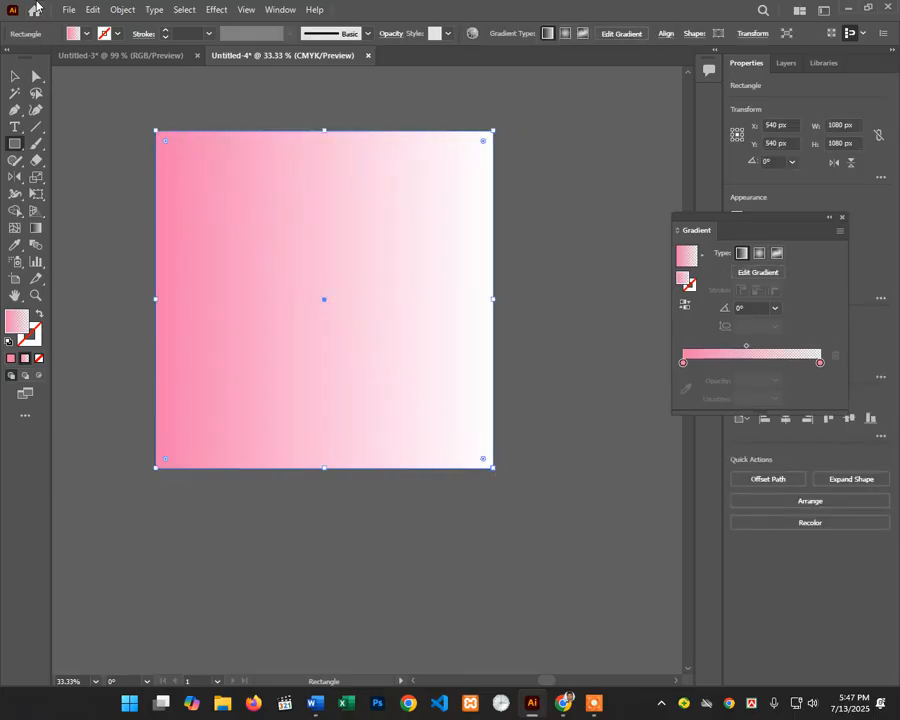
{"action": "left_click", "coordinate": [87, 34]}
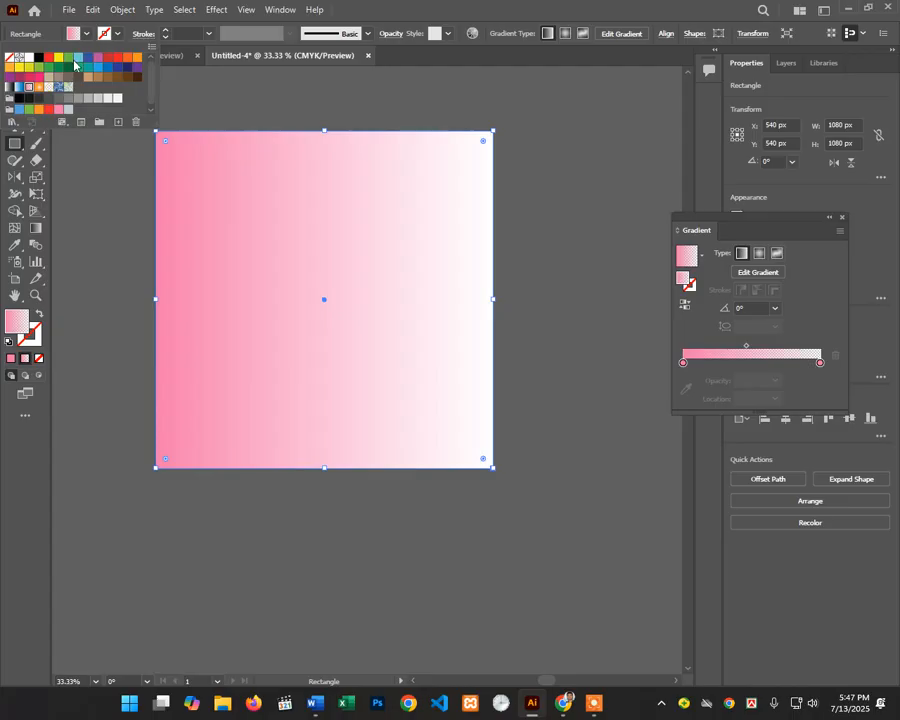
{"action": "left_click", "coordinate": [78, 59]}
{"action": "left_click", "coordinate": [67, 60]}
{"action": "left_click", "coordinate": [328, 7]}
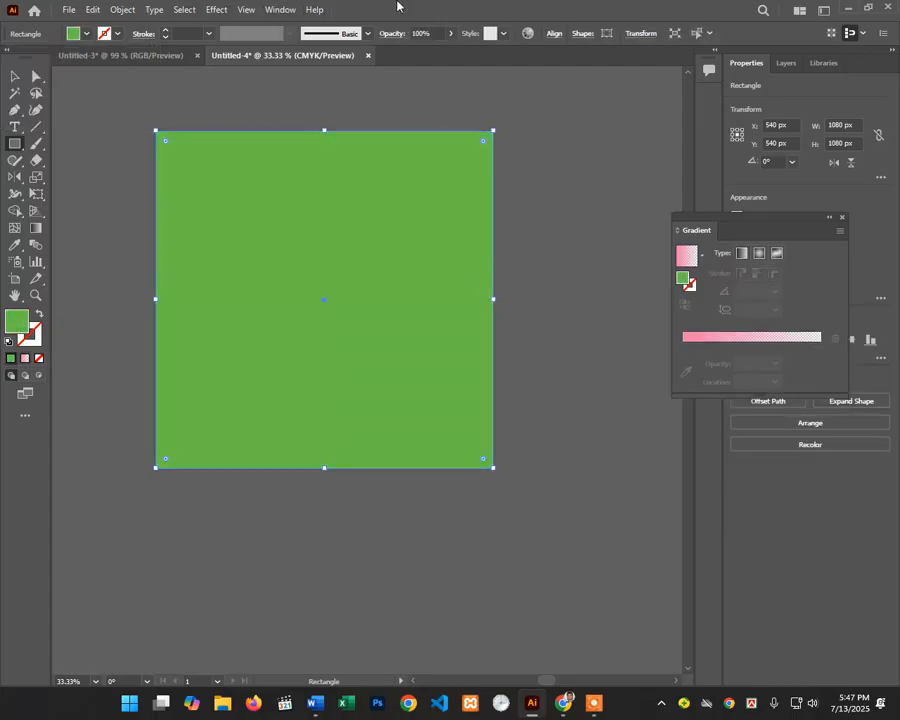
{"action": "left_click", "coordinate": [15, 77]}
{"action": "left_click", "coordinate": [235, 122]}
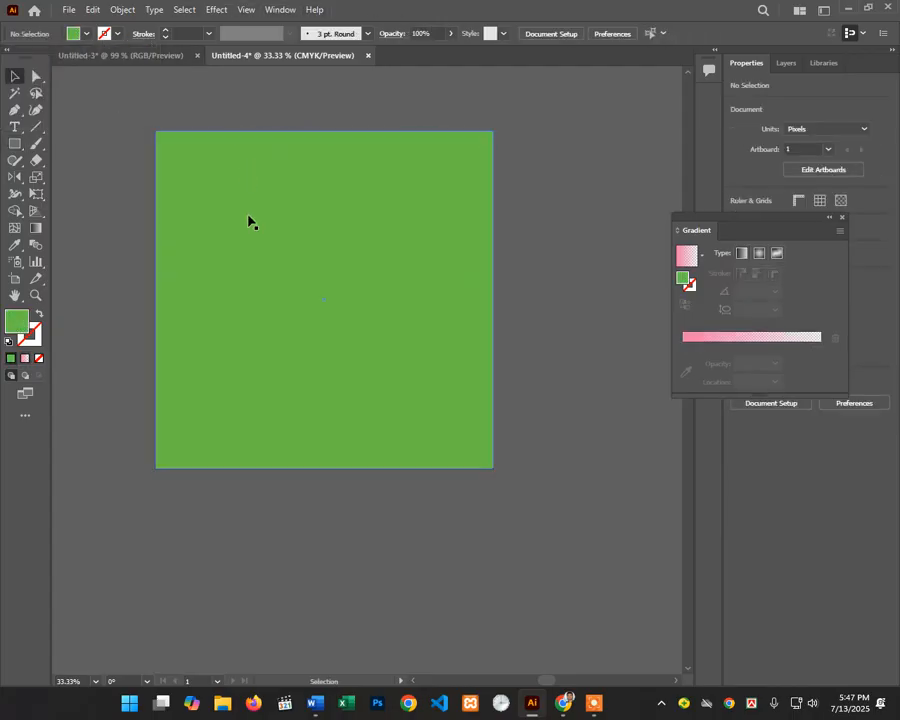
{"action": "left_click", "coordinate": [249, 221]}
{"action": "left_click", "coordinate": [221, 103]}
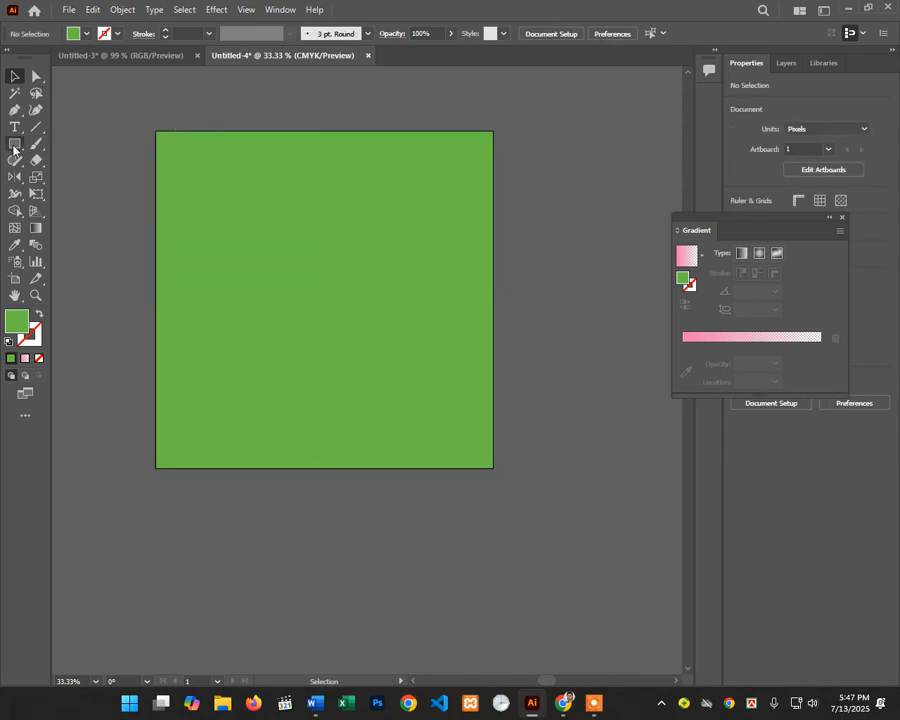
Step: Draw a 559 × 1080 px rectangle spanning the artboard's left half from the left edge
{"action": "left_click", "coordinate": [15, 143]}
{"action": "left_click_drag", "start_coordinate": [158, 131], "coordinate": [318, 462]}
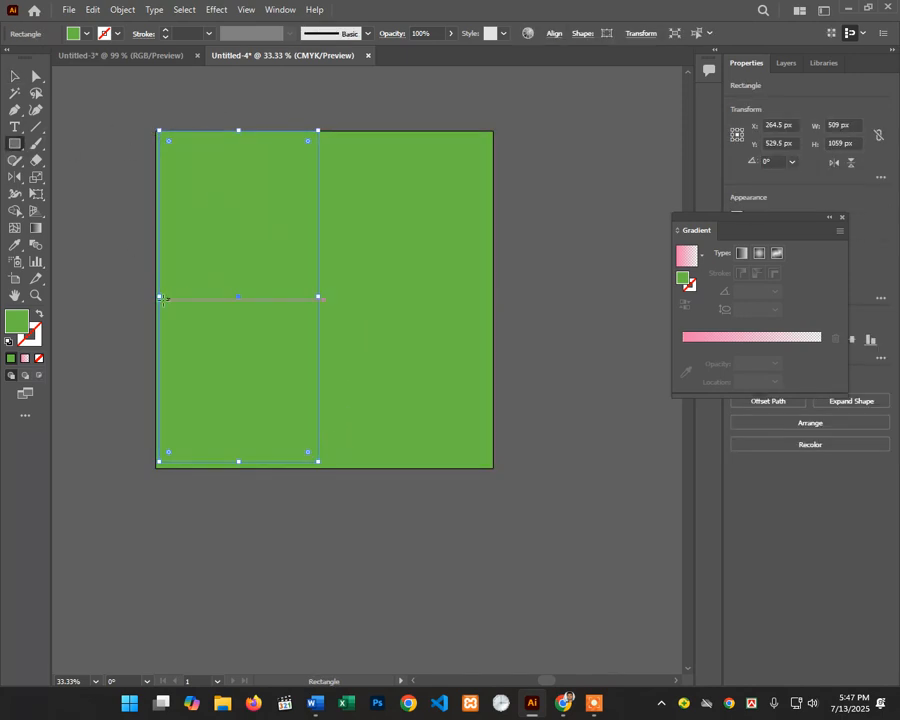
{"action": "left_click_drag", "start_coordinate": [159, 297], "coordinate": [155, 299]}
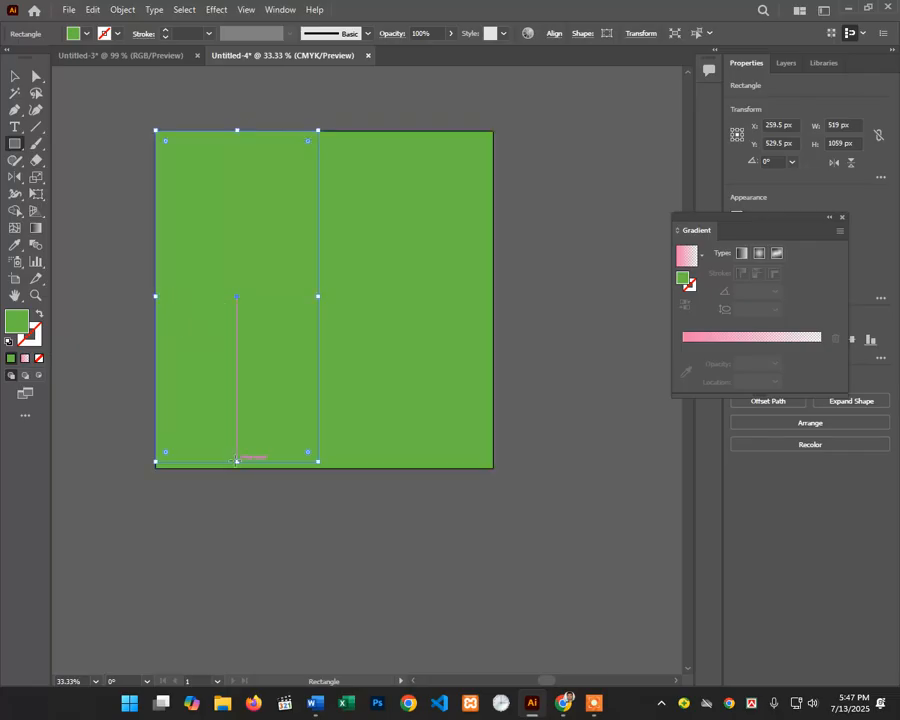
{"action": "left_click", "coordinate": [238, 463]}
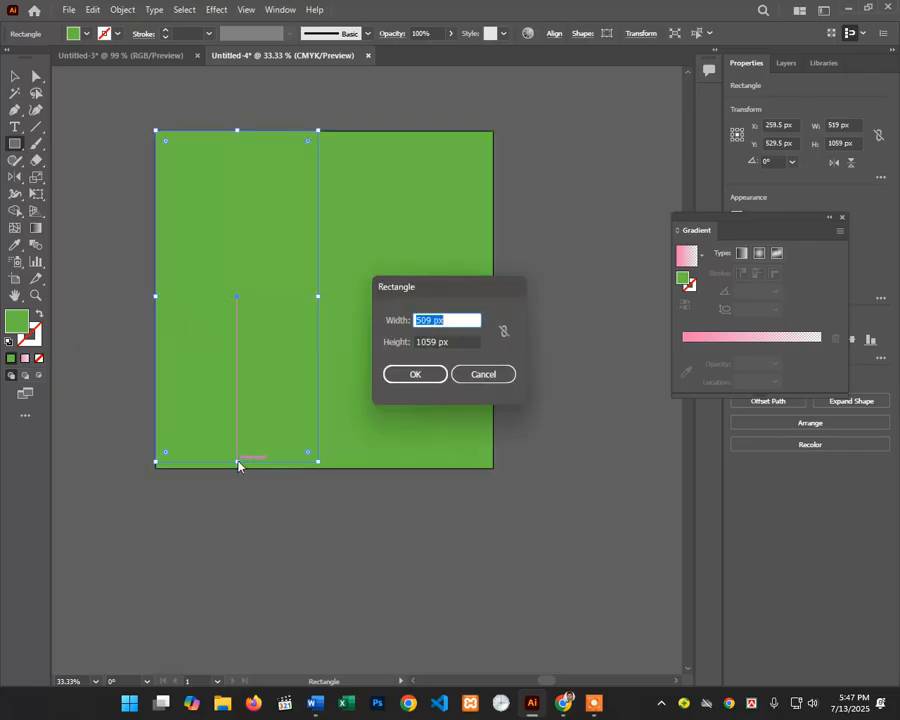
{"action": "left_click", "coordinate": [472, 375]}
{"action": "left_click_drag", "start_coordinate": [238, 465], "coordinate": [237, 467]}
{"action": "left_click_drag", "start_coordinate": [320, 299], "coordinate": [331, 299]}
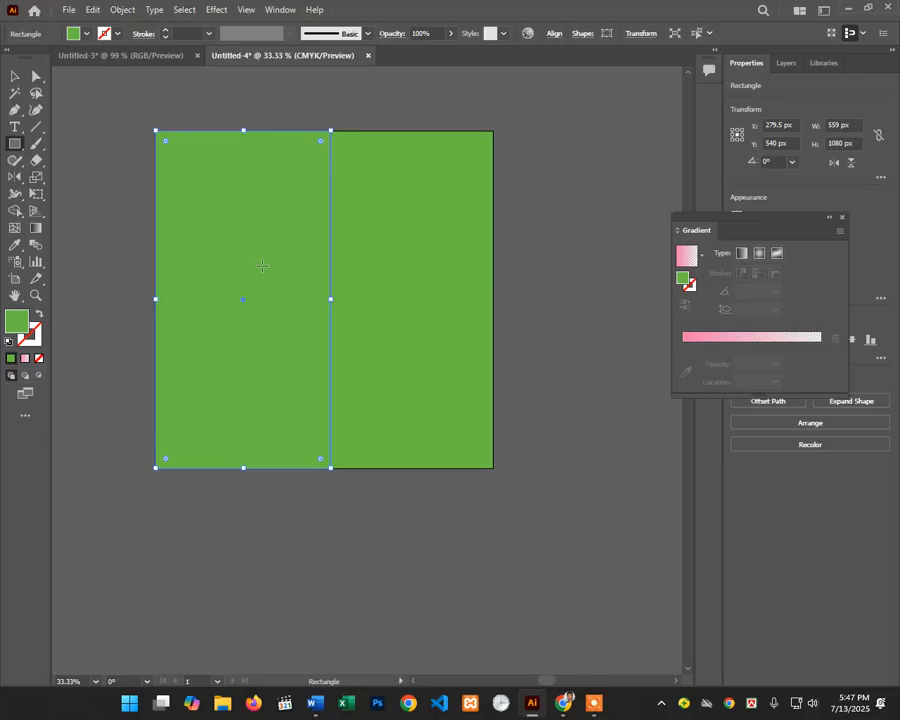
Step: Give the left rectangle a red-to-transparent gradient and widen it to 721 × 1080 px
{"action": "left_click", "coordinate": [24, 358]}
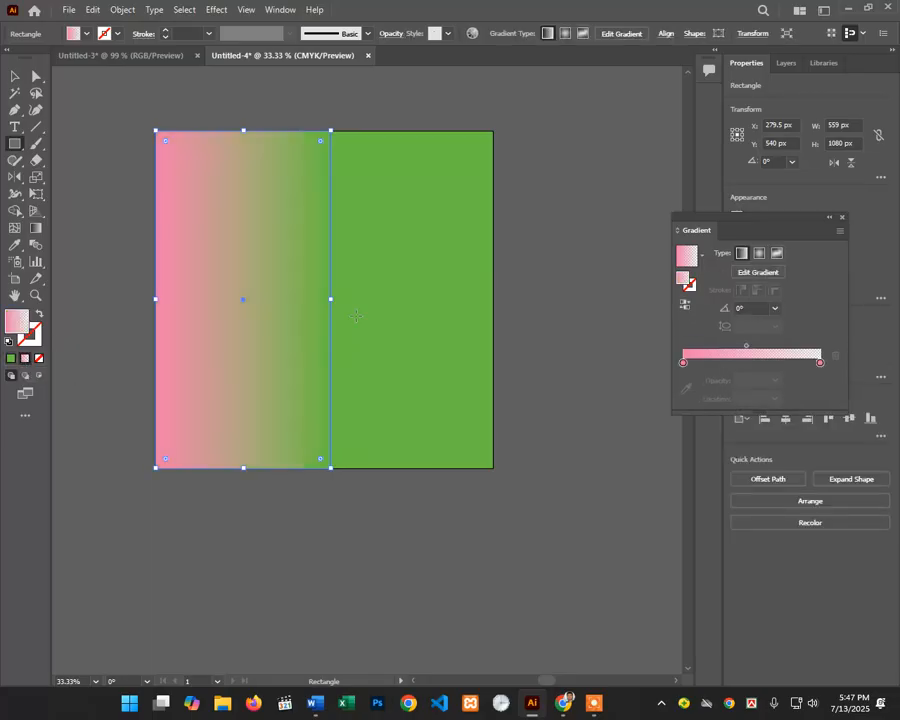
{"action": "double_click", "coordinate": [684, 362]}
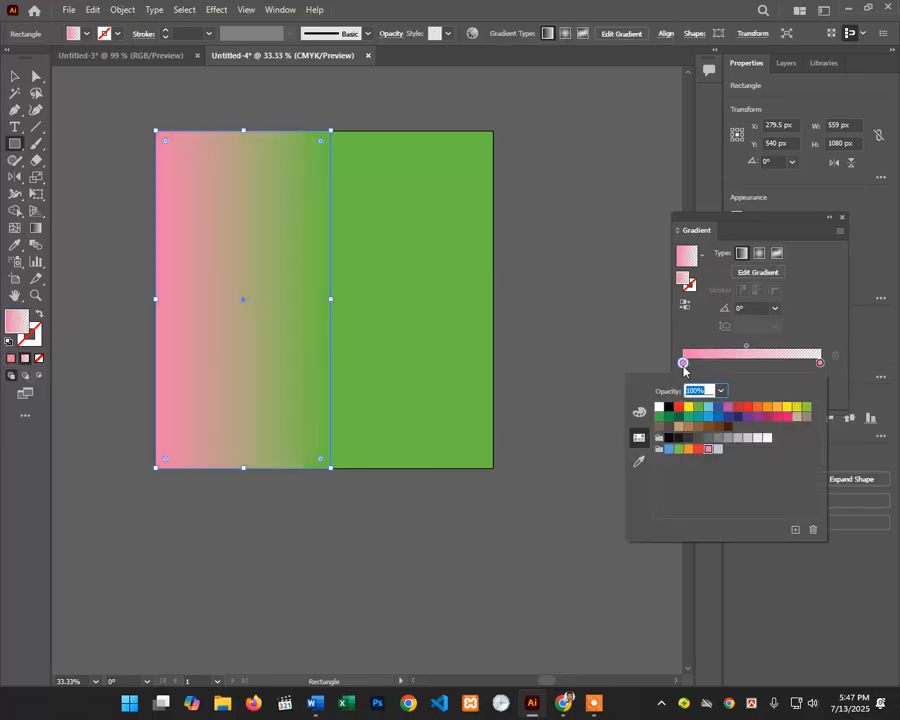
{"action": "left_click", "coordinate": [708, 407]}
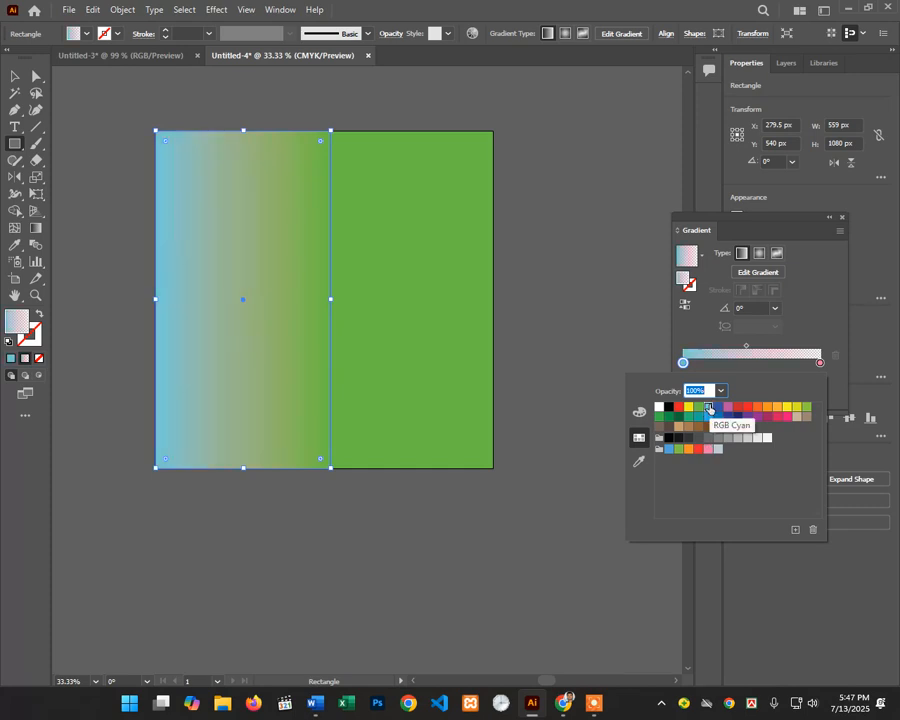
{"action": "left_click", "coordinate": [748, 408]}
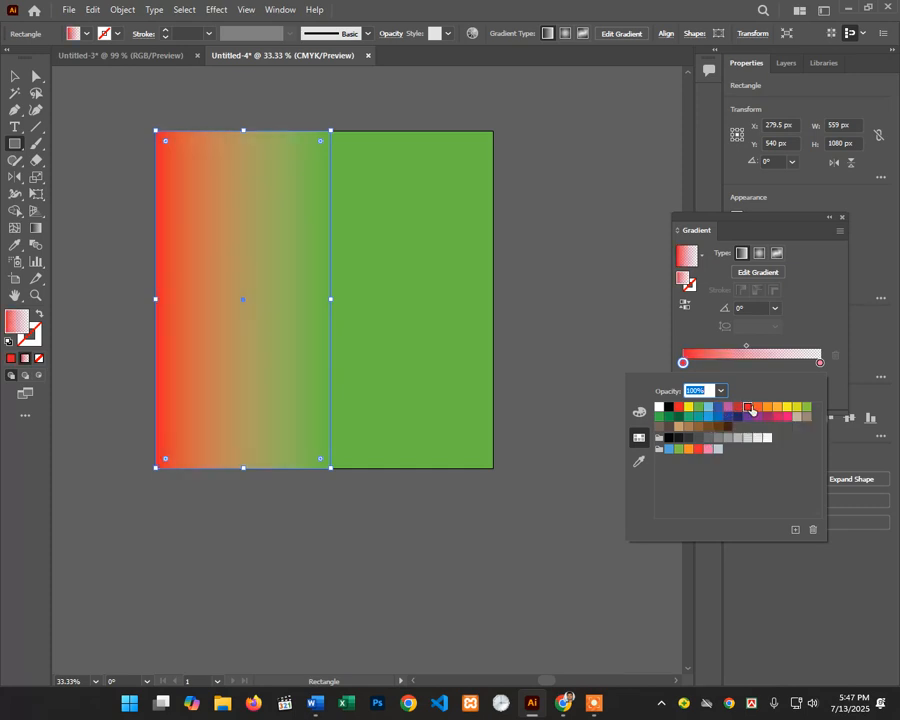
{"action": "left_click", "coordinate": [656, 6]}
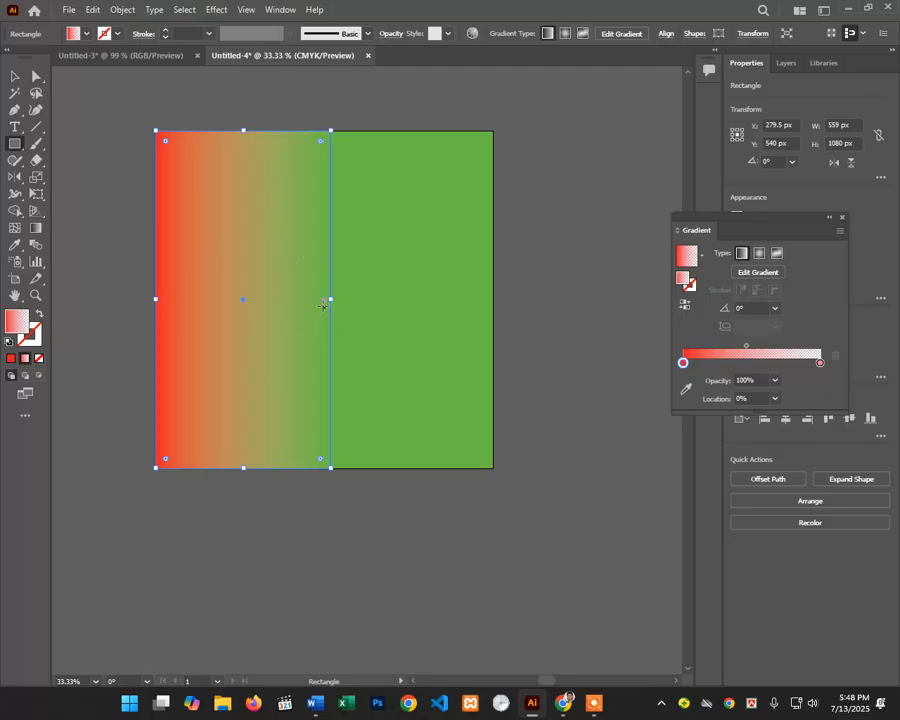
{"action": "left_click_drag", "start_coordinate": [333, 300], "coordinate": [381, 300]}
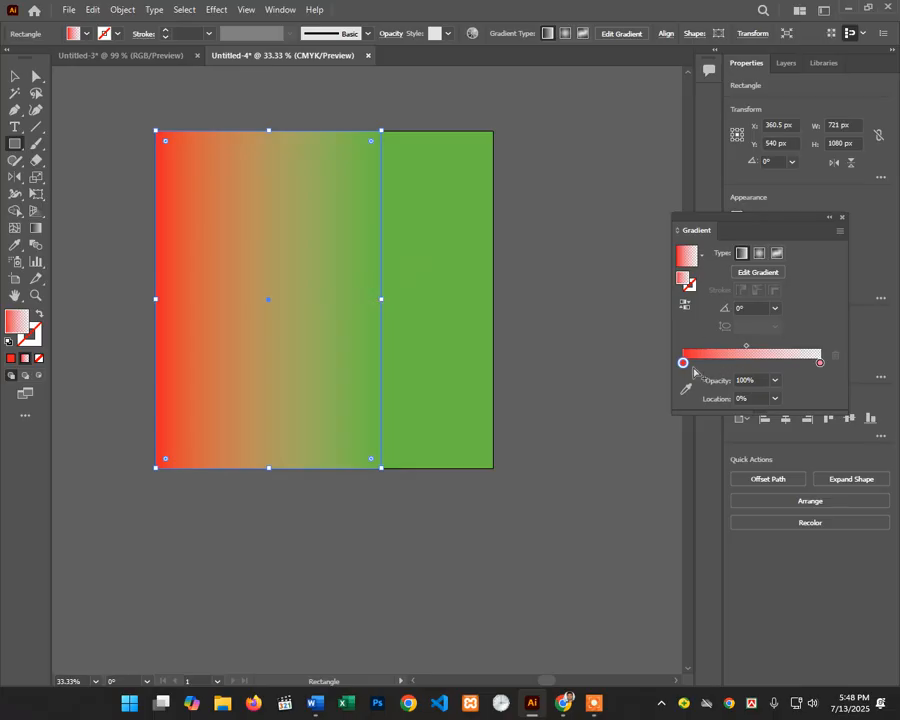
Step: Try magenta, then 10% and 100% opacity, on the right gradient stop
{"action": "left_click", "coordinate": [820, 364]}
{"action": "left_click", "coordinate": [774, 382]}
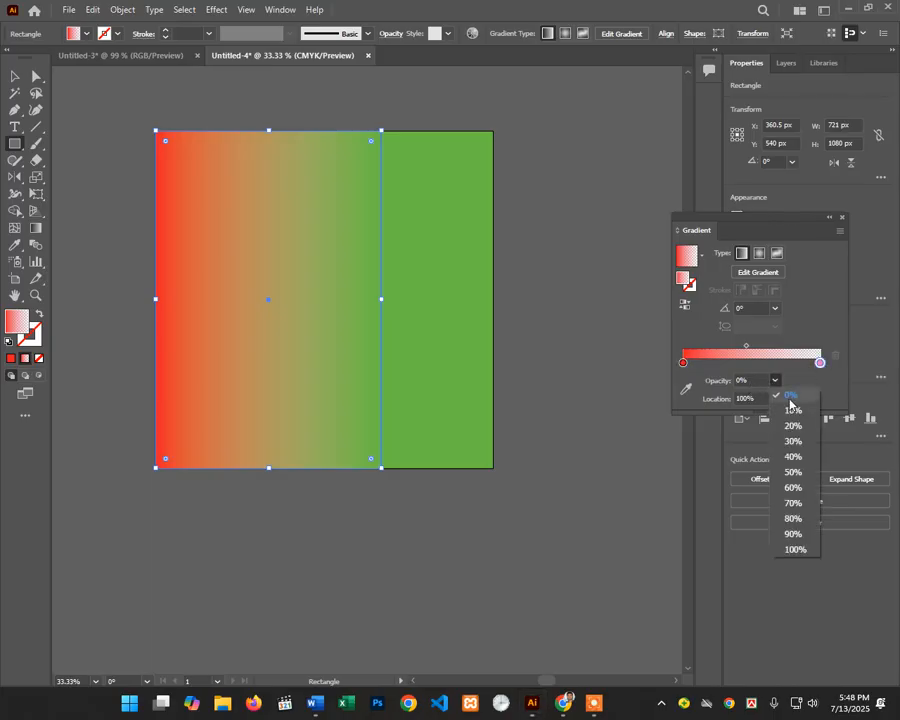
{"action": "left_click", "coordinate": [793, 396]}
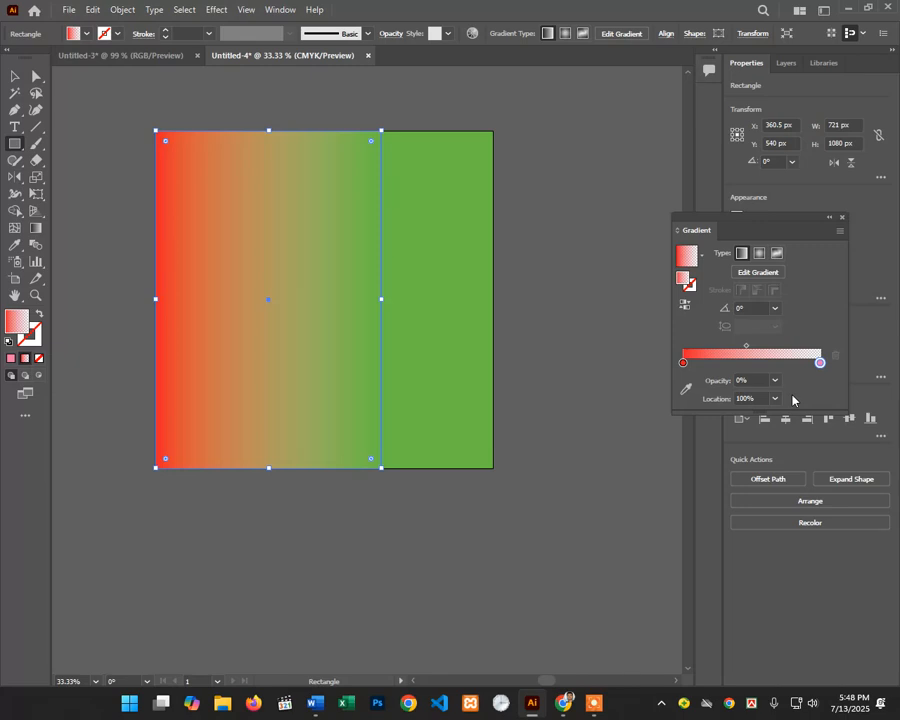
{"action": "double_click", "coordinate": [820, 364]}
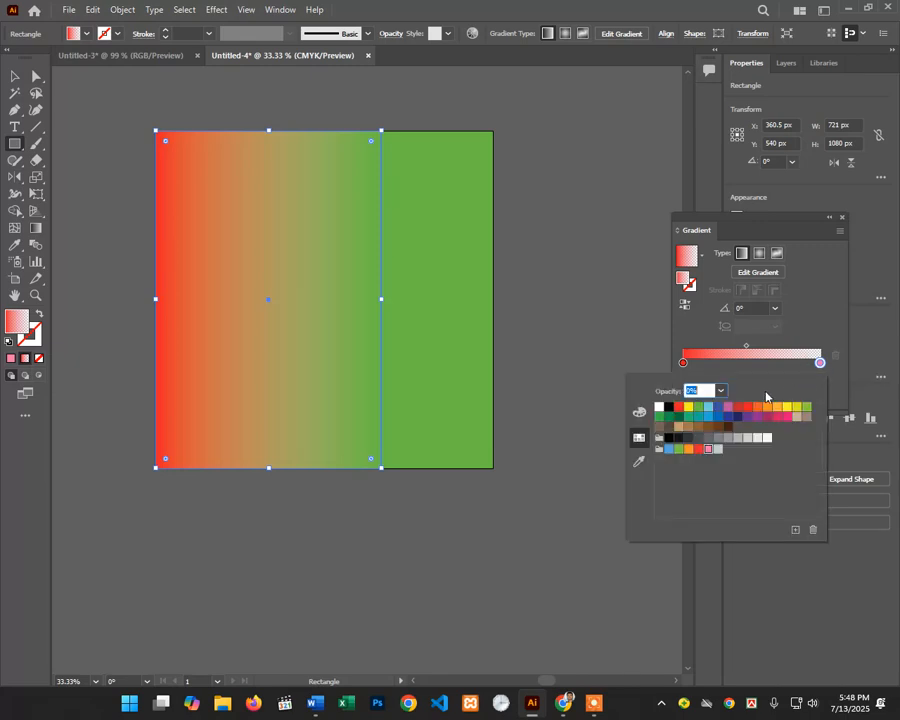
{"action": "left_click", "coordinate": [784, 418]}
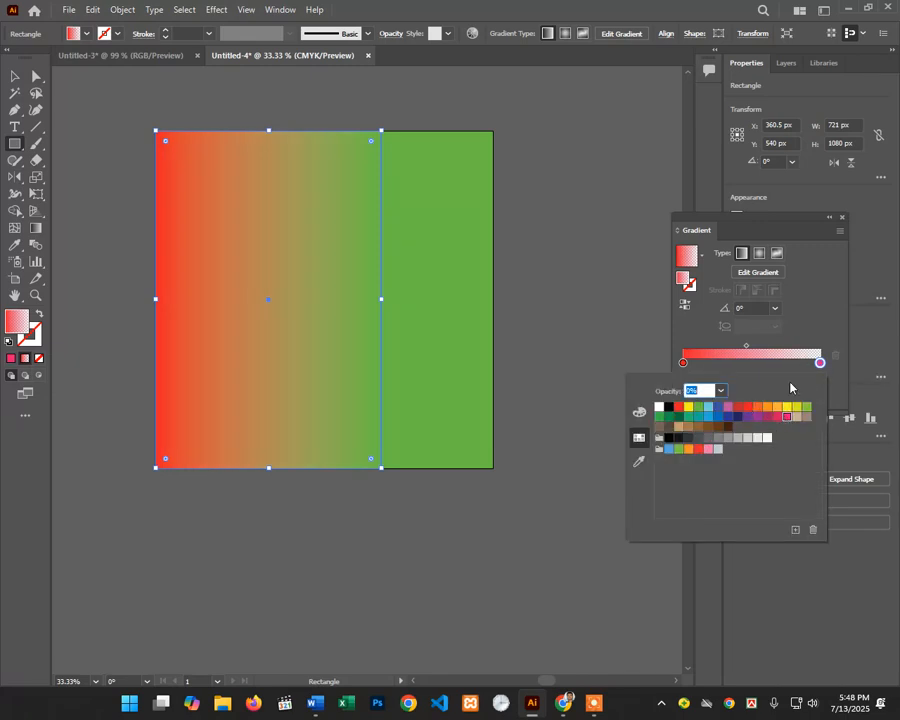
{"action": "left_click", "coordinate": [820, 314]}
{"action": "left_click", "coordinate": [775, 381]}
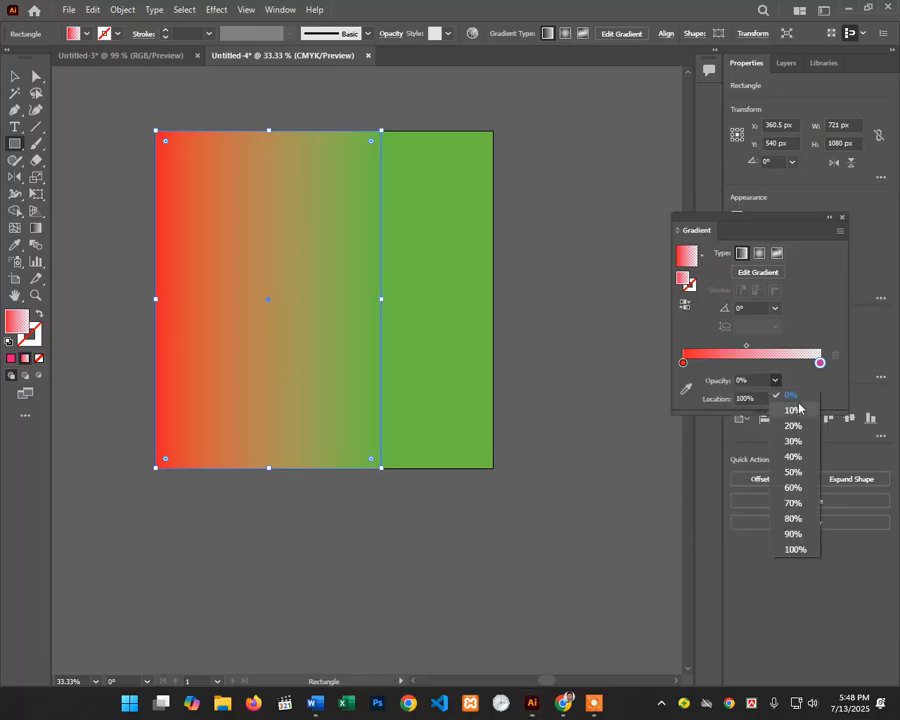
{"action": "left_click", "coordinate": [792, 410]}
{"action": "left_click", "coordinate": [775, 381]}
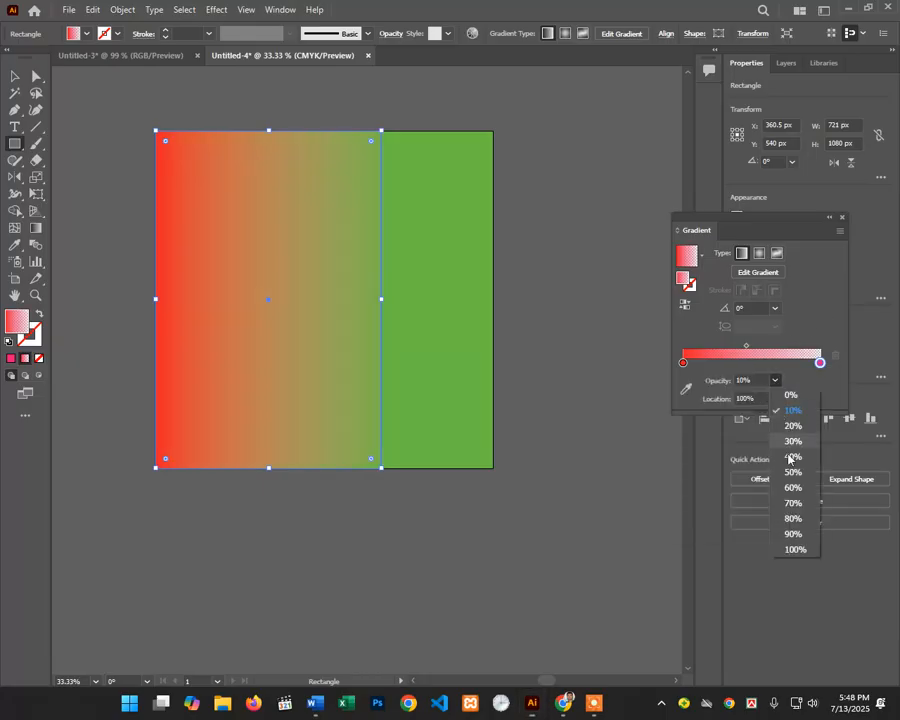
{"action": "left_click", "coordinate": [795, 549]}
Step: Widen the gradient rectangle to 955 px and remove the accidentally added gradient stops
{"action": "left_click_drag", "start_coordinate": [382, 301], "coordinate": [455, 299]}
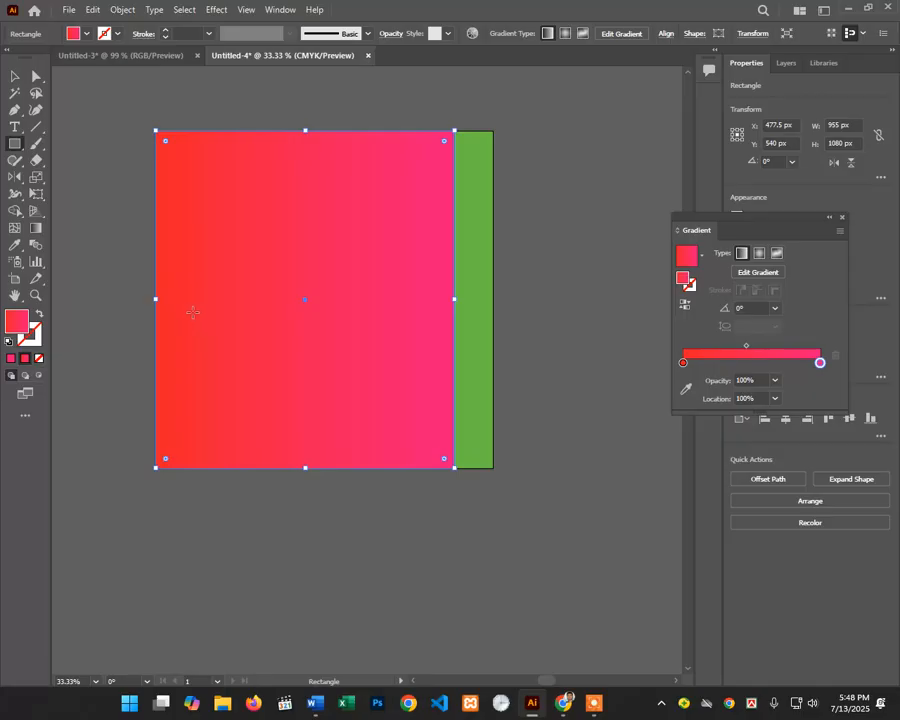
{"action": "left_click", "coordinate": [818, 368]}
{"action": "left_click", "coordinate": [834, 359]}
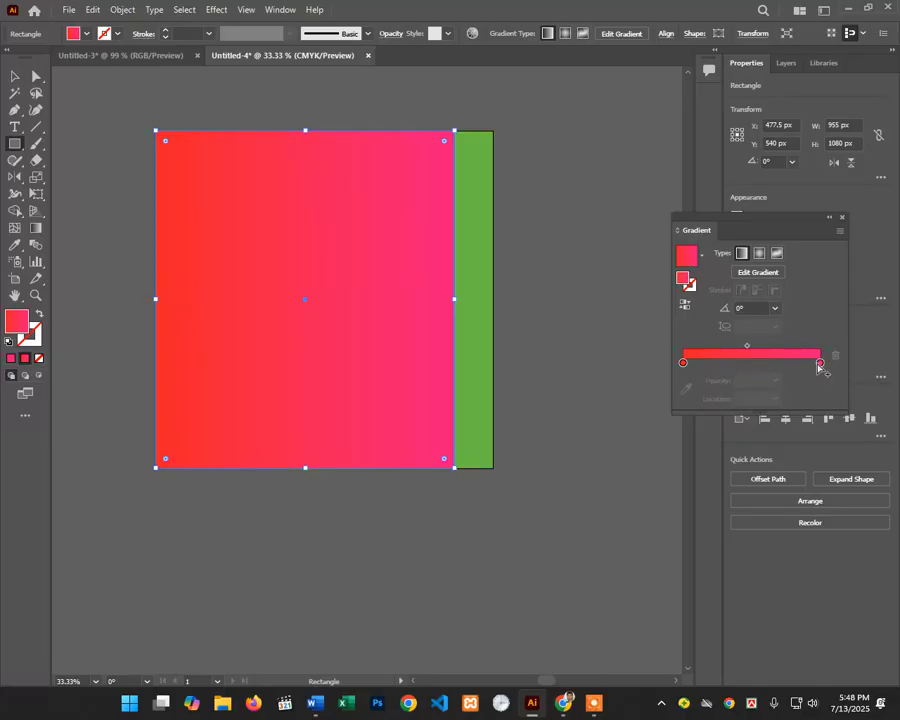
{"action": "left_click", "coordinate": [818, 366]}
{"action": "left_click", "coordinate": [833, 357]}
Step: Reset the right stop to 0% opacity and move it to the gradient's end at 100%
{"action": "left_click", "coordinate": [821, 363]}
{"action": "left_click", "coordinate": [777, 381]}
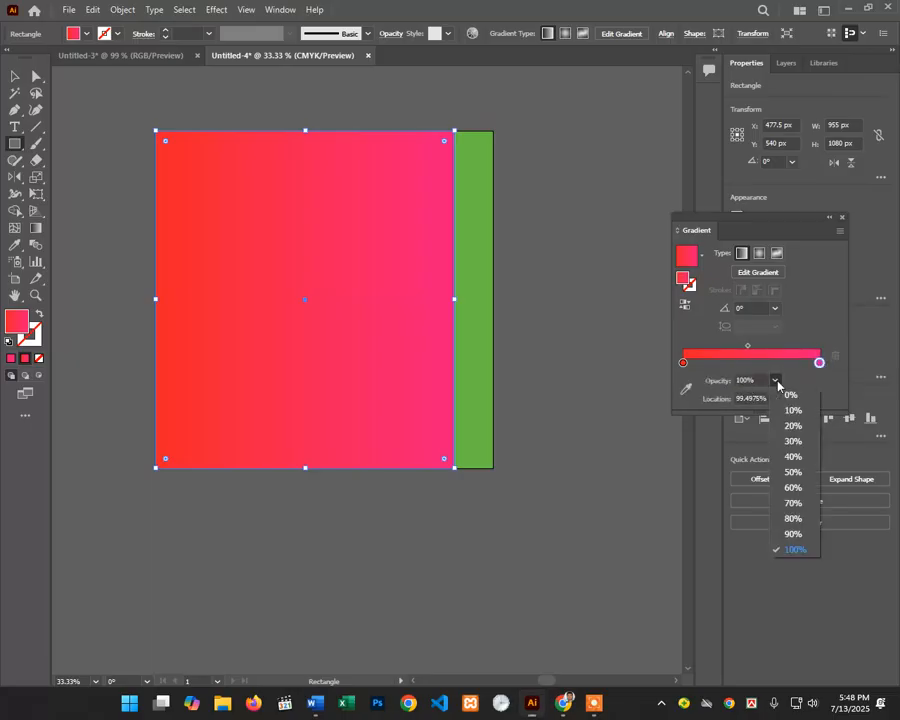
{"action": "left_click", "coordinate": [790, 395]}
{"action": "left_click_drag", "start_coordinate": [820, 366], "coordinate": [846, 370]}
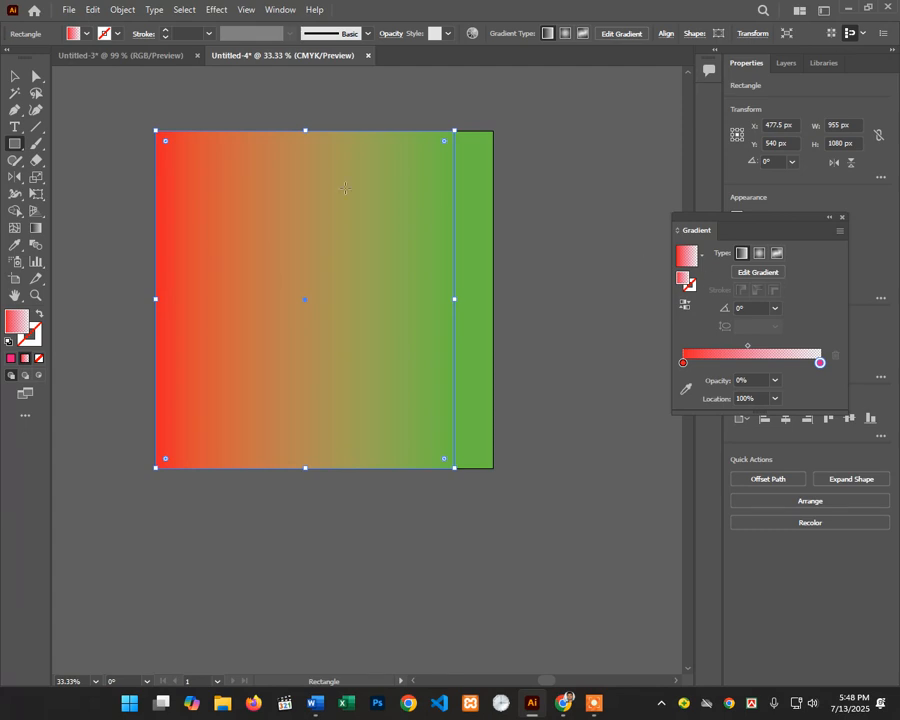
{"action": "left_click", "coordinate": [14, 75]}
Step: Delete the gradient rectangle and give the green background a linear Summer preset gradient
{"action": "key", "text": "Delete"}
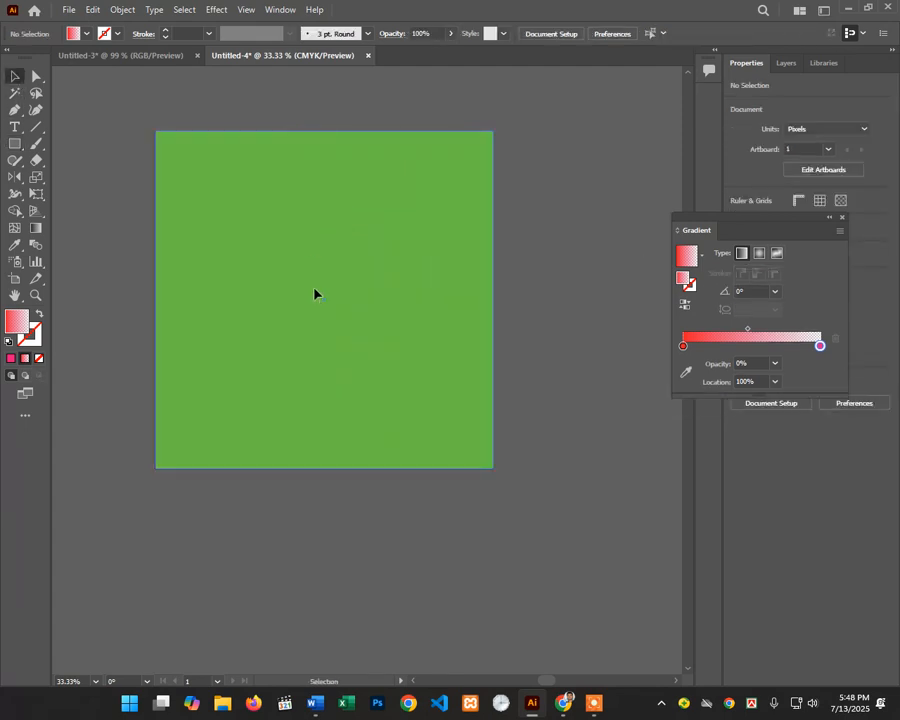
{"action": "left_click", "coordinate": [307, 268]}
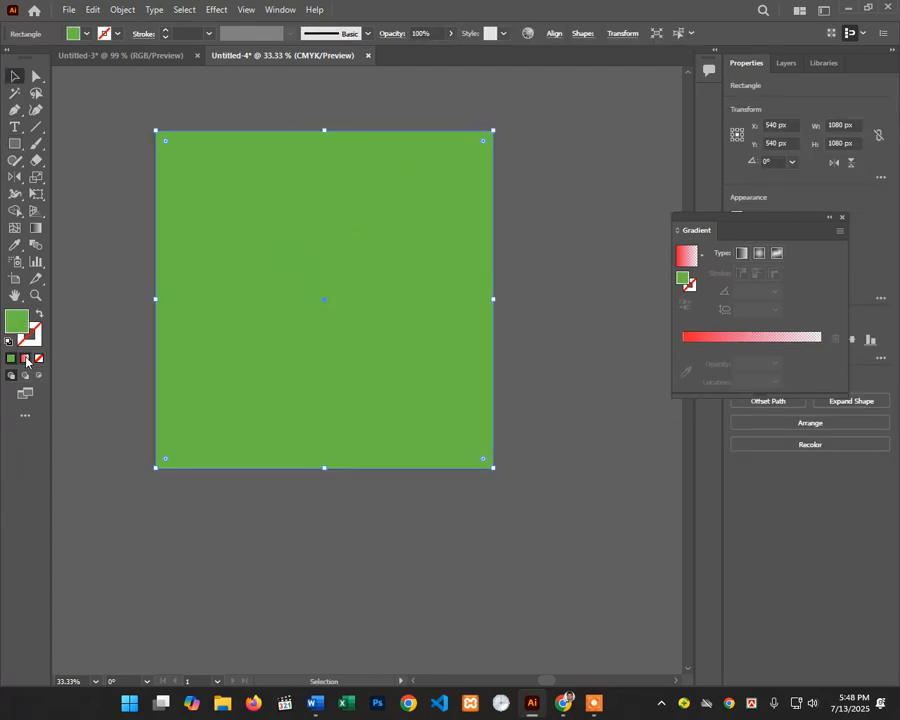
{"action": "left_click", "coordinate": [26, 359]}
{"action": "left_click", "coordinate": [700, 256]}
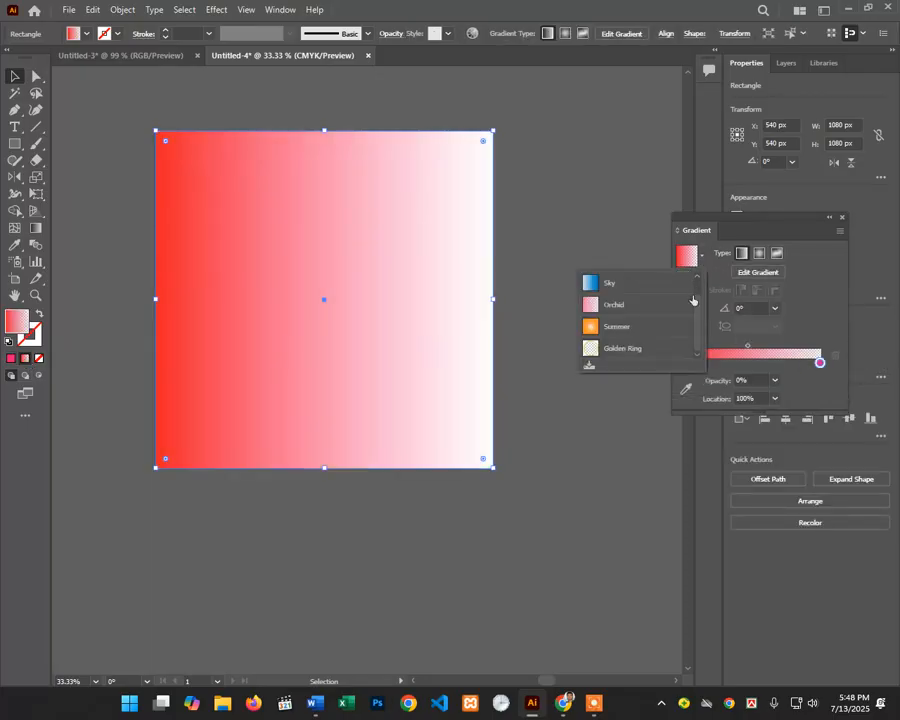
{"action": "left_click", "coordinate": [617, 327]}
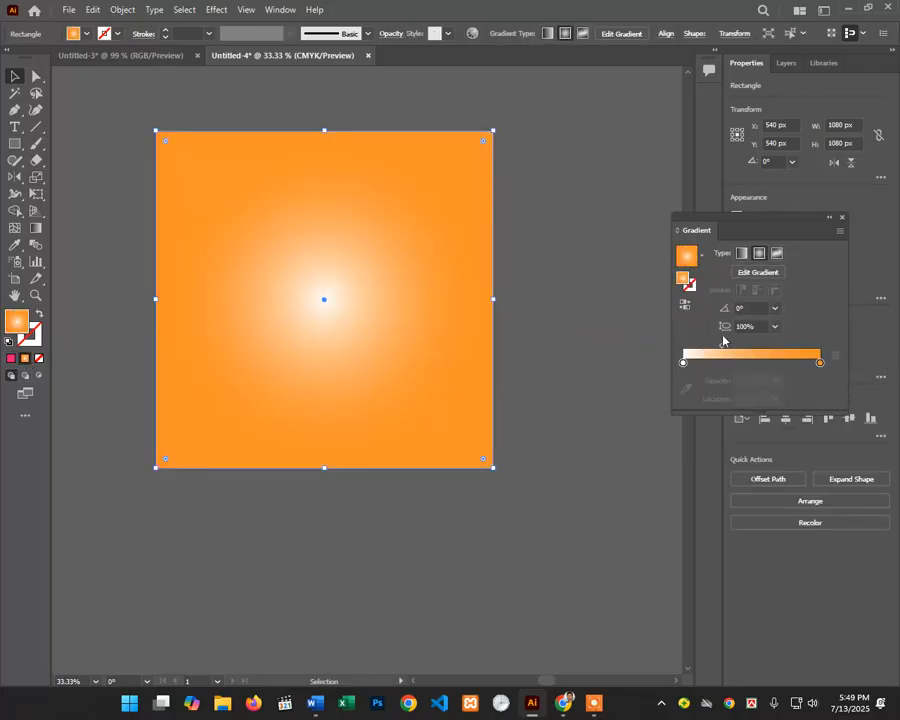
{"action": "left_click", "coordinate": [741, 254]}
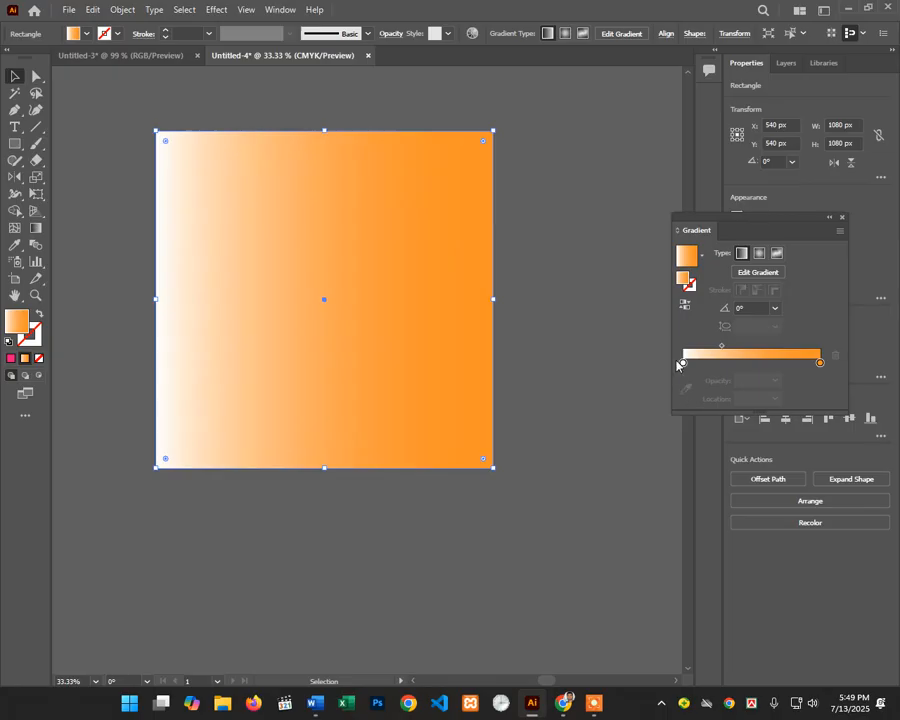
Step: Colour the linear gradient's left stop cyan and right stop yellow-green
{"action": "left_click", "coordinate": [682, 362]}
{"action": "double_click", "coordinate": [682, 362]}
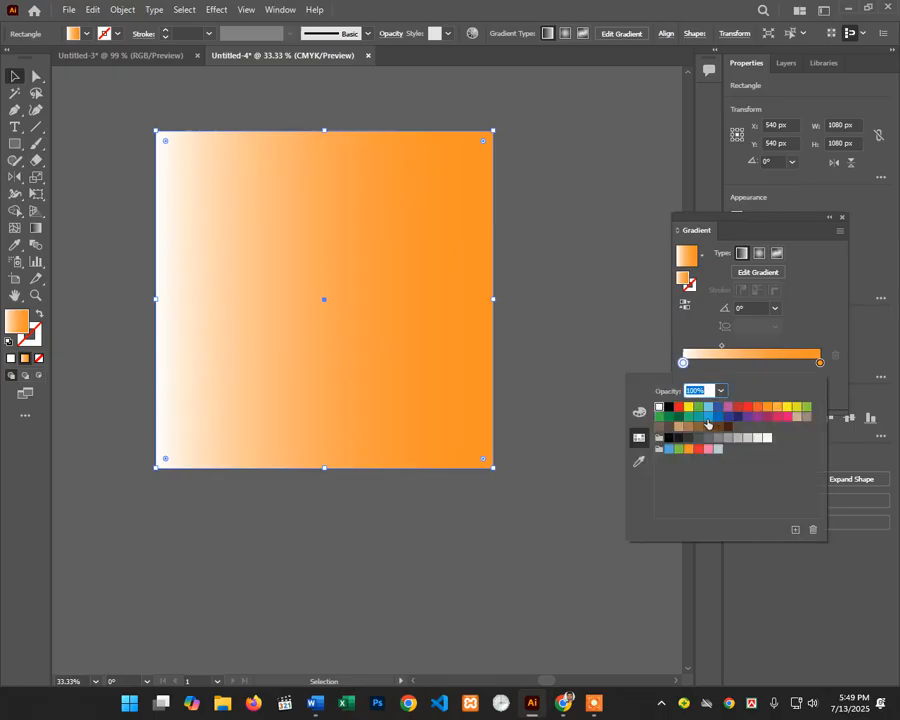
{"action": "left_click", "coordinate": [710, 409]}
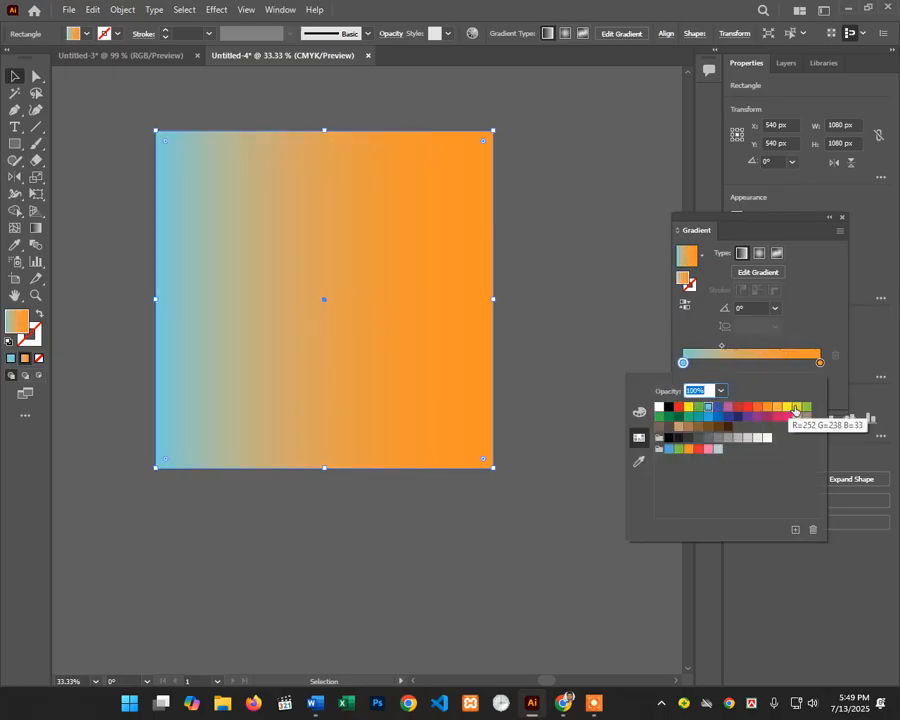
{"action": "left_click", "coordinate": [820, 363]}
{"action": "double_click", "coordinate": [820, 363]}
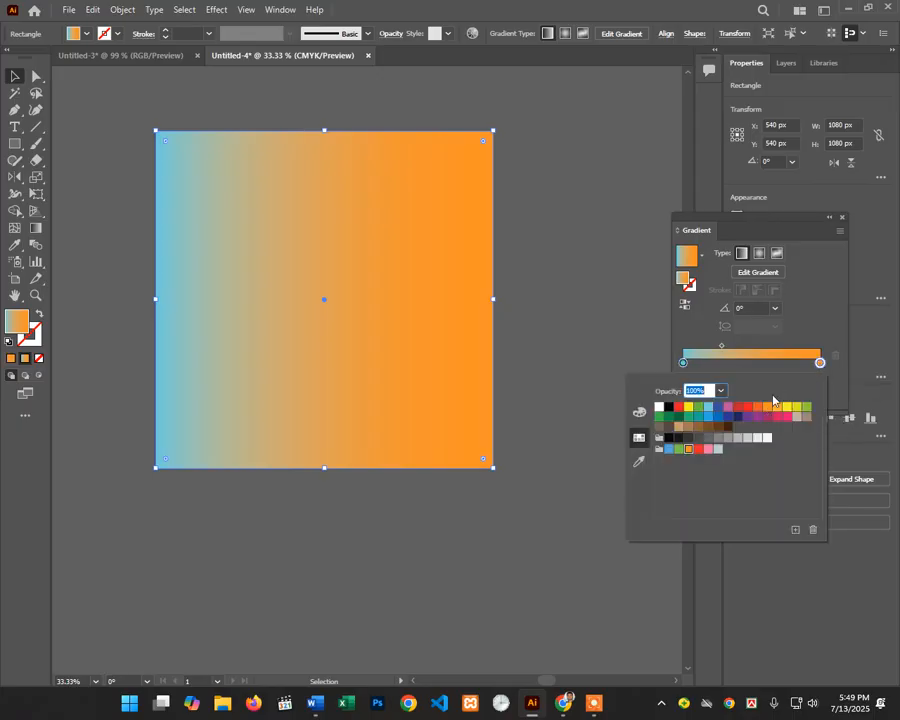
{"action": "left_click", "coordinate": [807, 408]}
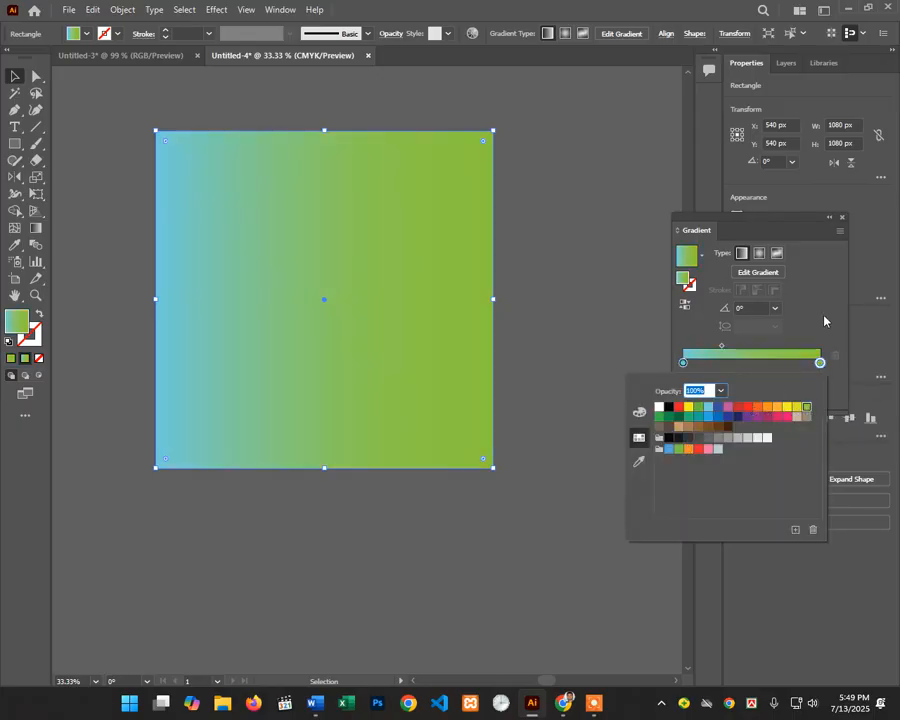
Step: Convert the fill to a freeform gradient with an orange top-left and pink top-right point
{"action": "left_click", "coordinate": [778, 253]}
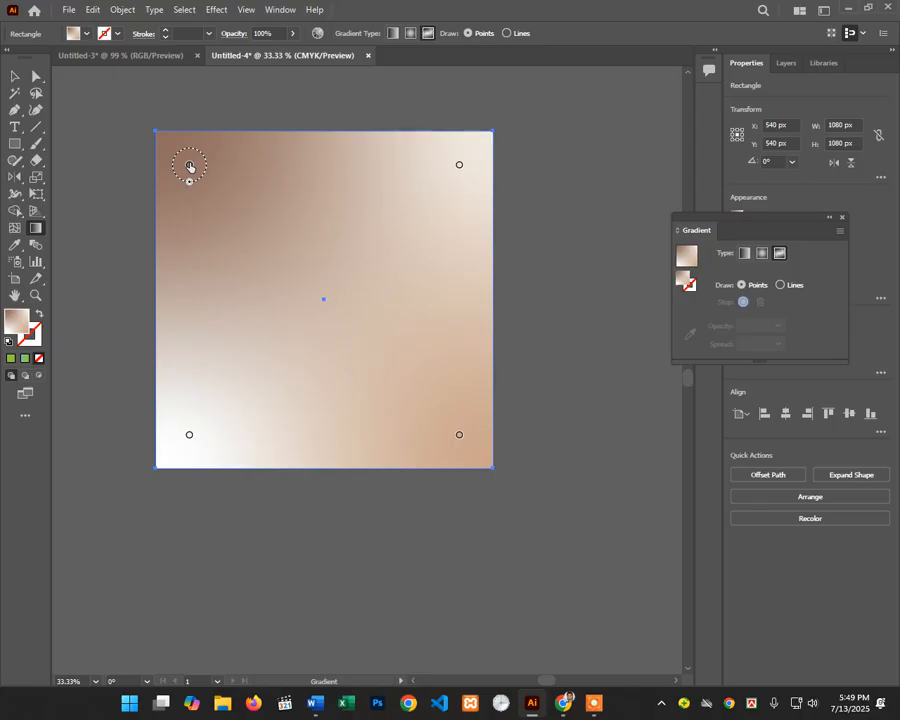
{"action": "double_click", "coordinate": [189, 167]}
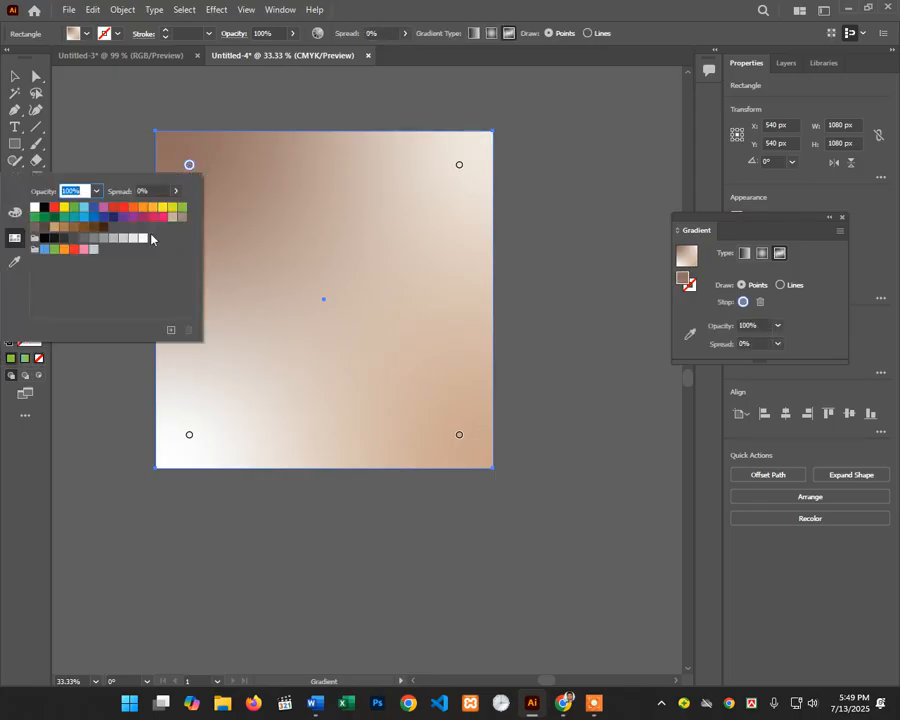
{"action": "left_click", "coordinate": [142, 209]}
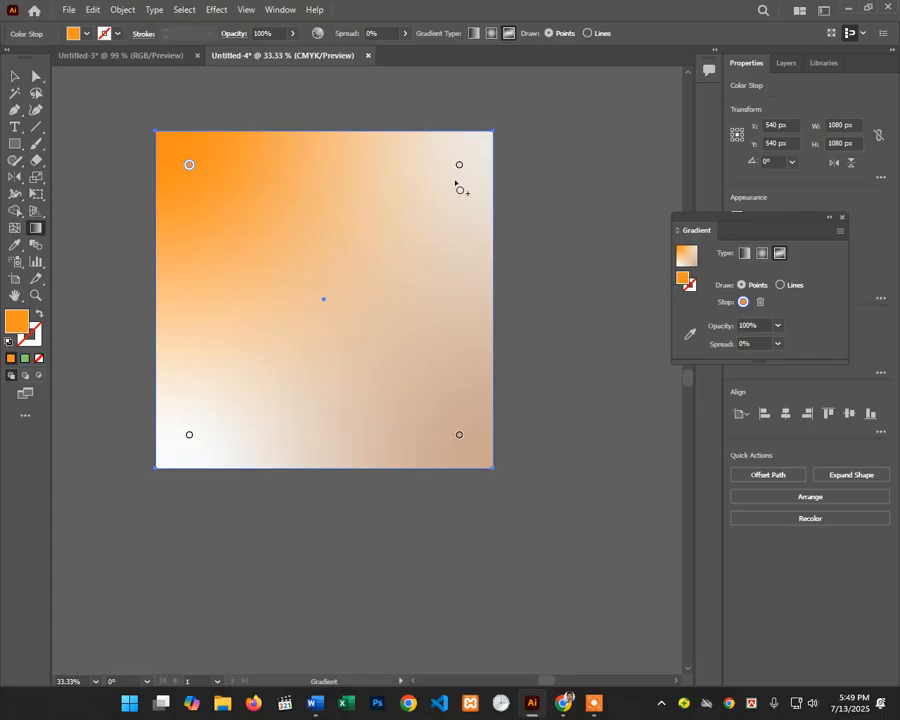
{"action": "double_click", "coordinate": [458, 166]}
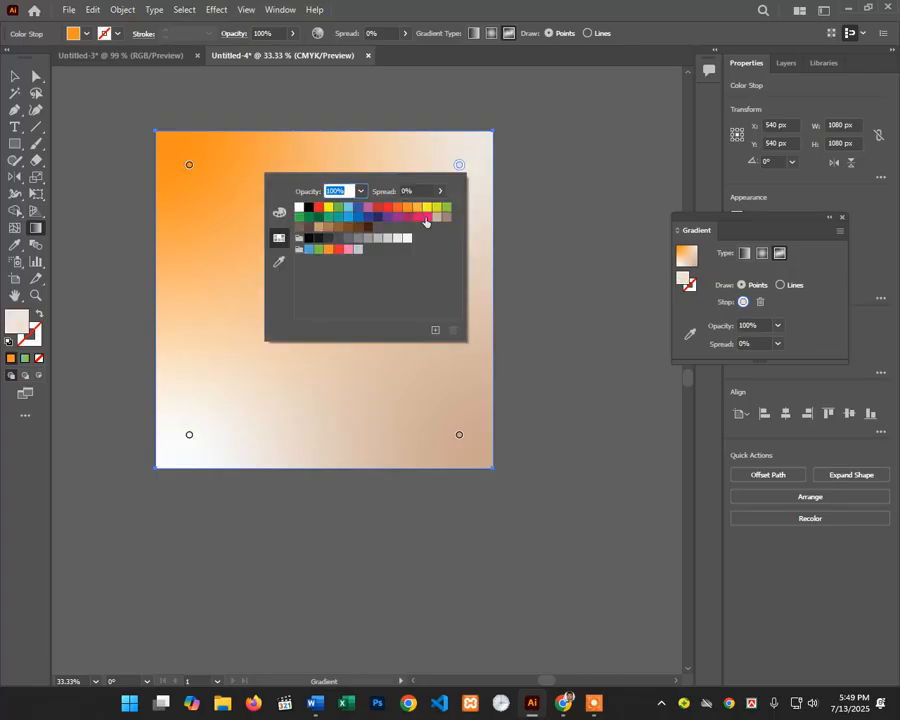
{"action": "left_click", "coordinate": [425, 217]}
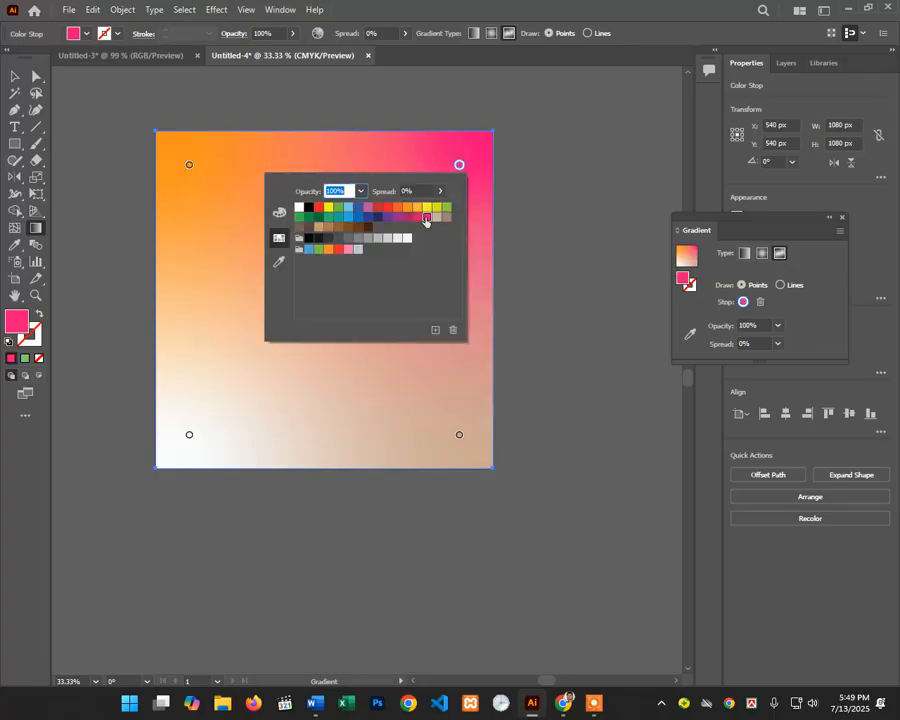
{"action": "left_click", "coordinate": [188, 437]}
Step: Make the bottom-left freeform point yellow and the bottom-right point green
{"action": "double_click", "coordinate": [189, 436]}
{"action": "left_click", "coordinate": [189, 437]}
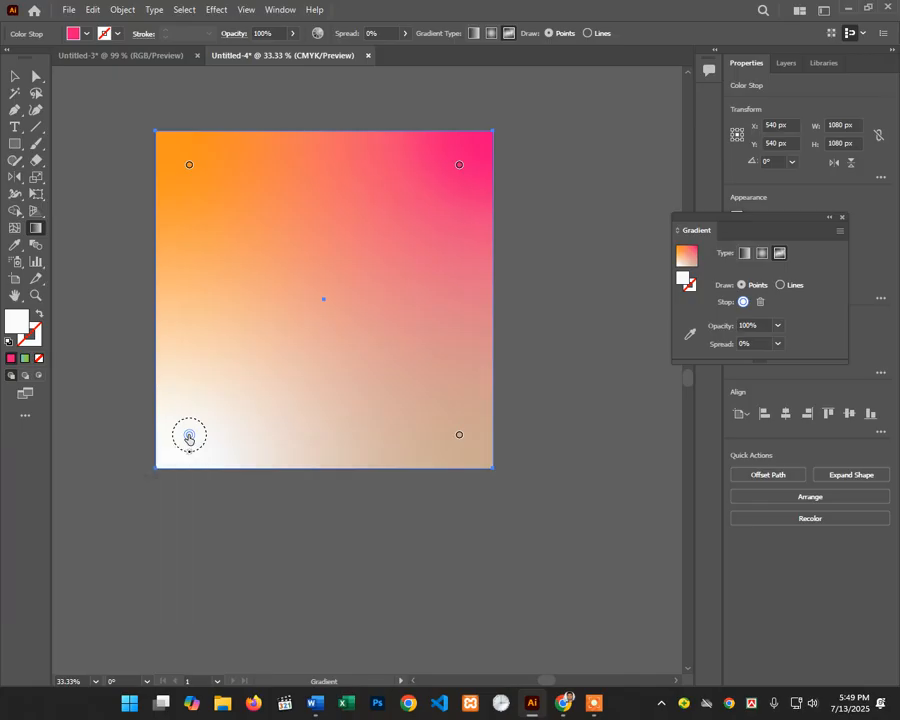
{"action": "left_click", "coordinate": [190, 437]}
{"action": "double_click", "coordinate": [190, 437]}
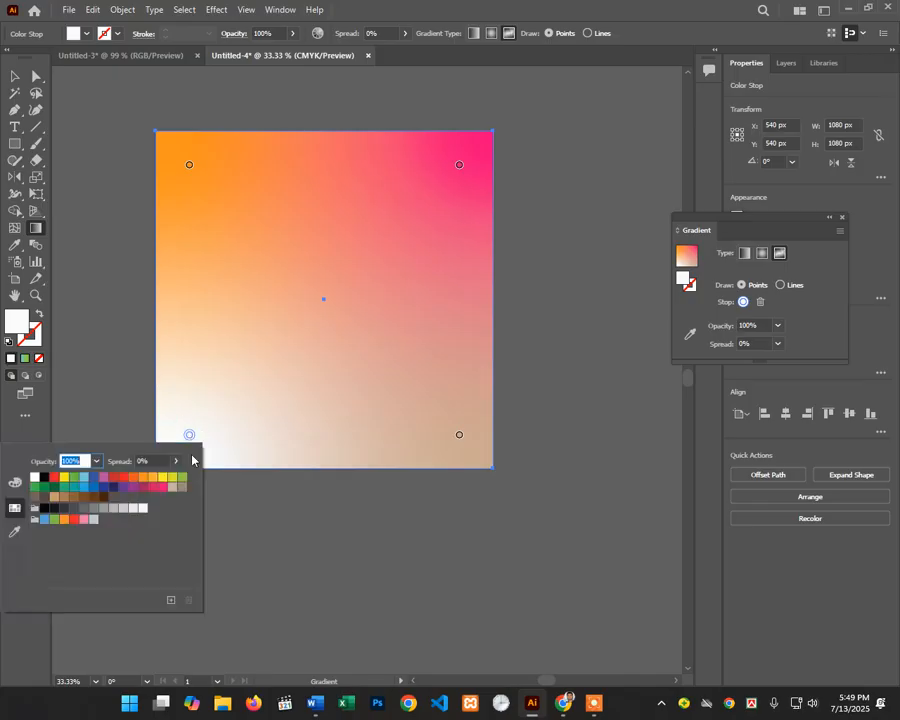
{"action": "left_click", "coordinate": [172, 477]}
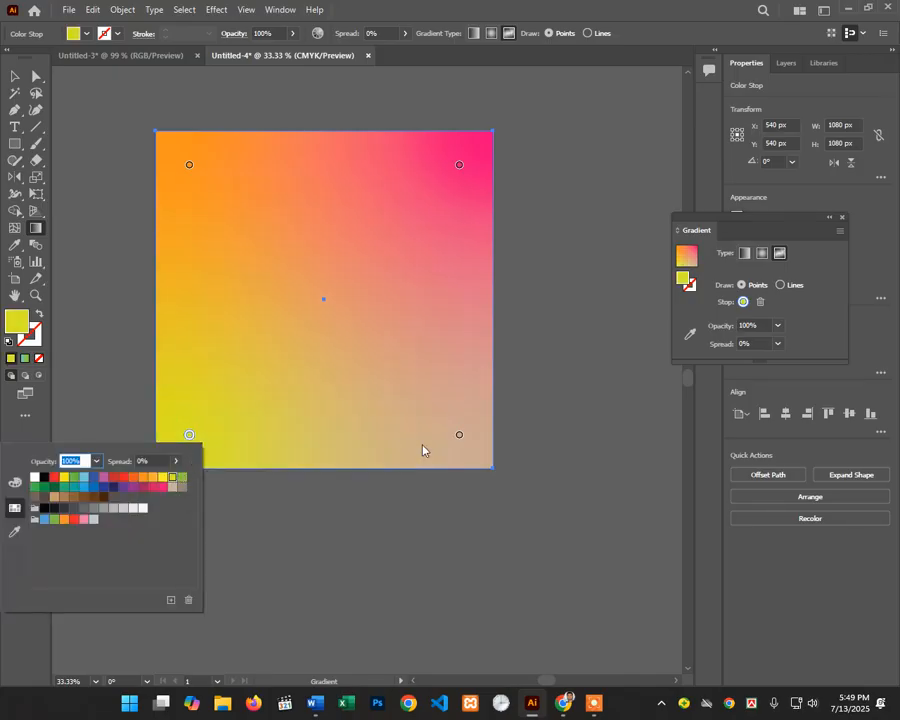
{"action": "left_click", "coordinate": [460, 437]}
{"action": "left_click", "coordinate": [460, 437]}
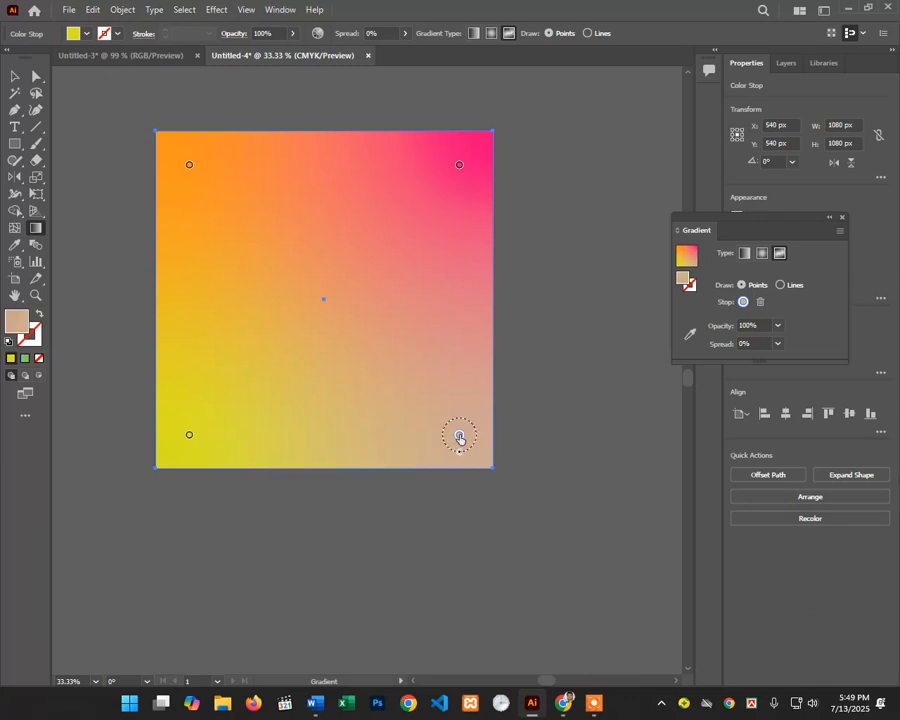
{"action": "double_click", "coordinate": [460, 437]}
{"action": "left_click", "coordinate": [327, 488]}
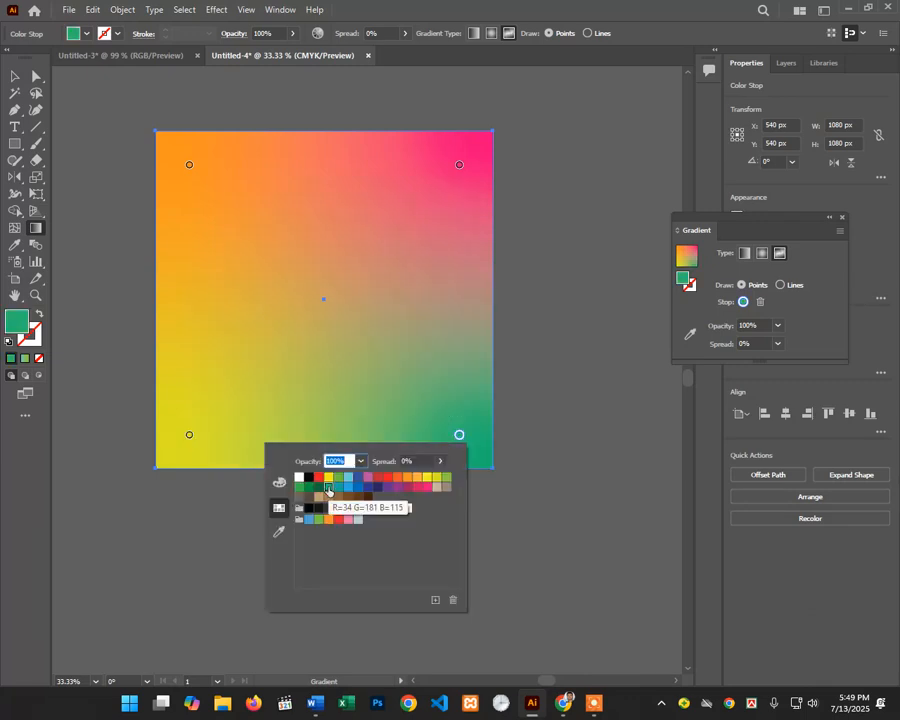
{"action": "left_click", "coordinate": [547, 20]}
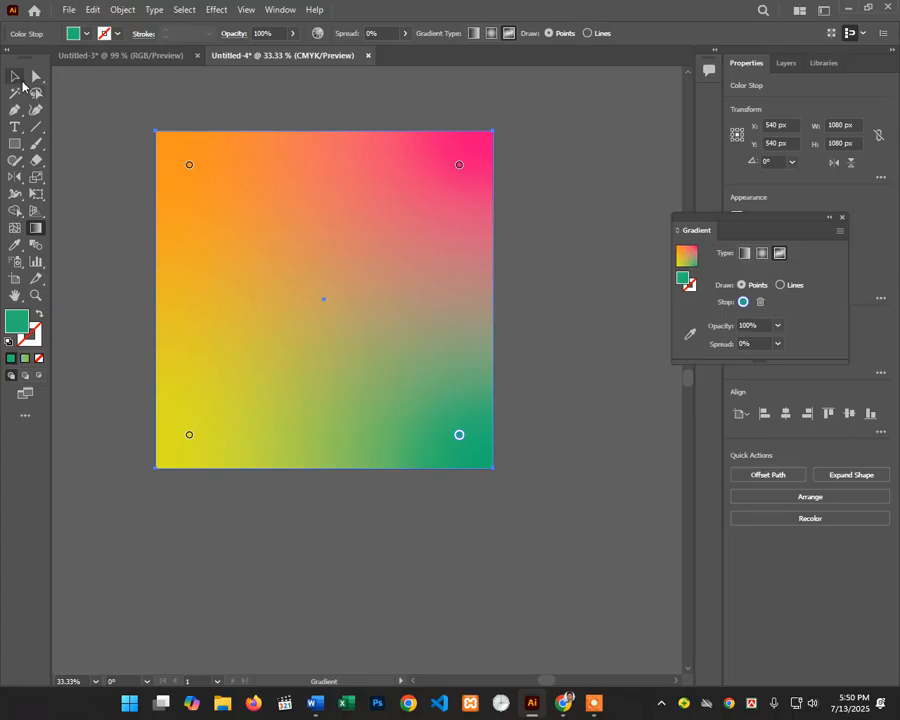
Step: Switch the square to a linear gradient running vertically from top to bottom
{"action": "key", "text": "v"}
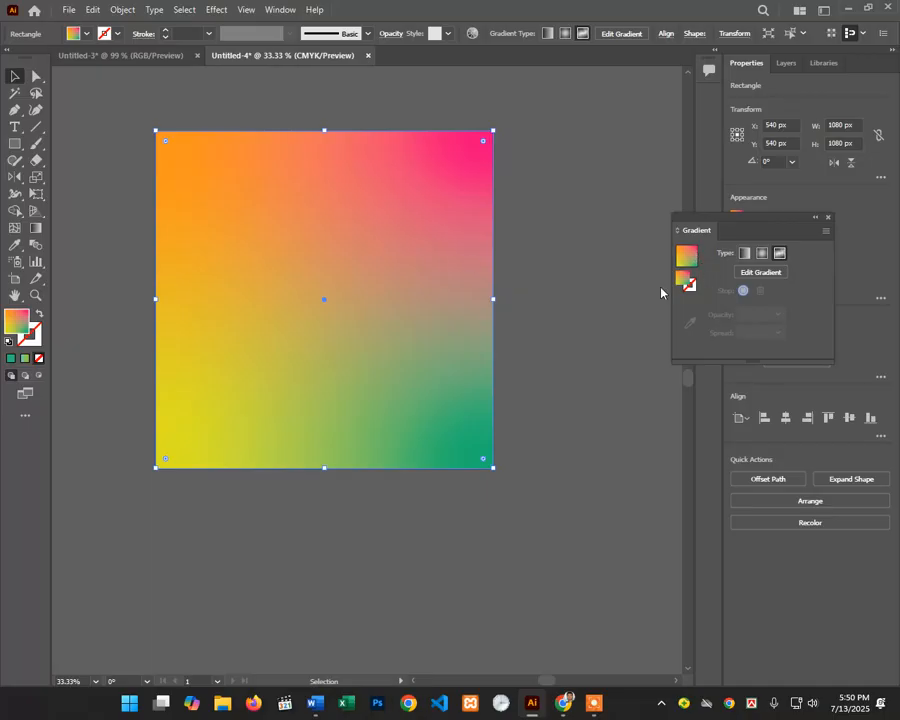
{"action": "left_click", "coordinate": [746, 256]}
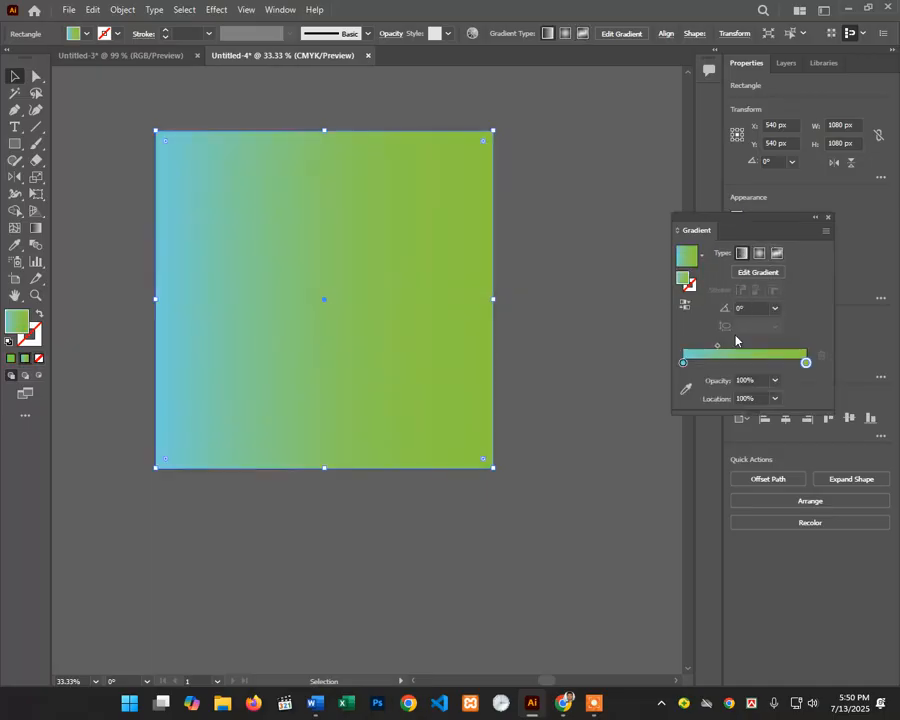
{"action": "left_click", "coordinate": [36, 228]}
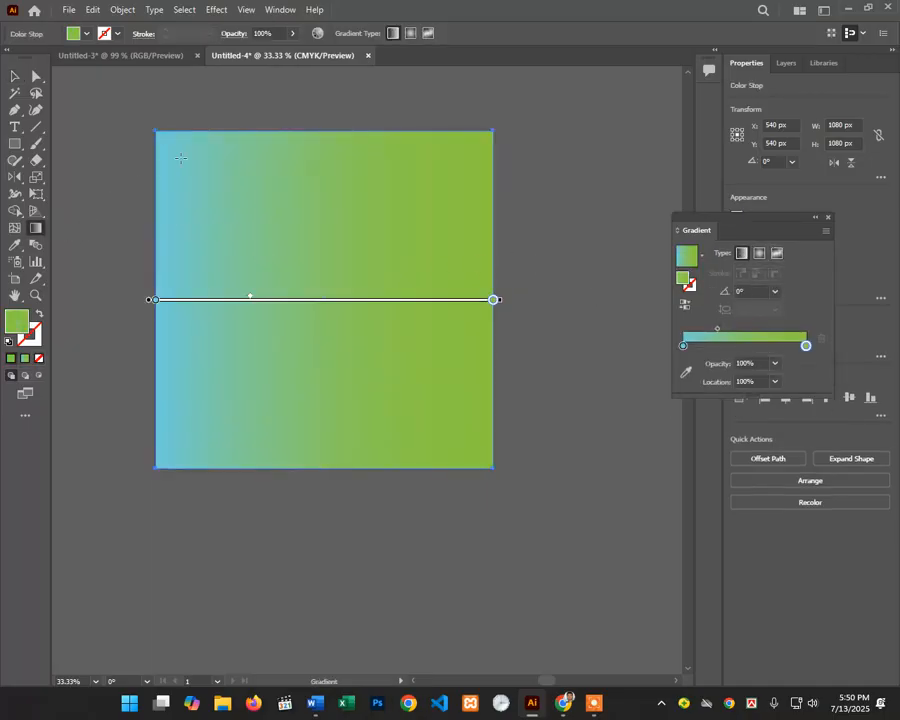
{"action": "mouse_move", "coordinate": [301, 120]}
{"action": "left_mouse_down"}
{"action": "mouse_move", "coordinate": [294, 283]}
{"action": "mouse_move", "coordinate": [317, 504]}
{"action": "mouse_move", "coordinate": [304, 511]}
{"action": "left_mouse_up"}
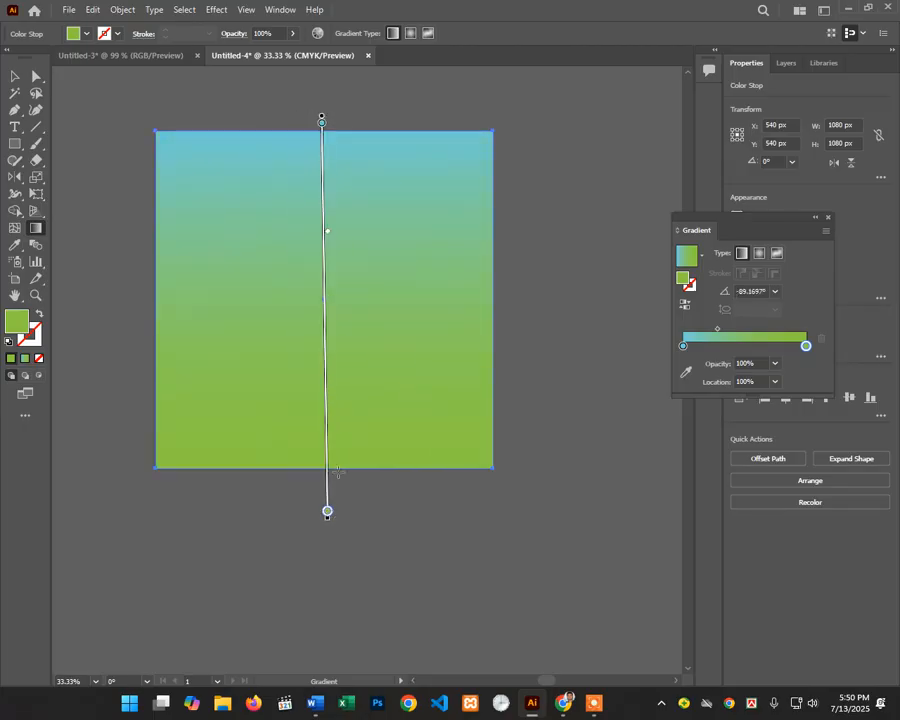
Step: Add a white middle stop and shift the blends for a broad white band between blue and green
{"action": "left_click_drag", "start_coordinate": [685, 347], "coordinate": [741, 351]}
{"action": "double_click", "coordinate": [741, 351]}
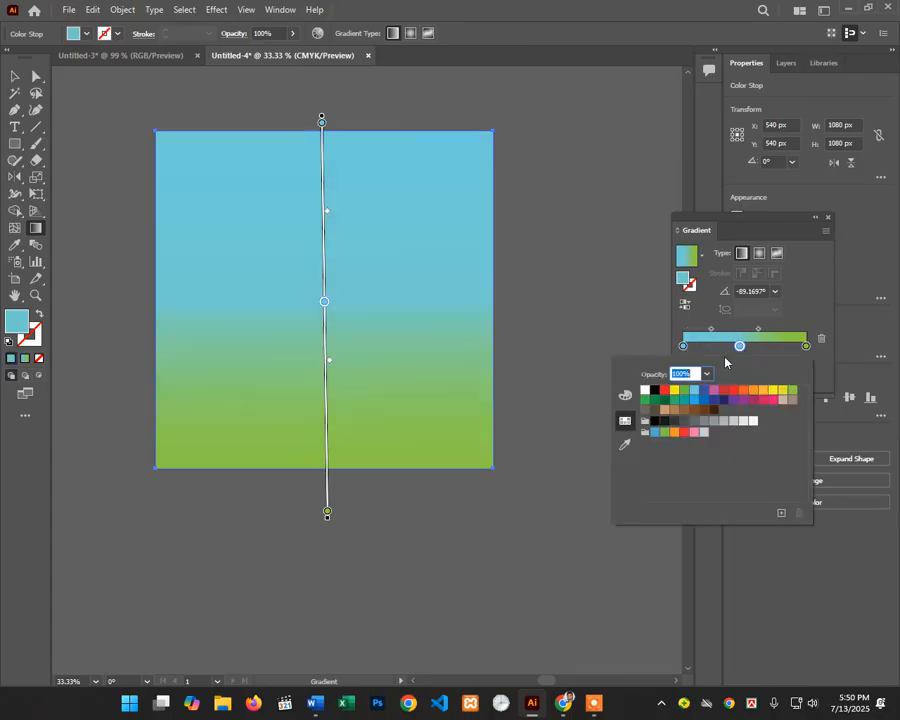
{"action": "left_click", "coordinate": [645, 390]}
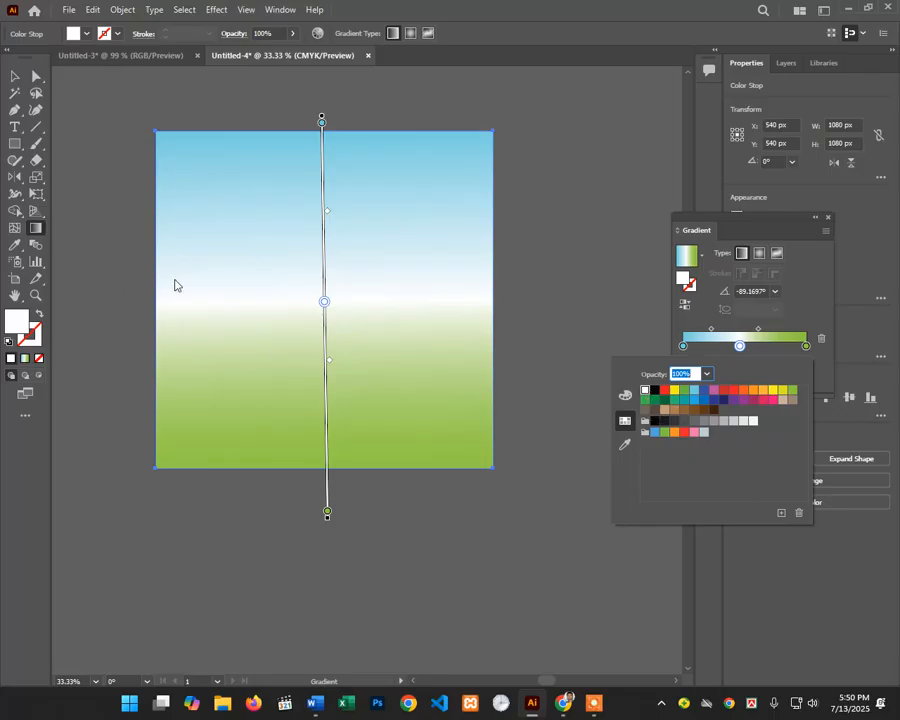
{"action": "left_click_drag", "start_coordinate": [330, 365], "coordinate": [331, 428]}
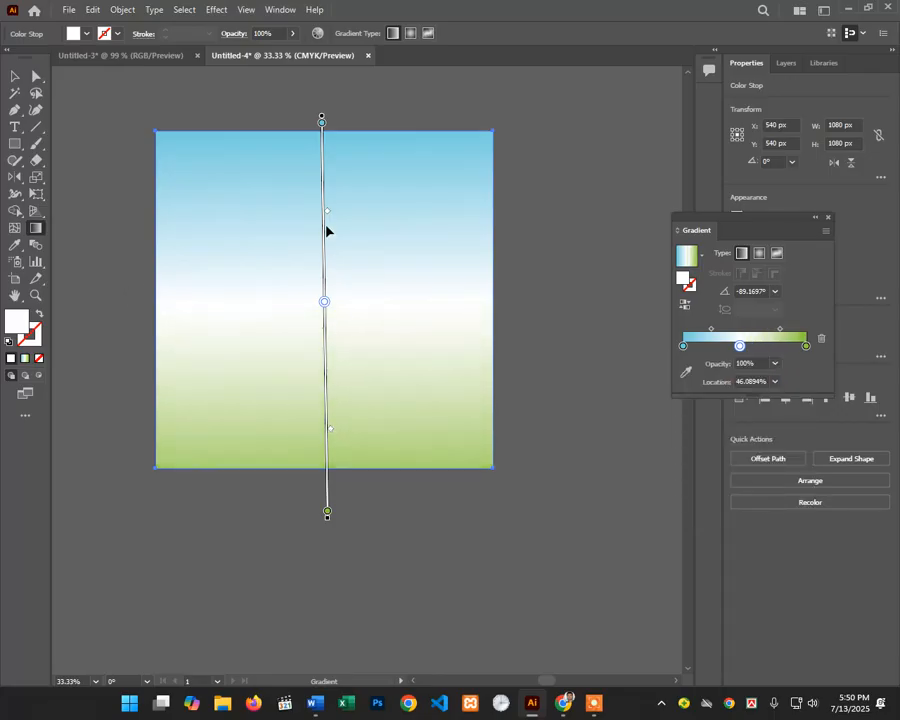
{"action": "left_click_drag", "start_coordinate": [328, 214], "coordinate": [327, 169]}
{"action": "left_click_drag", "start_coordinate": [332, 432], "coordinate": [331, 451]}
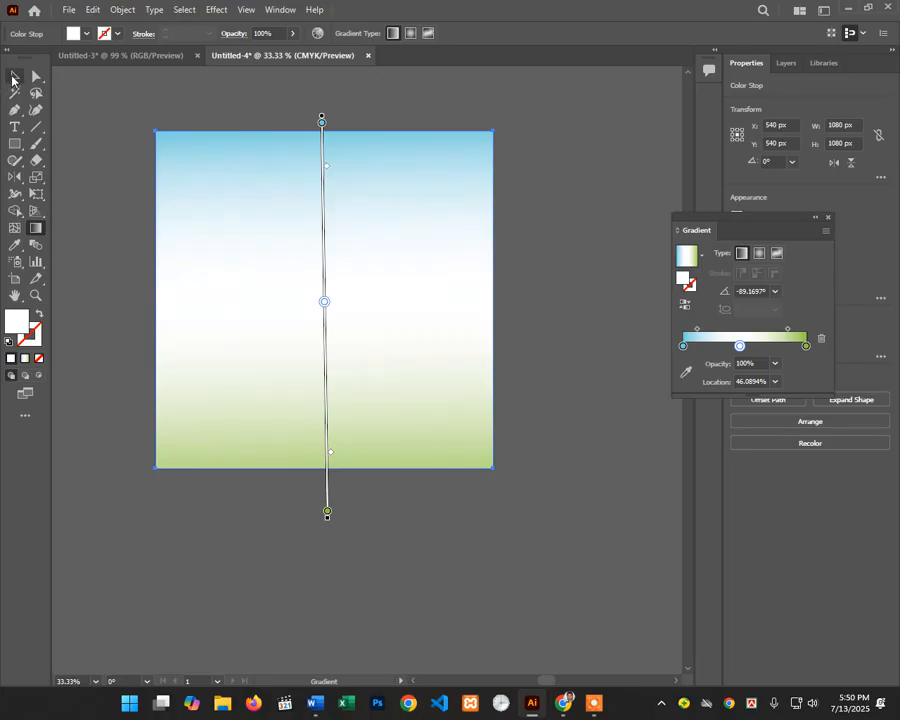
Step: Return to the Selection tool and reselect the gradient square
{"action": "left_click", "coordinate": [13, 79]}
{"action": "left_click", "coordinate": [208, 102]}
{"action": "scroll", "coordinate": [351, 303], "scroll_direction": "up", "scroll_amount": 2}
{"action": "left_click", "coordinate": [346, 312]}
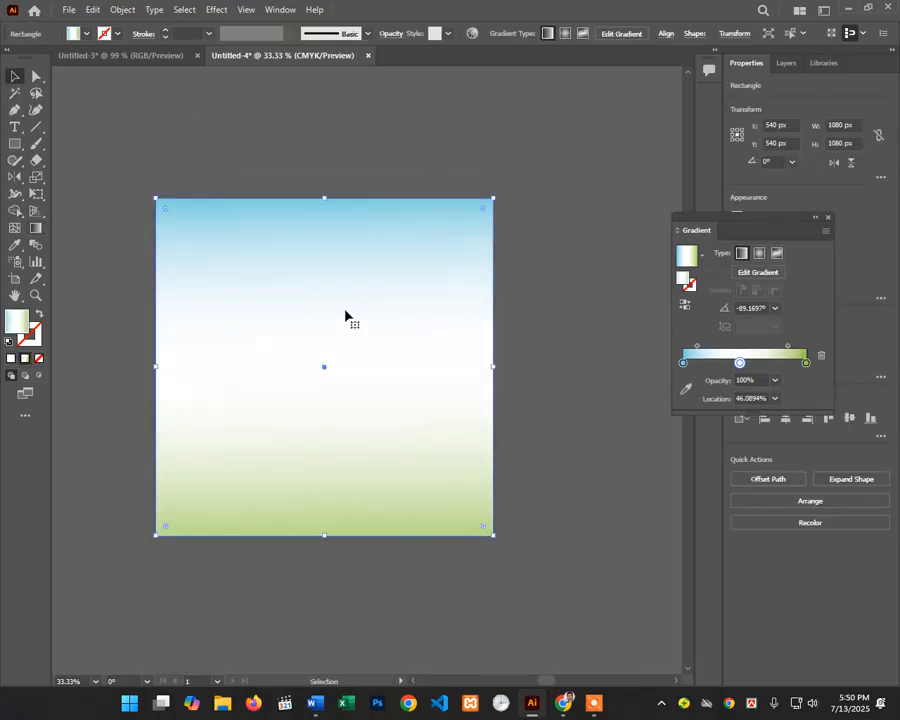
Step: Deselect all with Ctrl+Shift+A, zoom to 50% and pan the full artboard into view
{"action": "key", "text": "ctrl+shift+a"}
{"action": "scroll", "coordinate": [352, 300], "scroll_direction": "down", "scroll_amount": 2}
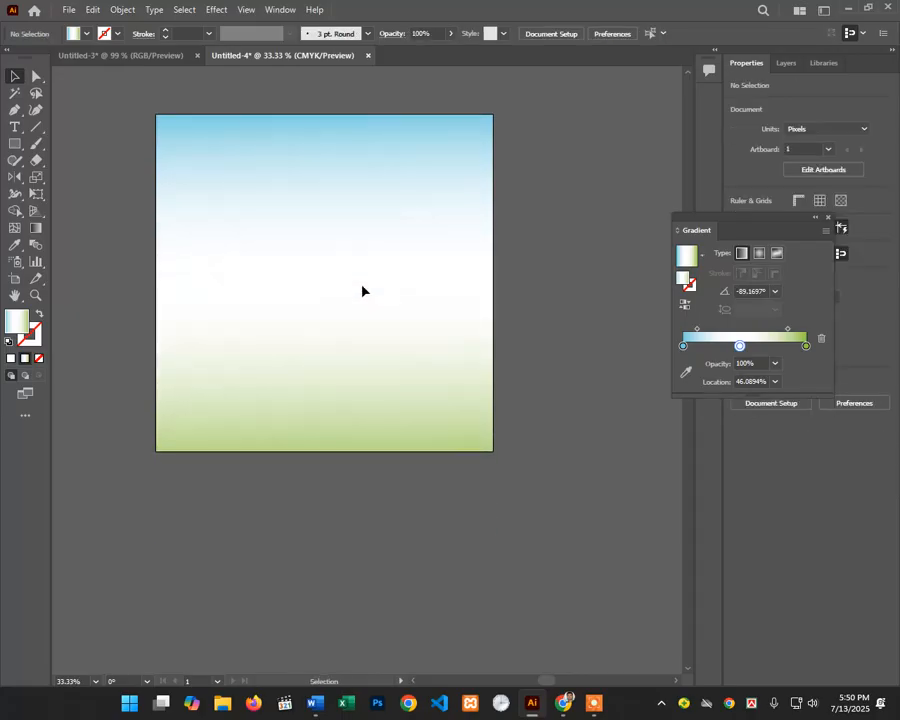
{"action": "left_click", "coordinate": [298, 230], "text": "ctrl"}
{"action": "left_click_drag", "start_coordinate": [380, 323], "coordinate": [317, 261]}
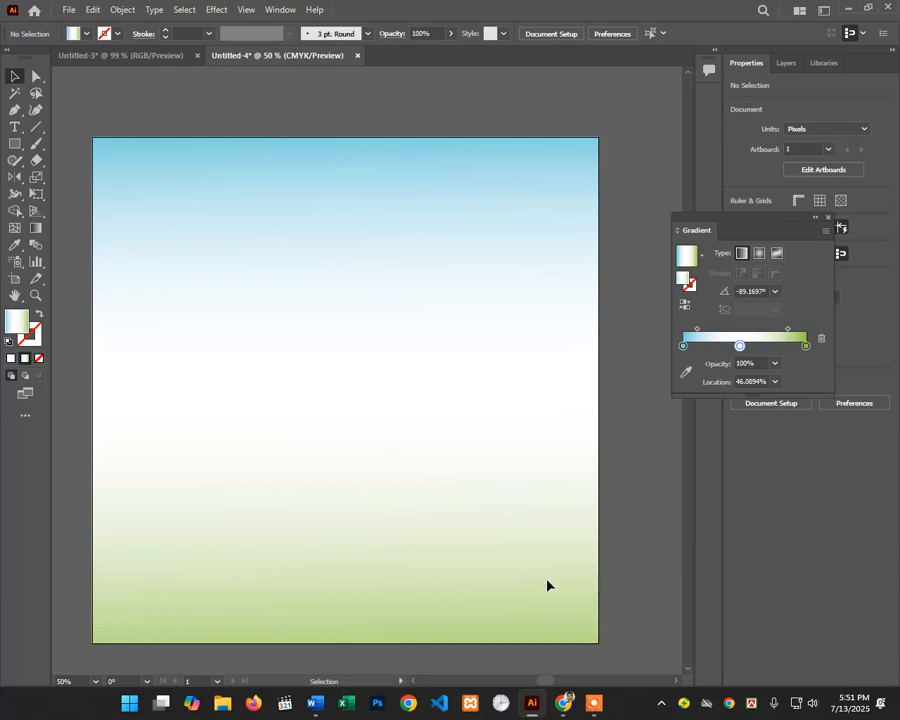
Step: Place a 91 pt Myriad Pro 'Lorem ipsum' line near the artboard top and select the Bijoy Classic keyboard
{"action": "left_click", "coordinate": [15, 127]}
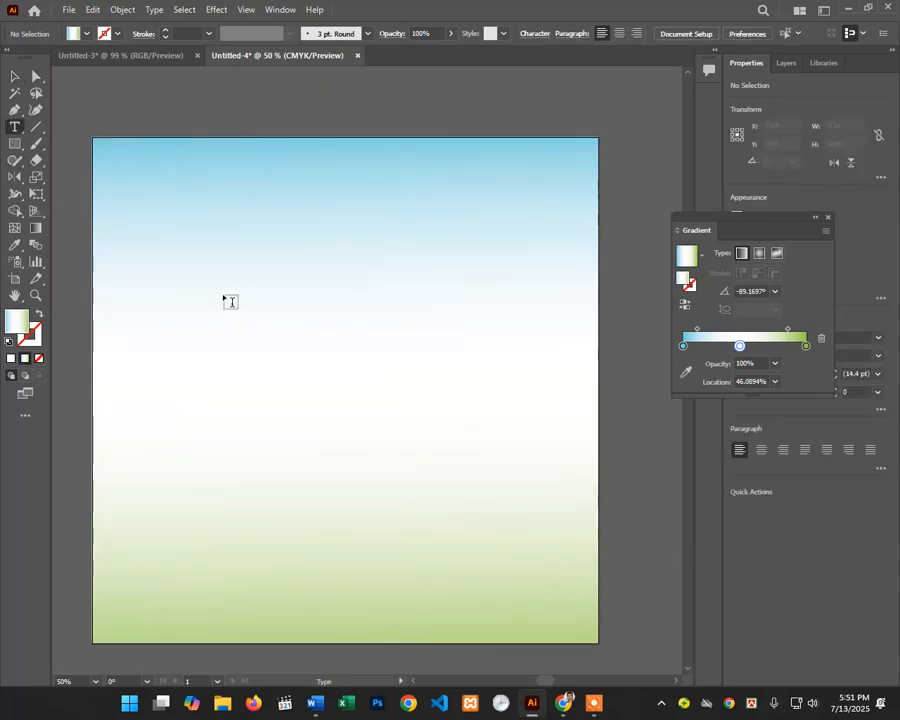
{"action": "left_click", "coordinate": [229, 296]}
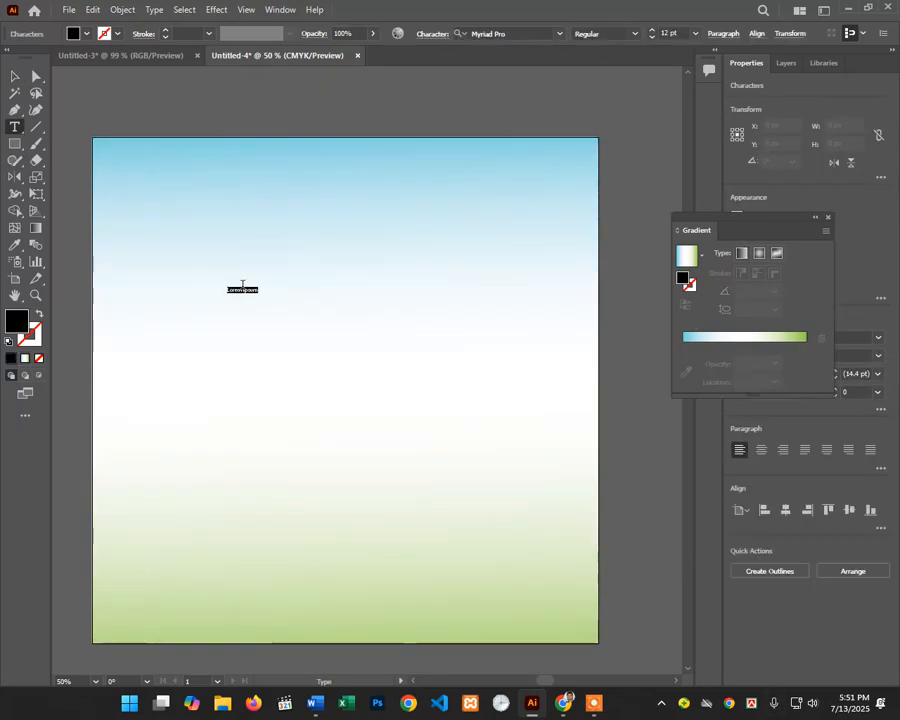
{"action": "scroll", "coordinate": [672, 31], "scroll_direction": "up", "scroll_amount": 20}
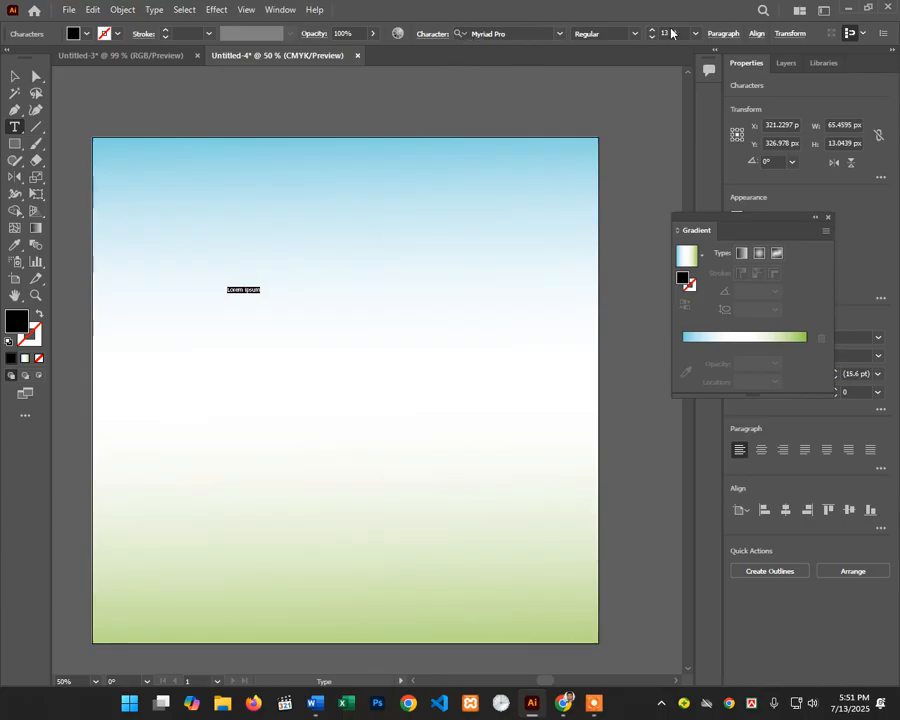
{"action": "scroll", "coordinate": [672, 31], "scroll_direction": "up", "scroll_amount": 20}
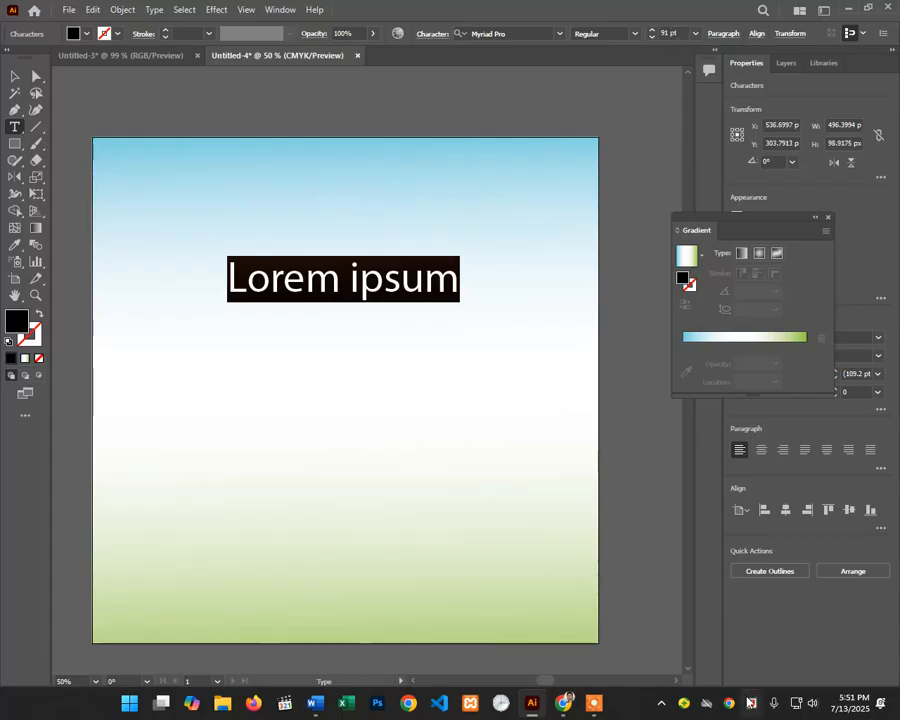
{"action": "left_click", "coordinate": [751, 703]}
{"action": "left_click", "coordinate": [733, 640]}
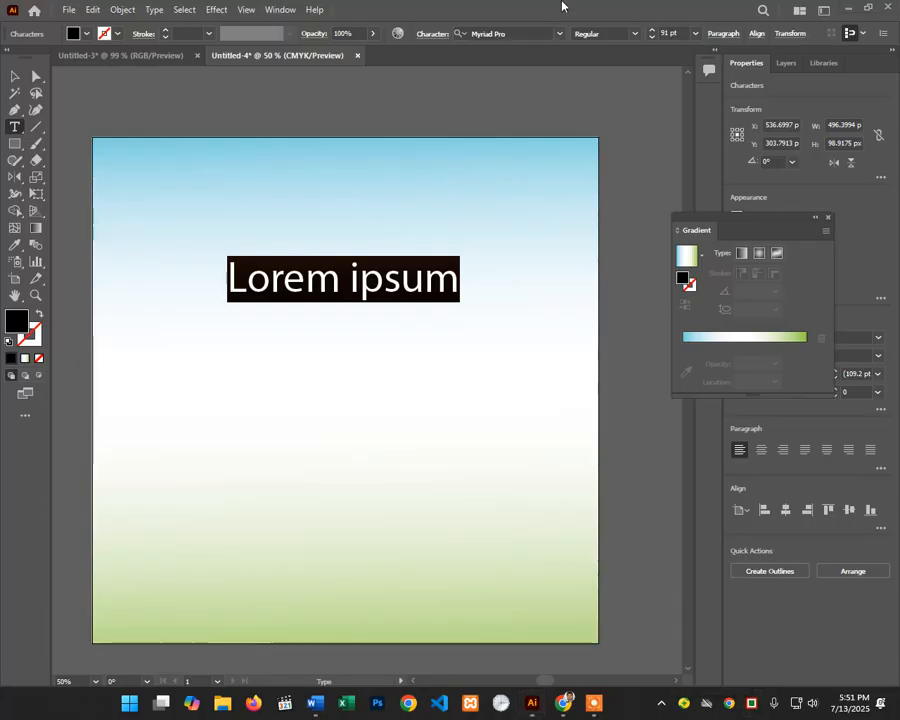
Step: Try a Bengali font on the placeholder, then browse the font list and apply SutonnyMJ
{"action": "left_click", "coordinate": [558, 35]}
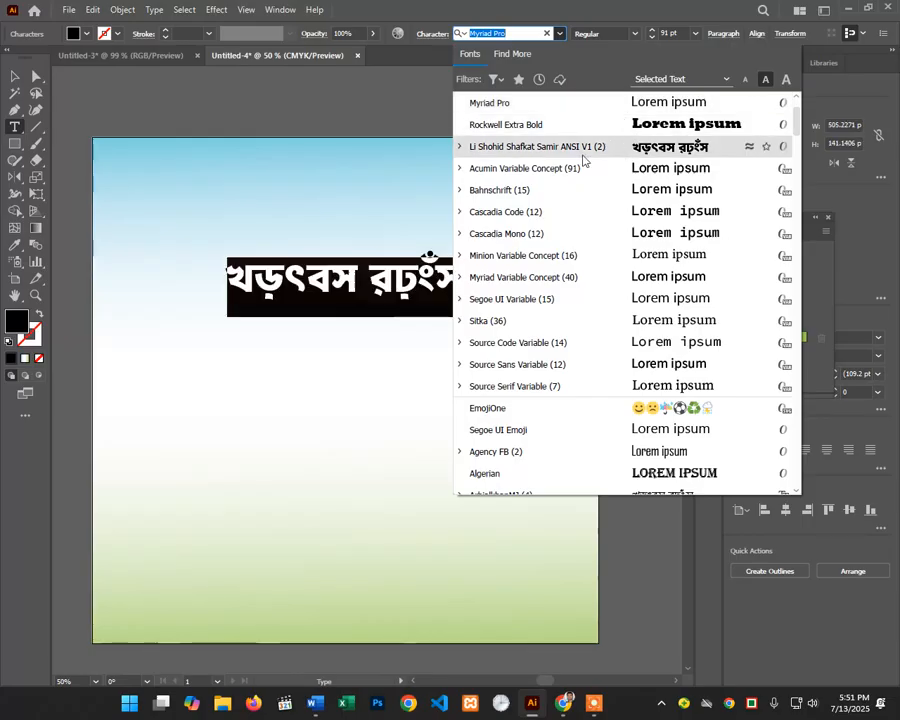
{"action": "left_click", "coordinate": [580, 150]}
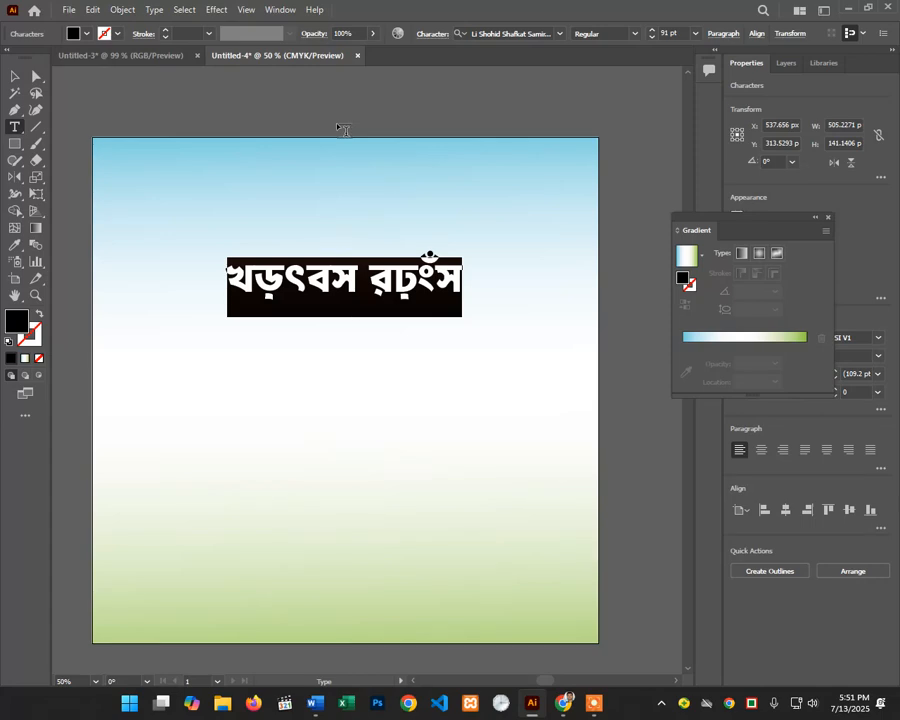
{"action": "left_click", "coordinate": [561, 33]}
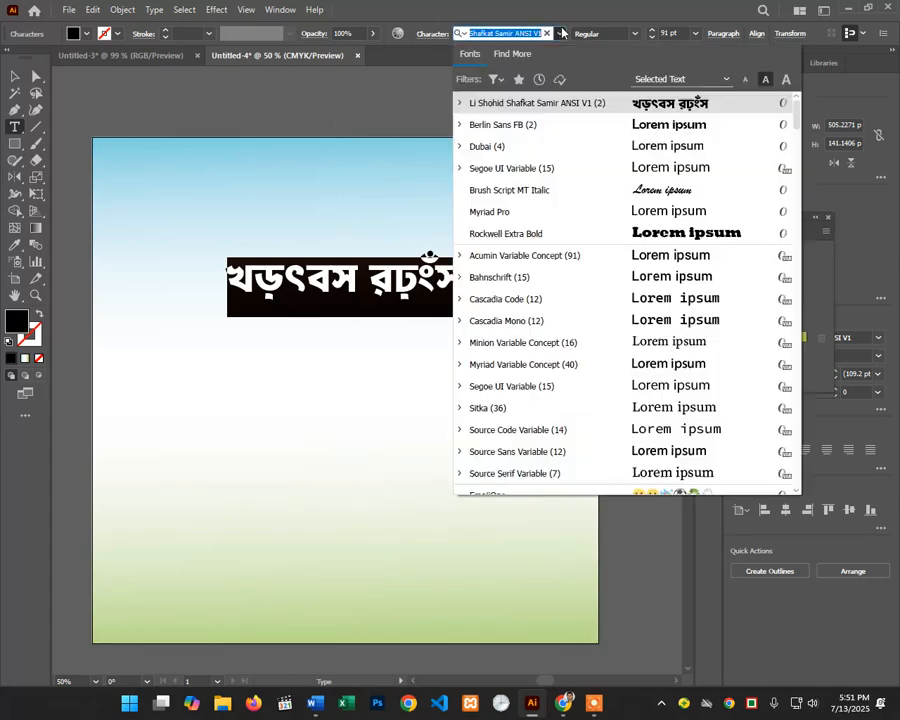
{"action": "scroll", "coordinate": [654, 250], "scroll_direction": "down", "scroll_amount": 15}
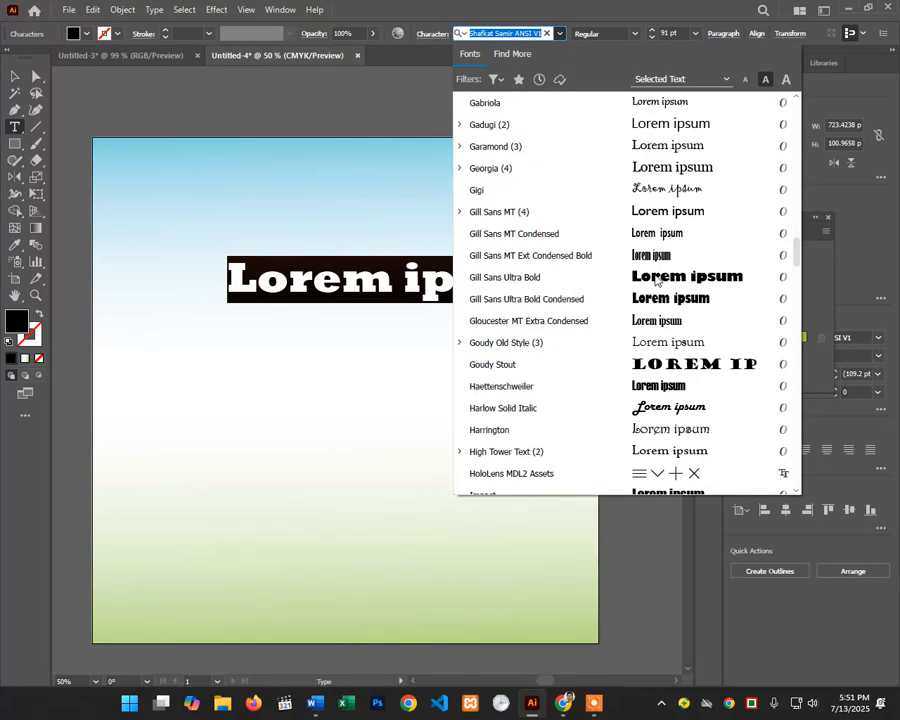
{"action": "scroll", "coordinate": [655, 280], "scroll_direction": "down", "scroll_amount": 20}
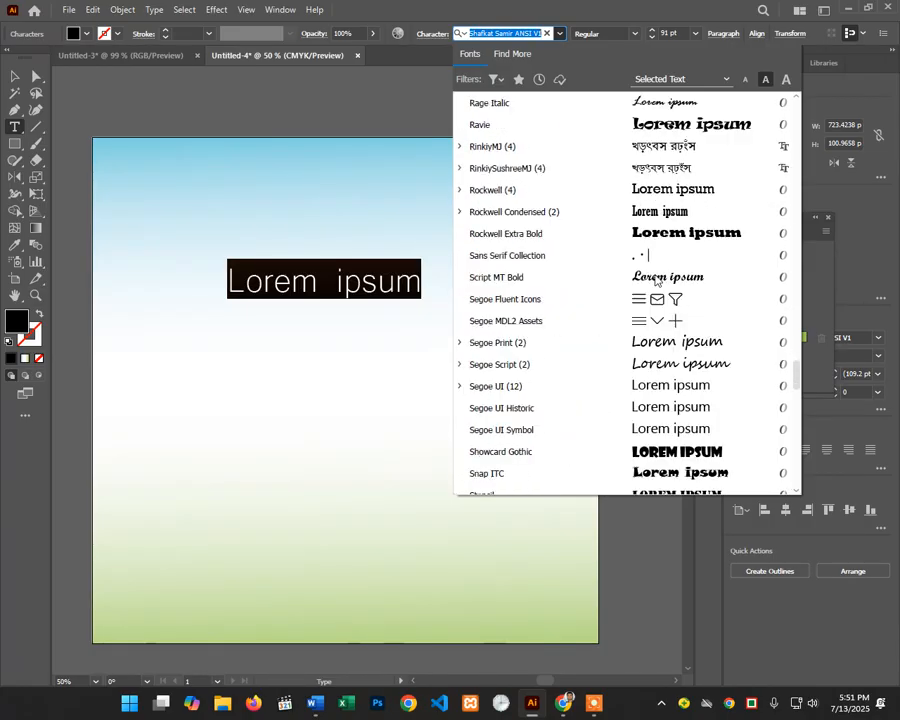
{"action": "scroll", "coordinate": [655, 280], "scroll_direction": "down", "scroll_amount": 20}
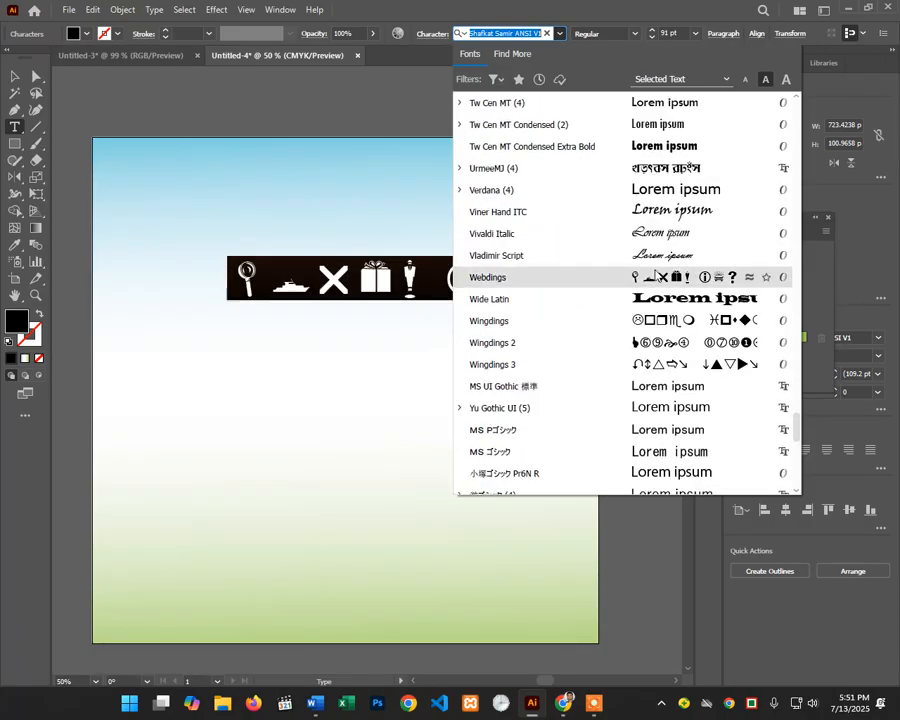
{"action": "scroll", "coordinate": [655, 278], "scroll_direction": "down", "scroll_amount": 6}
{"action": "scroll", "coordinate": [657, 242], "scroll_direction": "down", "scroll_amount": 6}
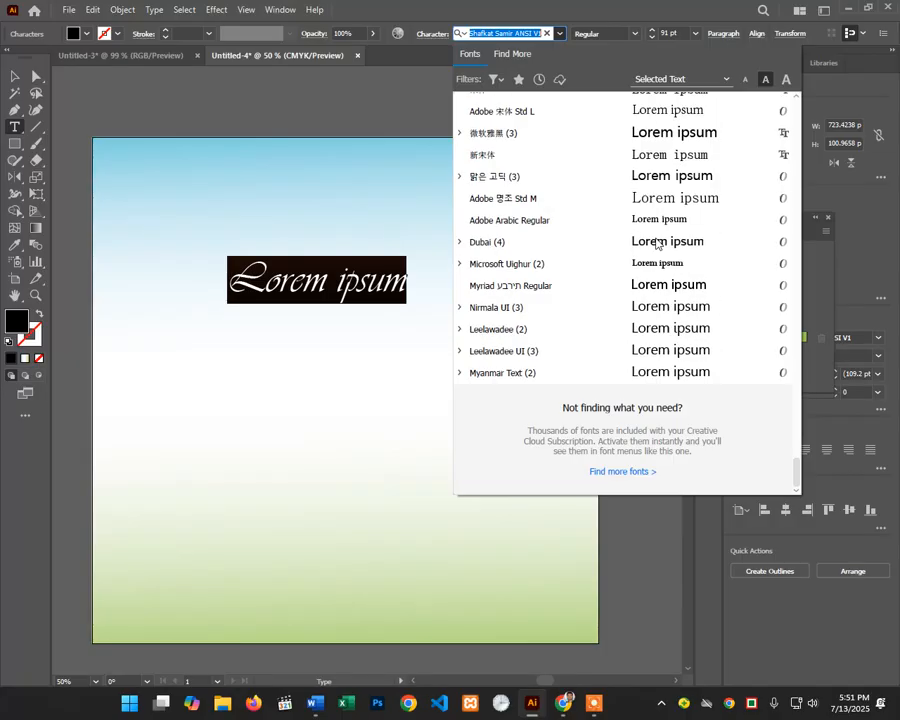
{"action": "scroll", "coordinate": [657, 242], "scroll_direction": "up", "scroll_amount": 10}
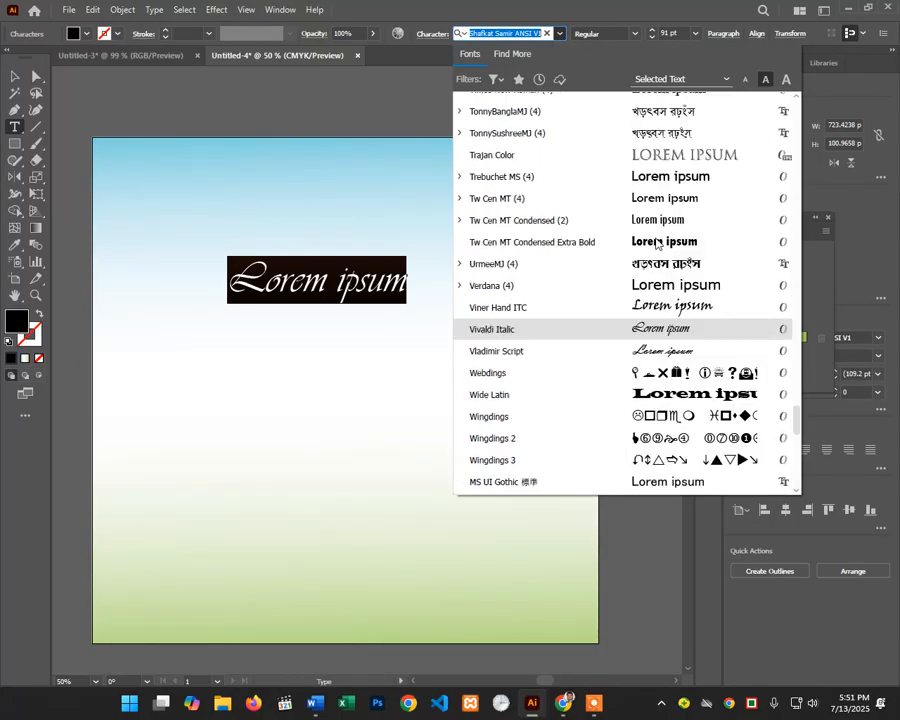
{"action": "scroll", "coordinate": [640, 350], "scroll_direction": "up", "scroll_amount": 3}
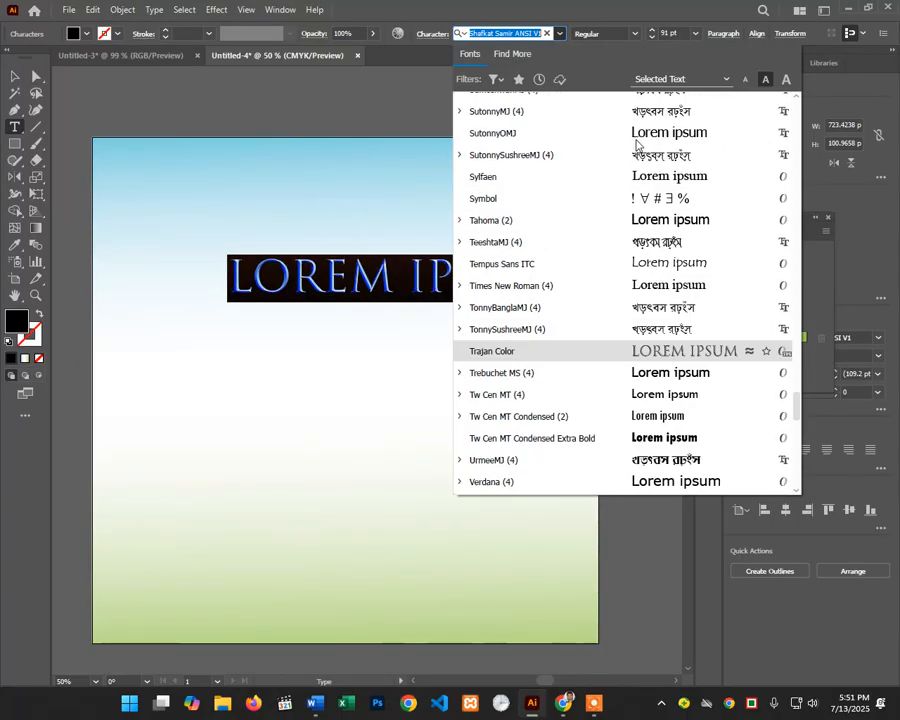
{"action": "left_click", "coordinate": [494, 110]}
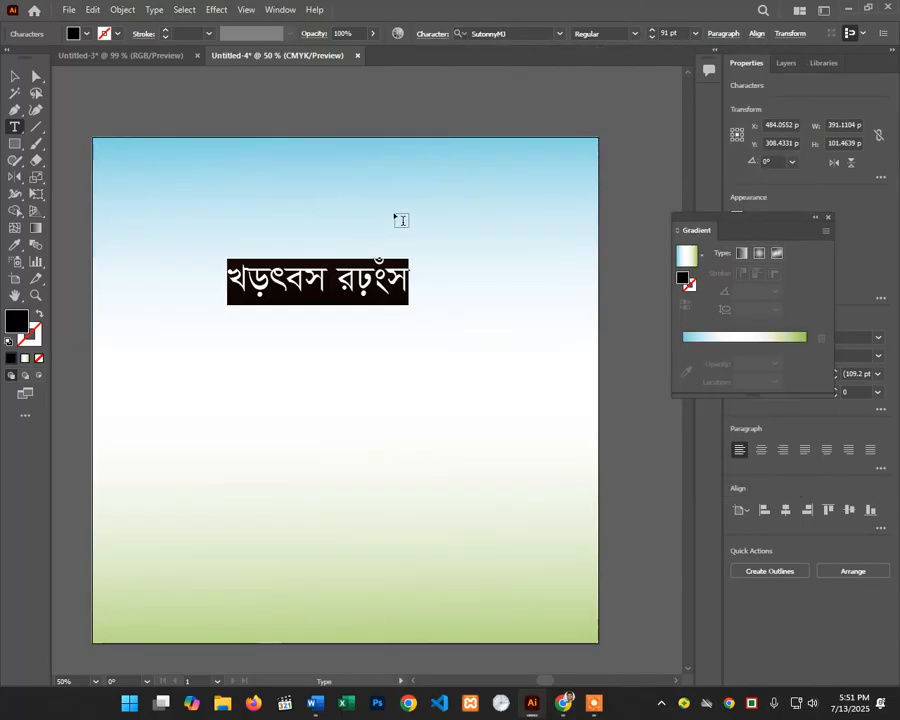
Step: Set the title to Bold and type 'Future Computer Training' in Bengali over the placeholder
{"action": "left_click", "coordinate": [634, 34]}
{"action": "left_click", "coordinate": [596, 78]}
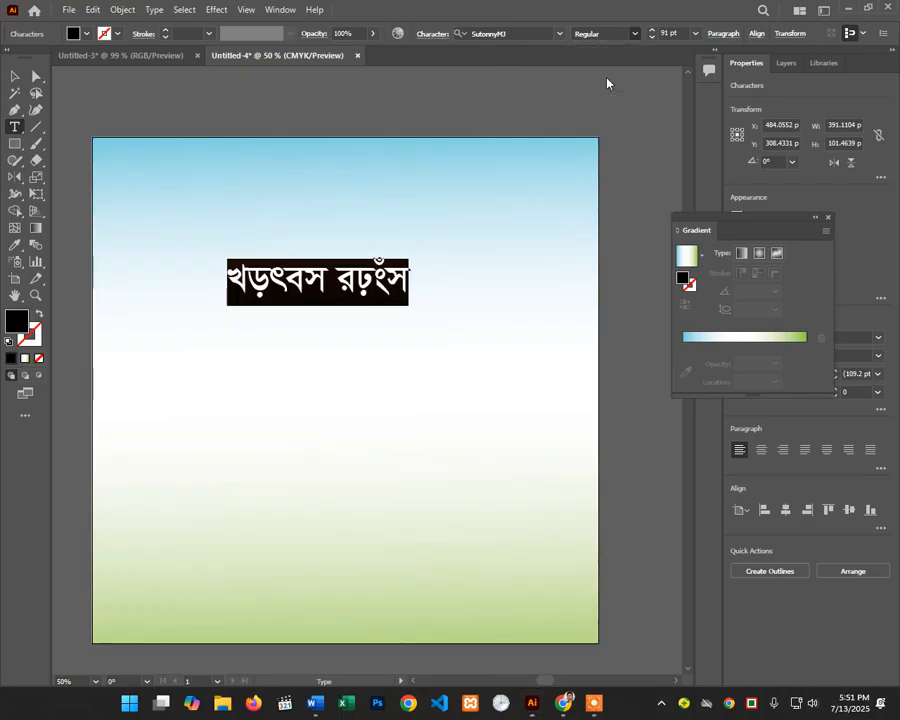
{"action": "type", "text": "wd"}
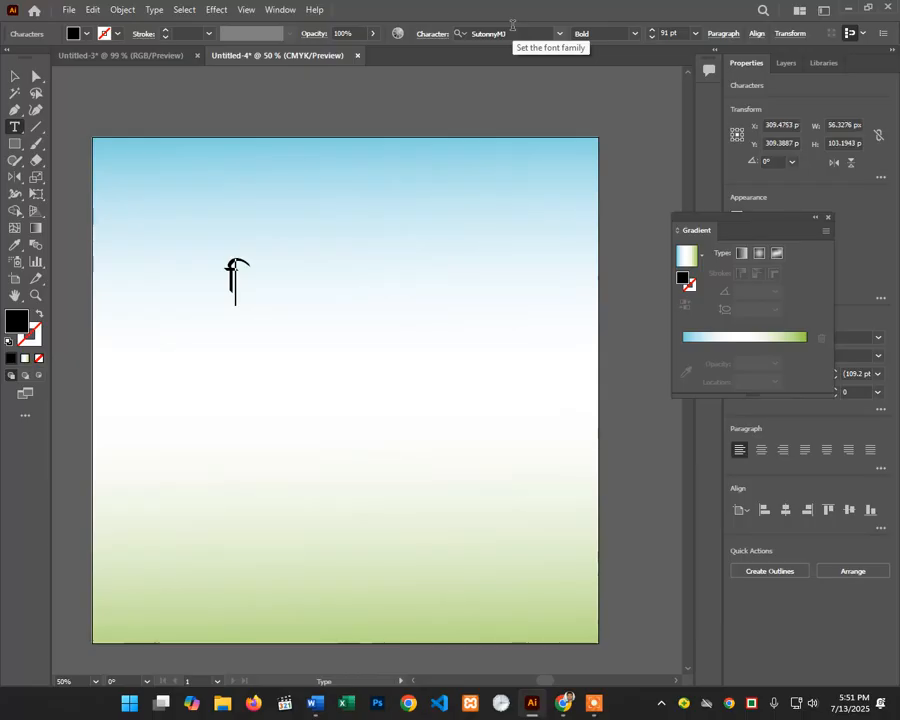
{"action": "type", "text": "DPvi "}
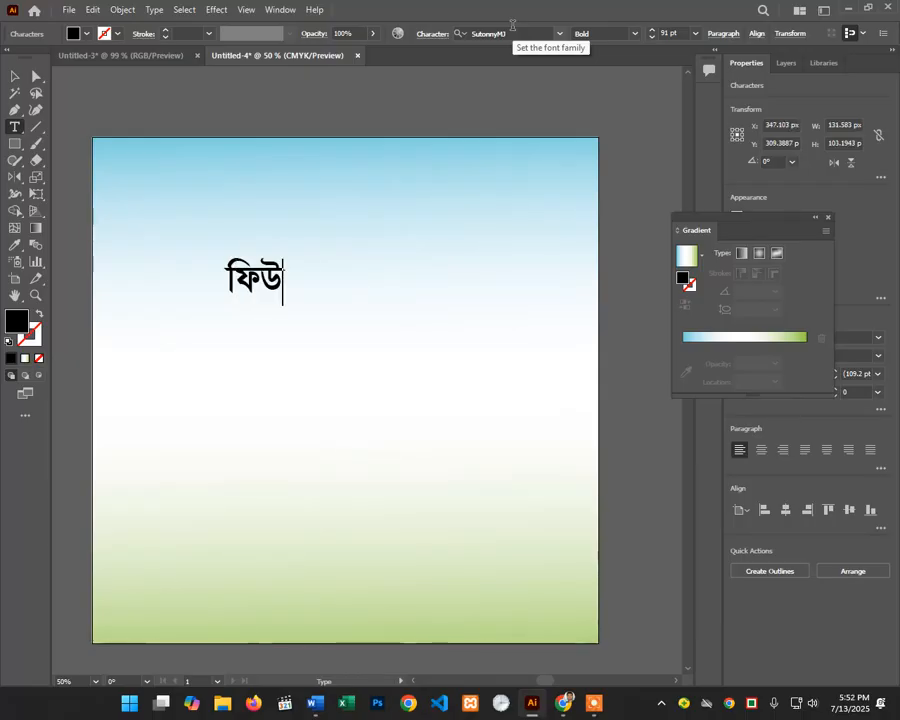
{"action": "type", "text": "Kw¤ú"}
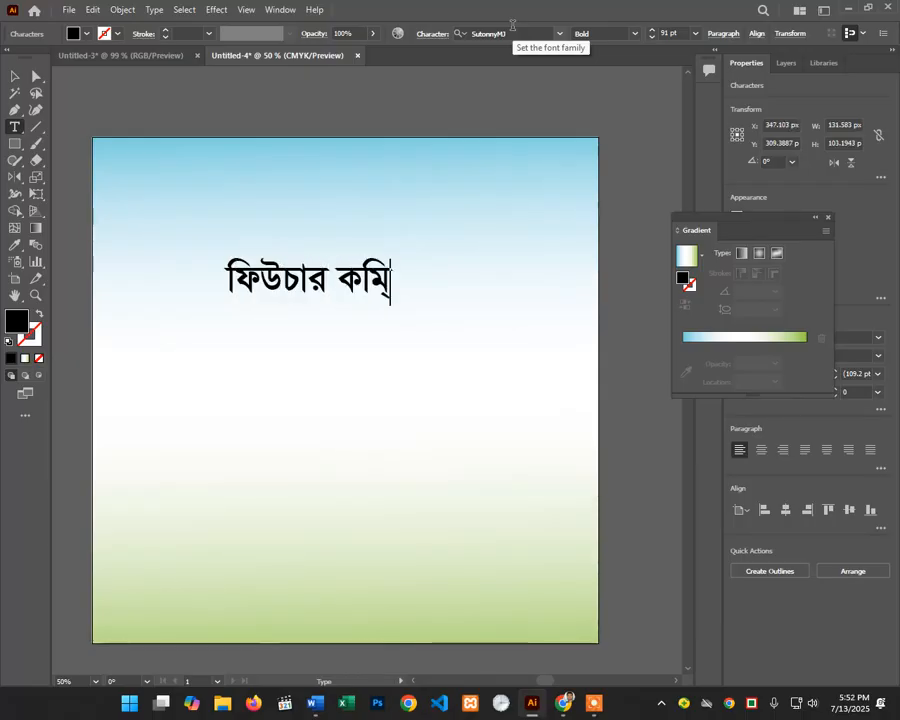
{"action": "type", "text": "DUvi"}
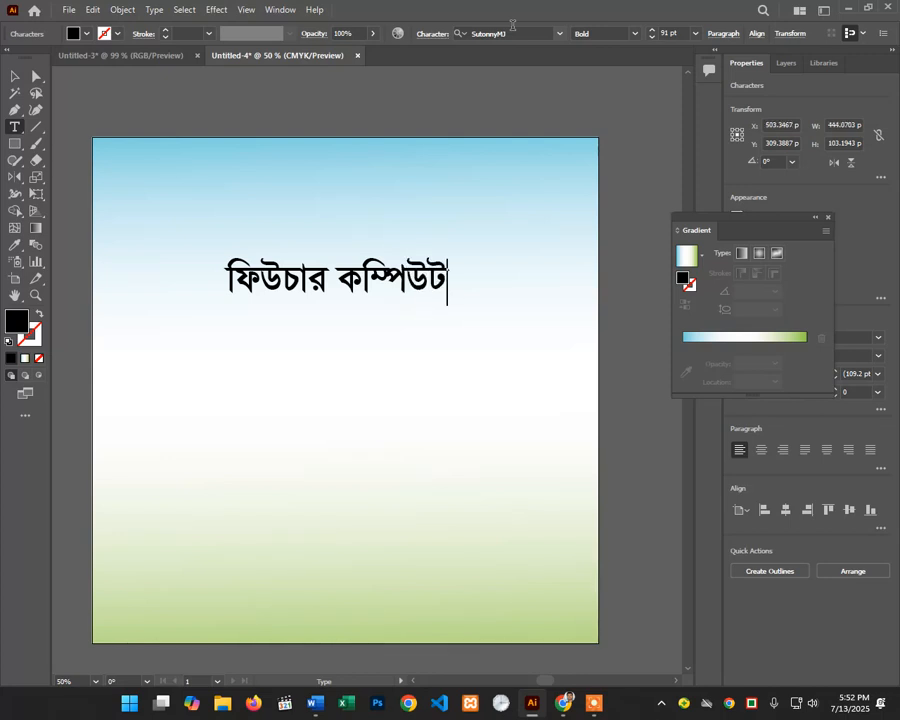
{"action": "type", "text": "পে"}
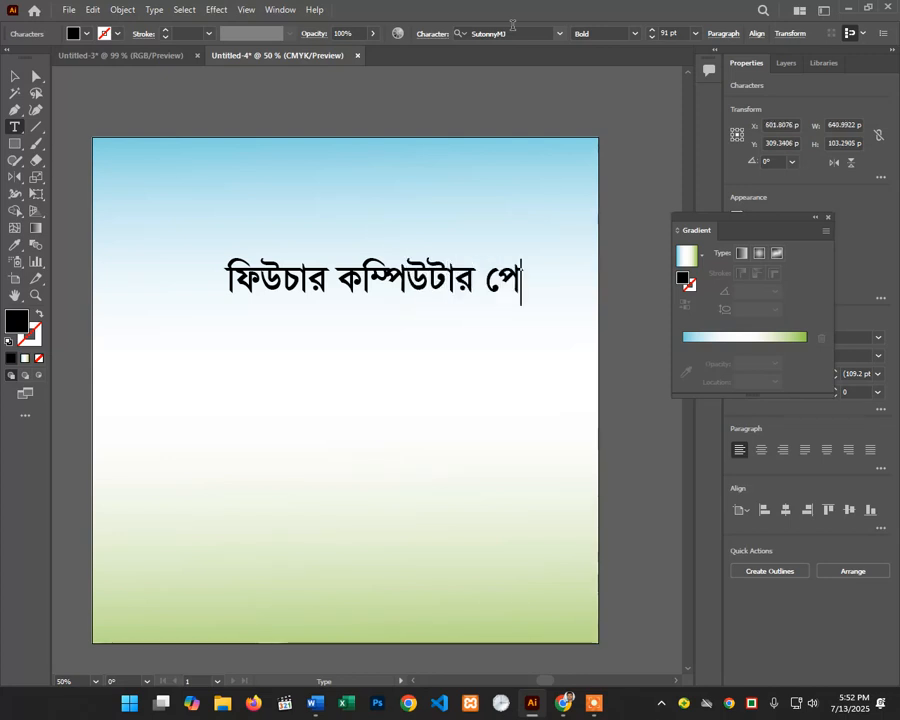
{"action": "key", "text": "BackSpace"}
{"action": "type", "text": "ট্রনি"}
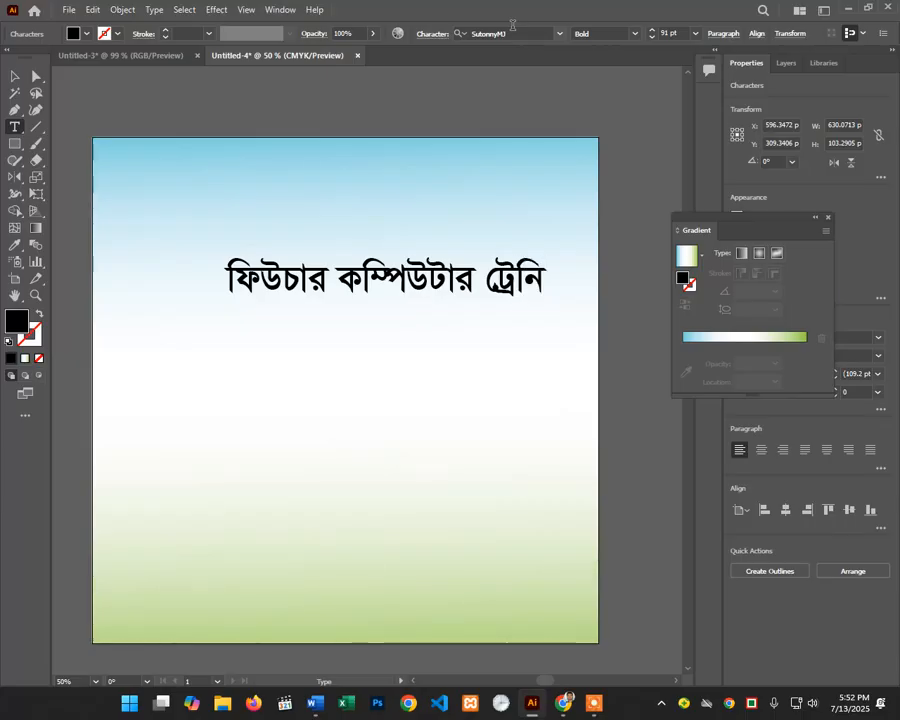
{"action": "type", "text": "ং আ"}
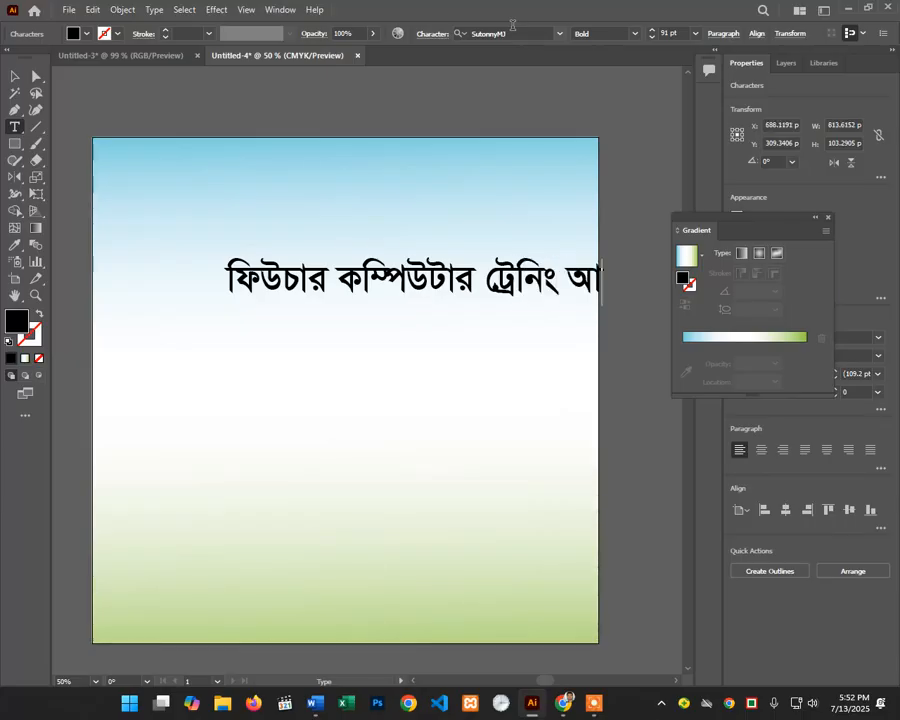
Step: Finish the Bengali word 'Institute', correcting typos, and leave text editing
{"action": "key", "text": "BackSpace"}
{"action": "type", "text": "ইুন"}
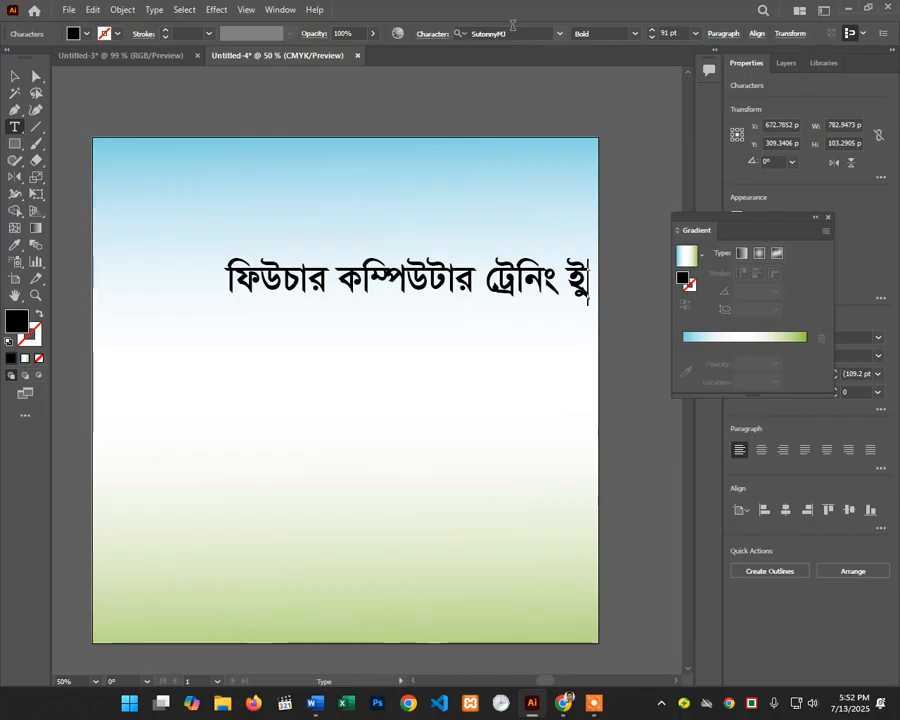
{"action": "key", "text": "BackSpace"}
{"action": "key", "text": "BackSpace"}
{"action": "type", "text": "ন"}
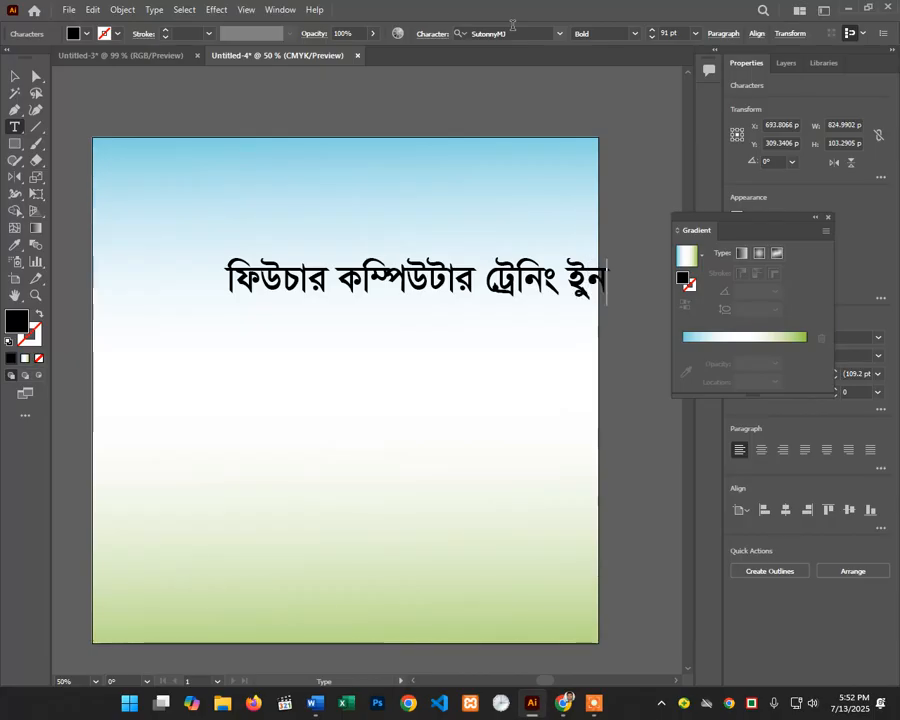
{"action": "key", "text": "BackSpace"}
{"action": "type", "text": "নি"}
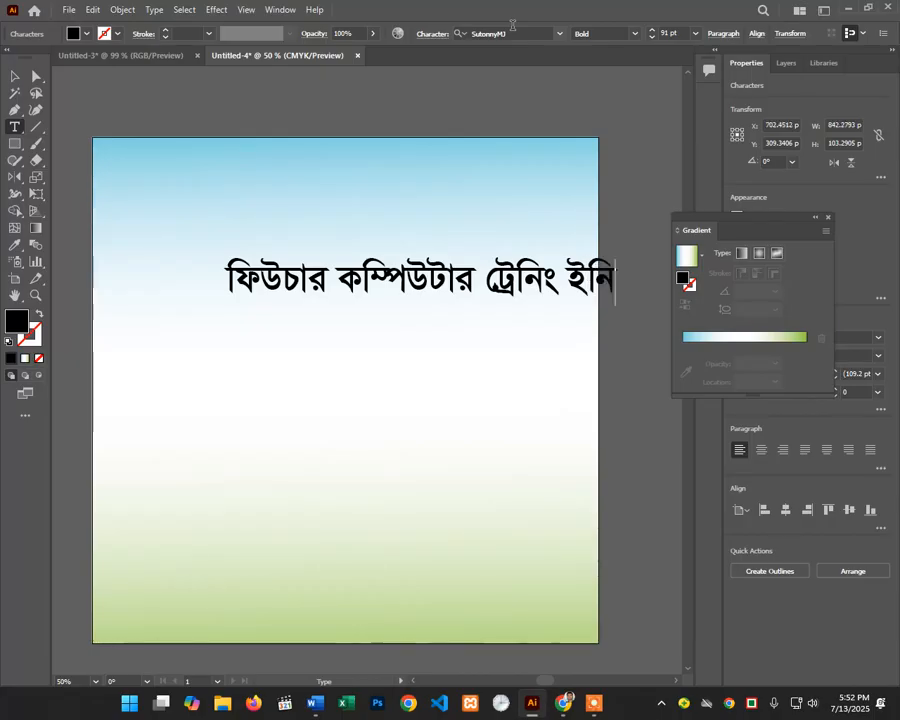
{"action": "type", "text": "স্"}
{"action": "key", "text": "BackSpace"}
{"action": "key", "text": "BackSpace"}
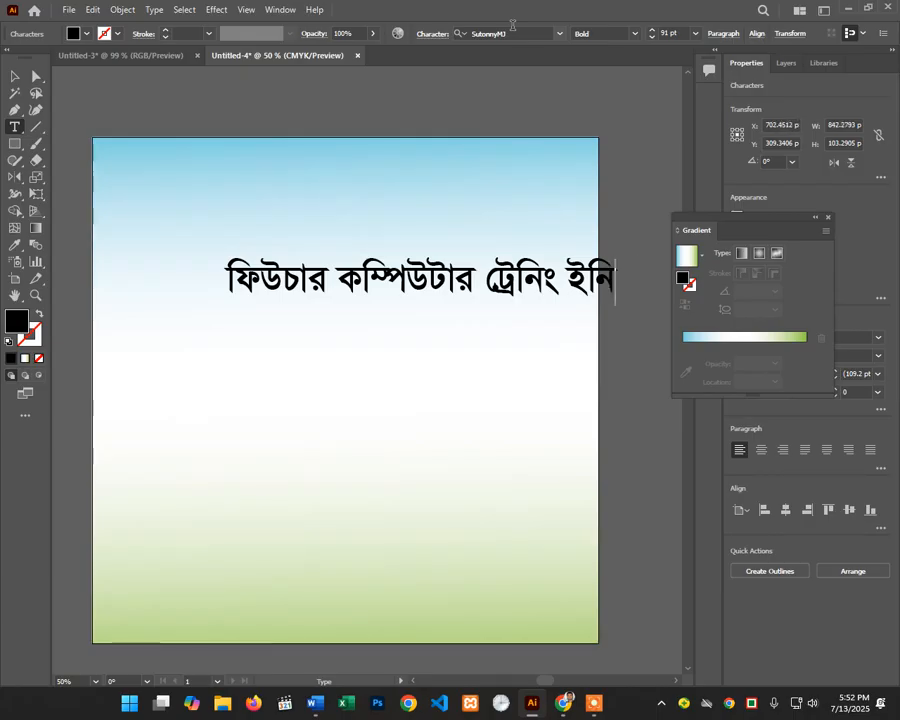
{"action": "type", "text": "স"}
{"action": "key", "text": "BackSpace"}
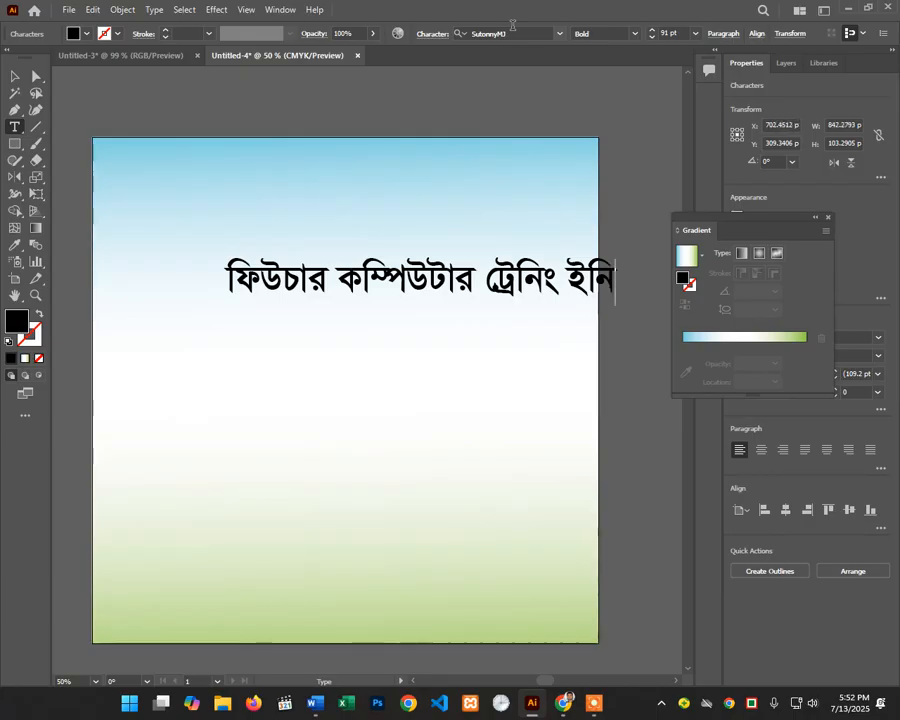
{"action": "type", "text": "ি"}
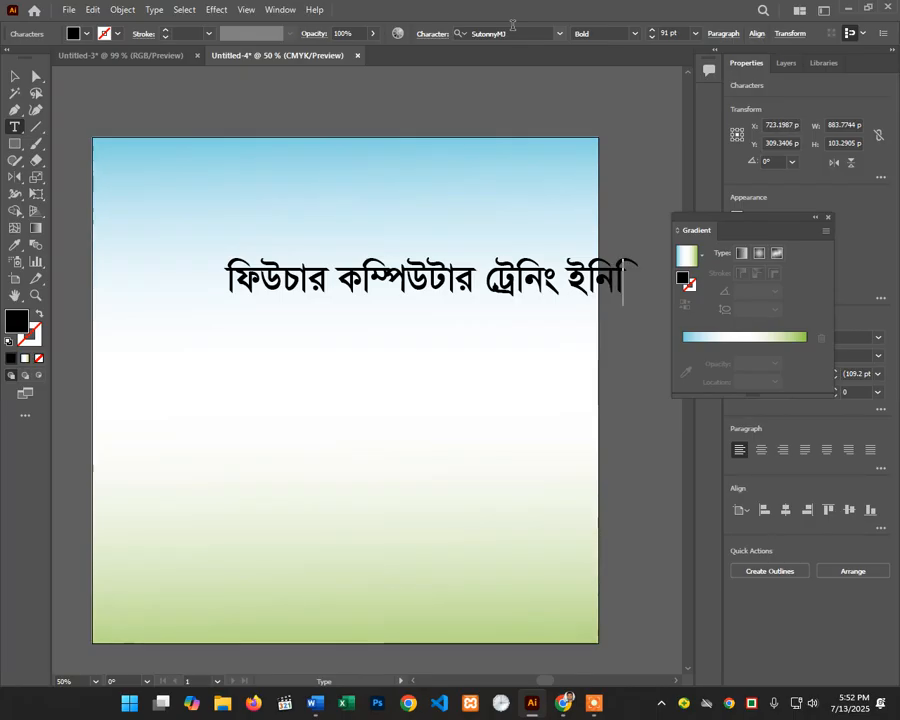
{"action": "type", "text": "স্টি"}
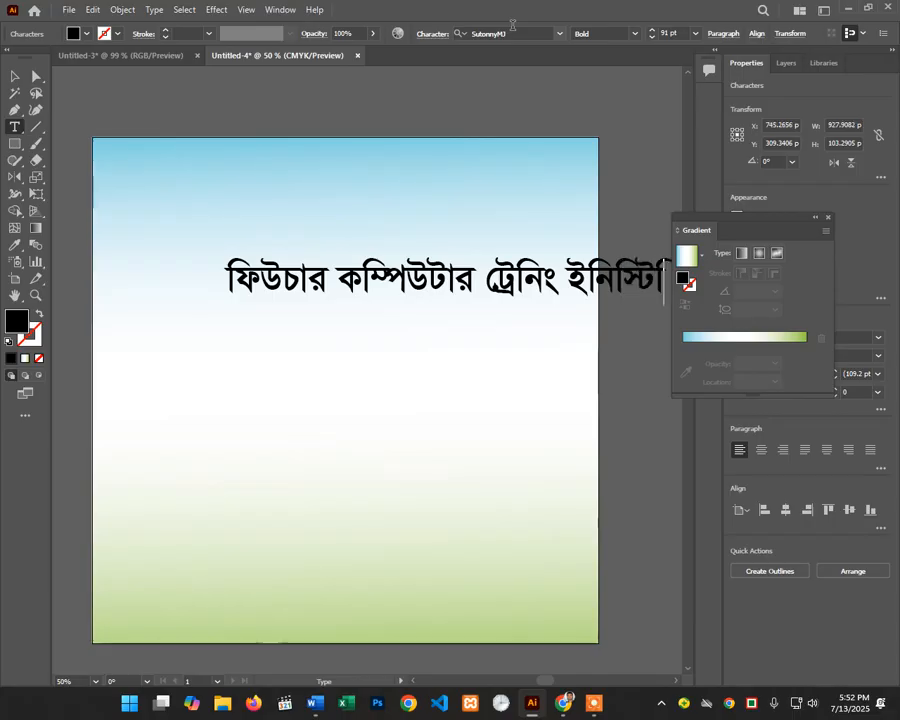
{"action": "type", "text": "ট"}
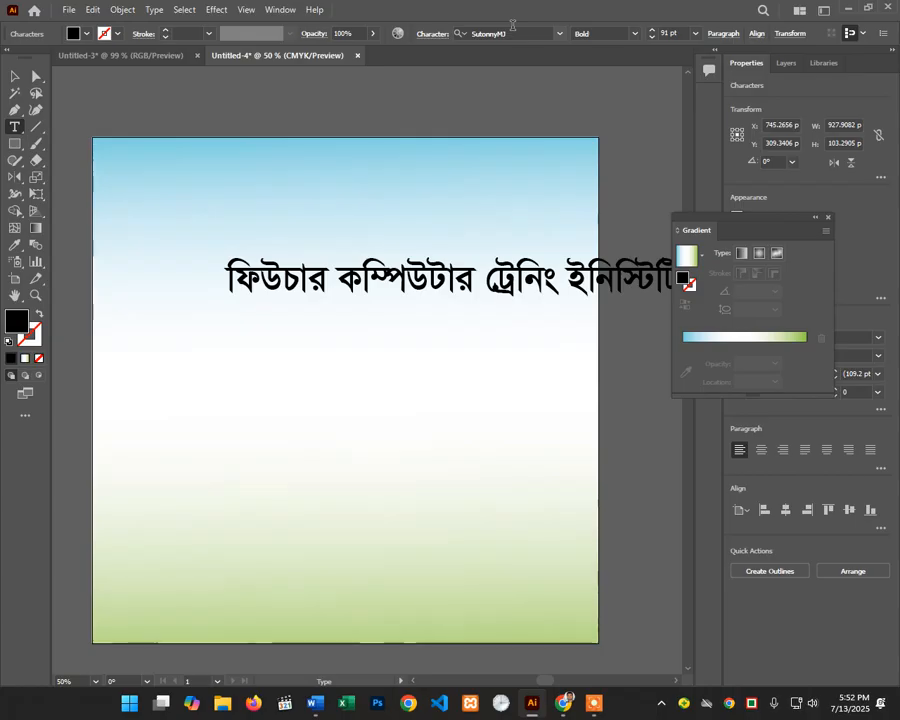
{"action": "type", "text": "উট"}
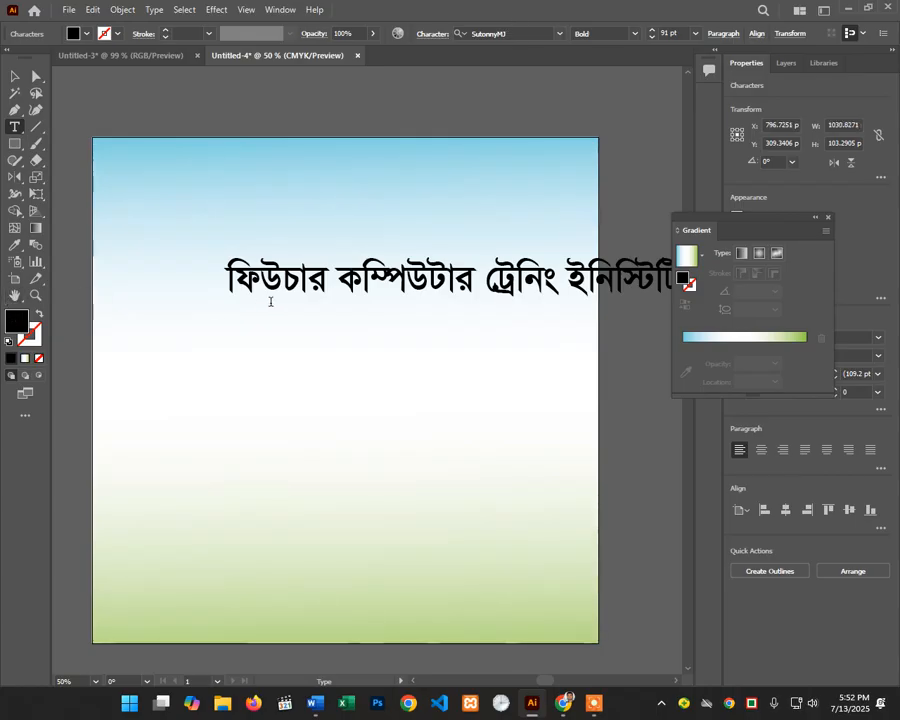
{"action": "left_click", "coordinate": [15, 77]}
{"action": "left_click", "coordinate": [242, 188]}
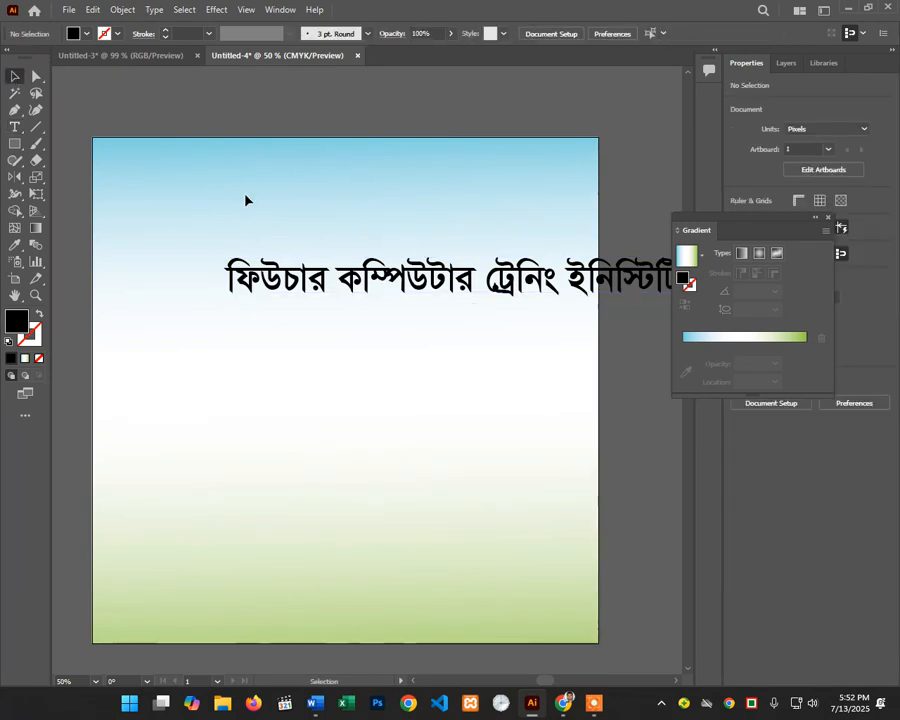
Step: Move the Bengali title up to sit just below the artboard's top edge
{"action": "left_click", "coordinate": [21, 297]}
{"action": "left_click_drag", "start_coordinate": [404, 239], "coordinate": [332, 265]}
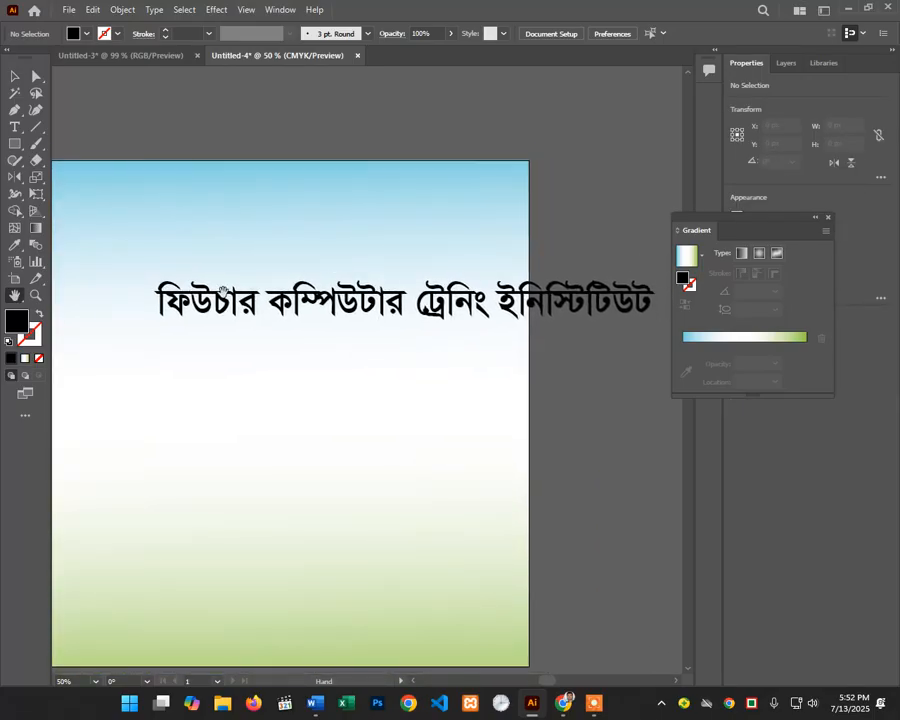
{"action": "left_click", "coordinate": [15, 75]}
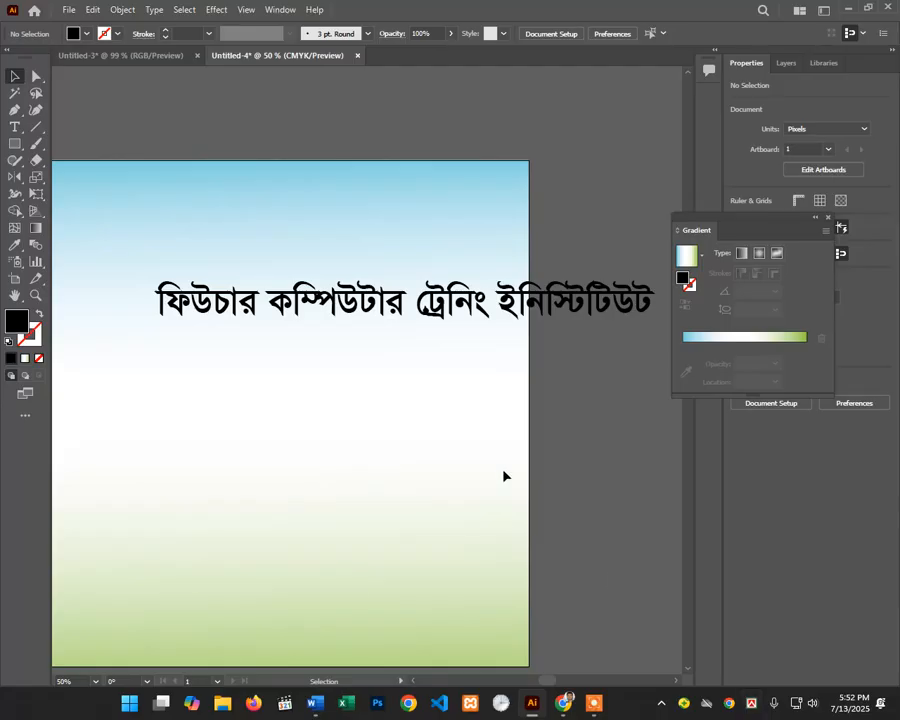
{"action": "key", "text": "space"}
{"action": "left_click_drag", "start_coordinate": [464, 412], "coordinate": [473, 374]}
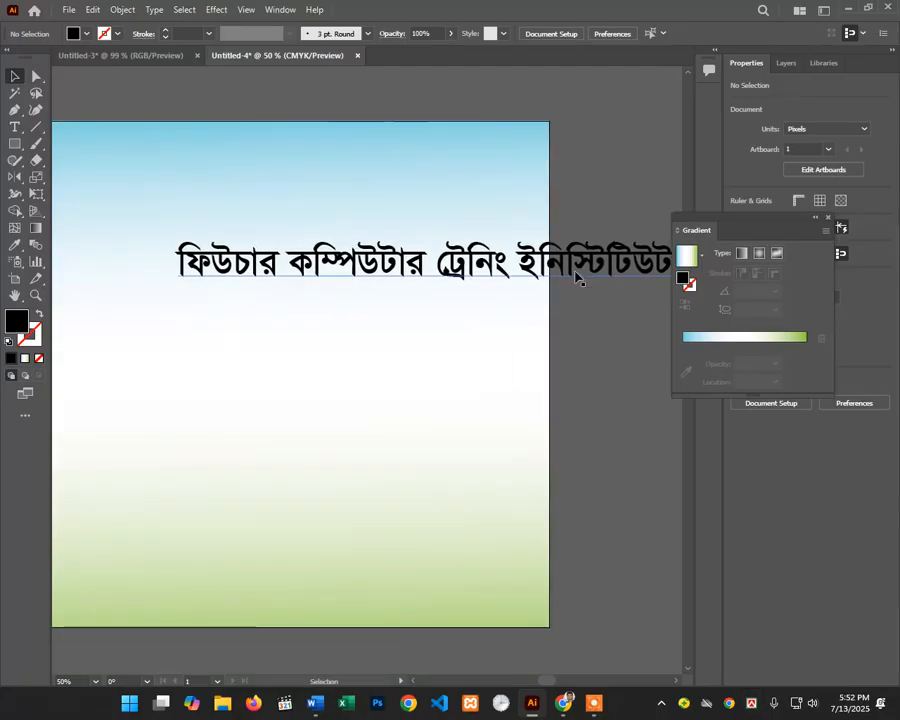
{"action": "left_click_drag", "start_coordinate": [636, 263], "coordinate": [477, 177]}
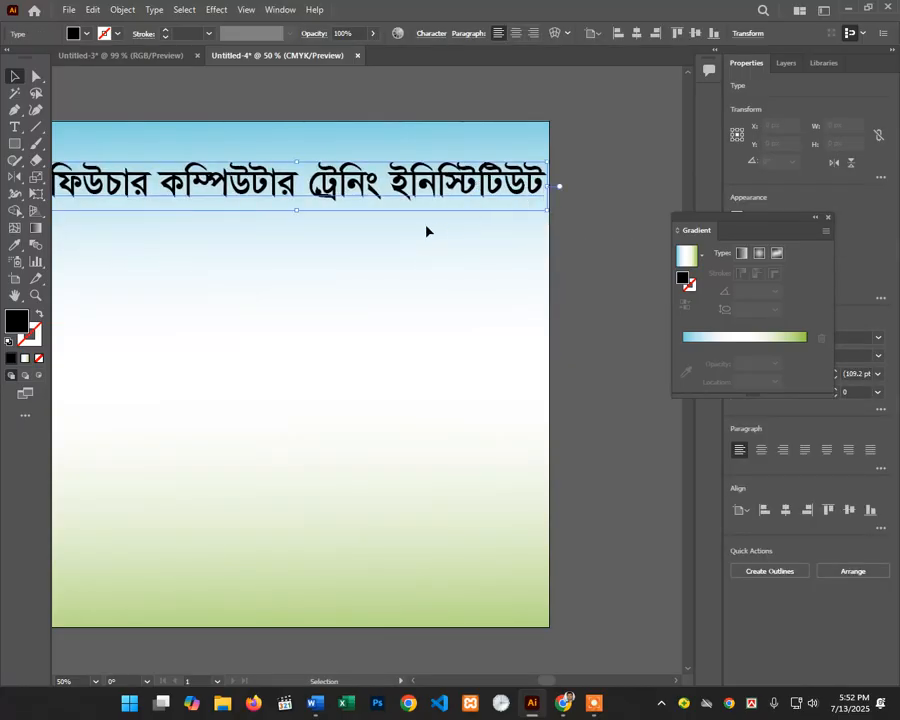
{"action": "key", "text": "ctrl+alt+space"}
{"action": "left_click", "coordinate": [354, 238], "text": "ctrl+alt"}
{"action": "key", "text": "space"}
{"action": "left_click_drag", "start_coordinate": [350, 295], "coordinate": [394, 273]}
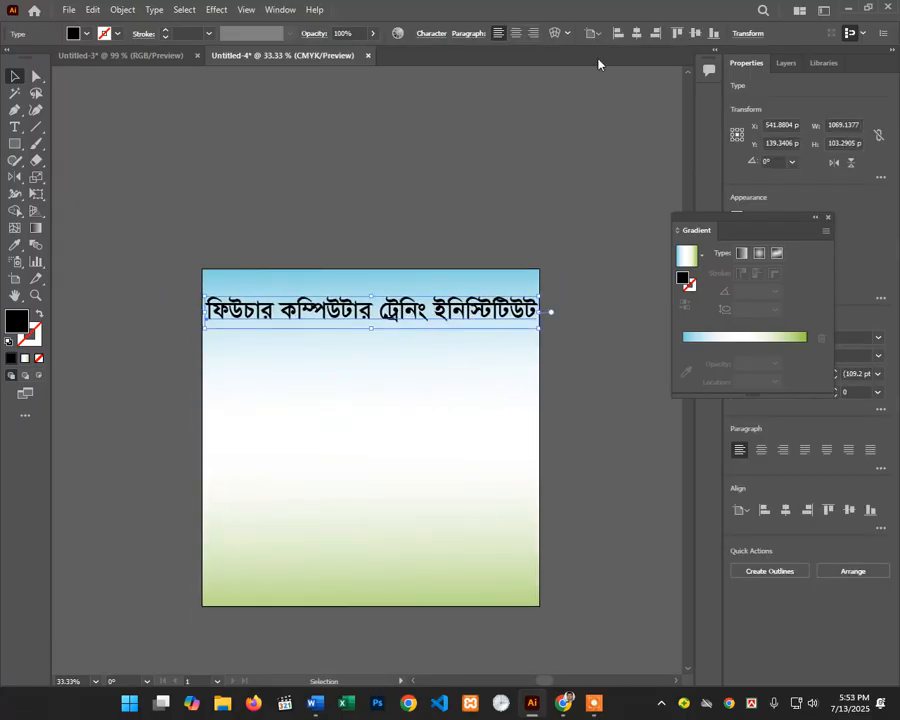
Step: Shrink the title to 83 pt and recentre it horizontally on the artboard
{"action": "left_click", "coordinate": [826, 220]}
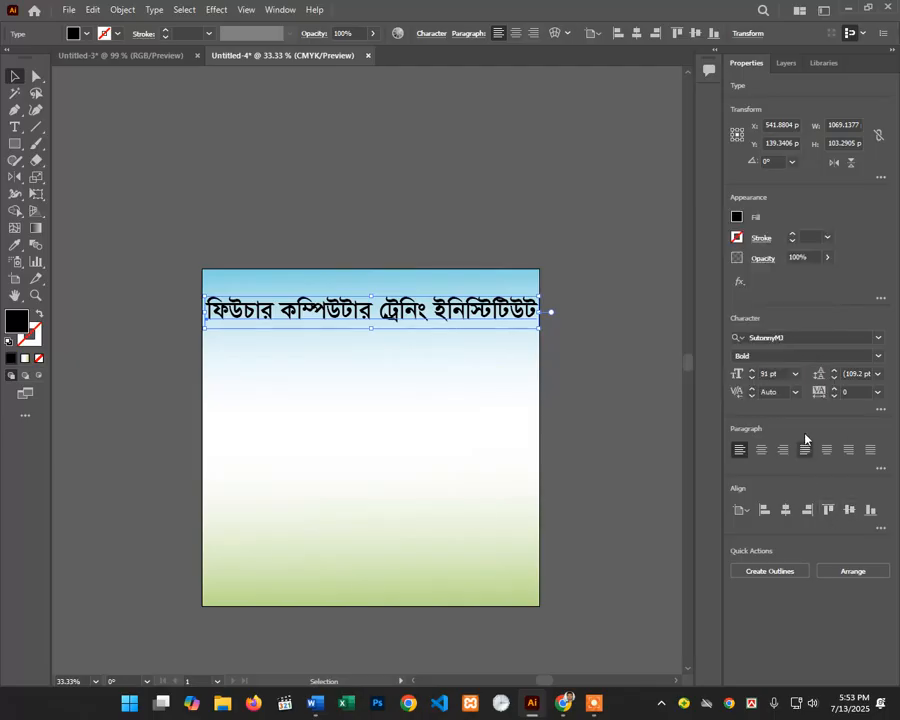
{"action": "left_click", "coordinate": [751, 379]}
{"action": "left_click", "coordinate": [751, 379]}
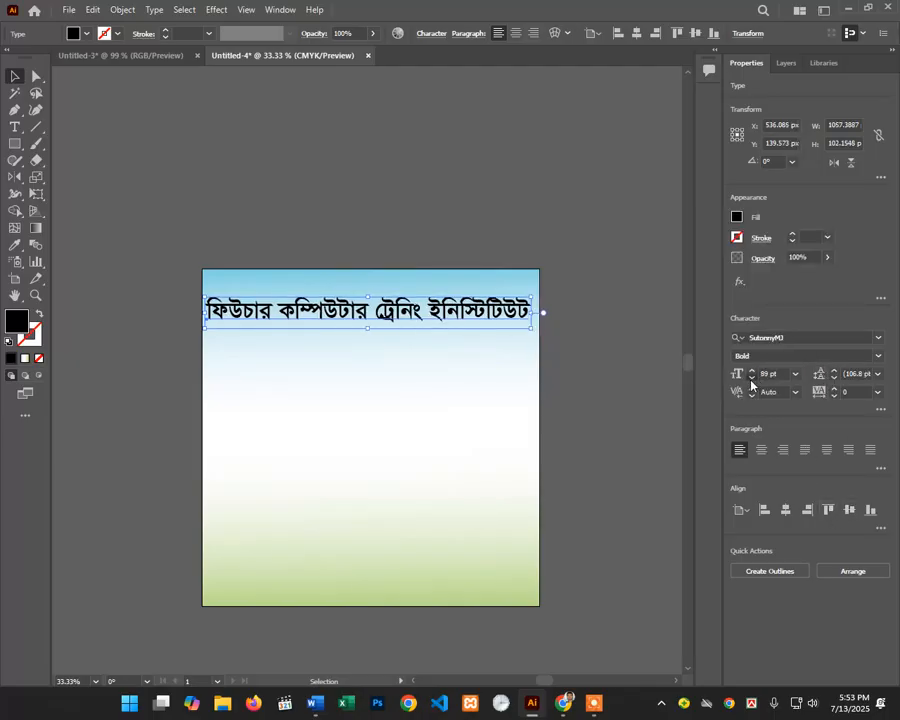
{"action": "left_click", "coordinate": [751, 379]}
{"action": "left_click", "coordinate": [751, 379]}
{"action": "left_click", "coordinate": [751, 379]}
{"action": "left_click", "coordinate": [751, 379]}
{"action": "left_click", "coordinate": [751, 379]}
{"action": "left_click", "coordinate": [751, 379]}
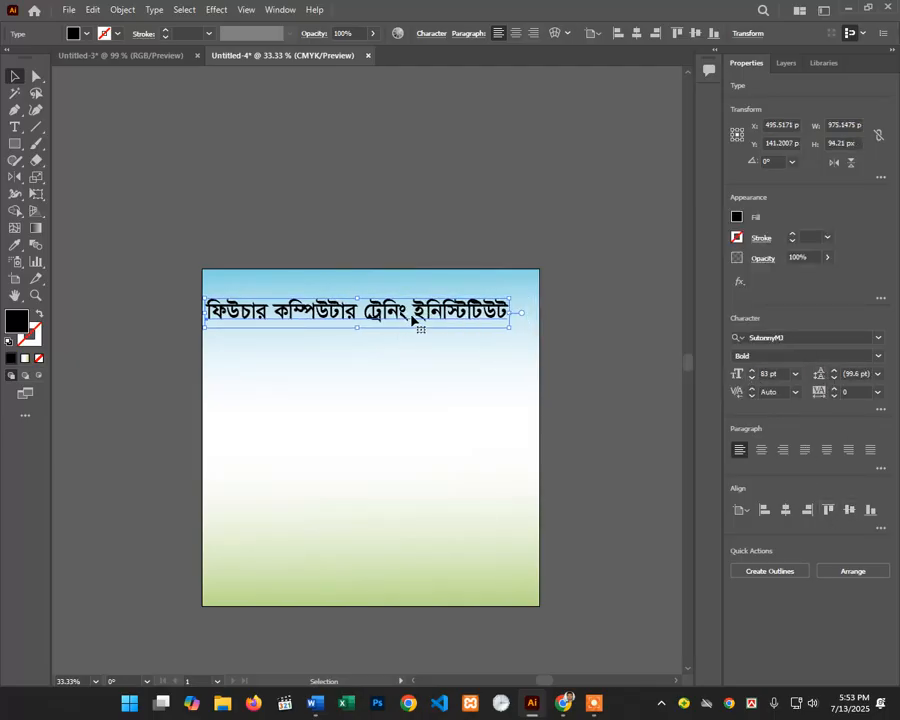
{"action": "mouse_move", "coordinate": [420, 325]}
{"action": "left_mouse_down"}
{"action": "mouse_move", "coordinate": [446, 318]}
{"action": "mouse_move", "coordinate": [434, 309]}
{"action": "left_mouse_up"}
Step: Zoom in to show the whole artboard and reselect the Bengali title
{"action": "left_click", "coordinate": [424, 364]}
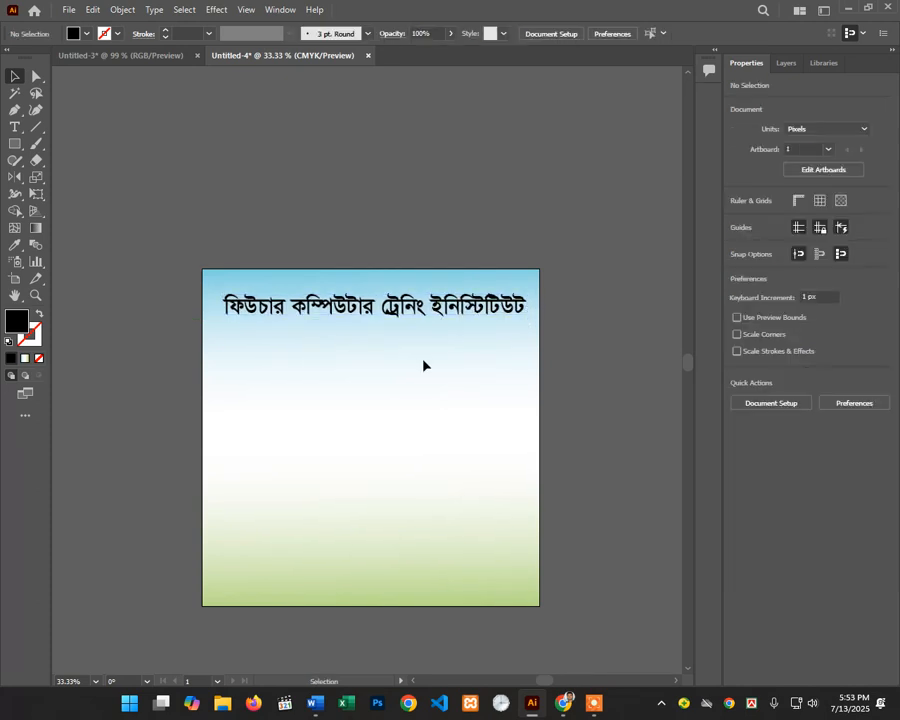
{"action": "scroll", "coordinate": [423, 365], "scroll_direction": "down", "scroll_amount": 2}
{"action": "left_click", "coordinate": [403, 321], "text": "ctrl"}
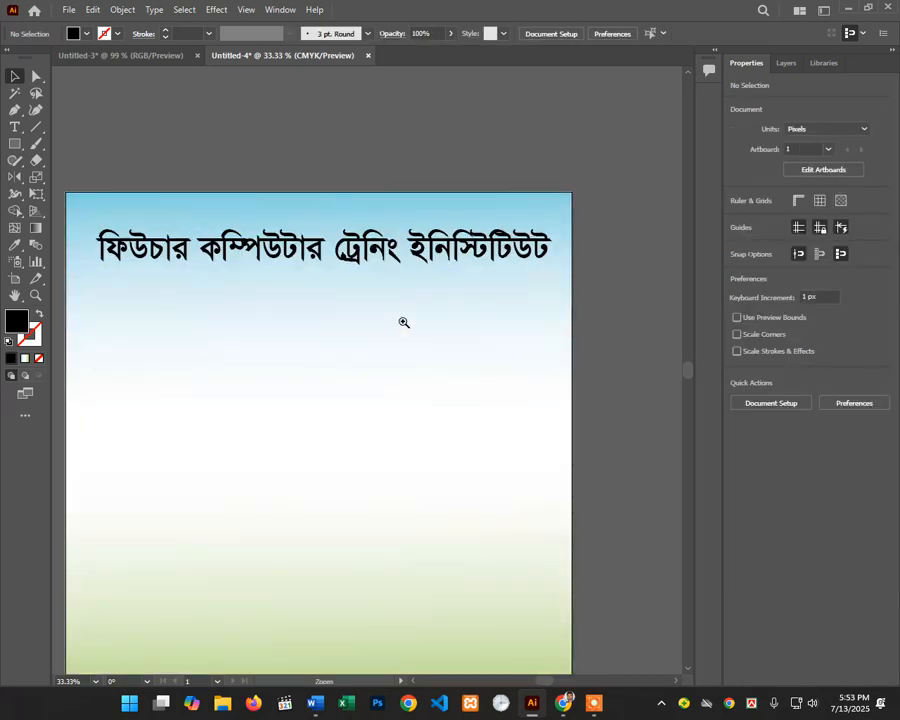
{"action": "left_click_drag", "start_coordinate": [394, 389], "coordinate": [433, 324]}
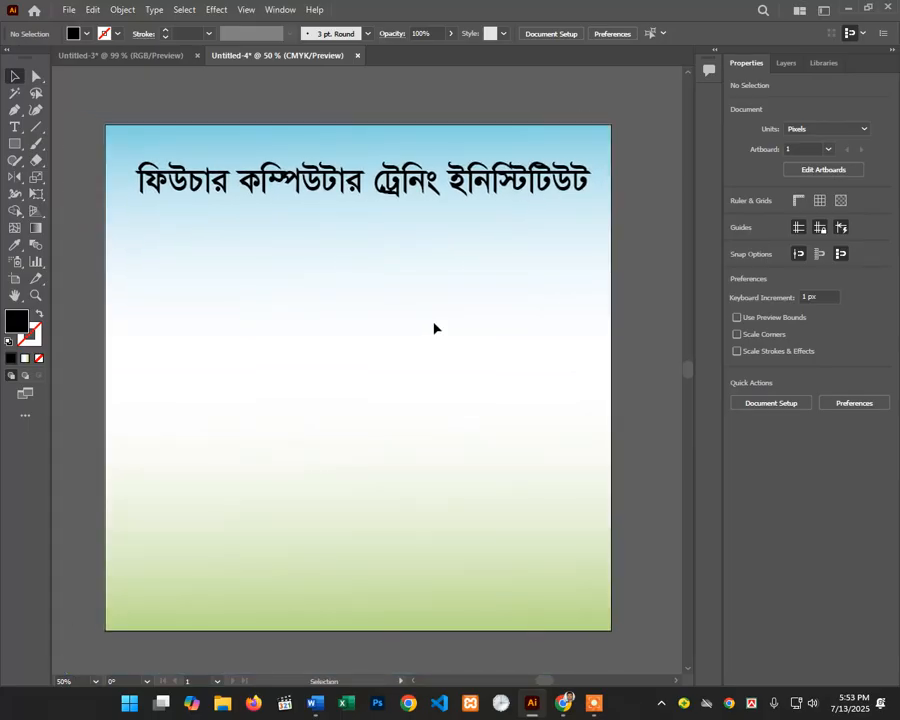
{"action": "left_click", "coordinate": [382, 182]}
Step: Alt-drag the 83 pt bold Bengali title straight down to create a copy beneath it
{"action": "left_click_drag", "start_coordinate": [382, 182], "coordinate": [382, 282]}
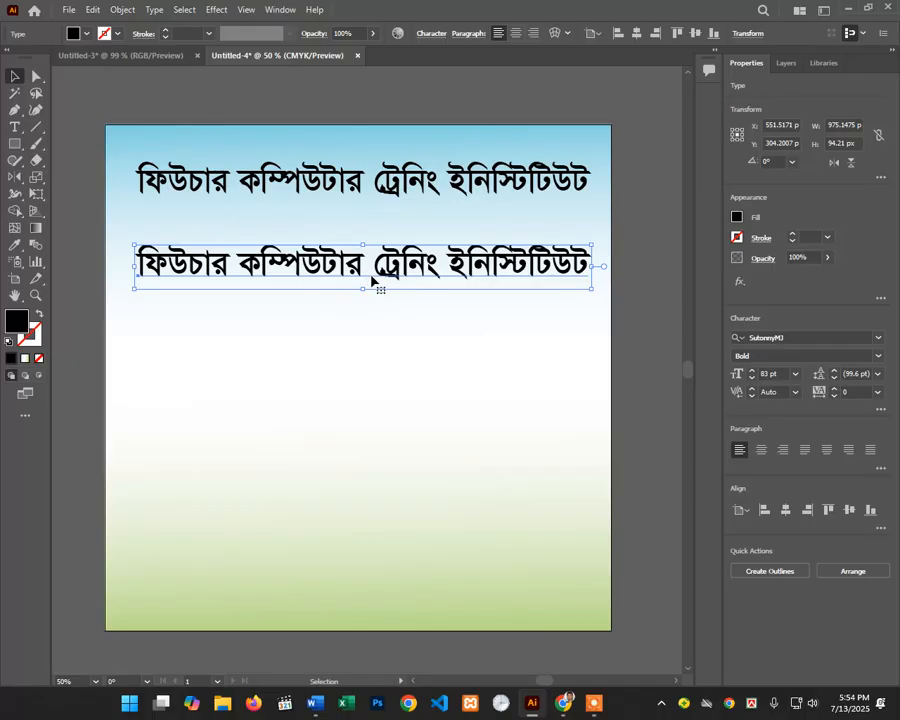
Step: Move the copied line lower and clear all of its text
{"action": "scroll", "coordinate": [368, 280], "scroll_direction": "down", "scroll_amount": 1}
{"action": "scroll", "coordinate": [370, 286], "scroll_direction": "up", "scroll_amount": 2}
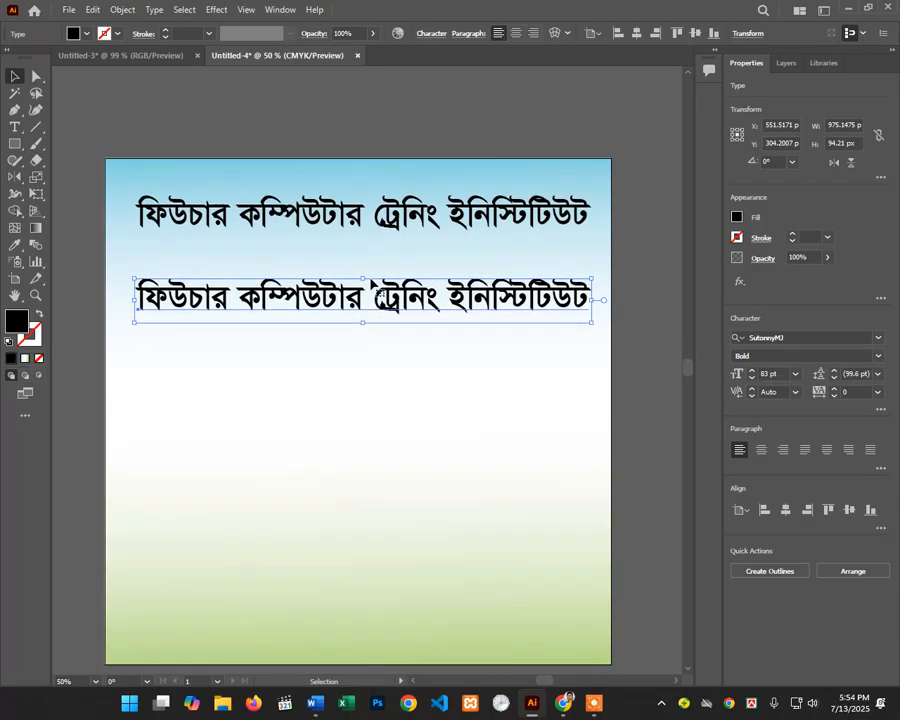
{"action": "left_click_drag", "start_coordinate": [356, 317], "coordinate": [363, 342]}
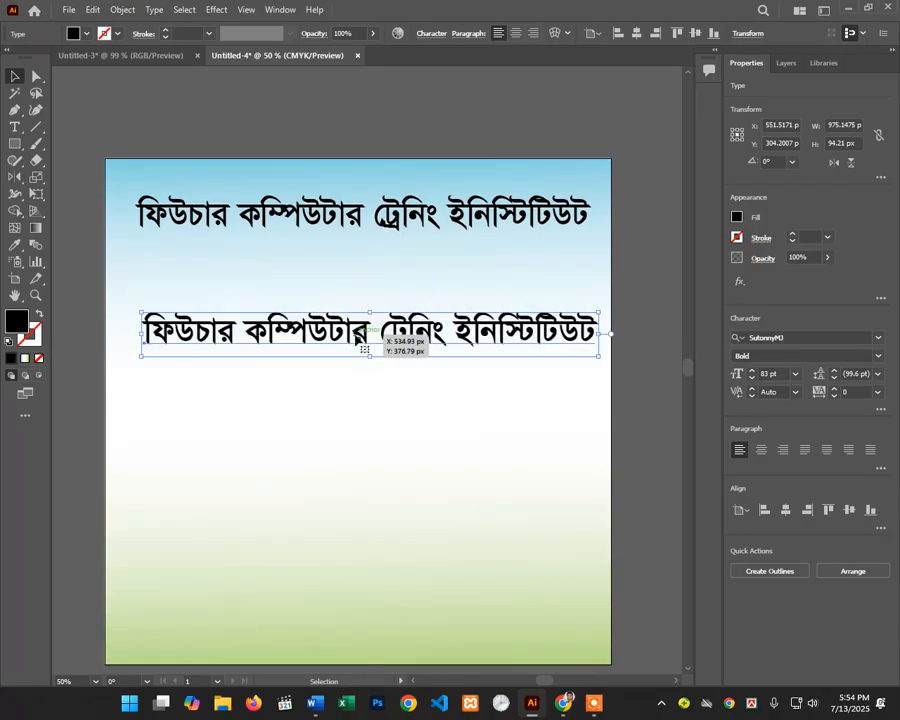
{"action": "double_click", "coordinate": [362, 345]}
{"action": "key", "text": "ctrl+a"}
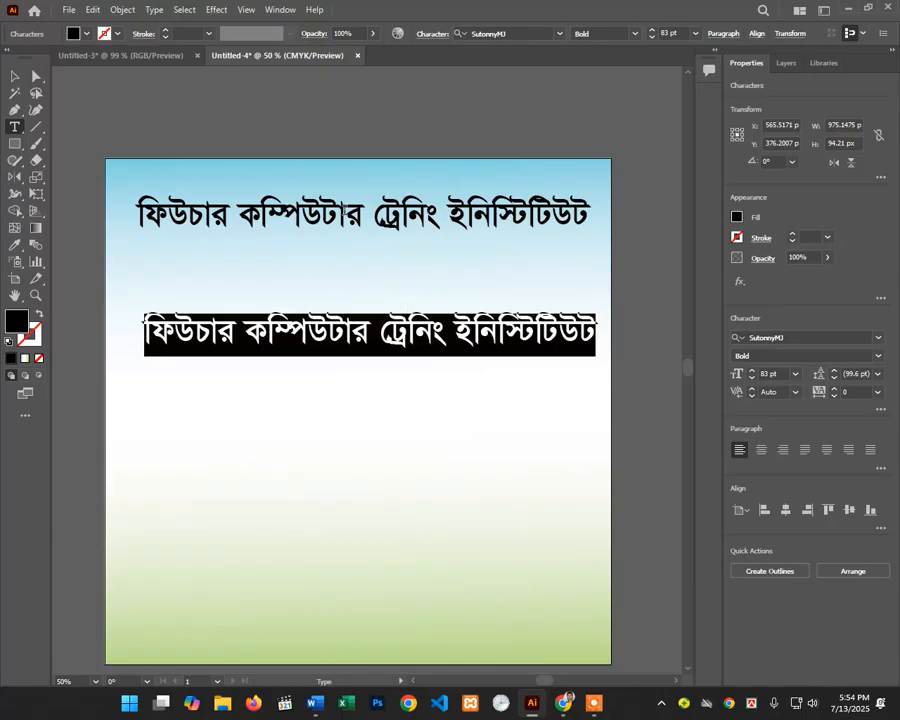
{"action": "key", "text": "BackSpace"}
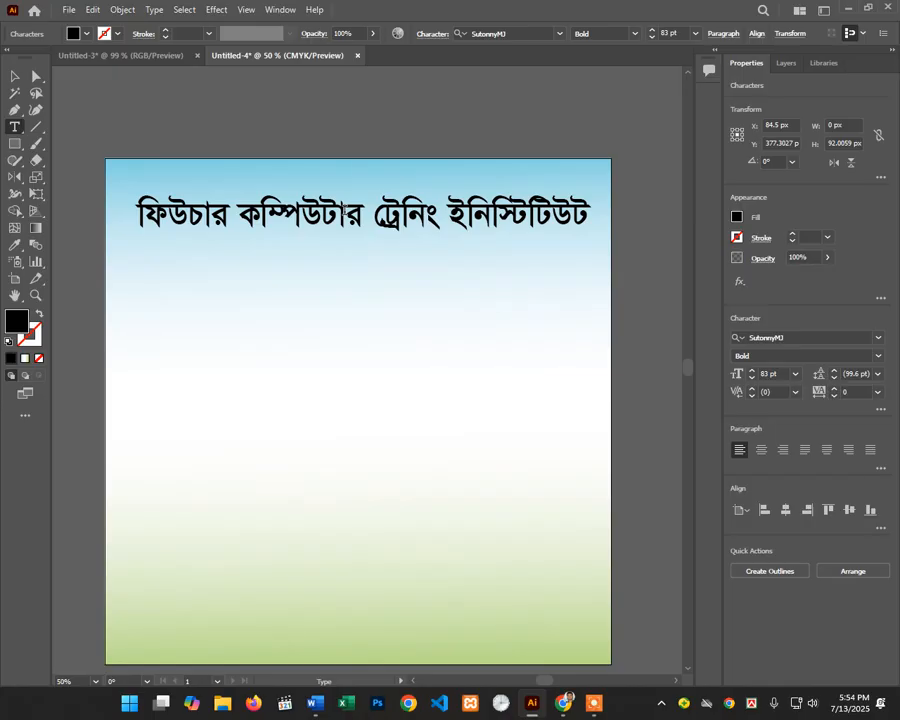
Step: Type 'প্রতিষ্ঠান কোডঃ ৪৪০৪৭' into the emptied line, fixing typos along the way
{"action": "type", "text": "প্র"}
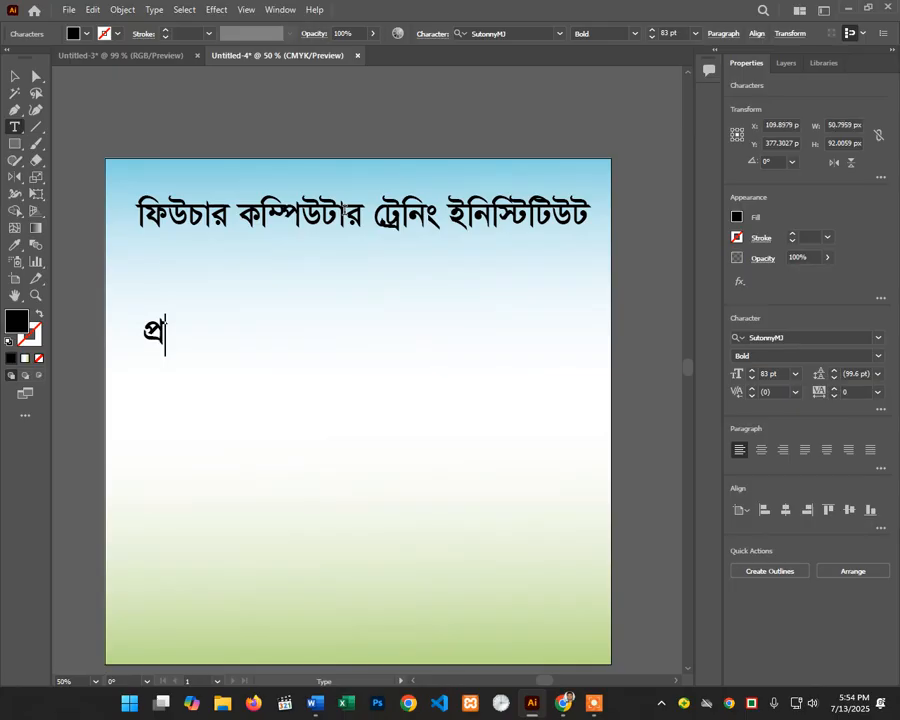
{"action": "type", "text": "তি"}
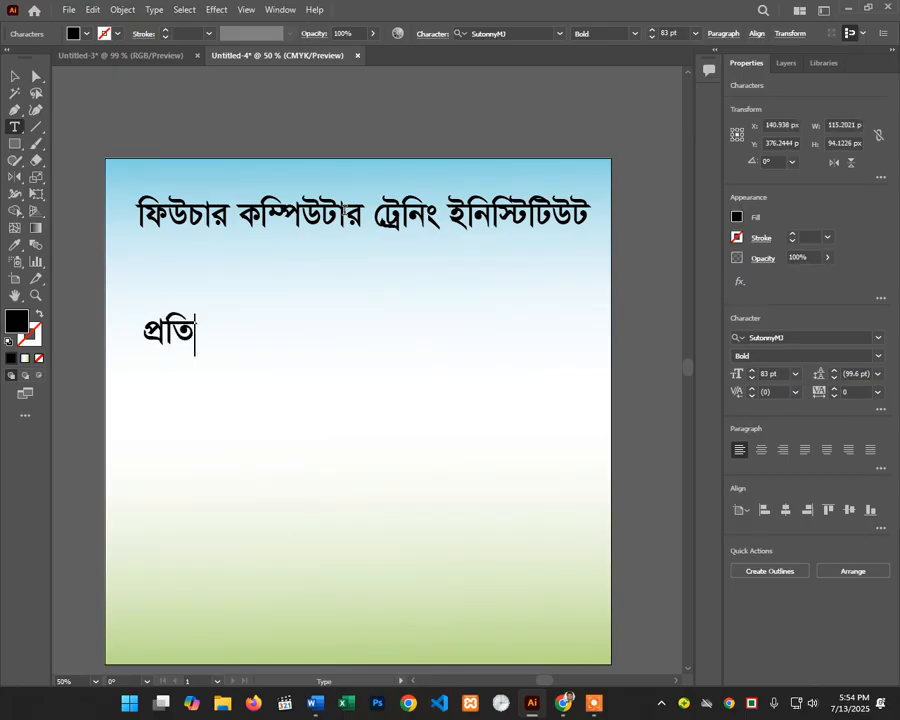
{"action": "type", "text": "ষ্ঠান বেআ"}
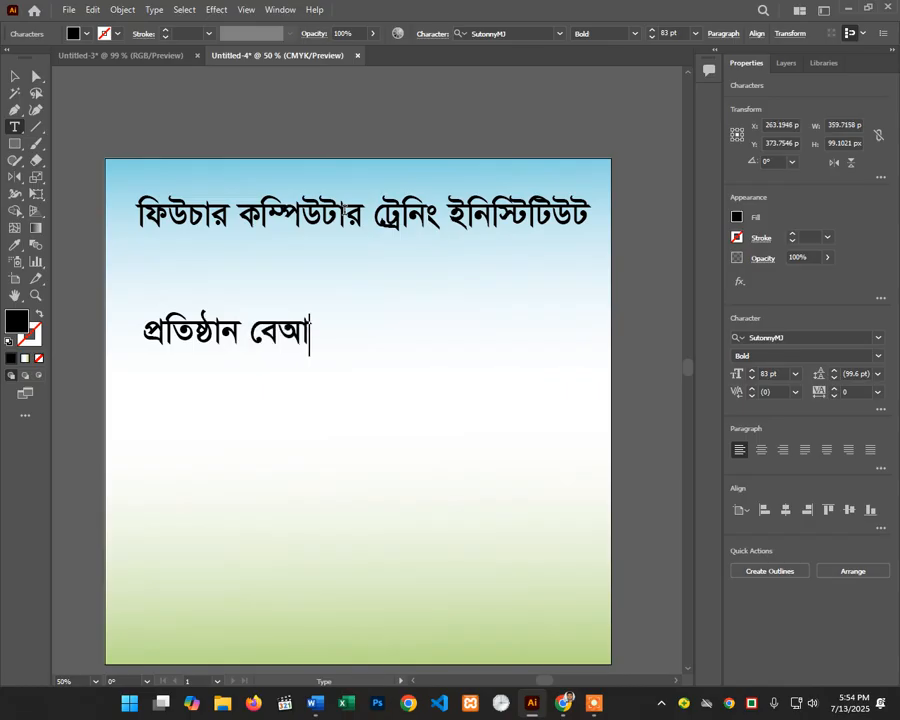
{"action": "key", "text": "BackSpace"}
{"action": "key", "text": "BackSpace"}
{"action": "key", "text": "BackSpace"}
{"action": "type", "text": "ক"}
{"action": "key", "text": "BackSpace"}
{"action": "key", "text": "BackSpace"}
{"action": "type", "text": "ে"}
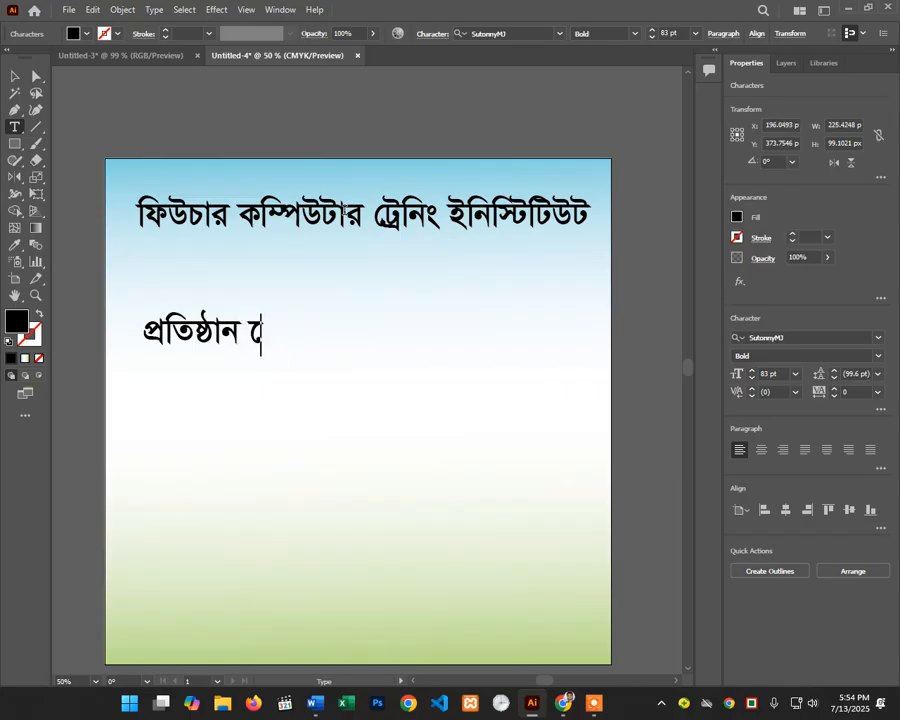
{"action": "type", "text": "কাপ"}
{"action": "key", "text": "BackSpace"}
{"action": "type", "text": "ড"}
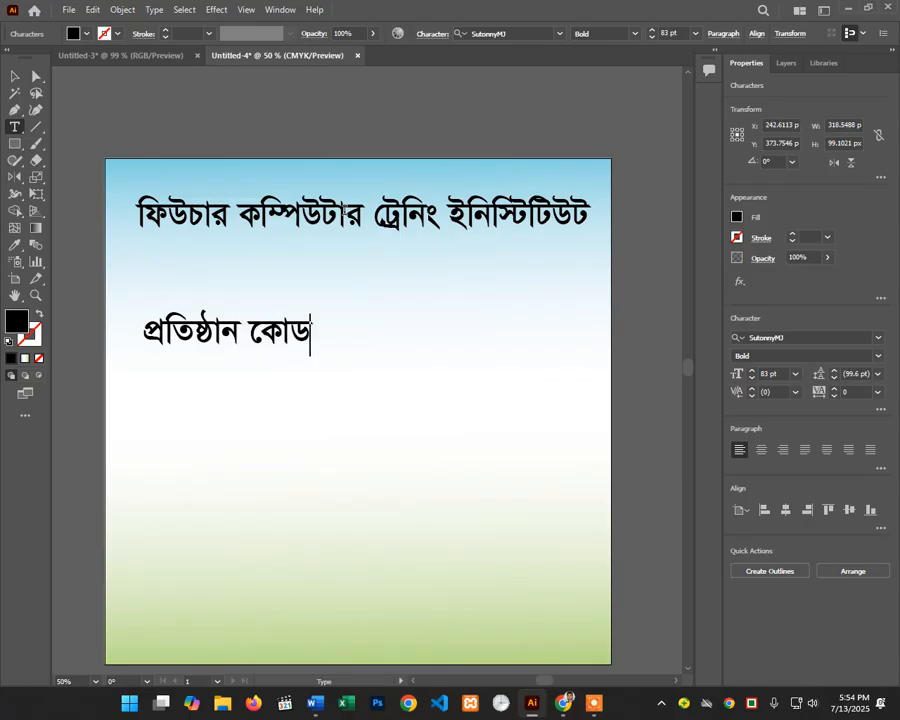
{"action": "type", "text": "ঃ"}
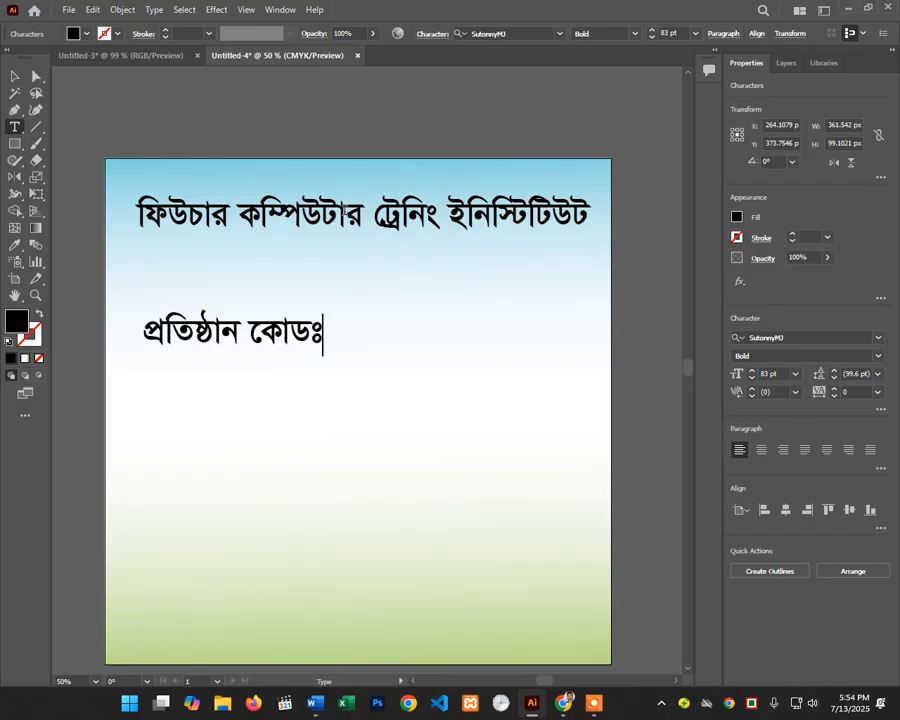
{"action": "type", "text": " ৪৪০"}
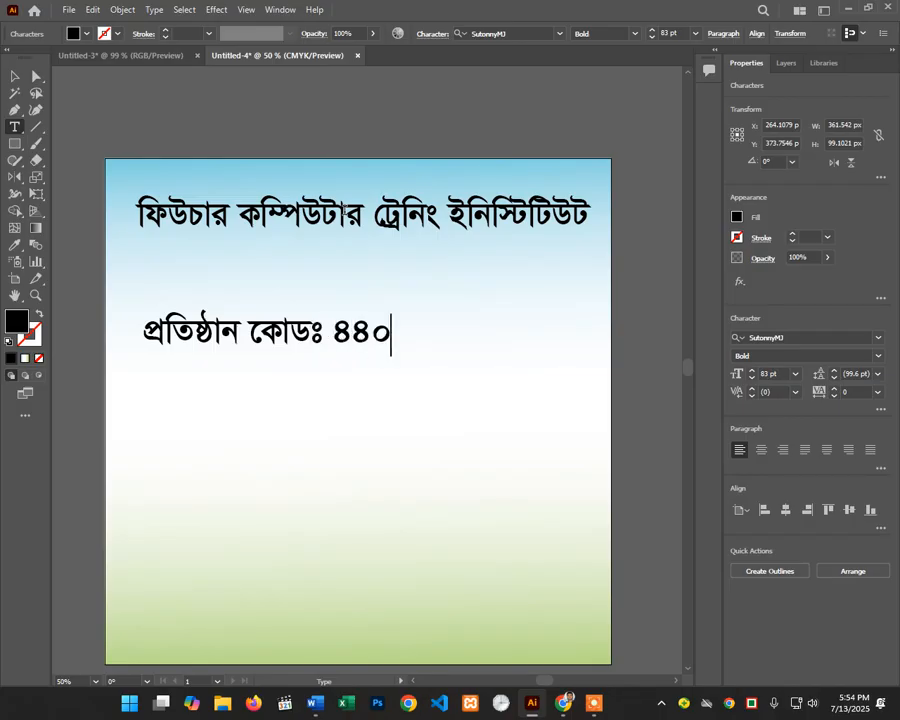
{"action": "type", "text": "৪৭"}
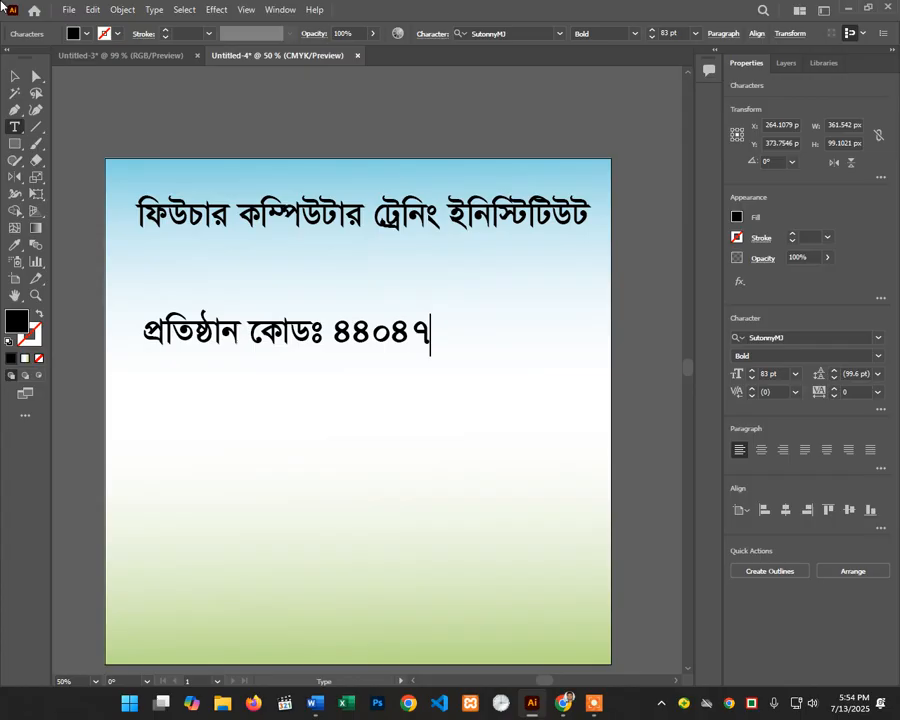
Step: Centre-align the code line and centre it across the artboard
{"action": "left_click", "coordinate": [14, 75]}
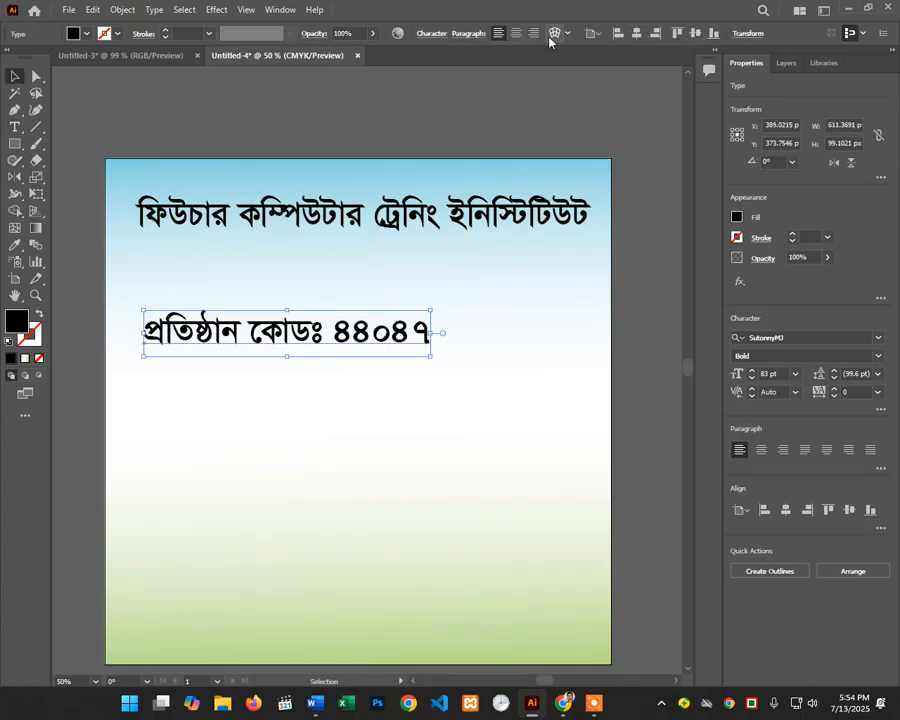
{"action": "left_click", "coordinate": [516, 33]}
{"action": "left_click_drag", "start_coordinate": [258, 314], "coordinate": [430, 314]}
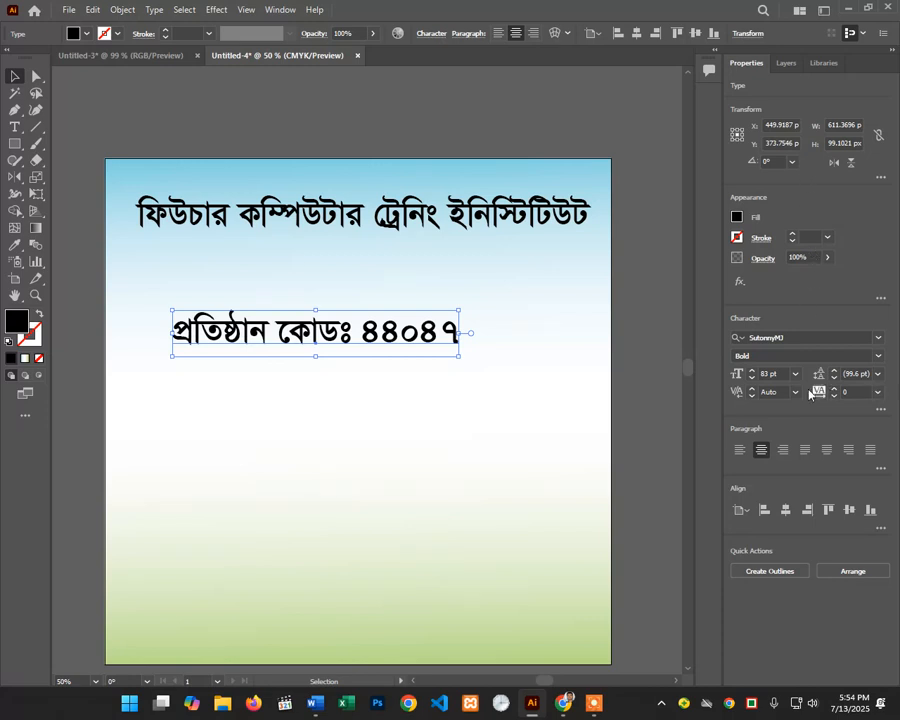
{"action": "scroll", "coordinate": [768, 376], "scroll_direction": "down", "scroll_amount": 7}
{"action": "scroll", "coordinate": [768, 376], "scroll_direction": "down", "scroll_amount": 20}
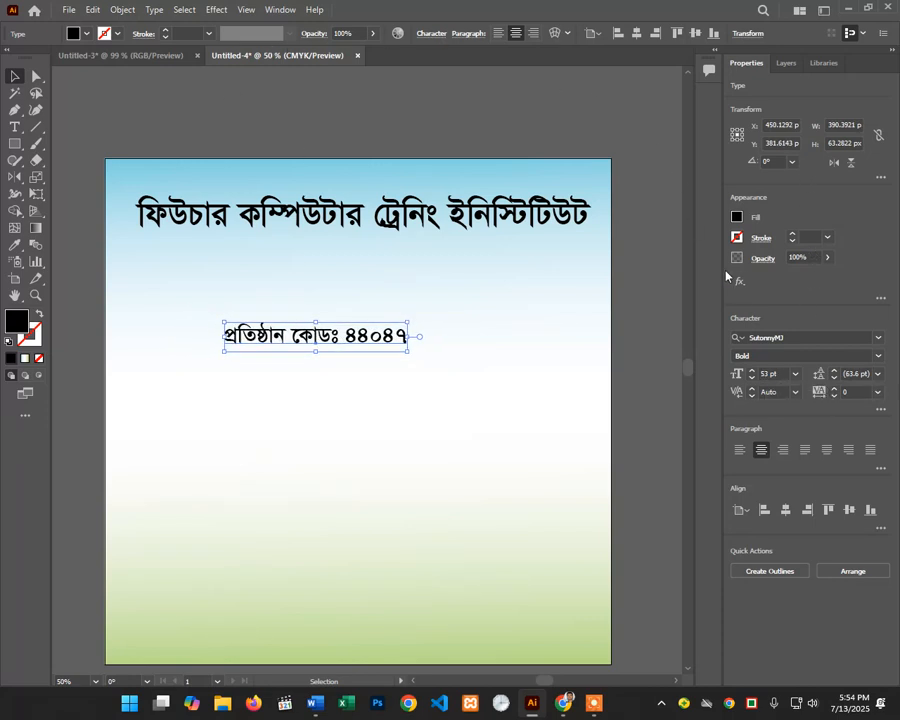
Step: Set the code text to 53 pt Regular and place it centred just beneath the title
{"action": "left_click", "coordinate": [808, 355]}
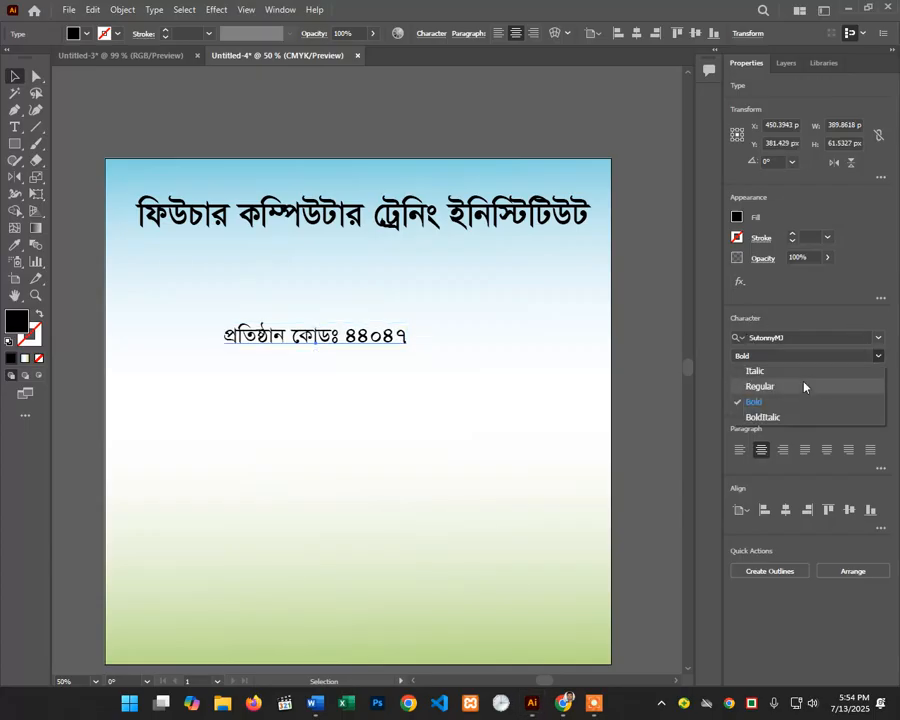
{"action": "left_click", "coordinate": [804, 386]}
{"action": "left_click_drag", "start_coordinate": [406, 346], "coordinate": [433, 290]}
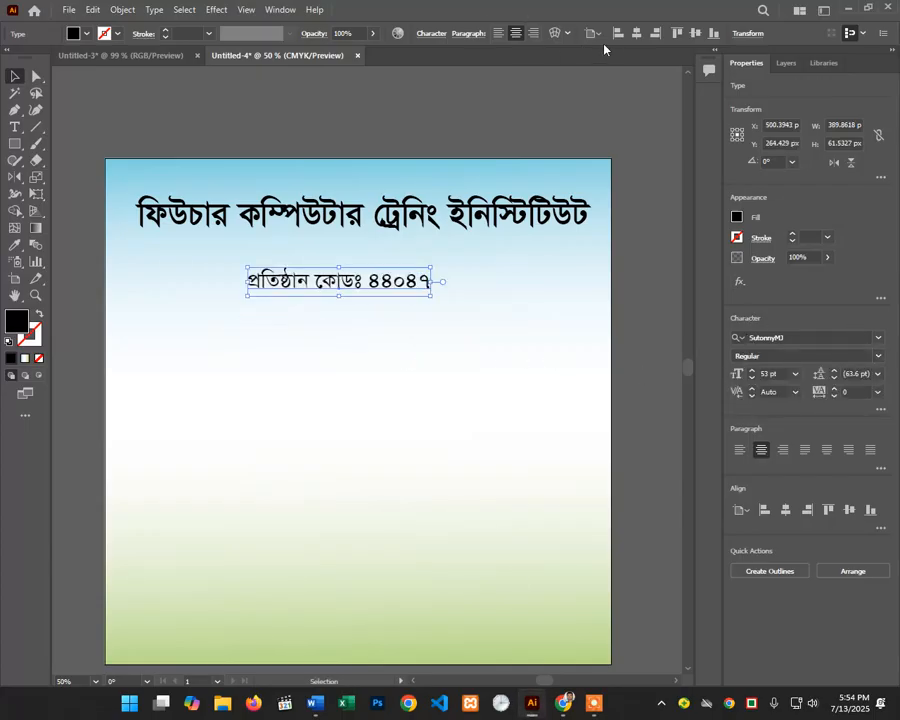
{"action": "left_click", "coordinate": [636, 33]}
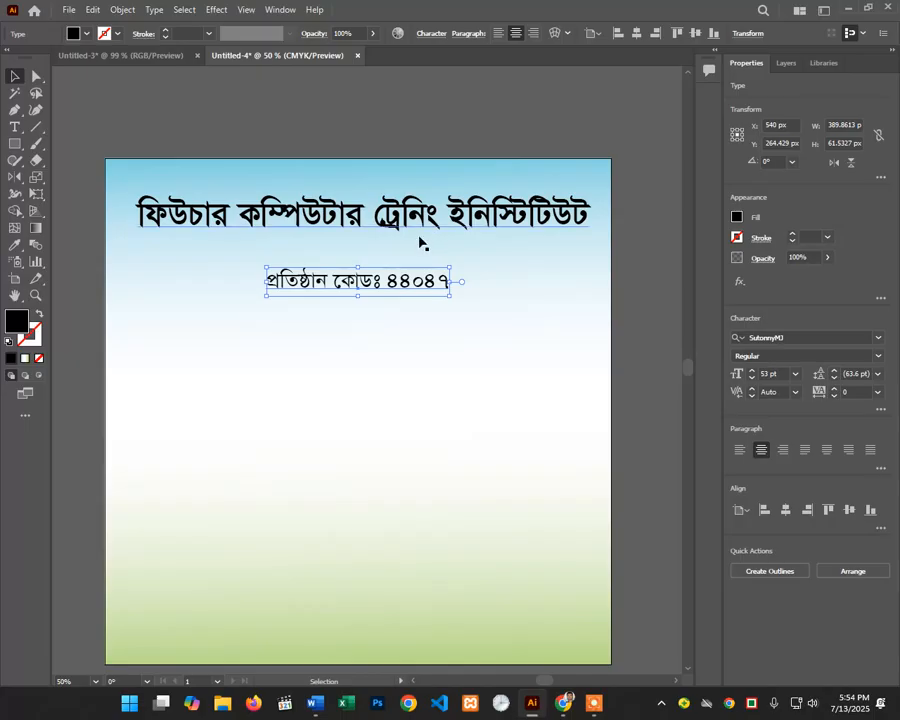
{"action": "left_click_drag", "start_coordinate": [408, 282], "coordinate": [408, 251]}
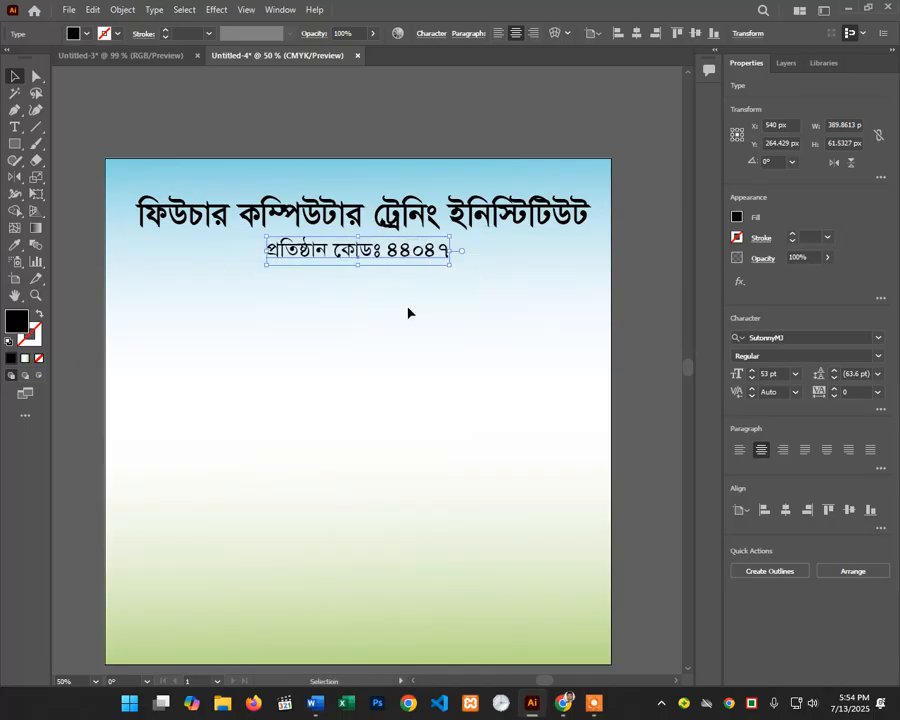
{"action": "left_click", "coordinate": [408, 313]}
{"action": "scroll", "coordinate": [408, 313], "scroll_direction": "down", "scroll_amount": 1}
{"action": "left_click", "coordinate": [36, 128]}
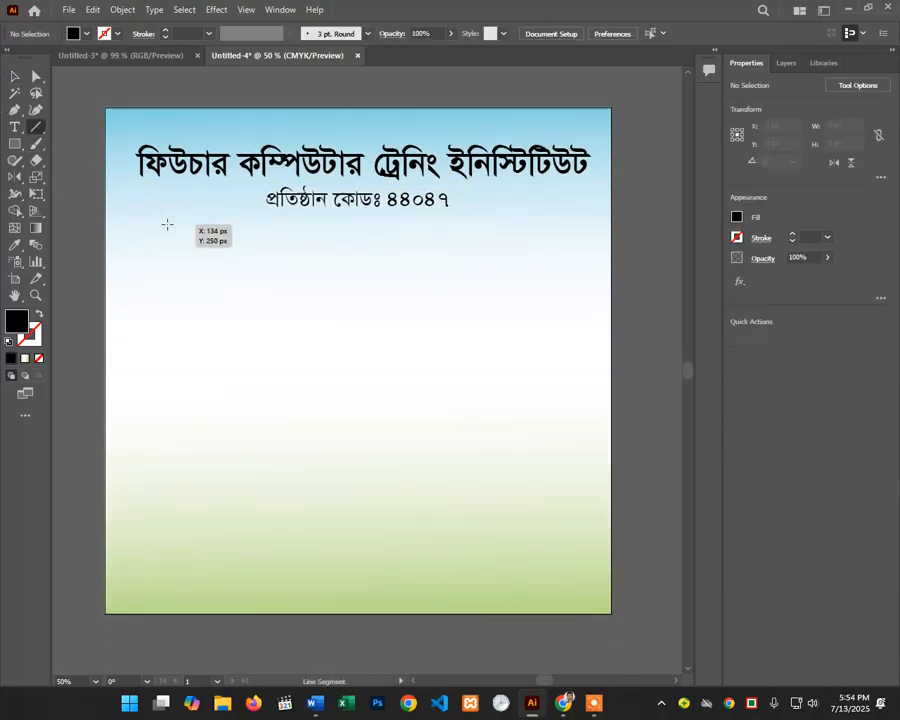
Step: Draw a horizontal line just below the code subtitle, nudged up slightly
{"action": "left_click_drag", "start_coordinate": [167, 224], "coordinate": [559, 224]}
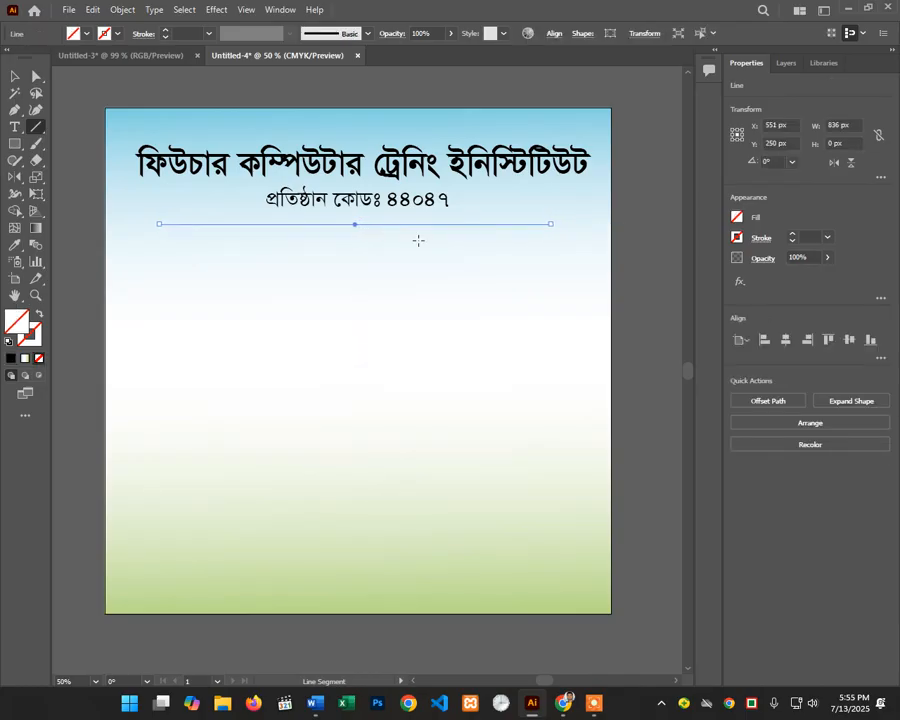
{"action": "key", "text": "Up"}
{"action": "key", "text": "Up"}
{"action": "key", "text": "Up"}
{"action": "key", "text": "Up"}
{"action": "key", "text": "Up"}
{"action": "key", "text": "Up"}
{"action": "key", "text": "Up"}
{"action": "key", "text": "Up"}
{"action": "key", "text": "Up"}
{"action": "key", "text": "Up"}
{"action": "key", "text": "Up"}
{"action": "key", "text": "Up"}
{"action": "key", "text": "Up"}
{"action": "key", "text": "Up"}
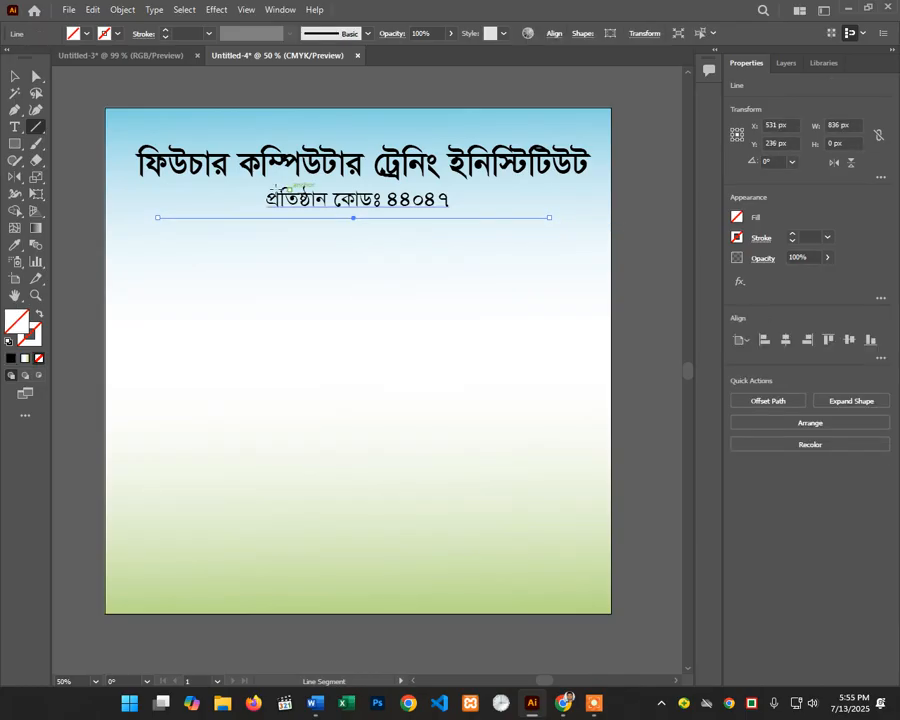
{"action": "scroll", "coordinate": [200, 130], "scroll_direction": "up", "scroll_amount": 1}
Step: Give the divider line a black 3 pt stroke and deselect it
{"action": "left_click", "coordinate": [72, 33]}
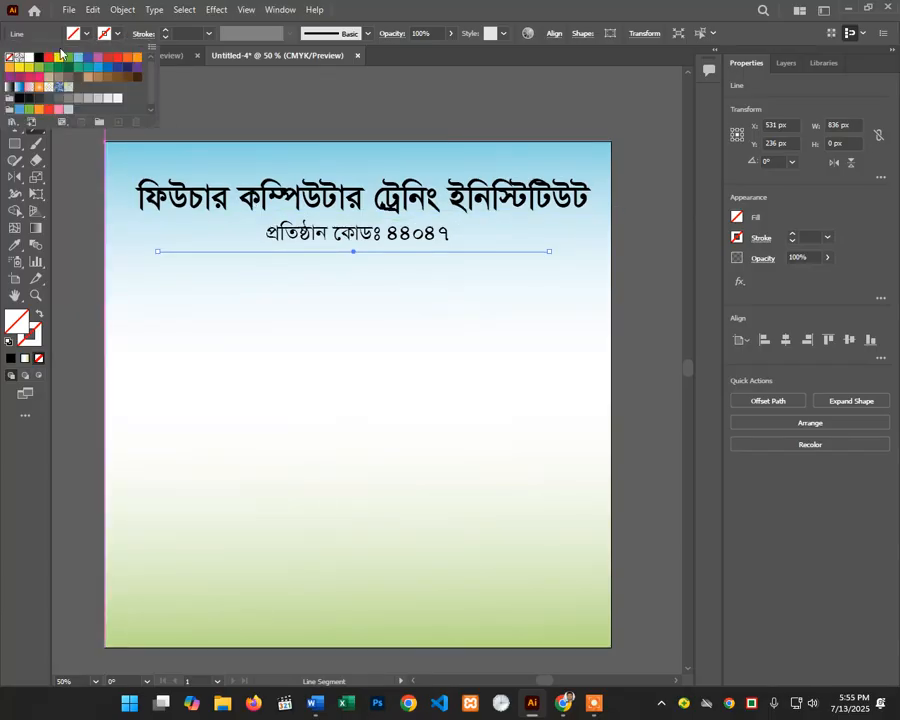
{"action": "left_click", "coordinate": [38, 58]}
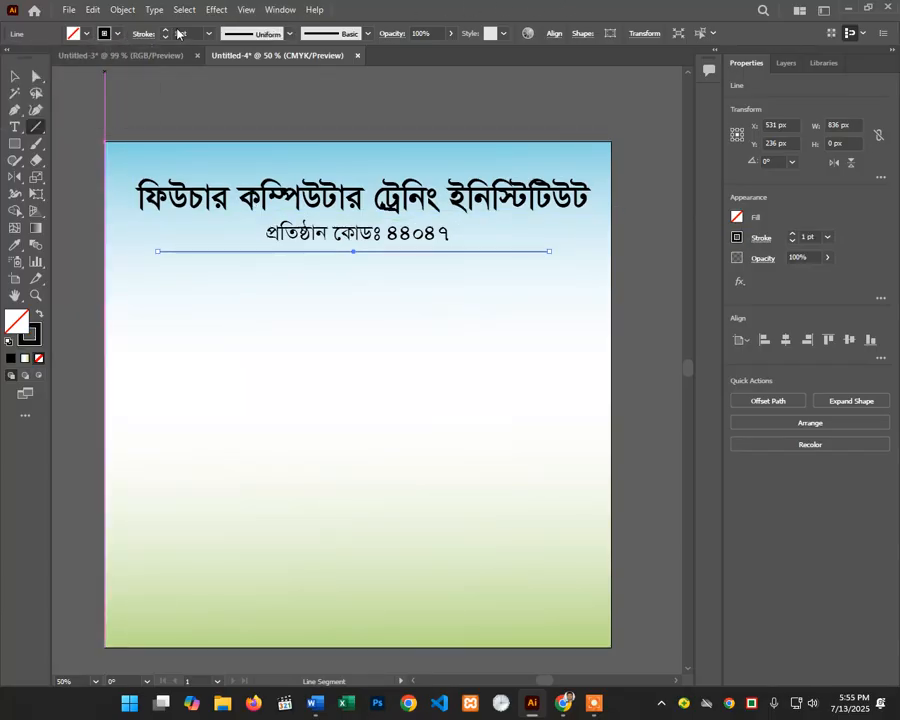
{"action": "left_click", "coordinate": [167, 30]}
{"action": "left_click", "coordinate": [167, 30]}
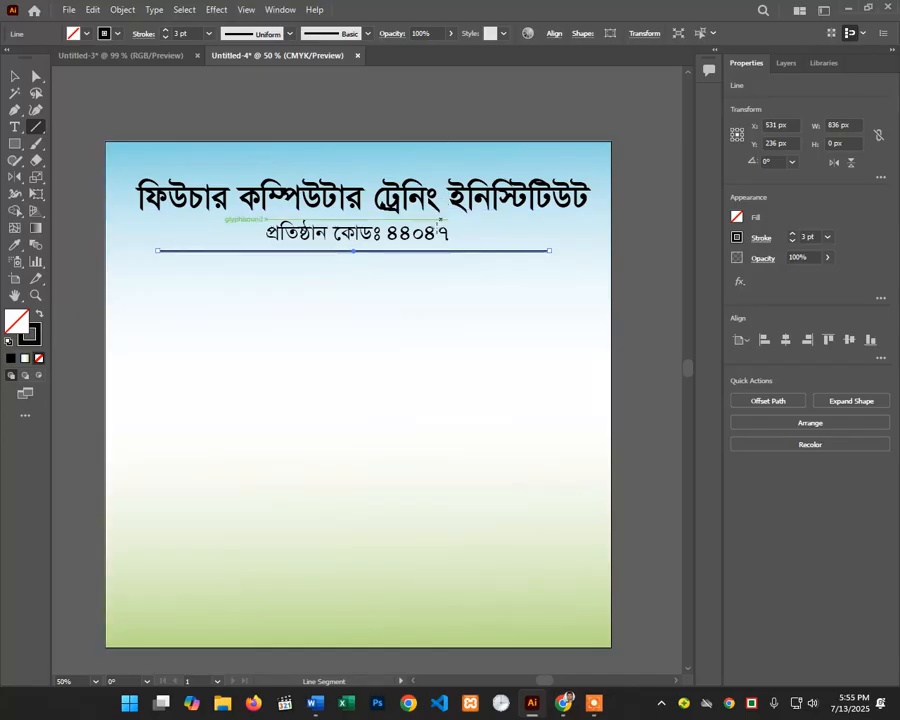
{"action": "left_click", "coordinate": [14, 77]}
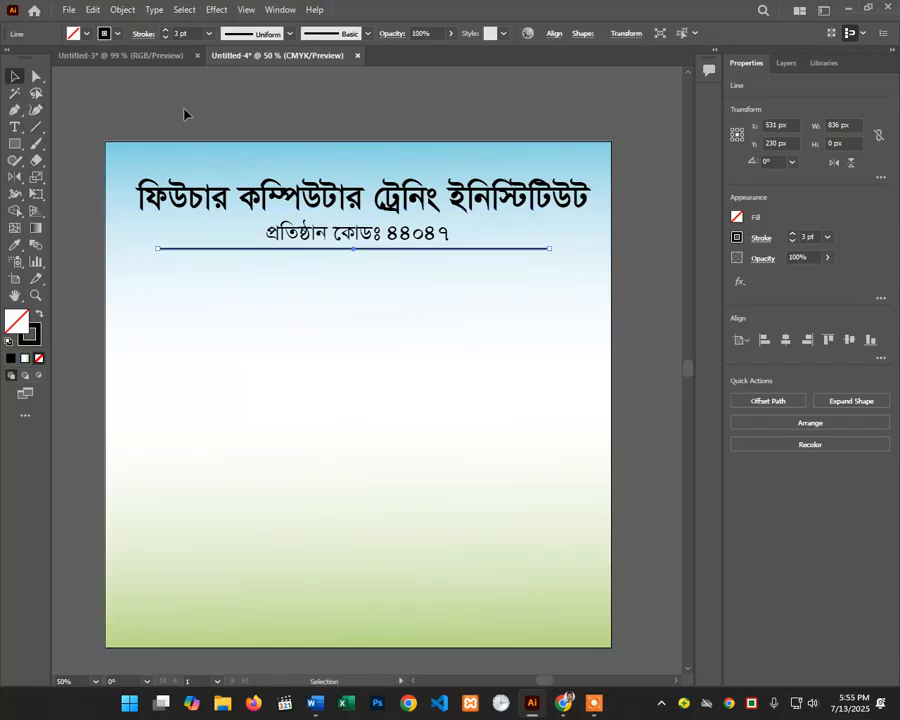
{"action": "left_click", "coordinate": [184, 110]}
{"action": "scroll", "coordinate": [345, 188], "scroll_direction": "down", "scroll_amount": 2}
{"action": "scroll", "coordinate": [348, 200], "scroll_direction": "up", "scroll_amount": 5}
{"action": "scroll", "coordinate": [360, 250], "scroll_direction": "down", "scroll_amount": 5}
{"action": "scroll", "coordinate": [368, 275], "scroll_direction": "up", "scroll_amount": 4}
{"action": "scroll", "coordinate": [368, 280], "scroll_direction": "down", "scroll_amount": 3}
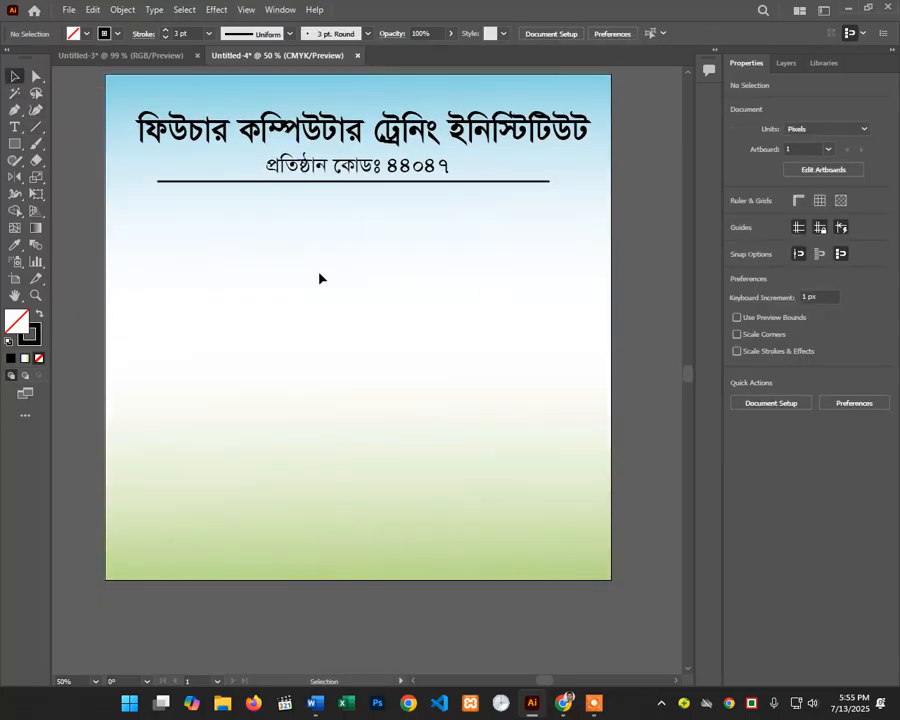
{"action": "mouse_move", "coordinate": [10, 164]}
{"action": "left_mouse_down"}
{"action": "mouse_move", "coordinate": [34, 160]}
{"action": "mouse_move", "coordinate": [62, 178]}
{"action": "left_mouse_up"}
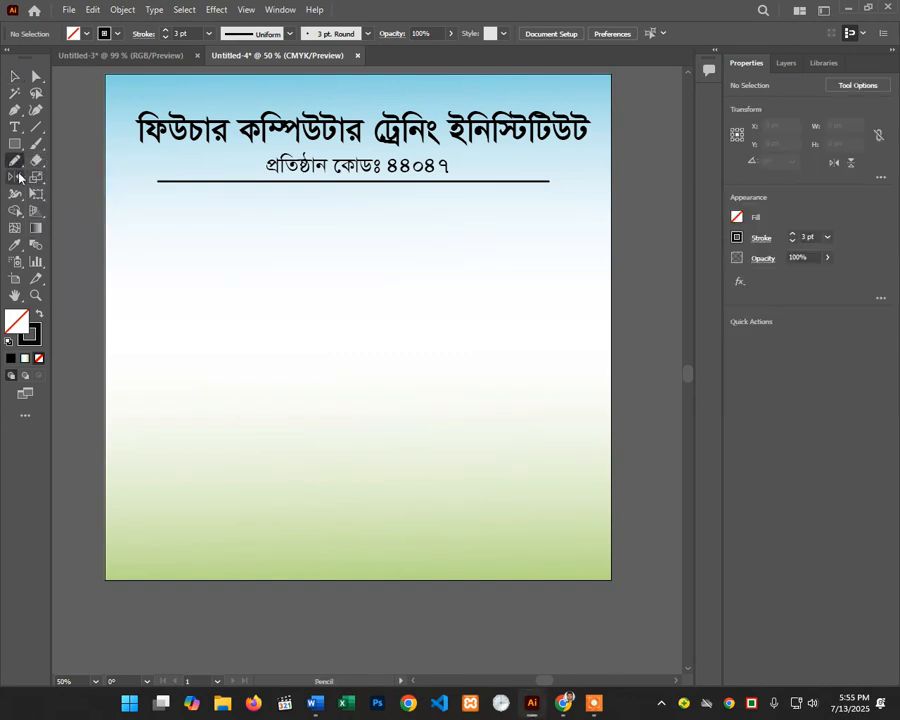
Step: Review the Pencil tool options and confirm them unchanged
{"action": "double_click", "coordinate": [15, 163]}
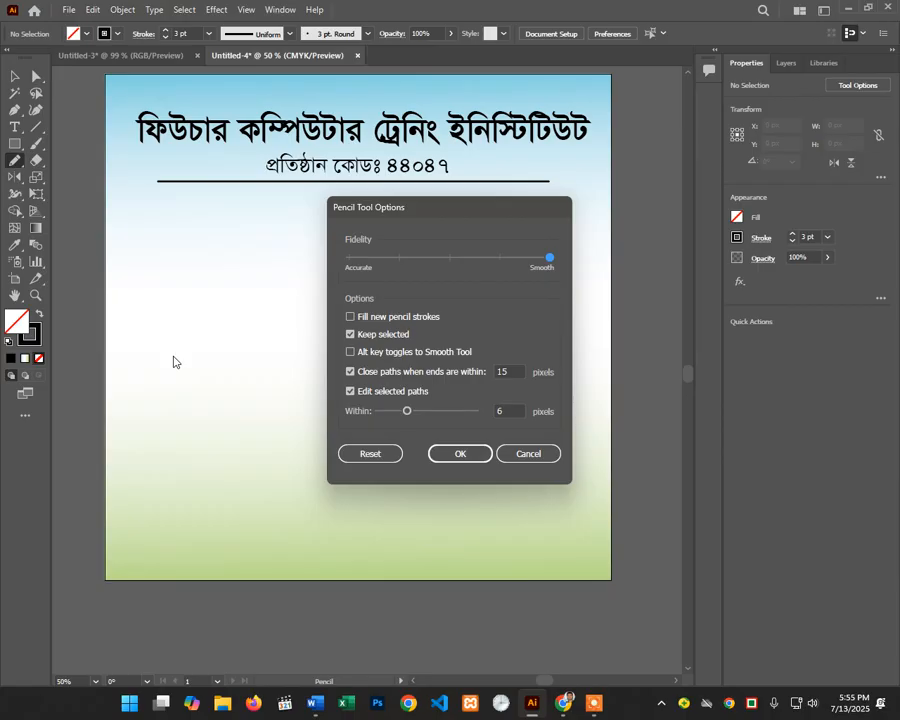
{"action": "left_click", "coordinate": [528, 453]}
{"action": "double_click", "coordinate": [13, 161]}
{"action": "left_click_drag", "start_coordinate": [407, 213], "coordinate": [434, 202]}
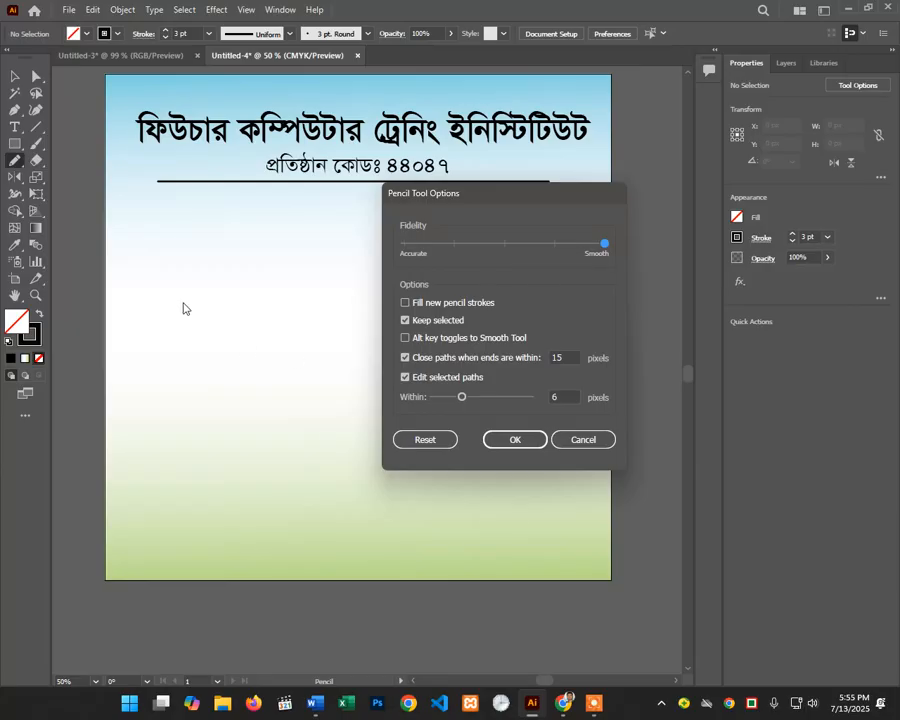
{"action": "left_click", "coordinate": [502, 441]}
Step: Sketch a few wavy Pencil test strokes, deleting the latest one
{"action": "mouse_move", "coordinate": [187, 303]}
{"action": "left_mouse_down"}
{"action": "mouse_move", "coordinate": [202, 345]}
{"action": "mouse_move", "coordinate": [356, 358]}
{"action": "mouse_move", "coordinate": [511, 403]}
{"action": "left_mouse_up"}
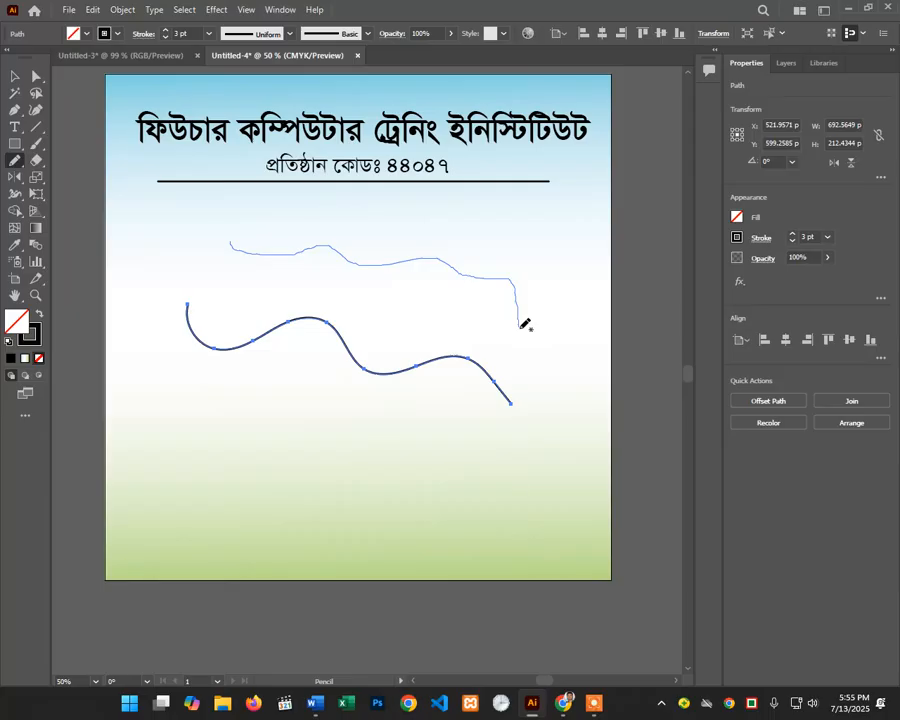
{"action": "left_click_drag", "start_coordinate": [519, 326], "coordinate": [519, 326]}
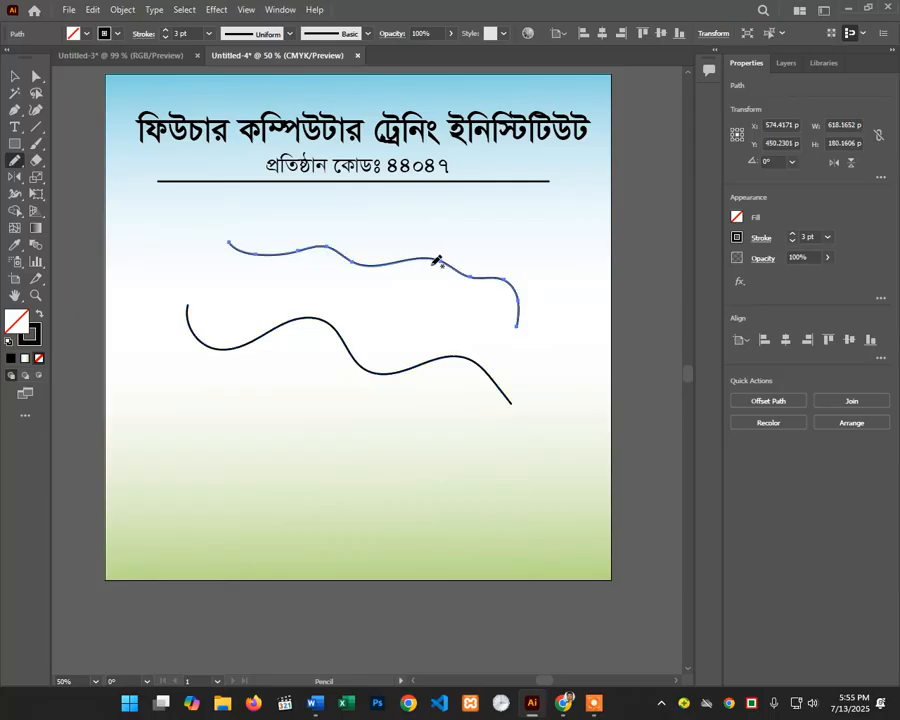
{"action": "double_click", "coordinate": [11, 165]}
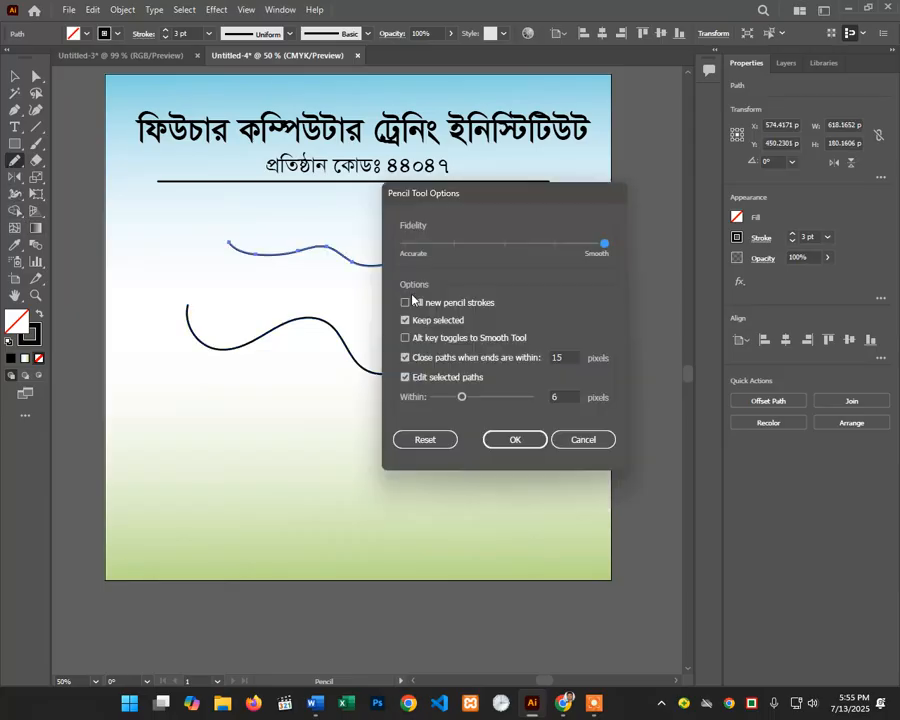
{"action": "left_click", "coordinate": [514, 437]}
{"action": "left_click_drag", "start_coordinate": [316, 392], "coordinate": [426, 440]}
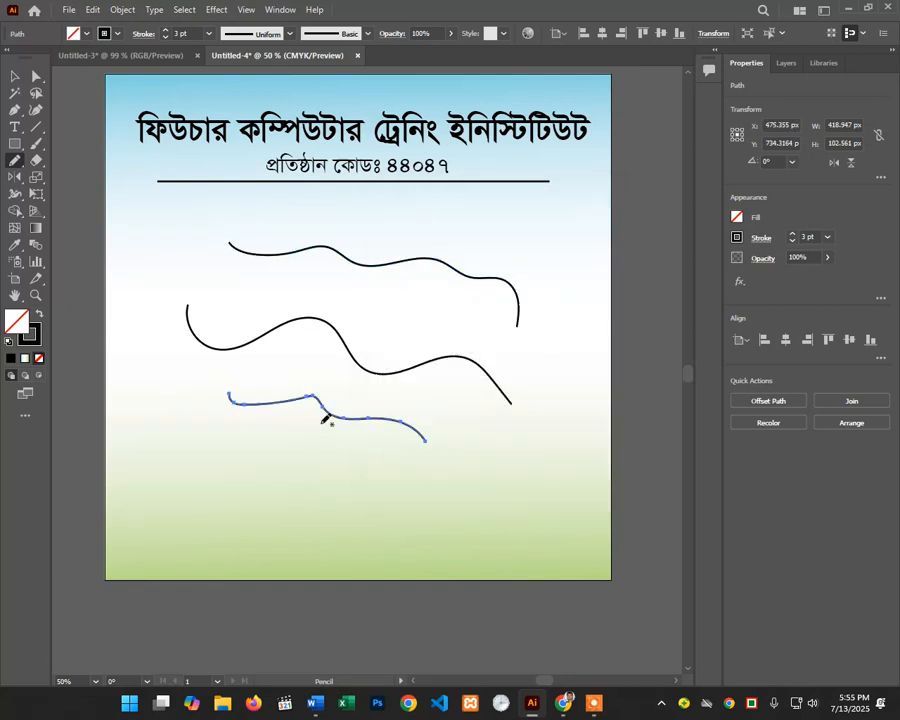
{"action": "key", "text": "Delete"}
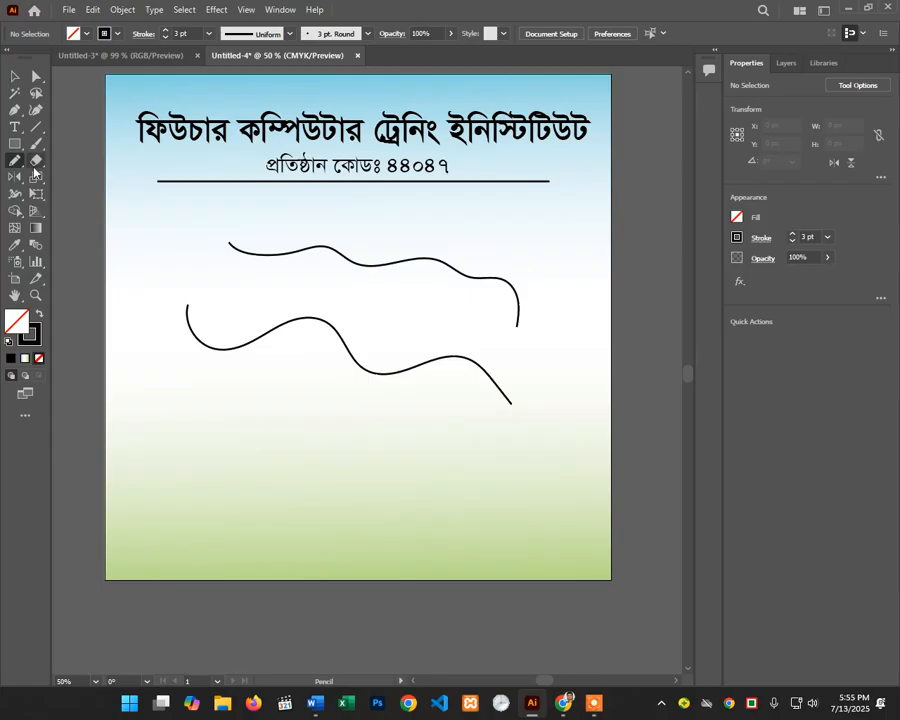
Step: Select and delete the two remaining wavy test strokes
{"action": "left_click", "coordinate": [15, 76]}
{"action": "left_click", "coordinate": [336, 257]}
{"action": "key", "text": "Delete"}
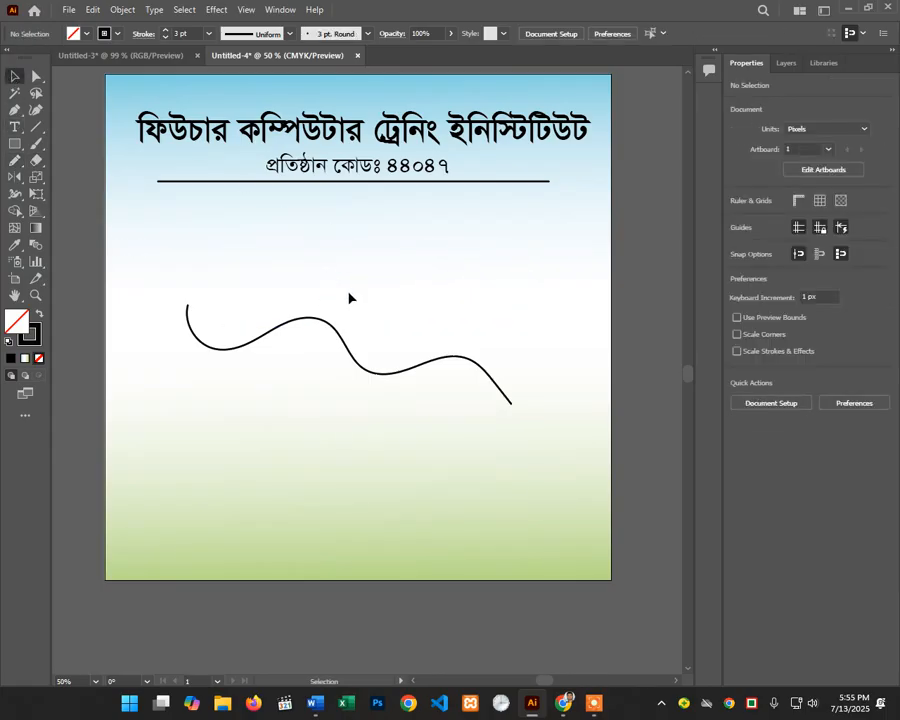
{"action": "left_click_drag", "start_coordinate": [349, 297], "coordinate": [313, 350]}
{"action": "key", "text": "Delete"}
{"action": "scroll", "coordinate": [117, 215], "scroll_direction": "down", "scroll_amount": 2}
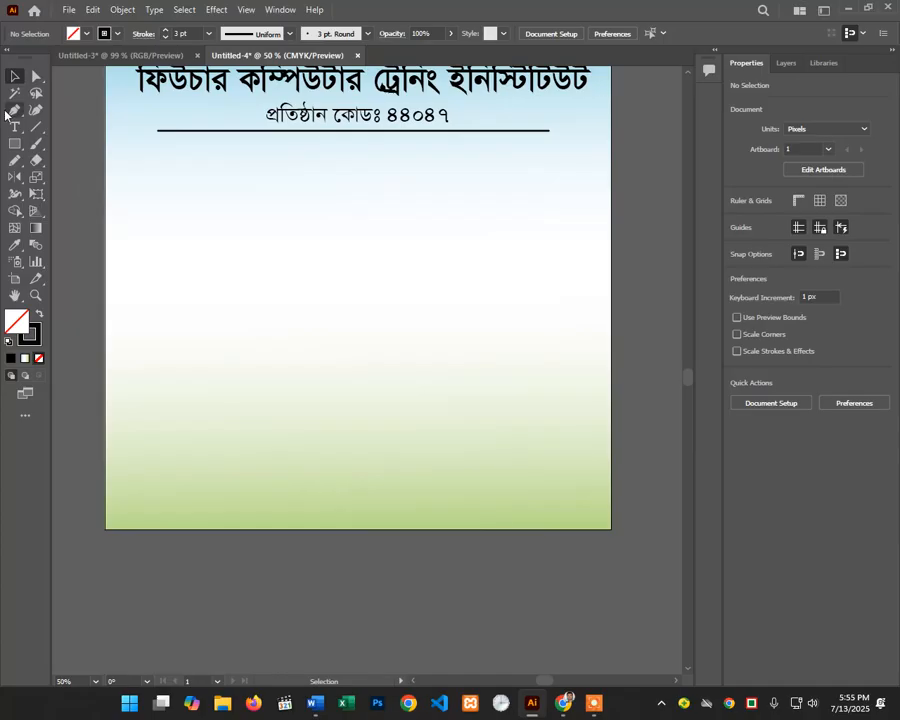
{"action": "left_click", "coordinate": [15, 160]}
Step: Pencil a wavy curve sweeping left from the top right down to the lower right
{"action": "scroll", "coordinate": [567, 218], "scroll_direction": "up", "scroll_amount": 1}
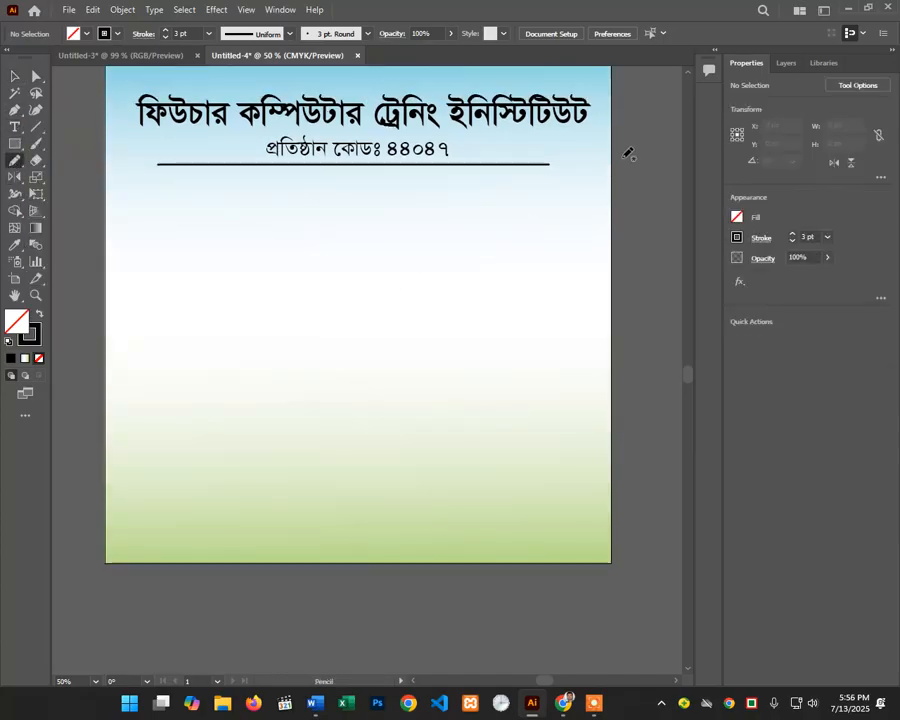
{"action": "left_click_drag", "start_coordinate": [636, 154], "coordinate": [608, 177]}
{"action": "mouse_move", "coordinate": [504, 227]}
{"action": "left_mouse_down"}
{"action": "mouse_move", "coordinate": [464, 331]}
{"action": "mouse_move", "coordinate": [634, 559]}
{"action": "left_mouse_up"}
{"action": "key", "text": "ctrl+z"}
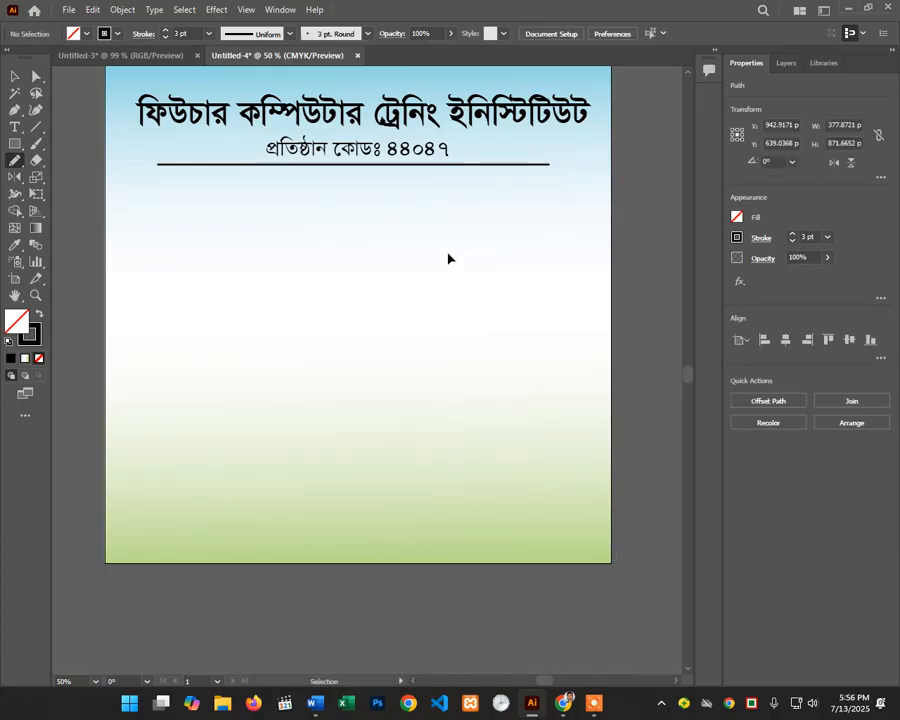
{"action": "left_click_drag", "start_coordinate": [481, 204], "coordinate": [419, 274]}
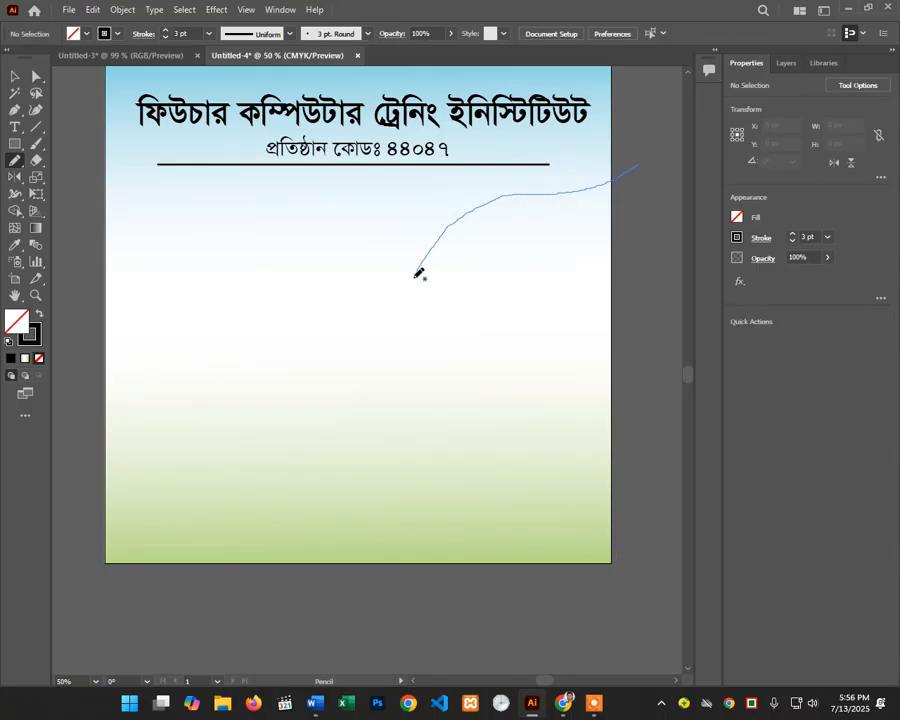
{"action": "left_click_drag", "start_coordinate": [662, 509], "coordinate": [663, 517]}
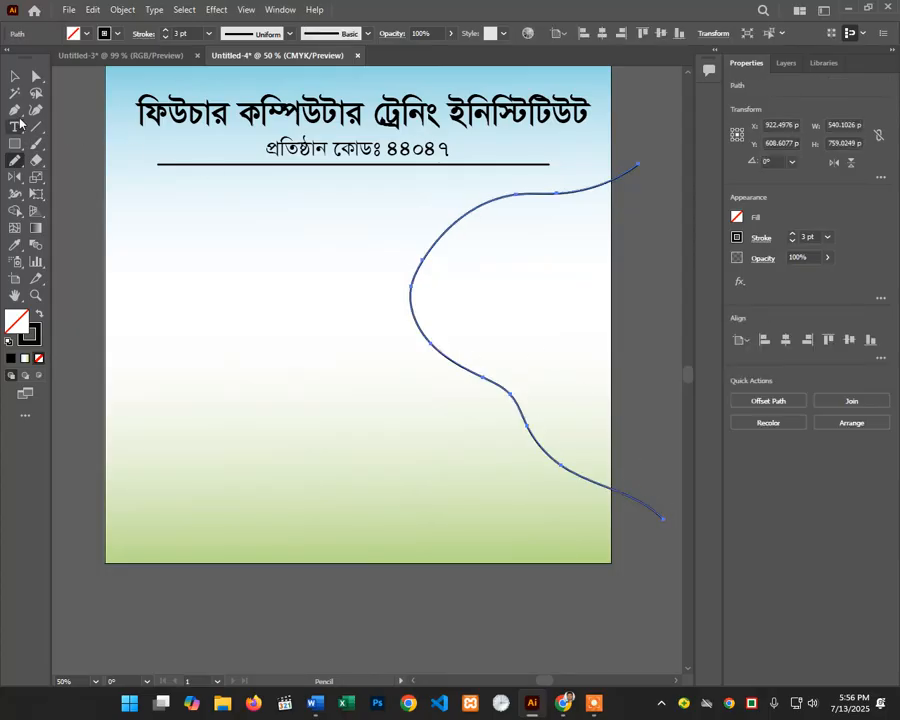
{"action": "key", "text": "v"}
{"action": "left_click", "coordinate": [443, 187]}
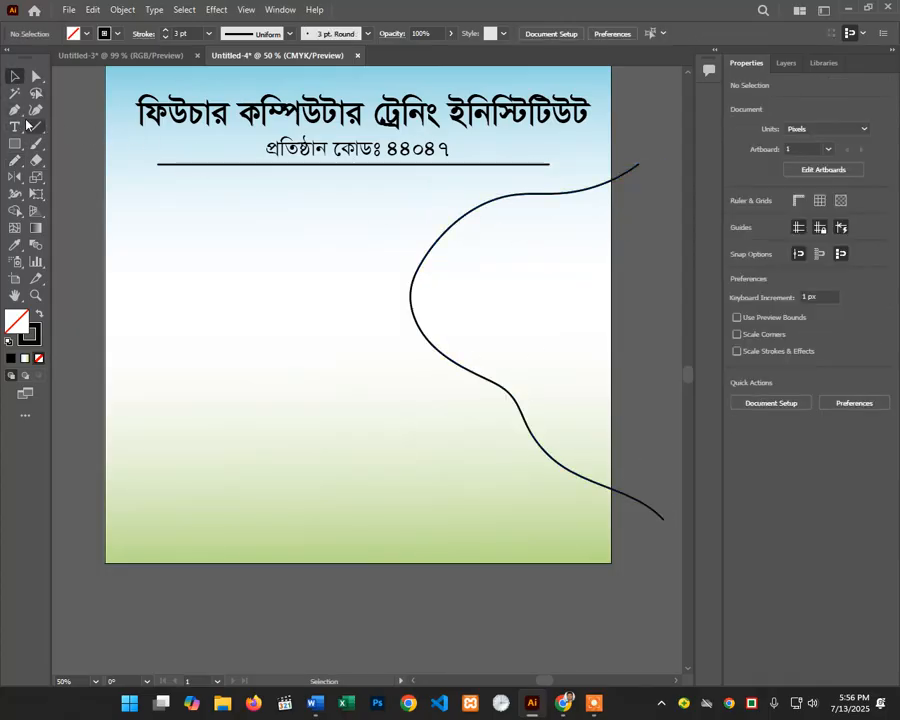
Step: Close the curve with a vertical line on the right edge, trimming both stubs with Shape Builder
{"action": "key", "text": "backslash"}
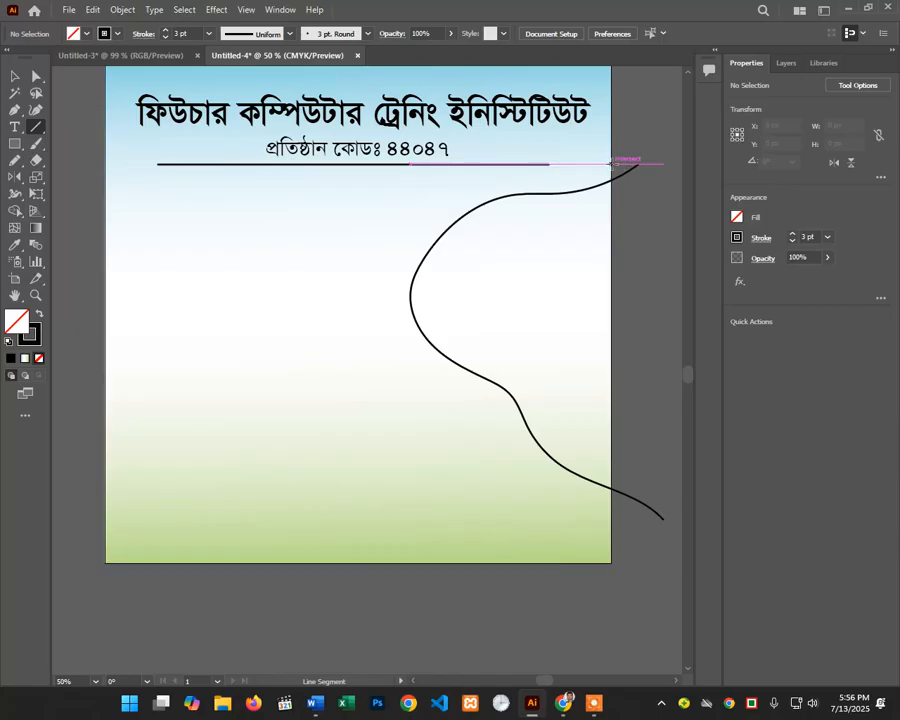
{"action": "mouse_move", "coordinate": [612, 162]}
{"action": "left_mouse_down"}
{"action": "mouse_move", "coordinate": [622, 161]}
{"action": "mouse_move", "coordinate": [595, 498]}
{"action": "left_mouse_up"}
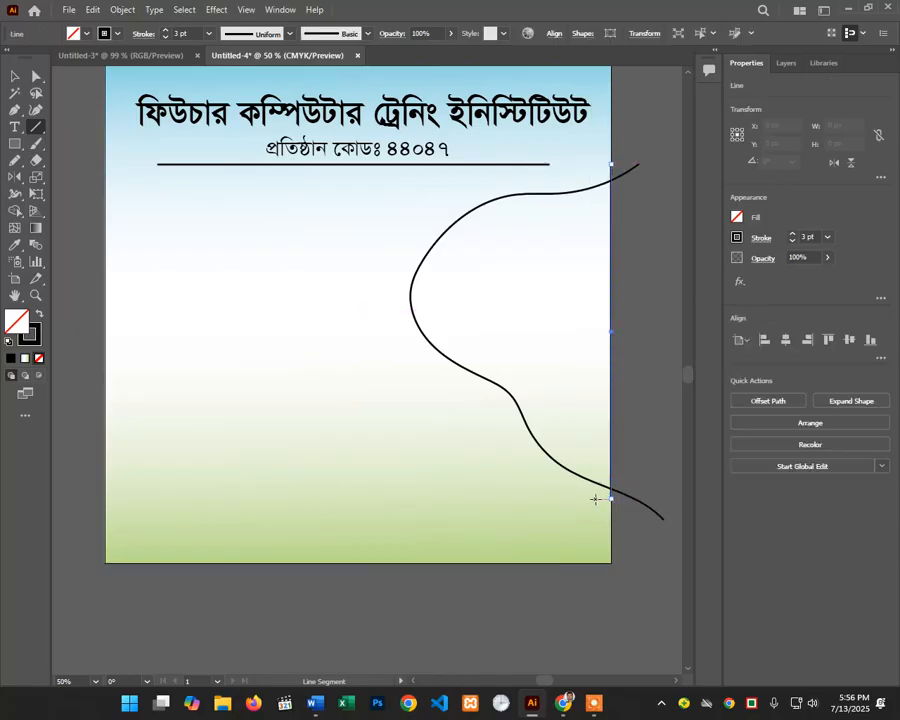
{"action": "key", "text": "v"}
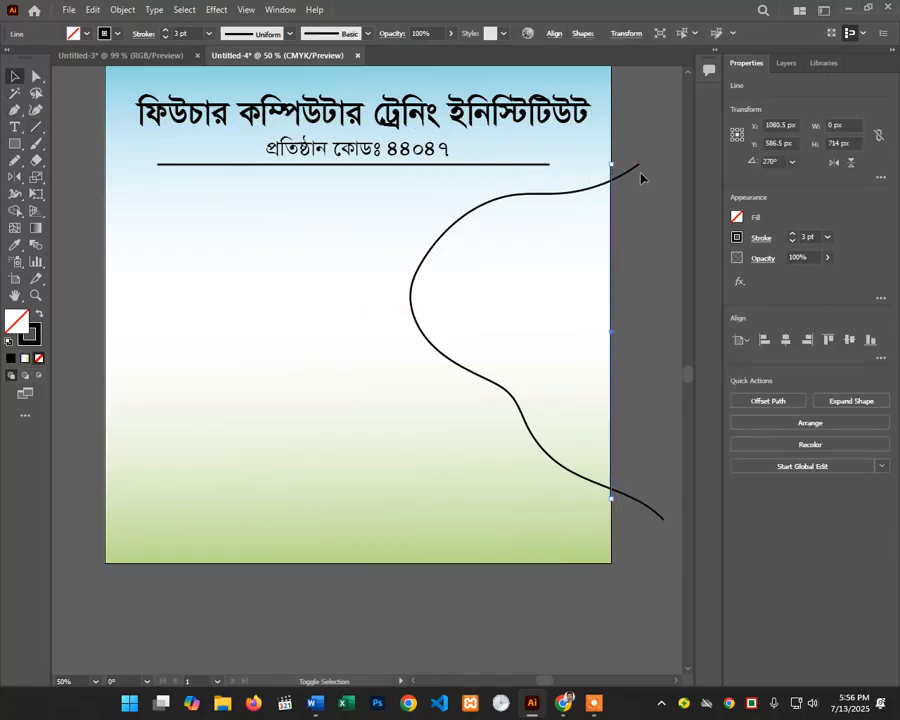
{"action": "left_click", "coordinate": [637, 173], "text": "shift"}
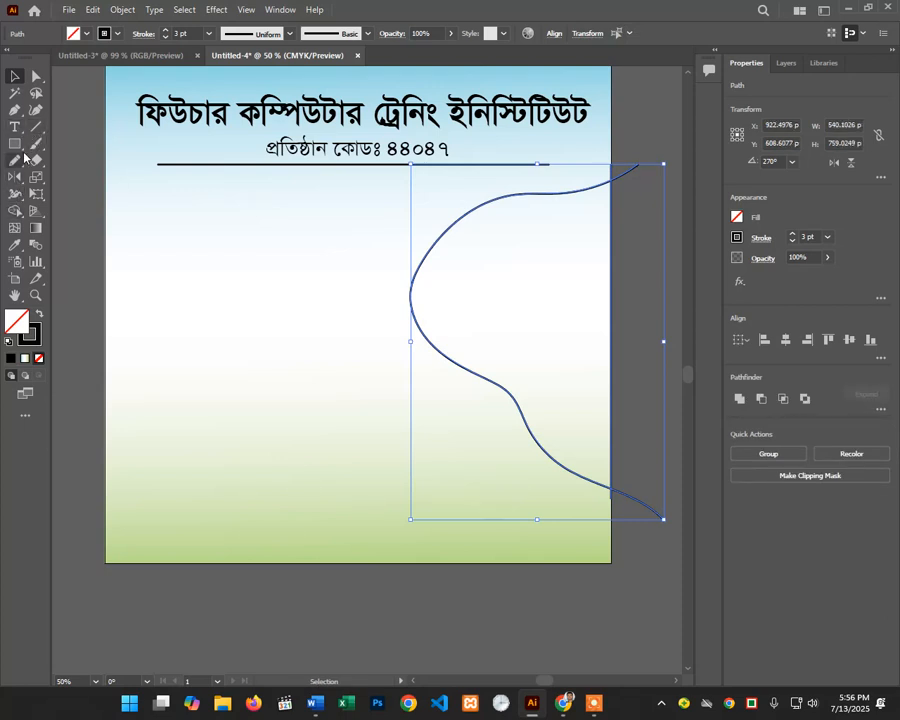
{"action": "left_click", "coordinate": [16, 211]}
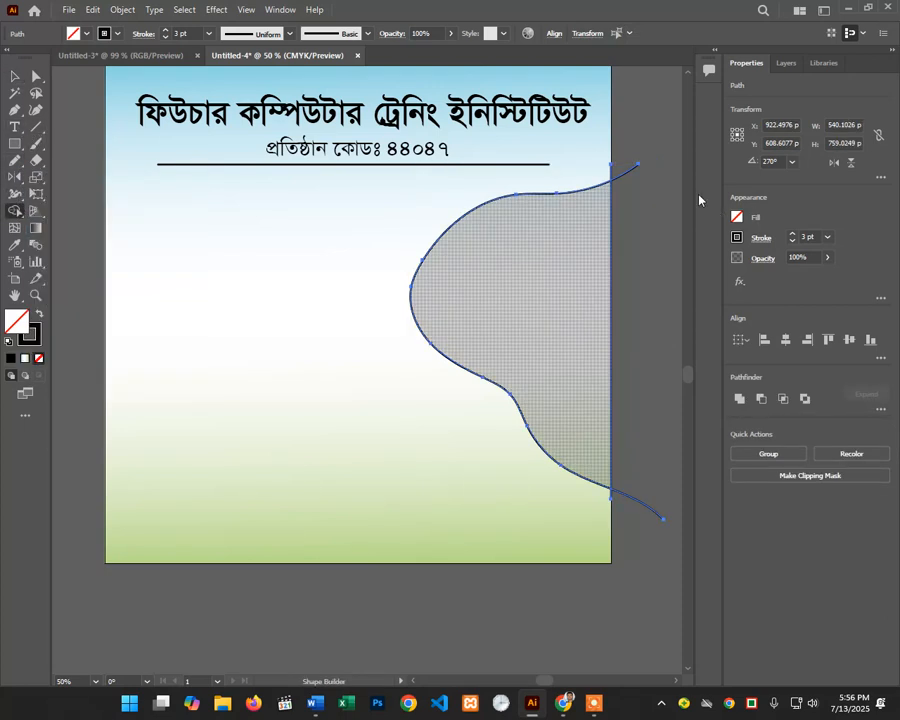
{"action": "left_click", "coordinate": [612, 168], "text": "alt"}
{"action": "left_click", "coordinate": [612, 494], "text": "alt"}
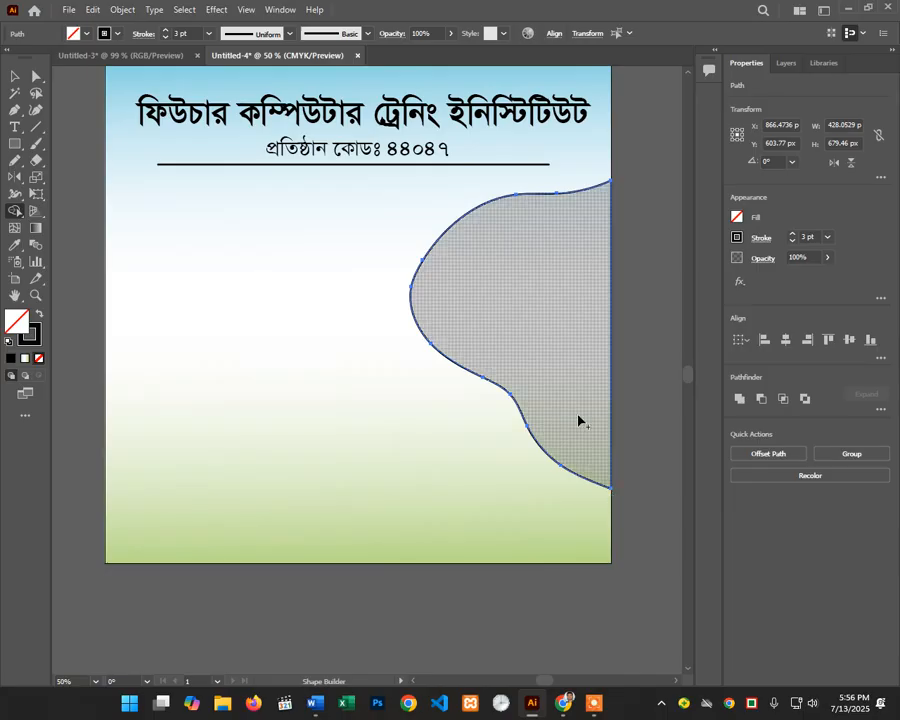
Step: Enlarge the curved shape down and to the left
{"action": "left_click", "coordinate": [16, 77]}
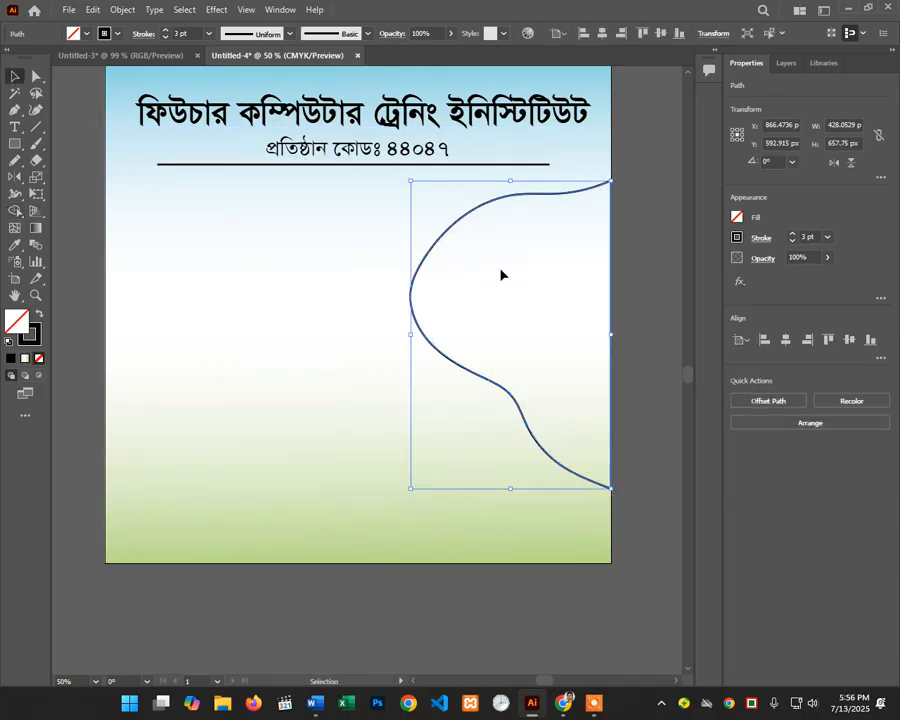
{"action": "left_click", "coordinate": [653, 281]}
{"action": "left_click", "coordinate": [573, 192]}
{"action": "left_click", "coordinate": [638, 242]}
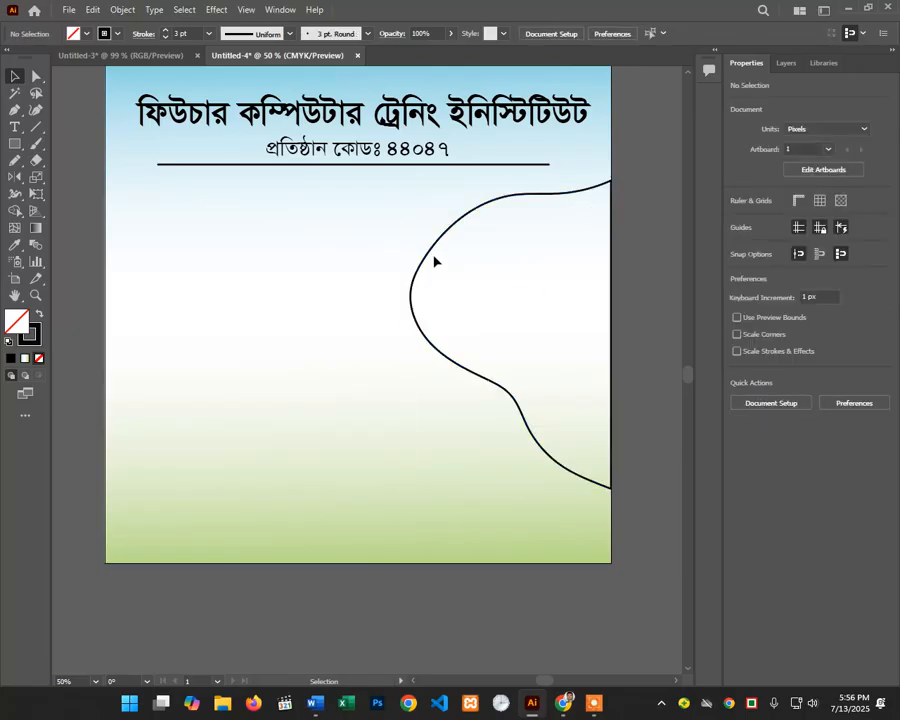
{"action": "left_click", "coordinate": [434, 351]}
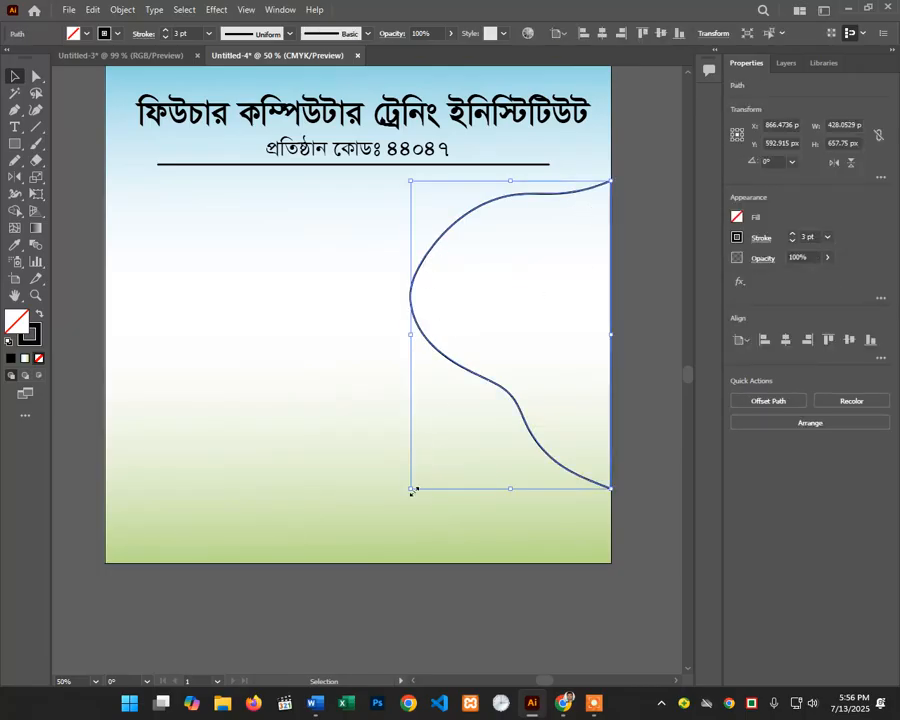
{"action": "left_click_drag", "start_coordinate": [413, 491], "coordinate": [366, 530]}
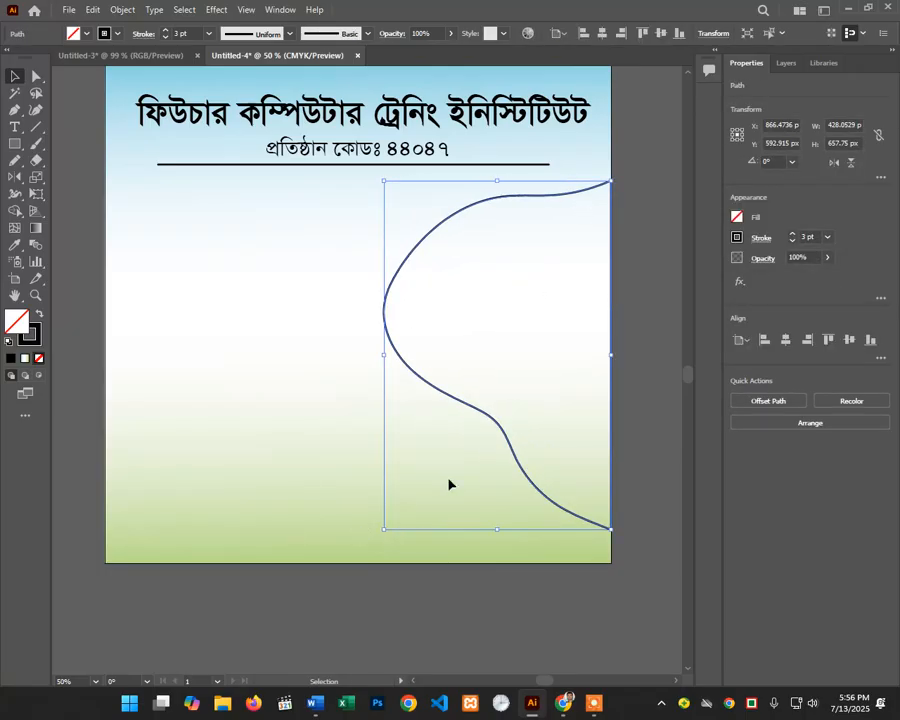
{"action": "left_click", "coordinate": [633, 299]}
{"action": "left_click", "coordinate": [566, 710]}
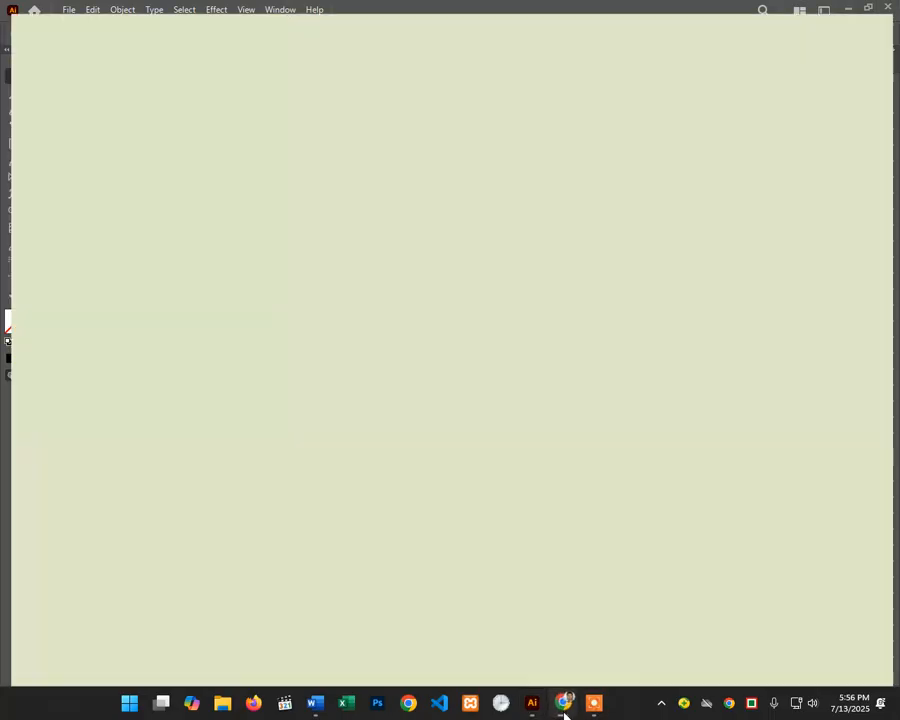
Step: Search Google in a new tab for 'Student class time photo'
{"action": "left_click", "coordinate": [205, 14]}
{"action": "left_click", "coordinate": [219, 37]}
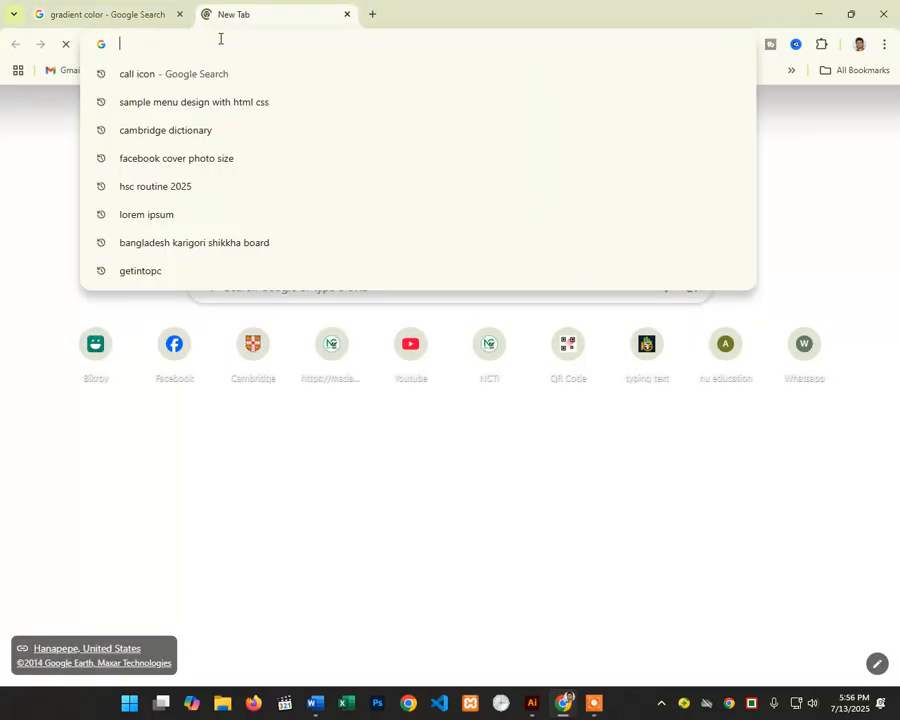
{"action": "type", "text": "ye"}
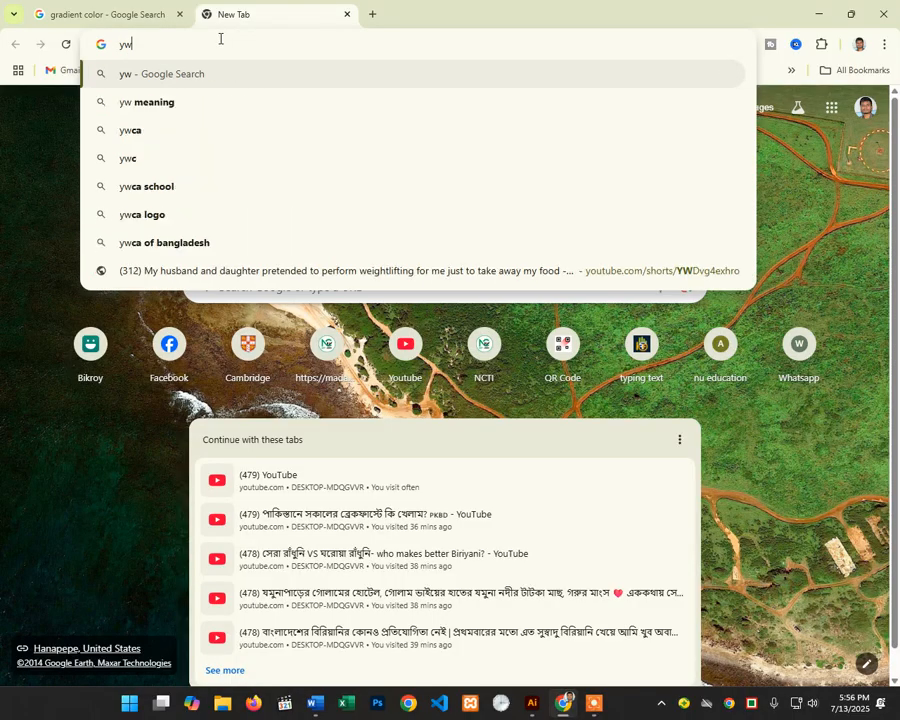
{"action": "key", "text": "BackSpace"}
{"action": "key", "text": "BackSpace"}
{"action": "type", "text": "SD"}
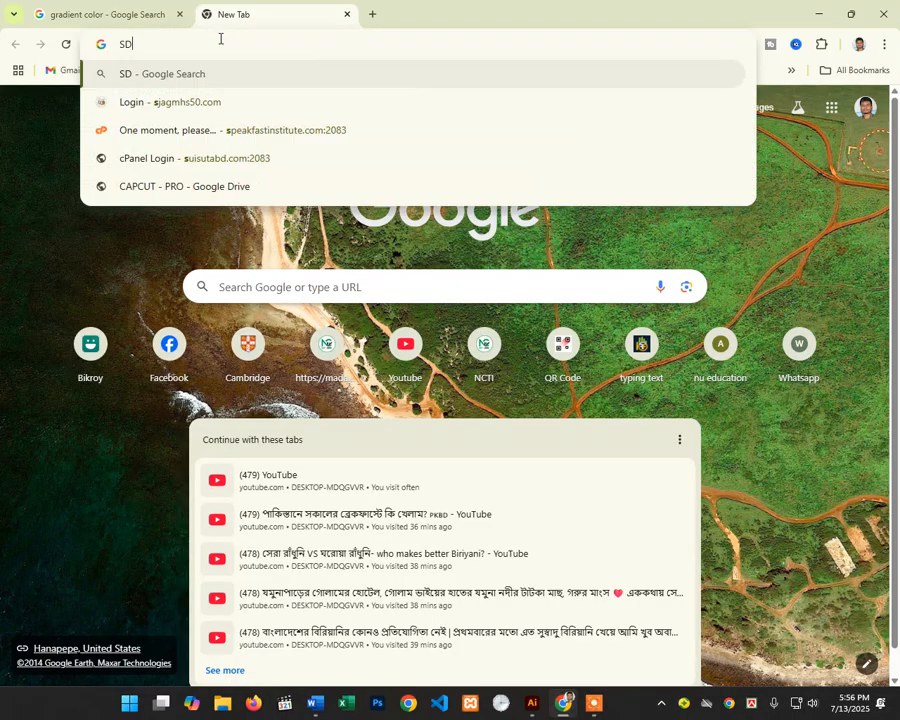
{"action": "key", "text": "BackSpace"}
{"action": "key", "text": "BackSpace"}
{"action": "type", "text": "S"}
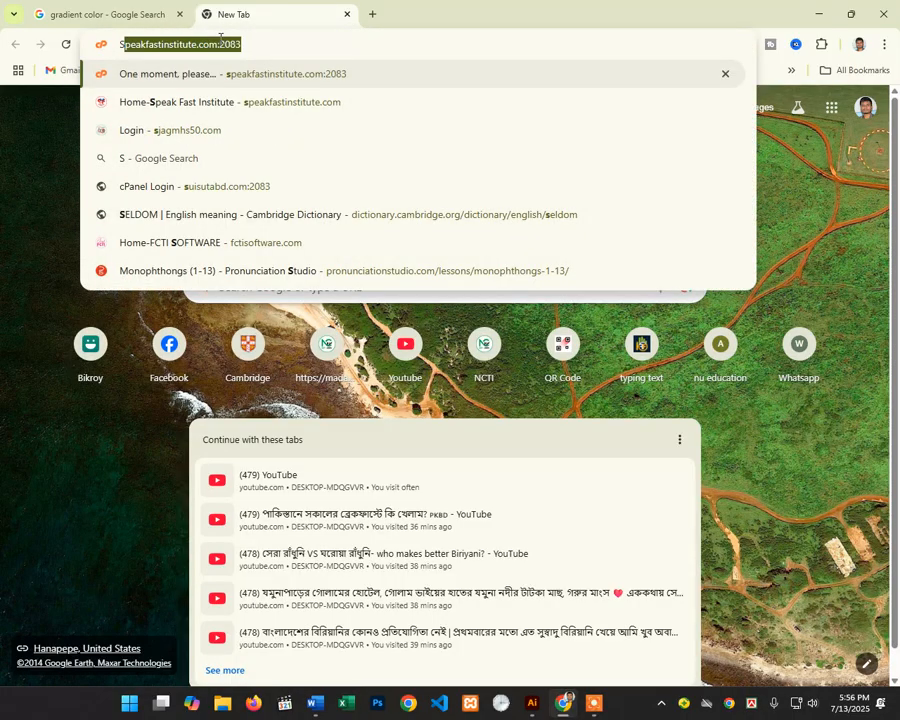
{"action": "type", "text": "tudent "}
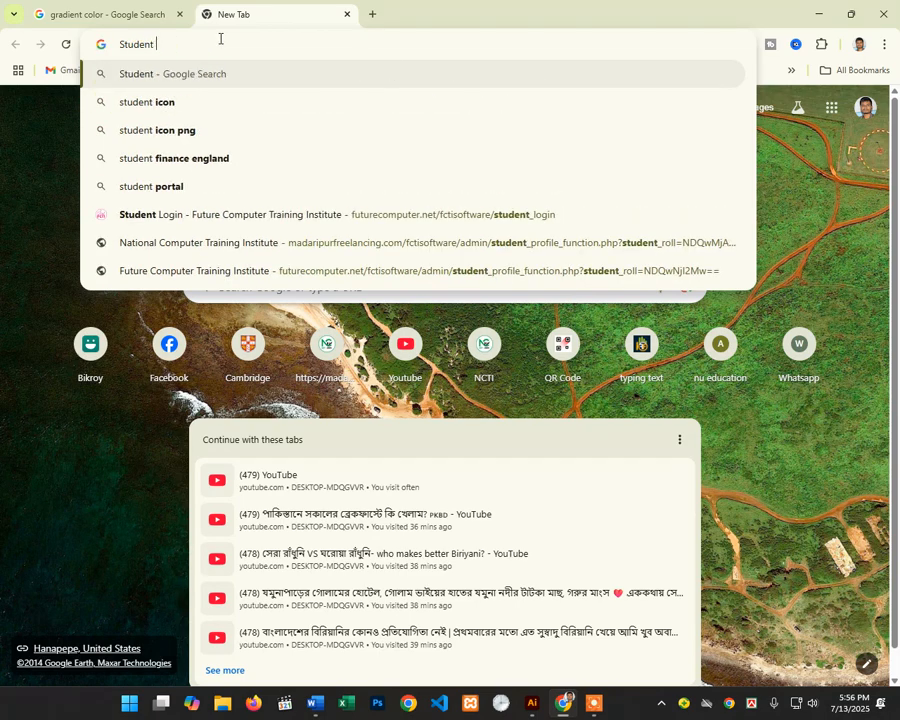
{"action": "type", "text": "class time"}
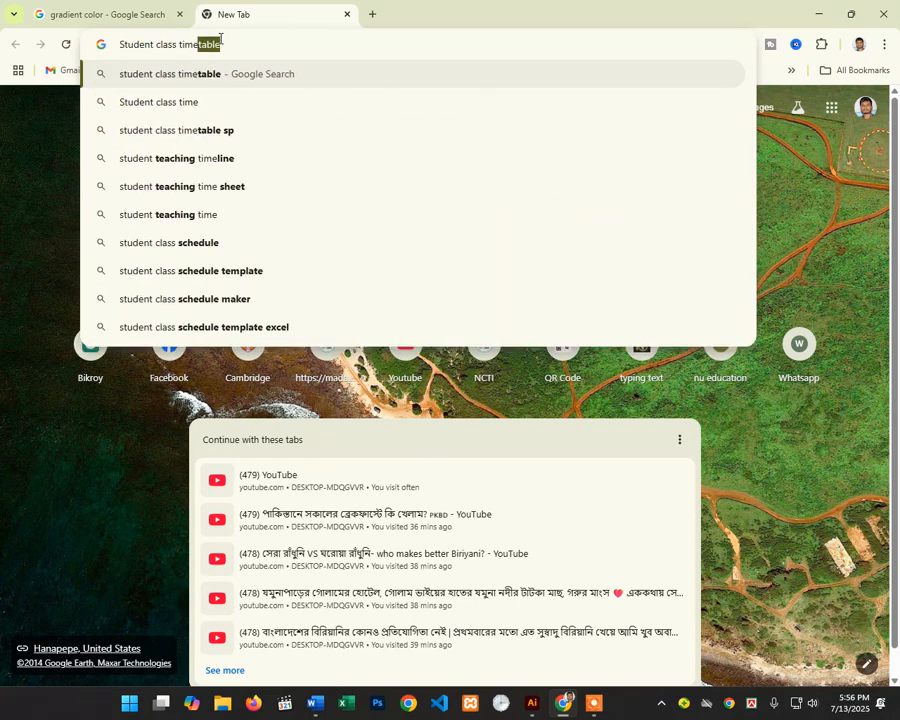
{"action": "type", "text": " photo"}
{"action": "key", "text": "Return"}
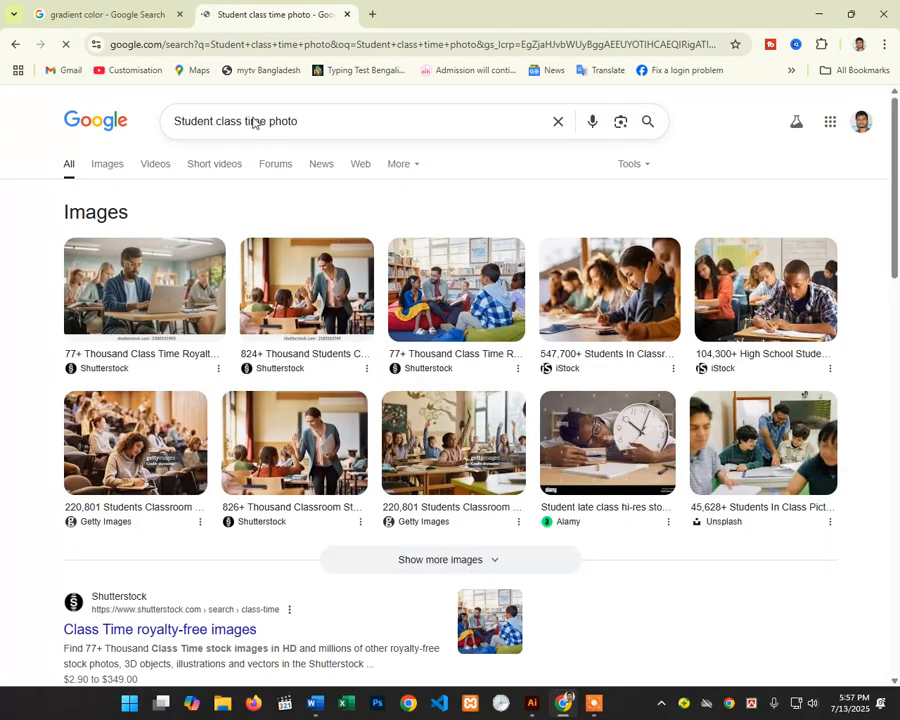
Step: Refine the search to 'Student computer class time photo'
{"action": "left_click", "coordinate": [218, 123]}
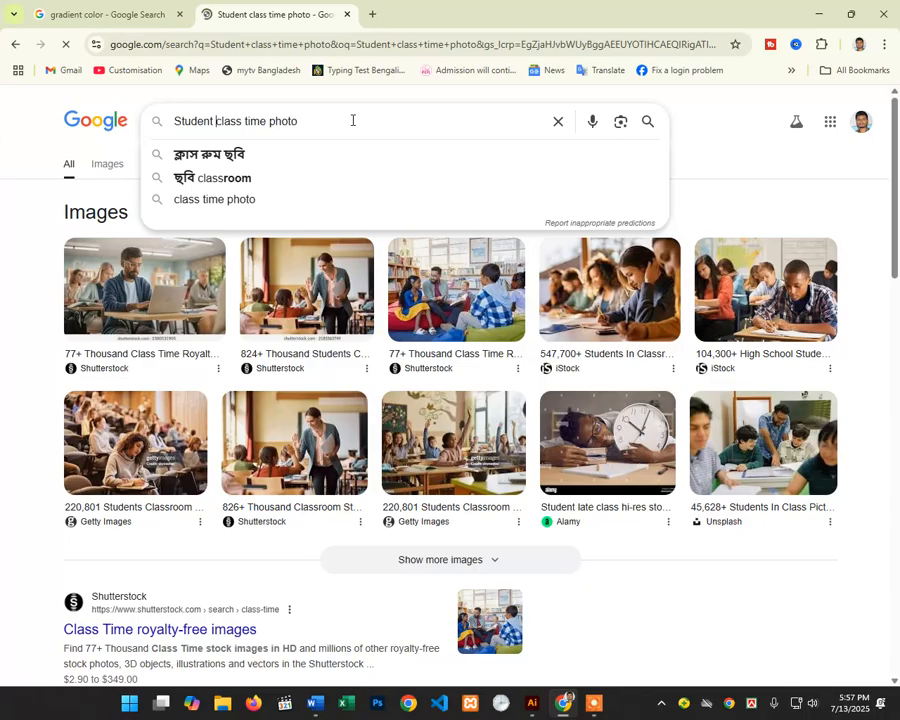
{"action": "type", "text": "computer"}
{"action": "key", "text": "Return"}
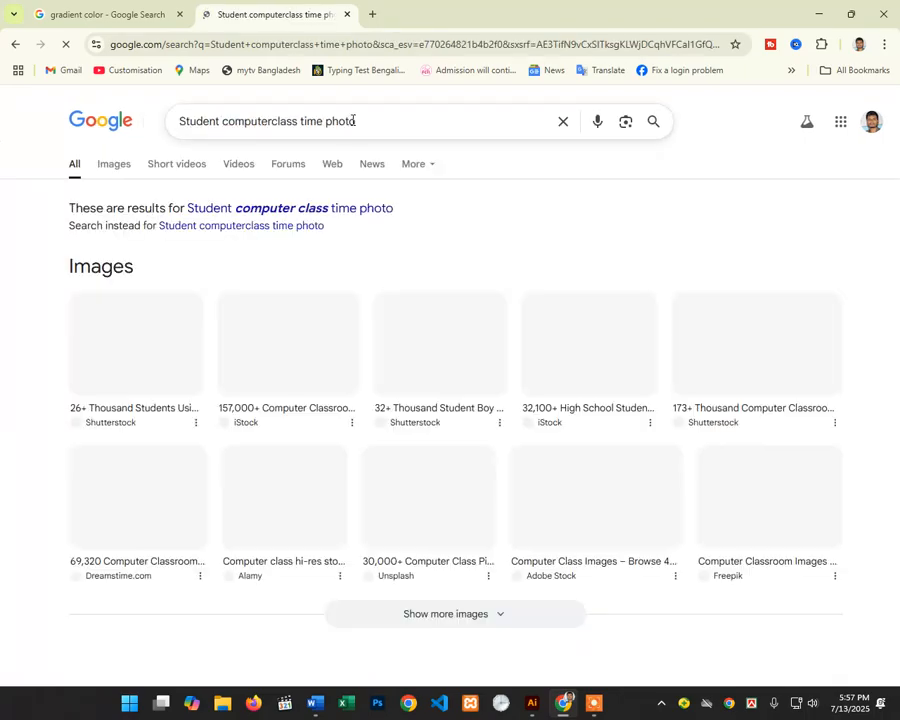
{"action": "left_click", "coordinate": [268, 123]}
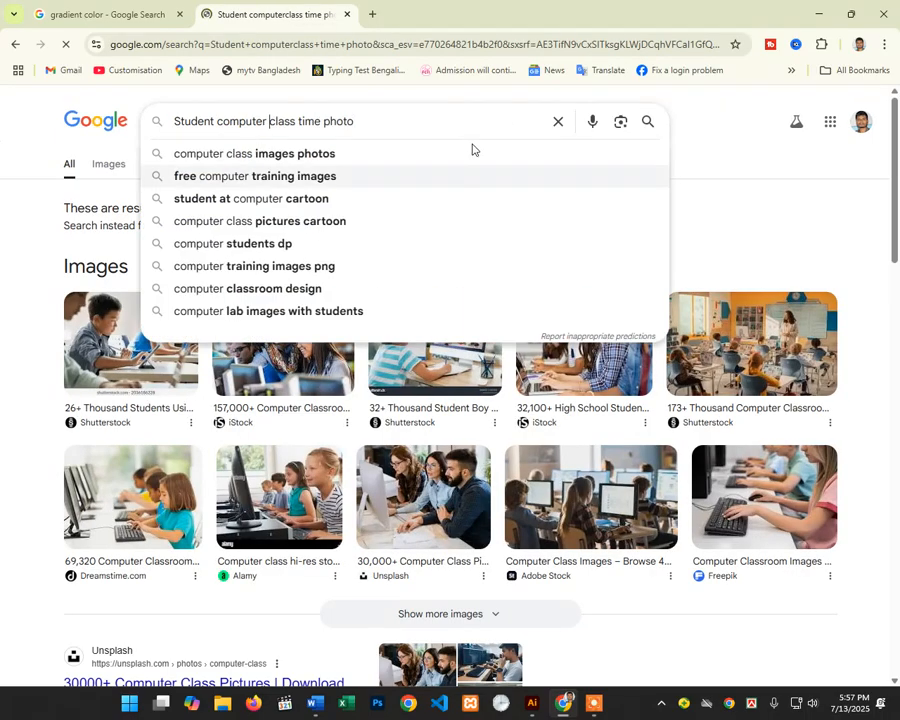
{"action": "key", "text": "Return"}
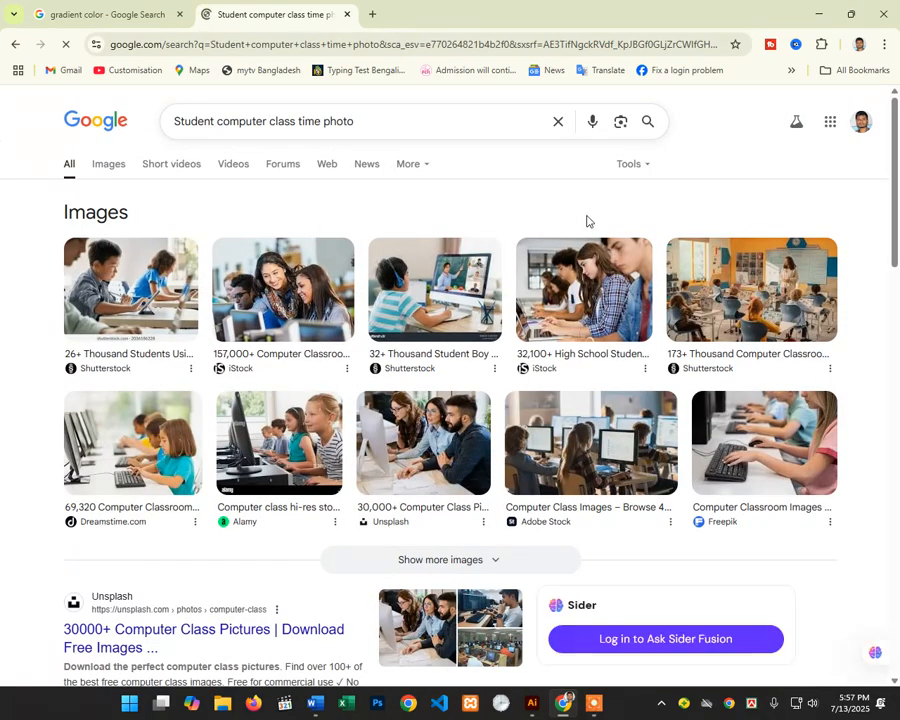
Step: Copy the Adobe Stock classroom computer photo from its preview and minimize Chrome
{"action": "scroll", "coordinate": [587, 221], "scroll_direction": "down", "scroll_amount": 2}
{"action": "left_click", "coordinate": [626, 376]}
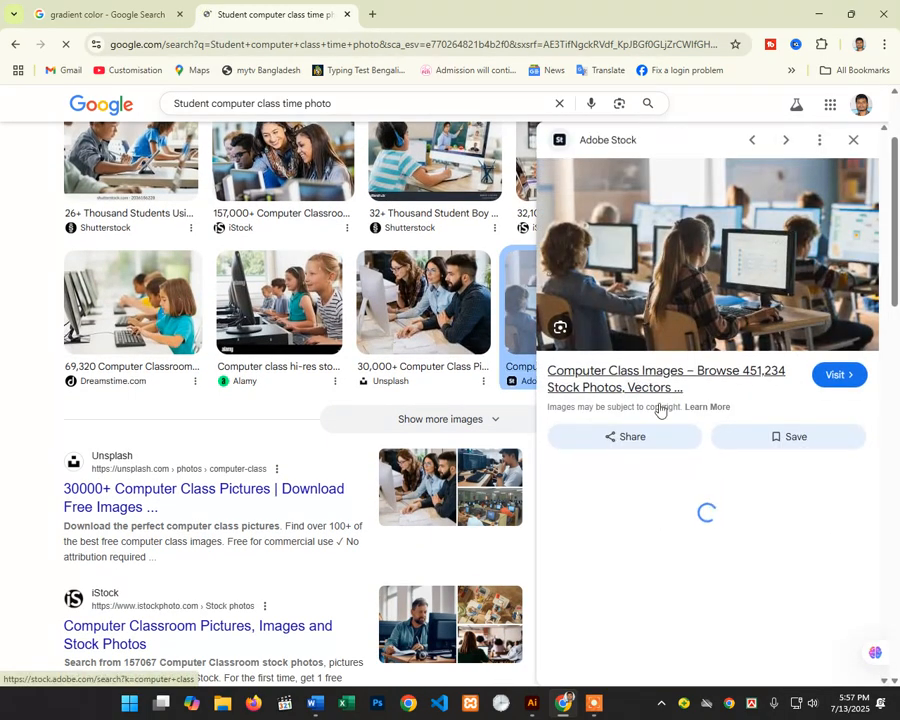
{"action": "right_click", "coordinate": [676, 254]}
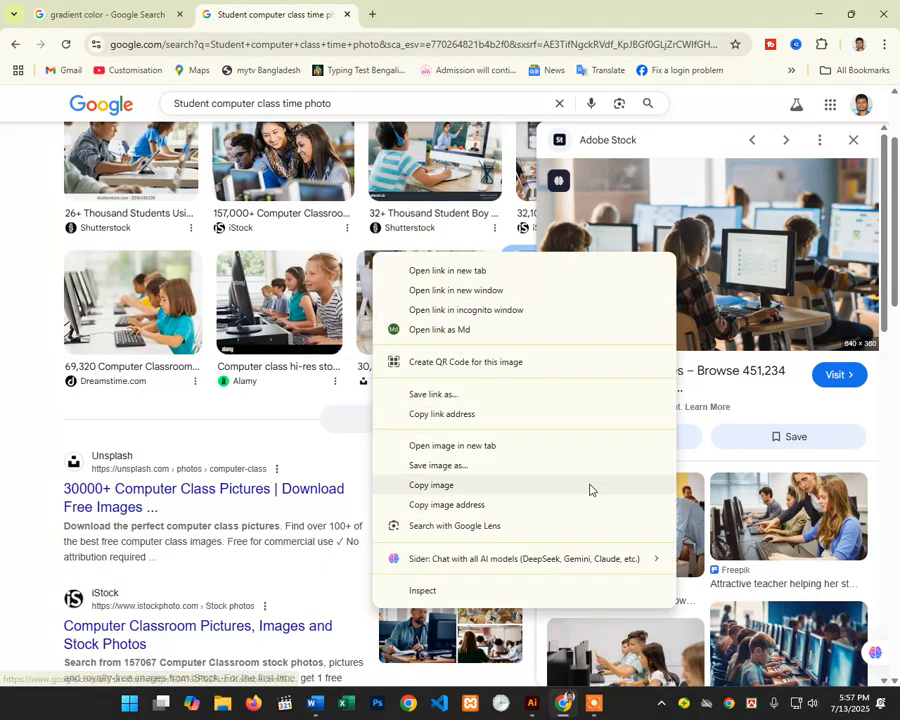
{"action": "left_click", "coordinate": [511, 490]}
{"action": "left_click", "coordinate": [818, 14]}
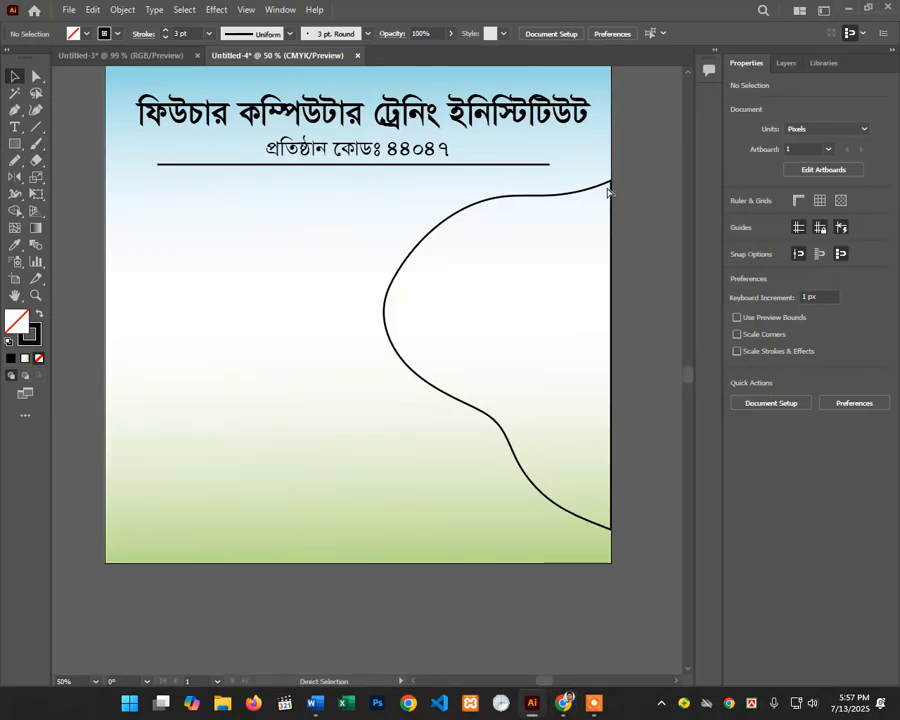
{"action": "key", "text": "ctrl+v"}
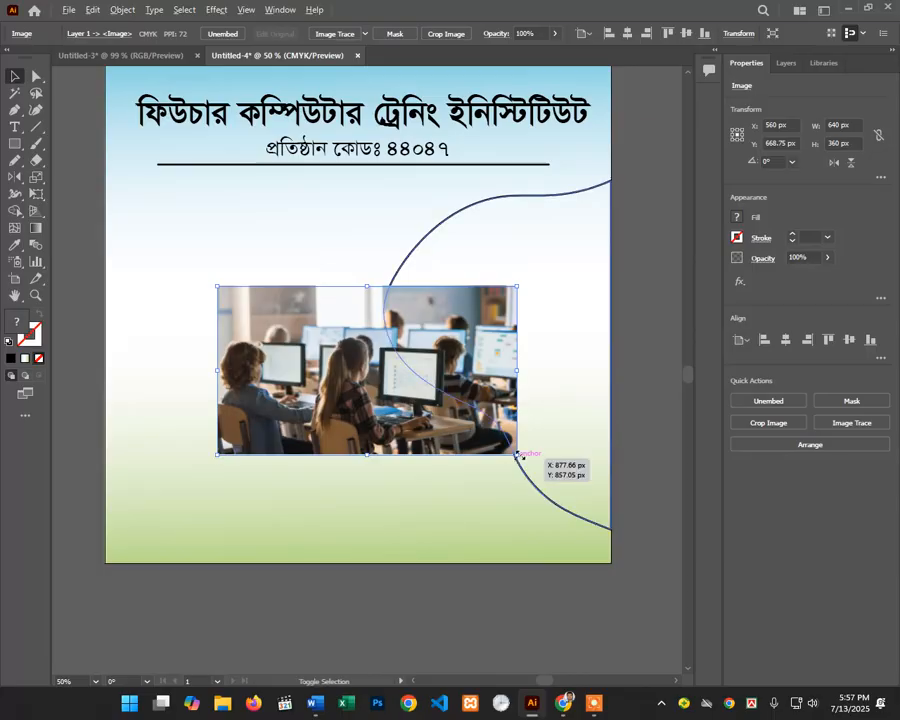
{"action": "left_click_drag", "start_coordinate": [518, 455], "coordinate": [665, 537]}
{"action": "left_click_drag", "start_coordinate": [498, 428], "coordinate": [578, 391]}
{"action": "key", "text": "ctrl+minus"}
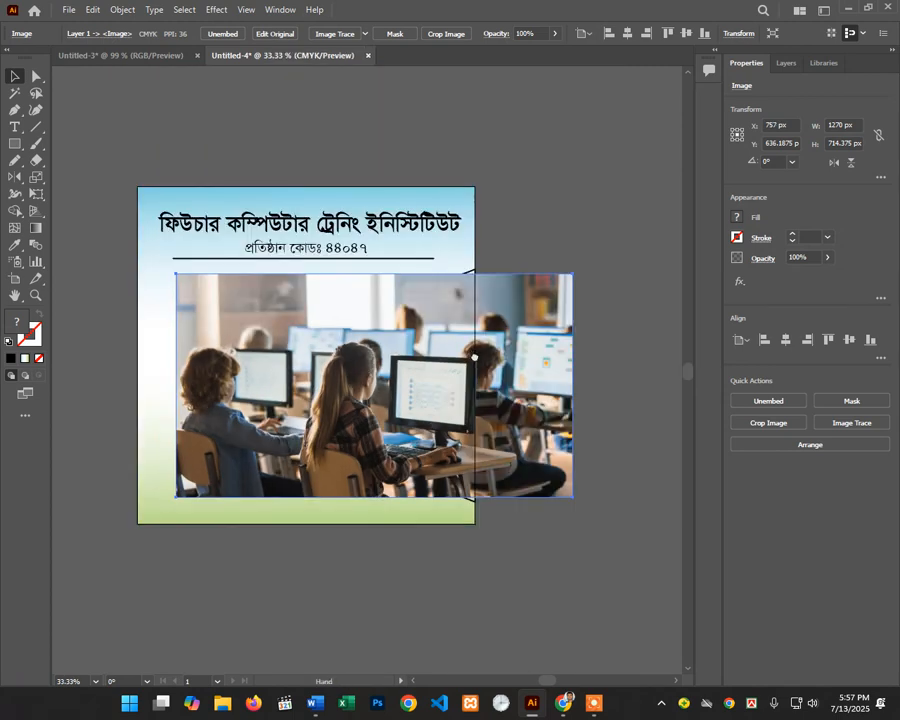
{"action": "left_click_drag", "start_coordinate": [517, 356], "coordinate": [571, 358]}
{"action": "left_click_drag", "start_coordinate": [667, 490], "coordinate": [595, 478]}
{"action": "key", "text": "Delete"}
Step: Bring back the image results, load more images and close the open preview
{"action": "left_click", "coordinate": [564, 702]}
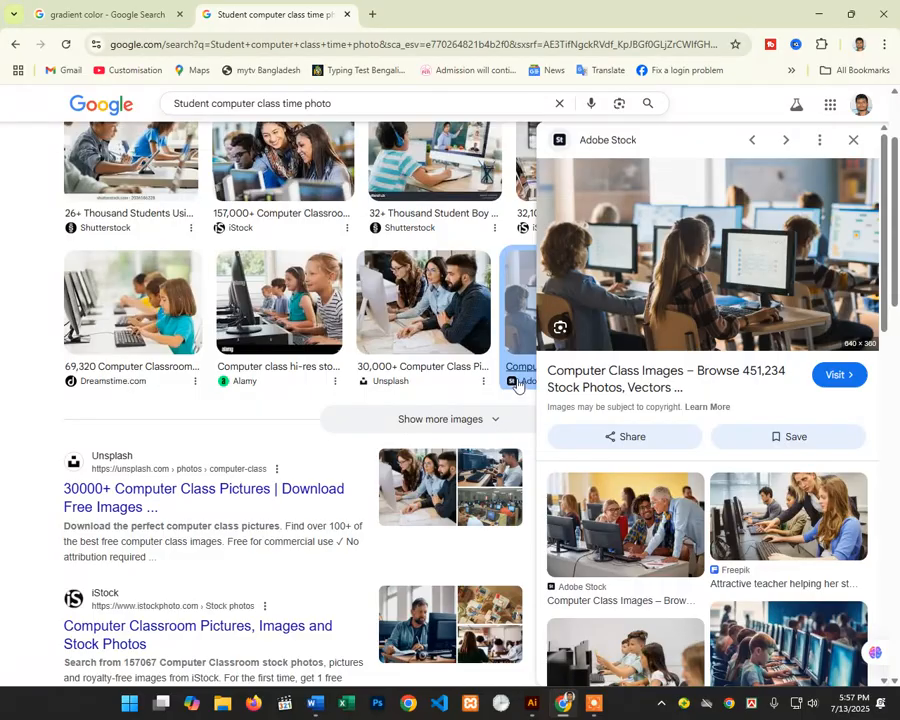
{"action": "scroll", "coordinate": [688, 324], "scroll_direction": "down", "scroll_amount": 5}
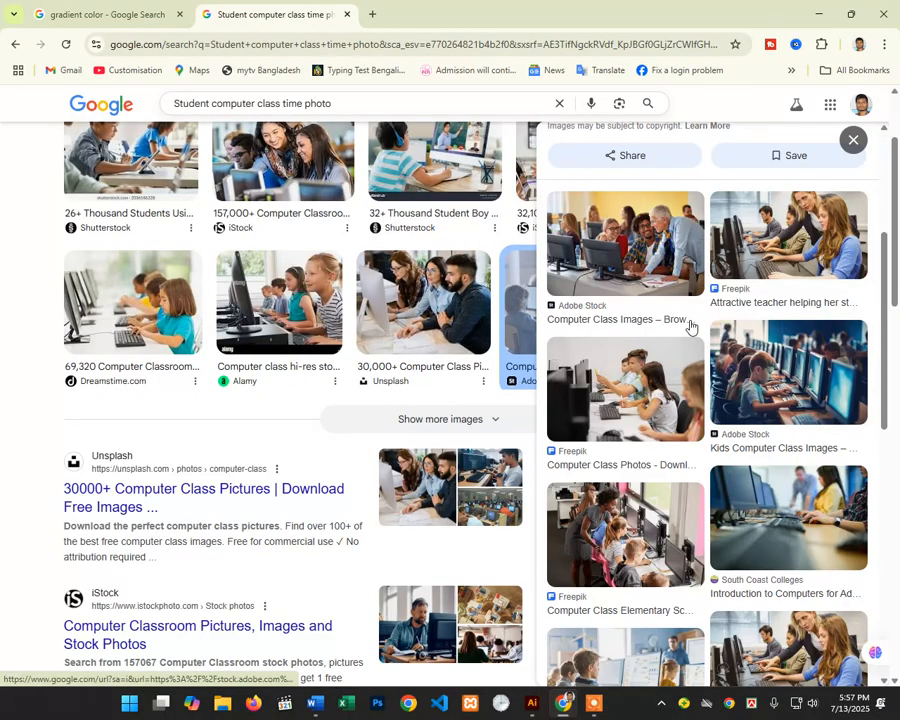
{"action": "scroll", "coordinate": [328, 317], "scroll_direction": "up", "scroll_amount": 3}
{"action": "scroll", "coordinate": [446, 336], "scroll_direction": "down", "scroll_amount": 3}
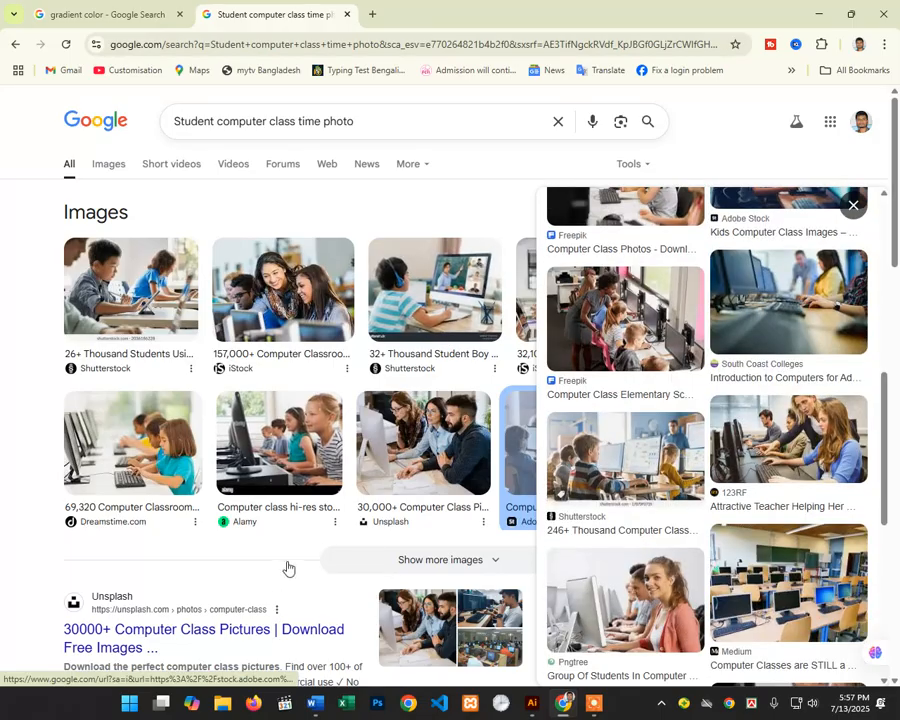
{"action": "left_click", "coordinate": [421, 562]}
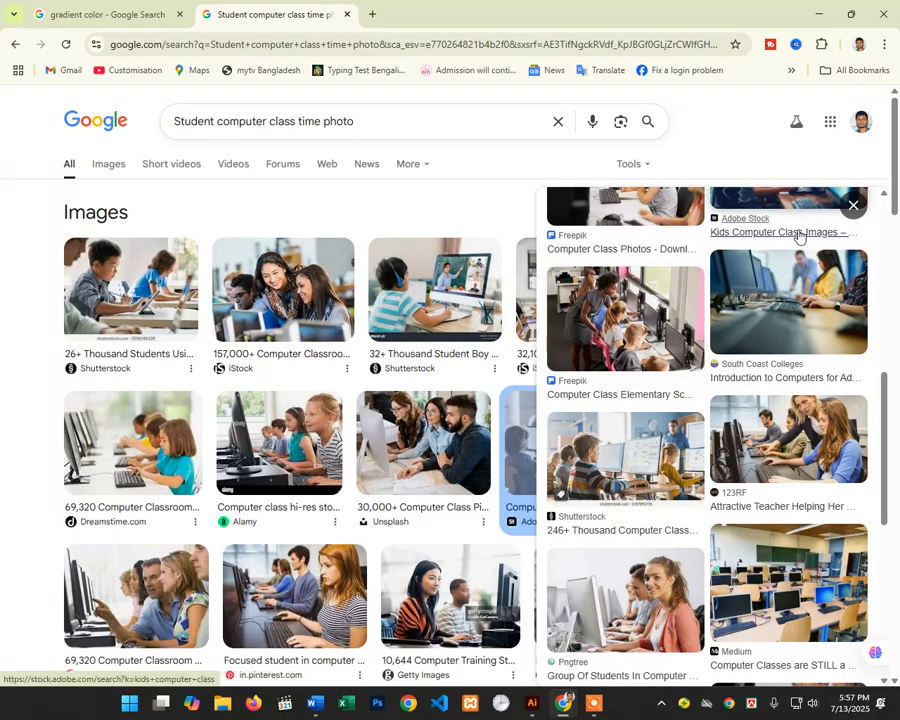
{"action": "left_click", "coordinate": [853, 207]}
Step: Switch to the full image results and scroll down through the grid
{"action": "scroll", "coordinate": [285, 394], "scroll_direction": "down", "scroll_amount": 5}
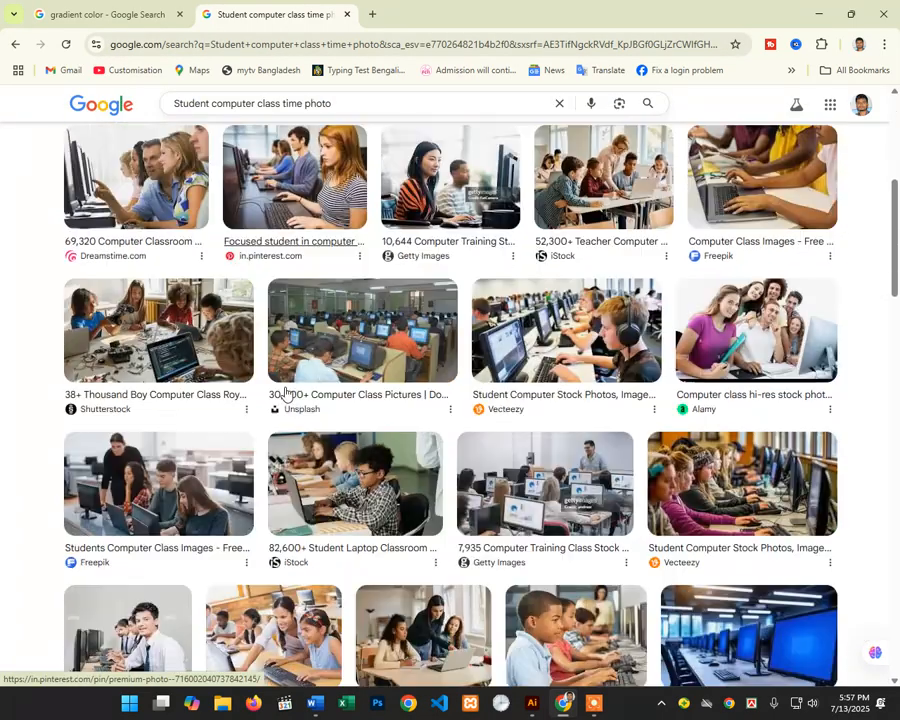
{"action": "scroll", "coordinate": [285, 394], "scroll_direction": "down", "scroll_amount": 4}
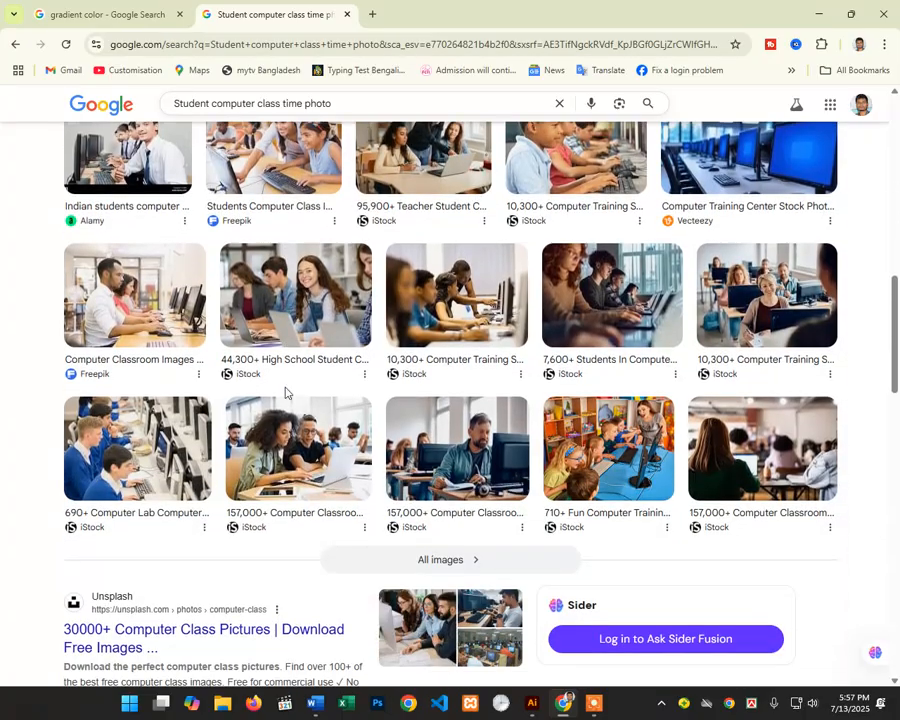
{"action": "left_click", "coordinate": [461, 562]}
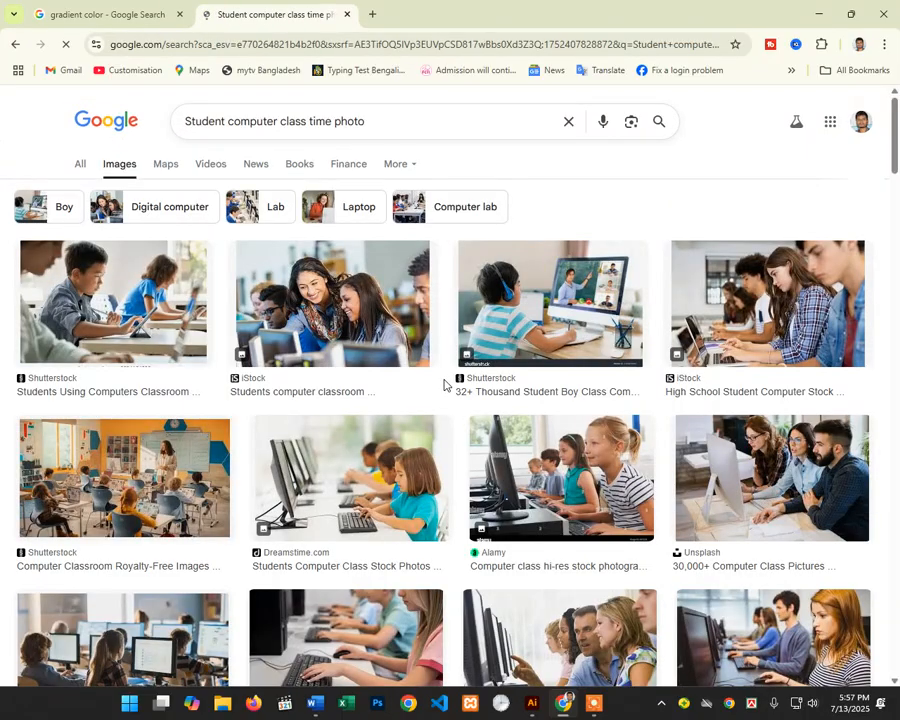
{"action": "scroll", "coordinate": [444, 384], "scroll_direction": "down", "scroll_amount": 2}
{"action": "scroll", "coordinate": [445, 385], "scroll_direction": "down", "scroll_amount": 4}
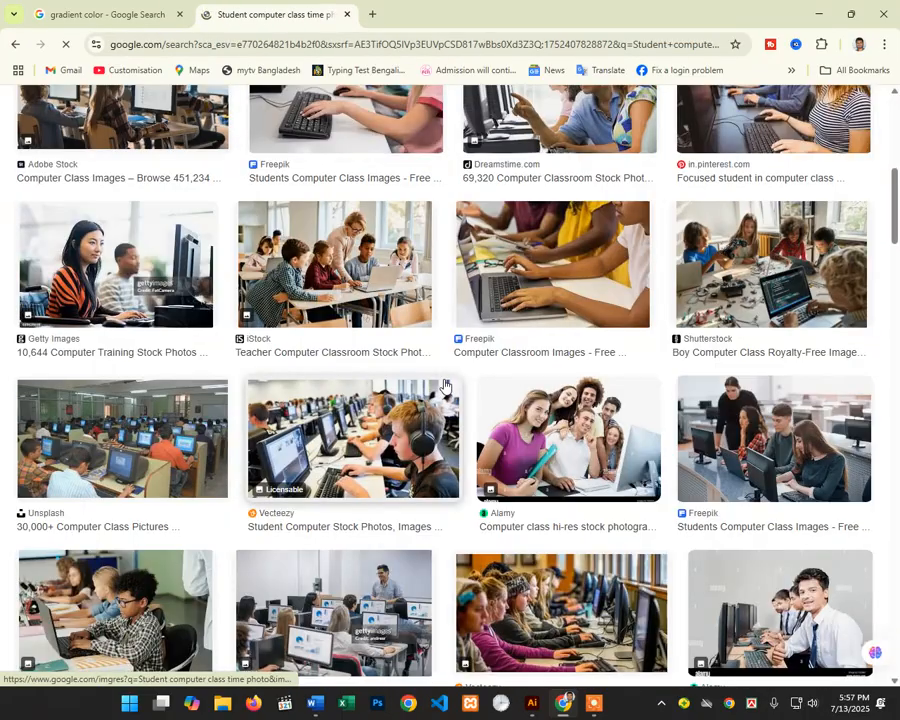
{"action": "scroll", "coordinate": [445, 385], "scroll_direction": "down", "scroll_amount": 3}
{"action": "scroll", "coordinate": [445, 385], "scroll_direction": "down", "scroll_amount": 8}
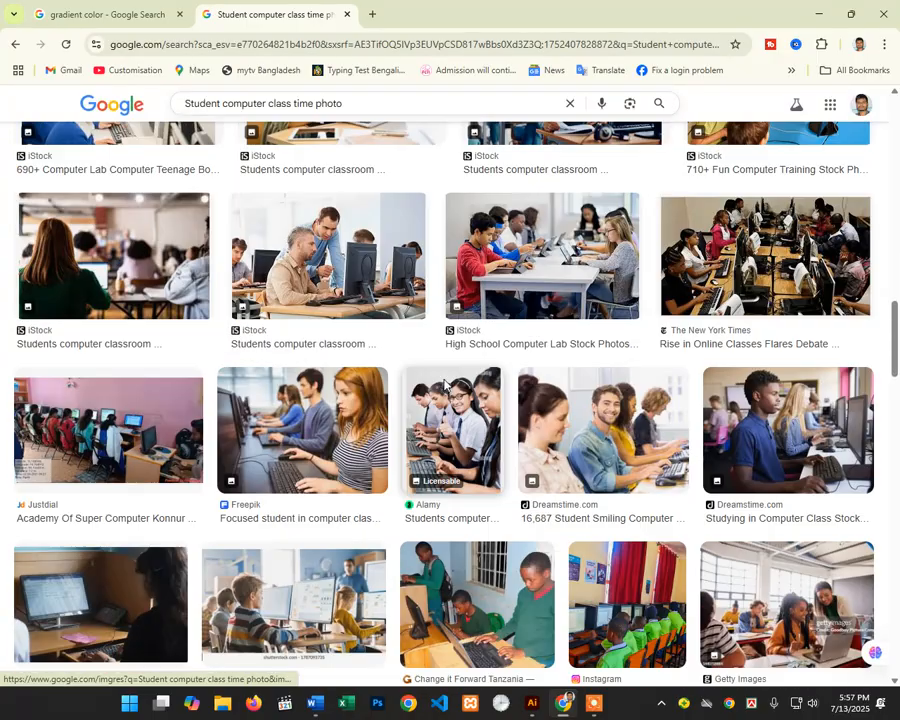
{"action": "scroll", "coordinate": [445, 385], "scroll_direction": "down", "scroll_amount": 6}
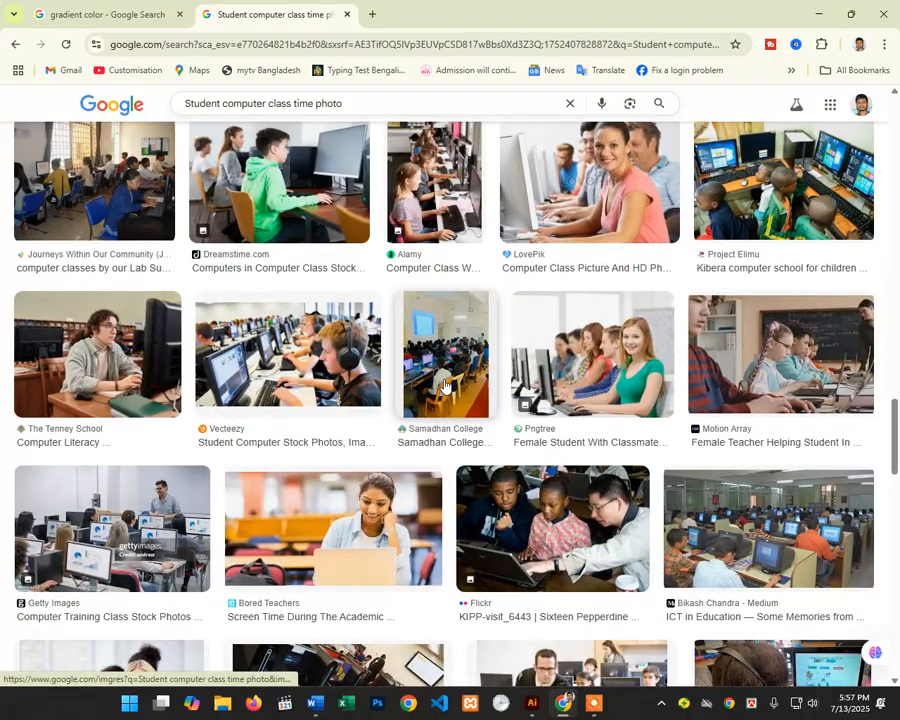
Step: Copy the Samadhan College computer lab photo from its preview and minimize Chrome
{"action": "left_click", "coordinate": [444, 378]}
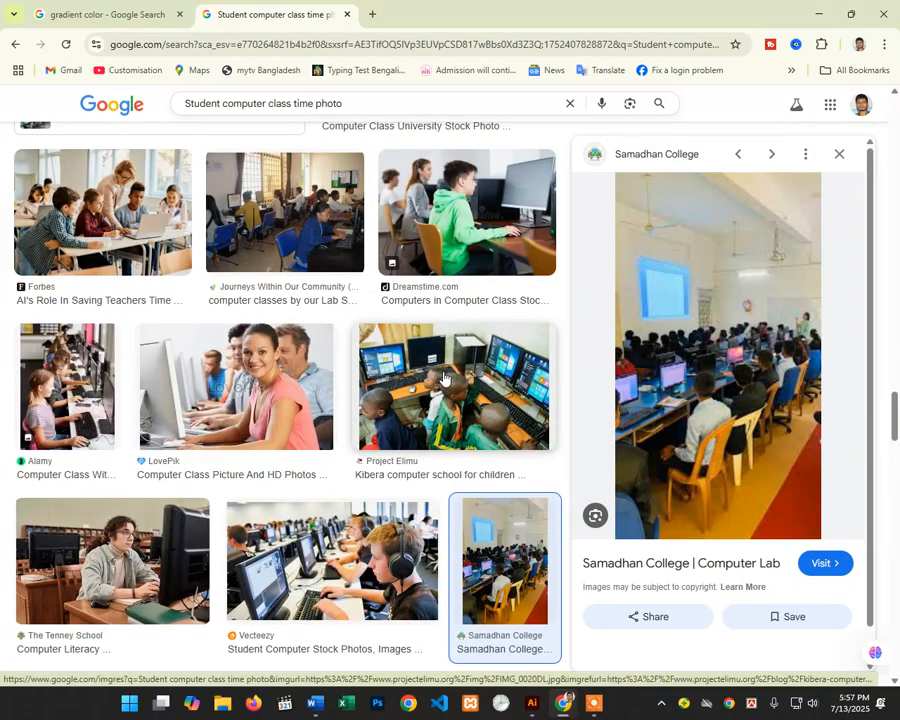
{"action": "right_click", "coordinate": [683, 306]}
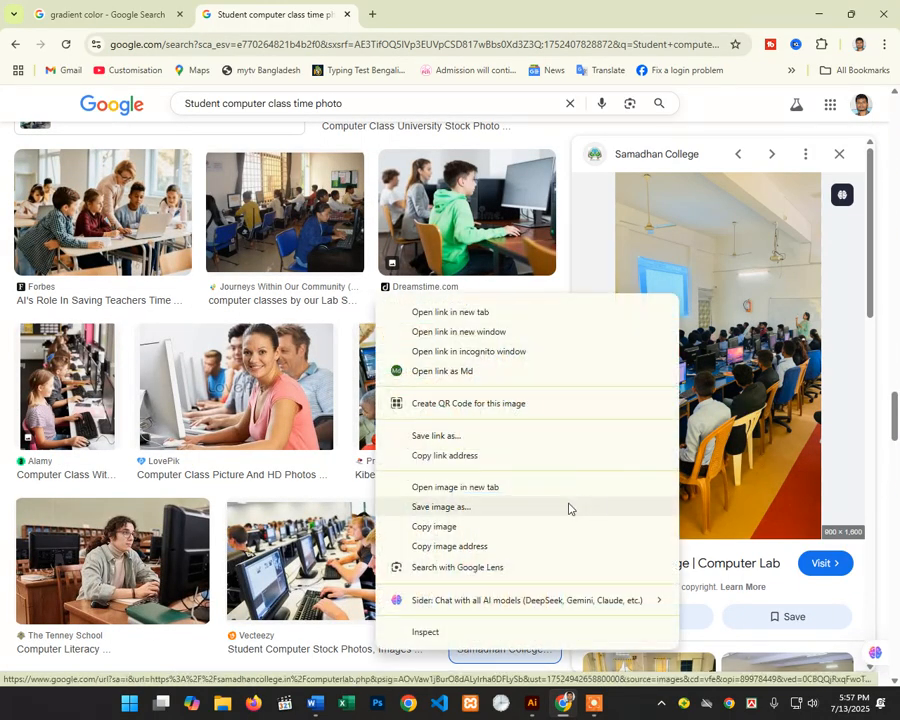
{"action": "left_click", "coordinate": [532, 524]}
{"action": "left_click", "coordinate": [819, 14]}
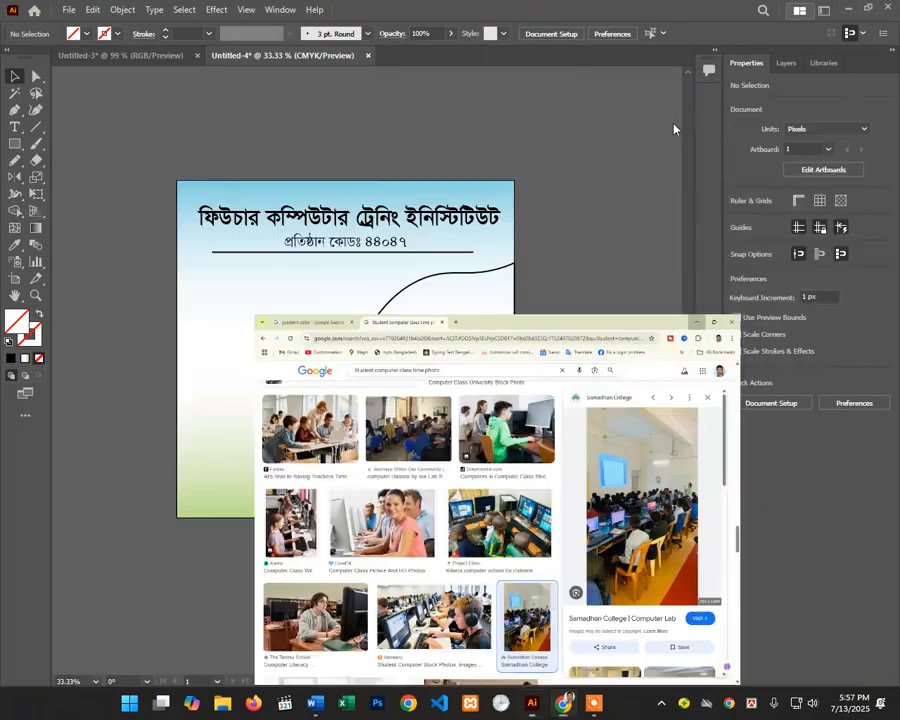
Step: Paste the computer lab photo and scale it down onto the right side of the artboard
{"action": "key", "text": "ctrl+v"}
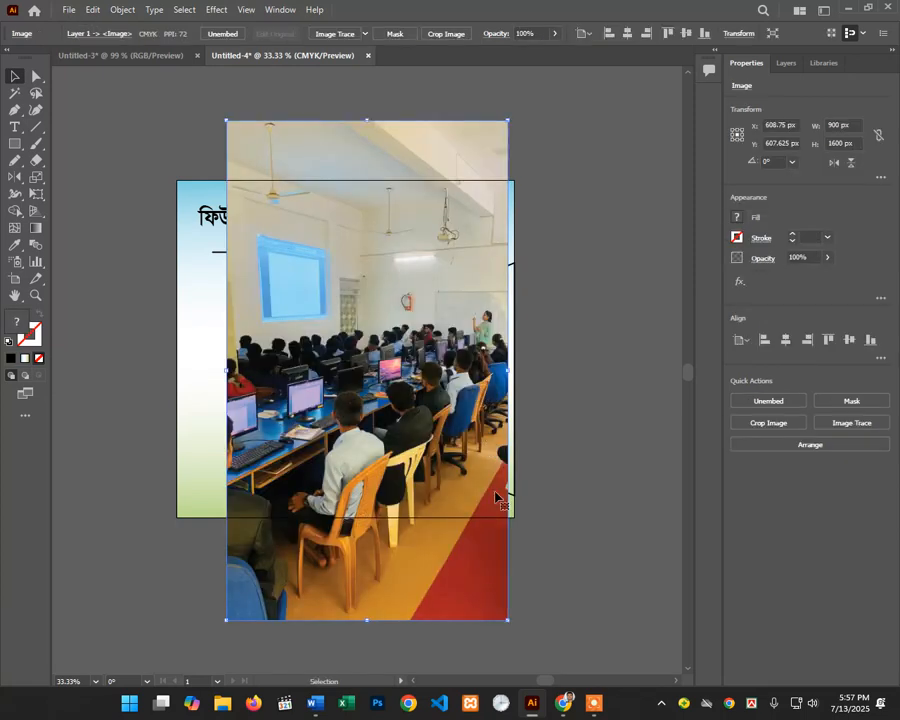
{"action": "left_click_drag", "start_coordinate": [507, 620], "coordinate": [460, 581]}
{"action": "left_click_drag", "start_coordinate": [410, 474], "coordinate": [477, 472]}
{"action": "left_click_drag", "start_coordinate": [527, 530], "coordinate": [494, 482]}
Step: Send the photo to back and clip it inside the curved outline with Make Clipping Mask
{"action": "right_click", "coordinate": [494, 482]}
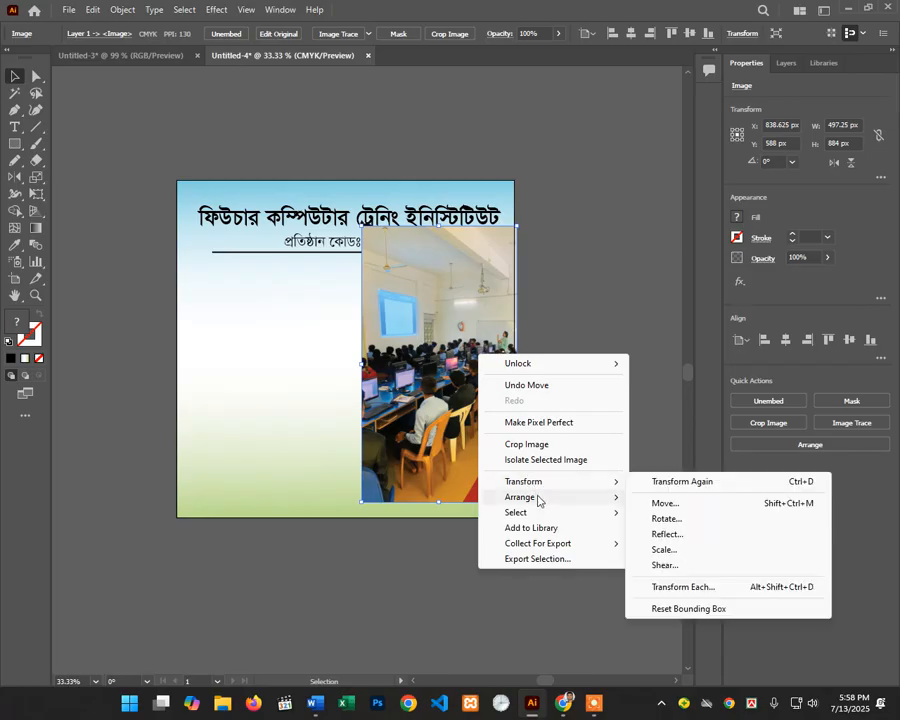
{"action": "mouse_move", "coordinate": [538, 497]}
{"action": "left_click", "coordinate": [677, 545]}
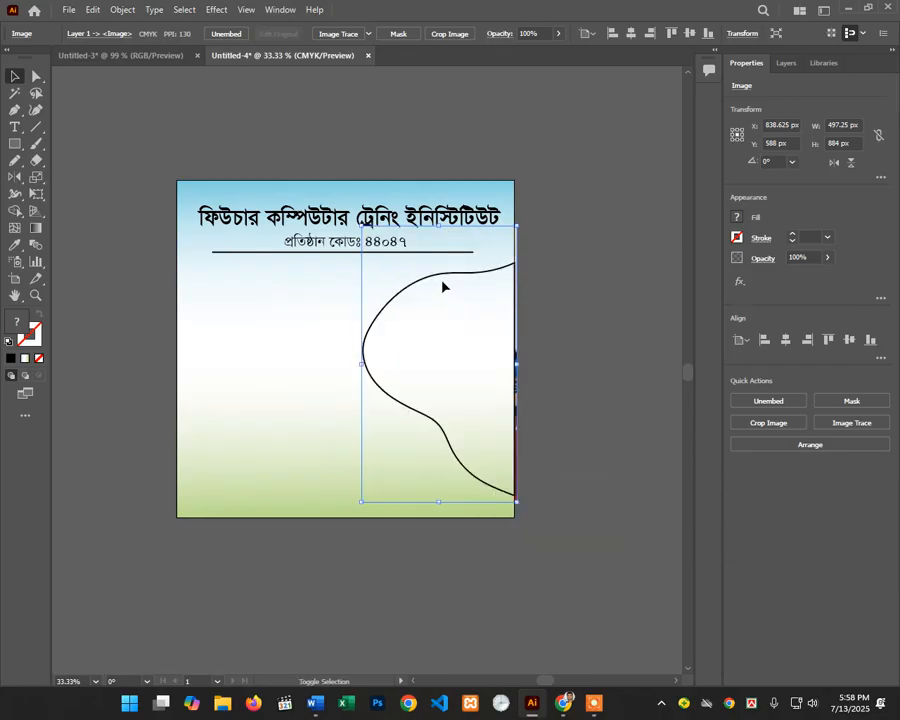
{"action": "left_click", "coordinate": [446, 273], "text": "shift"}
{"action": "right_click", "coordinate": [446, 273]}
{"action": "left_click", "coordinate": [527, 427]}
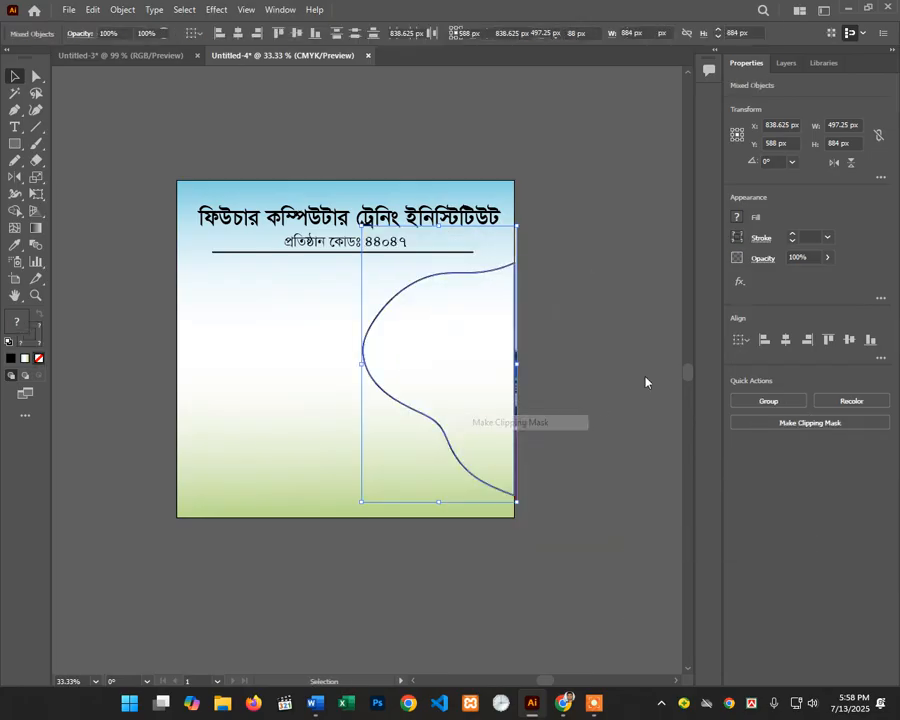
{"action": "left_click", "coordinate": [522, 350]}
{"action": "scroll", "coordinate": [522, 345], "scroll_direction": "up", "scroll_amount": 2}
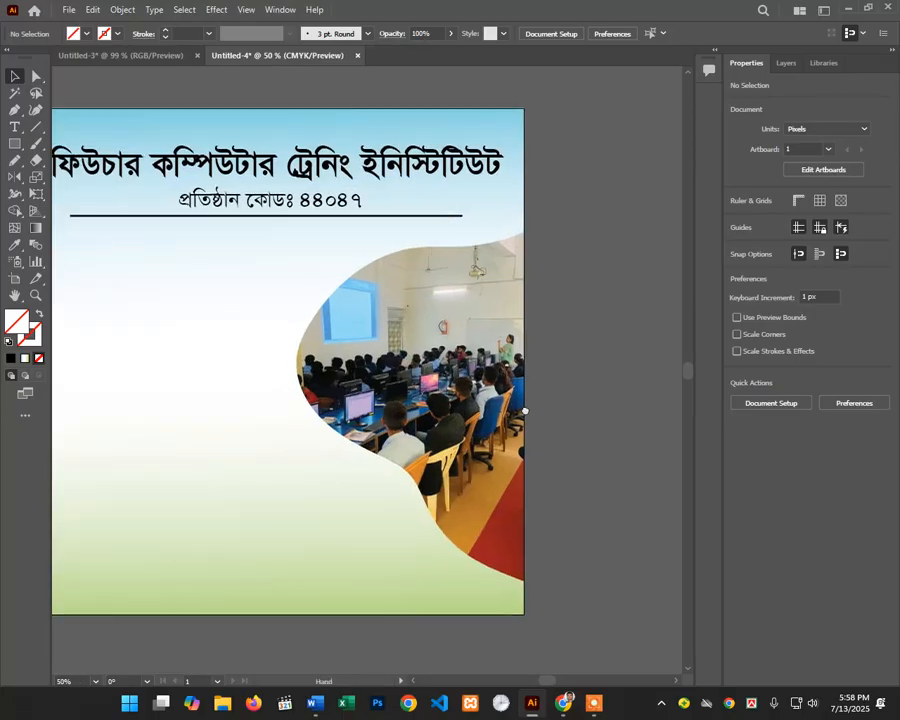
{"action": "left_click", "coordinate": [512, 383]}
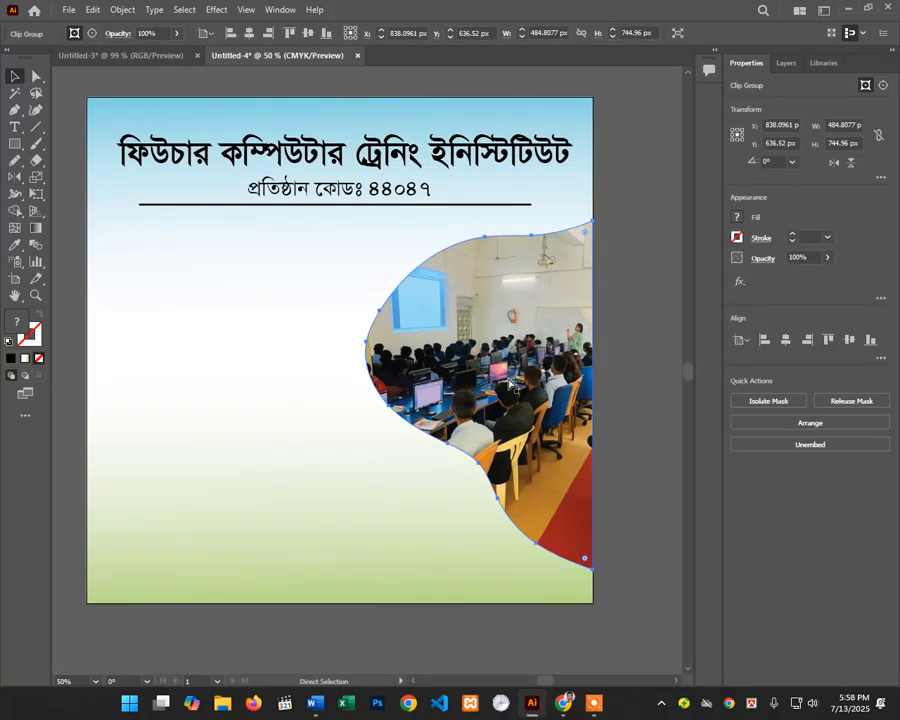
Step: Undo the duplicated clipped photo and move the unclipped photo off the artboard to the right
{"action": "left_click_drag", "start_coordinate": [508, 382], "coordinate": [382, 418]}
{"action": "key", "text": "ctrl+z"}
{"action": "key", "text": "ctrl+z"}
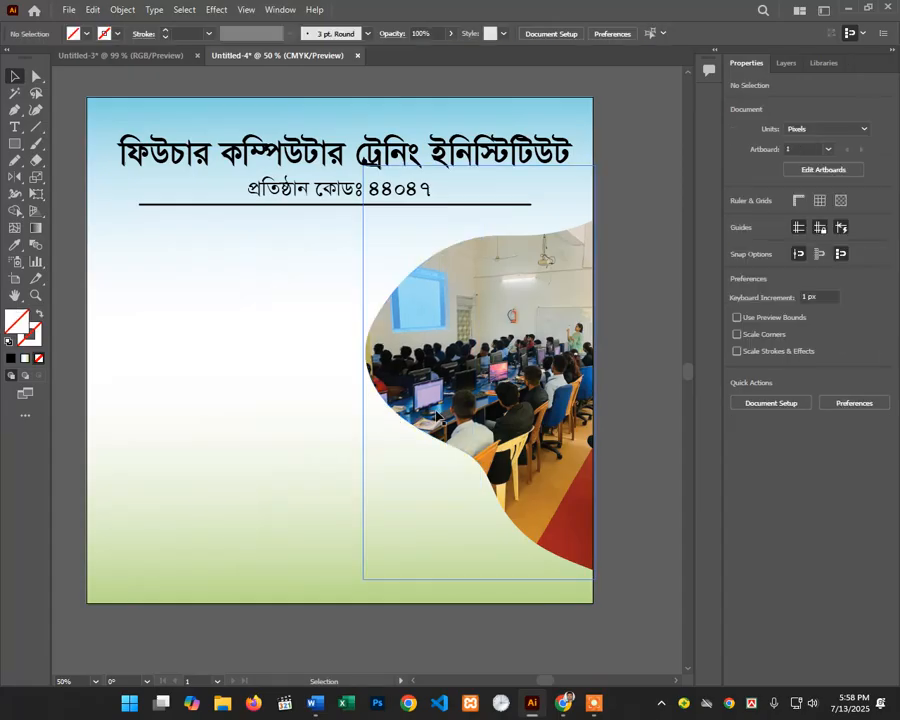
{"action": "key", "text": "ctrl+z"}
{"action": "key", "text": "ctrl+z"}
{"action": "key", "text": "ctrl+z"}
{"action": "key", "text": "ctrl+z"}
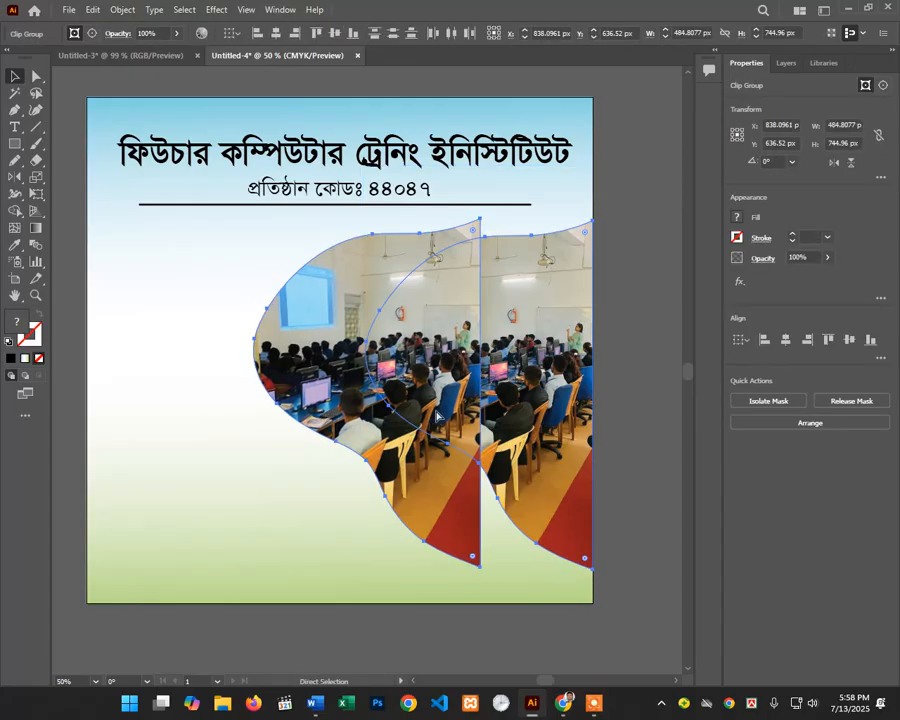
{"action": "left_click", "coordinate": [632, 400]}
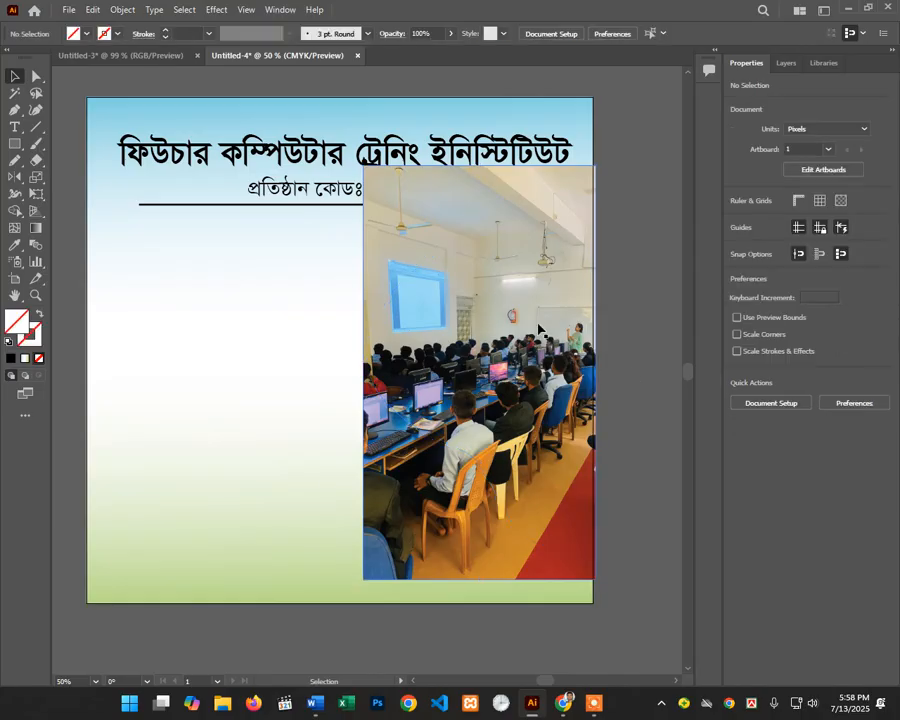
{"action": "left_click", "coordinate": [538, 330]}
{"action": "scroll", "coordinate": [352, 416], "scroll_direction": "down", "scroll_amount": 2}
{"action": "left_click_drag", "start_coordinate": [406, 365], "coordinate": [475, 361]}
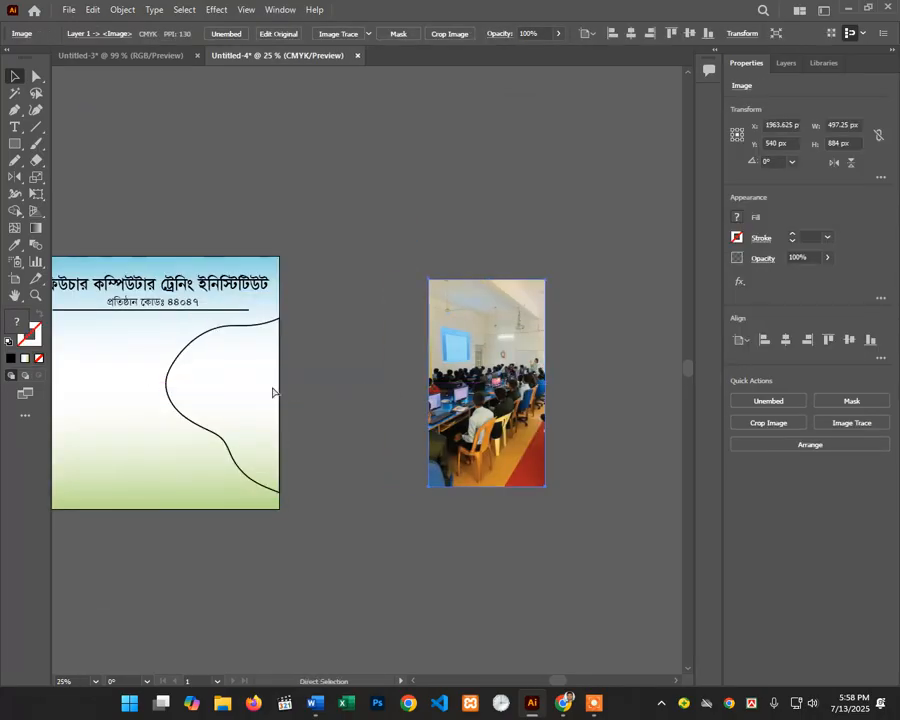
{"action": "left_click", "coordinate": [242, 381], "text": "ctrl"}
Step: Stretch the curved outline path taller toward the bottom of the artboard
{"action": "left_click", "coordinate": [307, 319]}
{"action": "left_click", "coordinate": [308, 311]}
{"action": "key", "text": "a"}
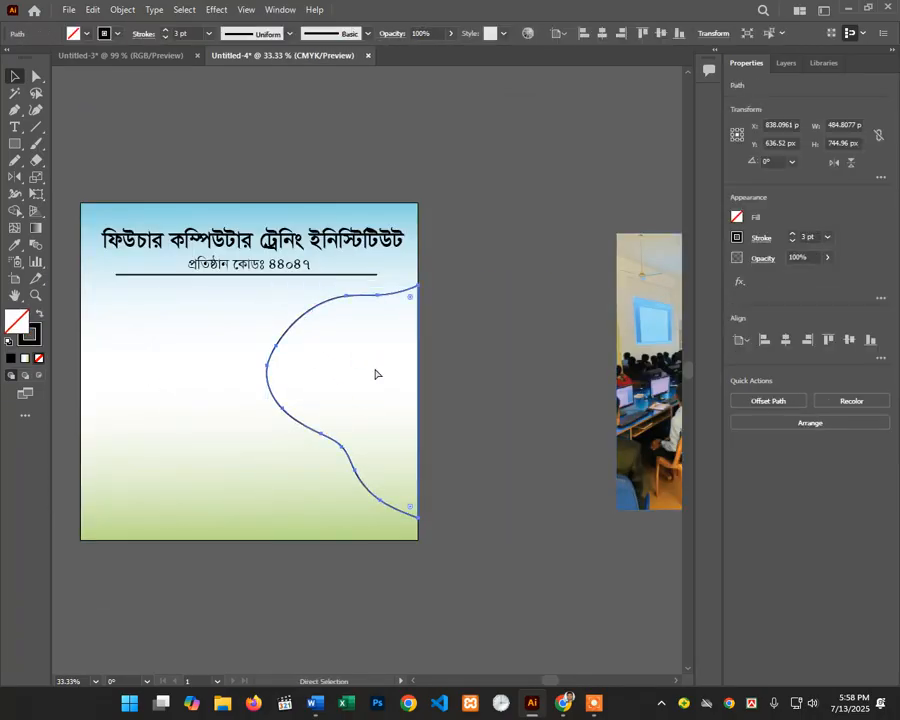
{"action": "key", "text": "v"}
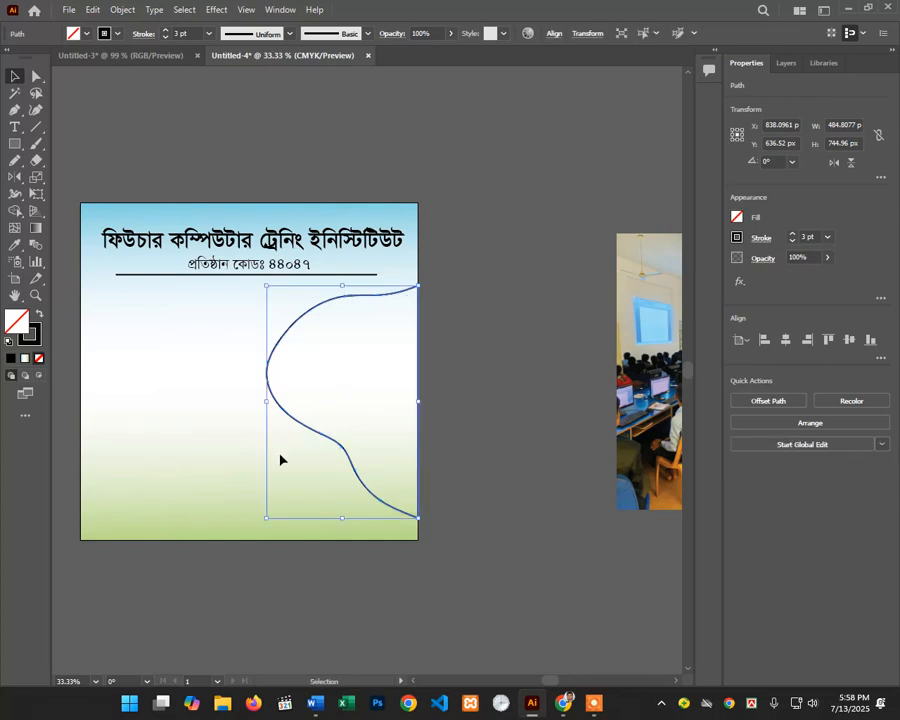
{"action": "left_click_drag", "start_coordinate": [267, 401], "coordinate": [254, 408]}
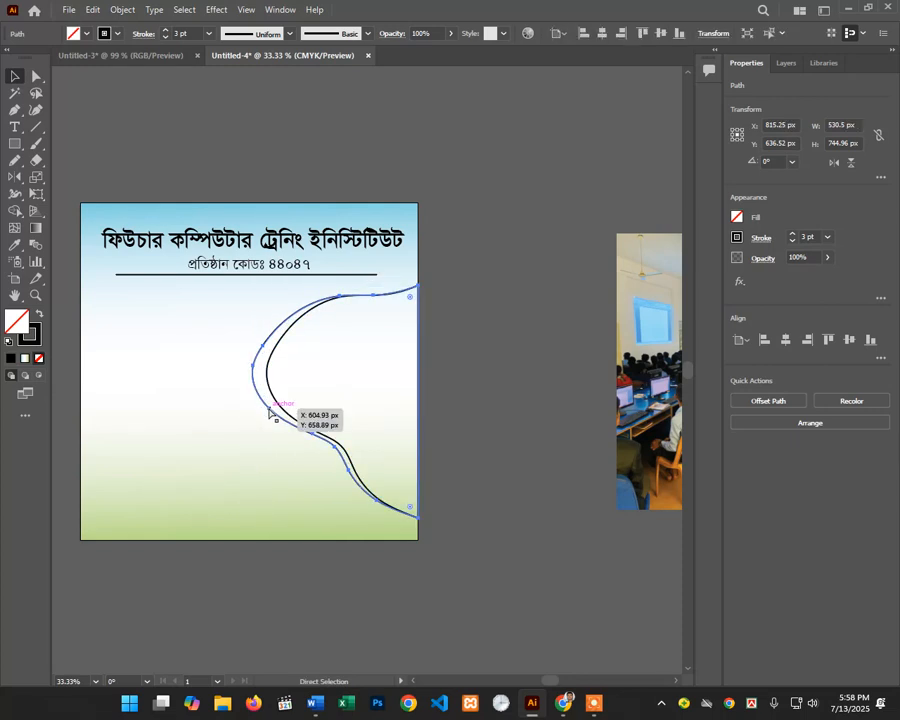
{"action": "key", "text": "ctrl+z"}
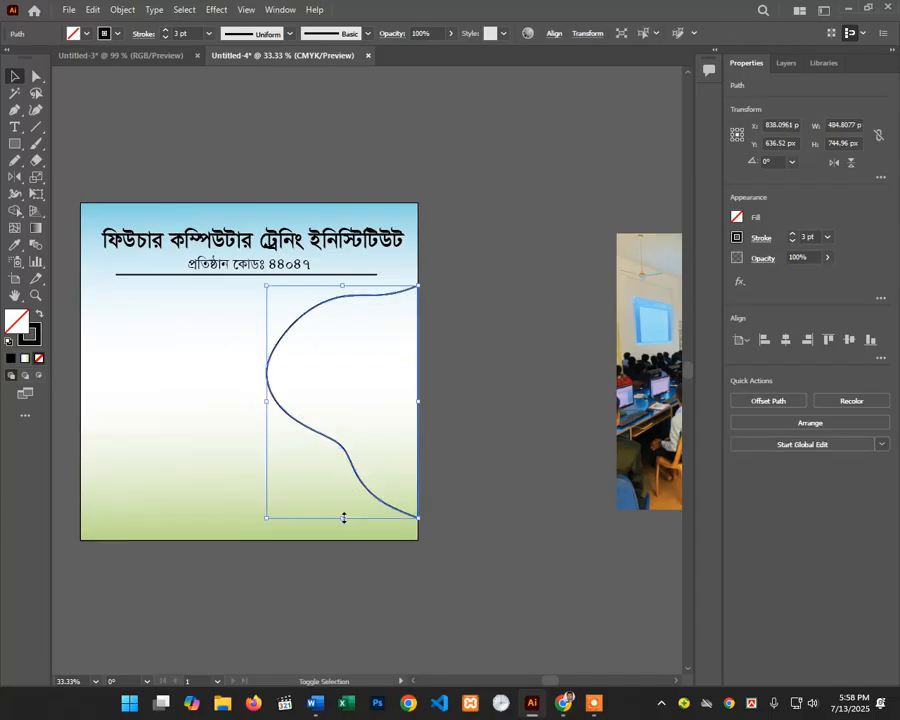
{"action": "left_click_drag", "start_coordinate": [343, 517], "coordinate": [339, 537]}
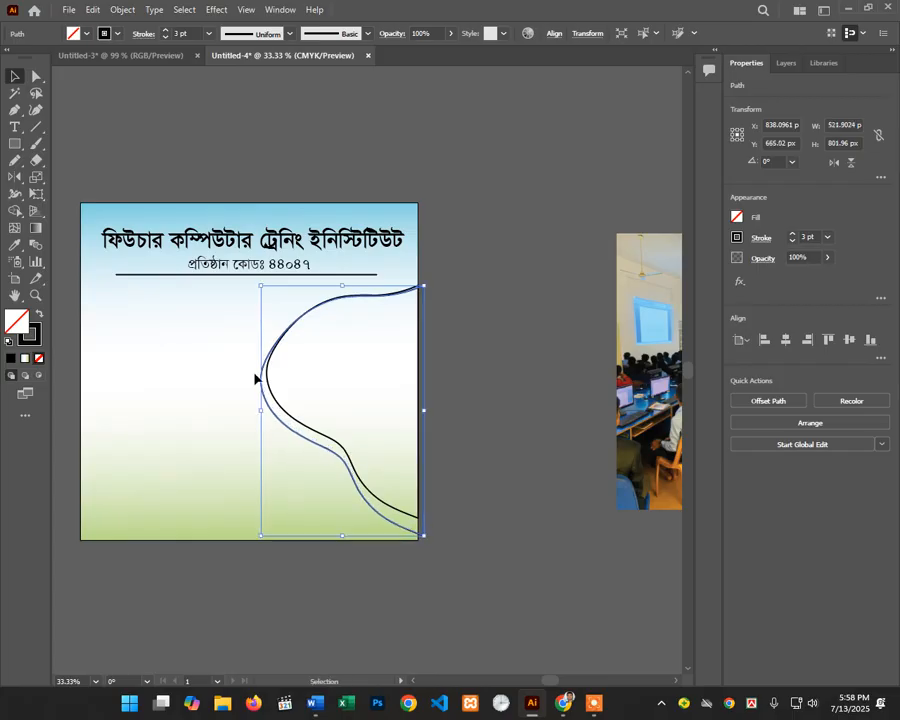
Step: Fill the curved shape solid black, nudge it up slightly, and give it a white stroke
{"action": "left_click", "coordinate": [41, 316]}
{"action": "left_click", "coordinate": [473, 267]}
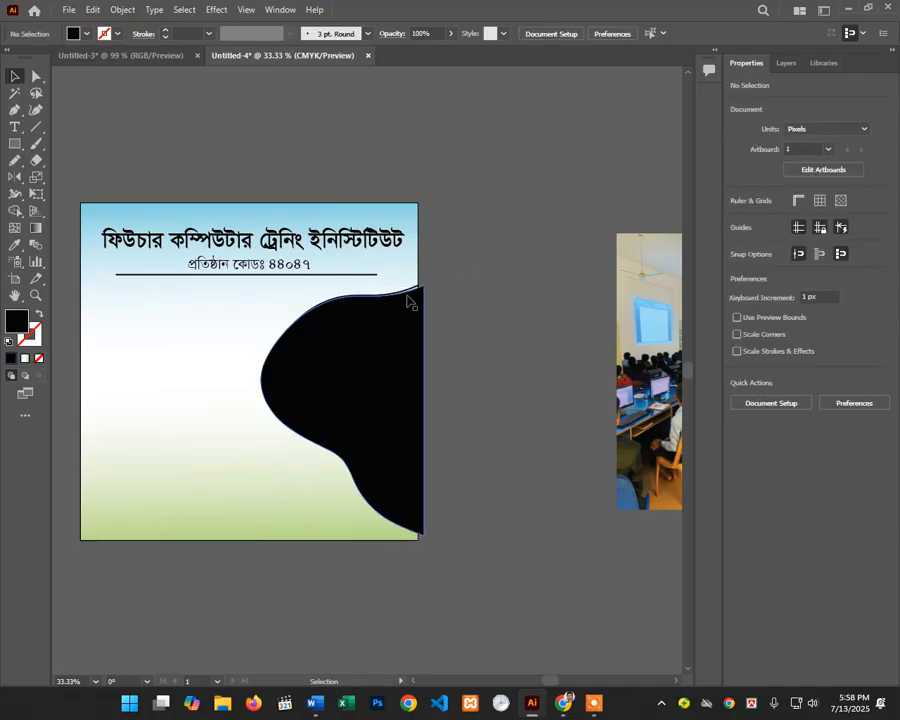
{"action": "left_click_drag", "start_coordinate": [397, 308], "coordinate": [407, 296]}
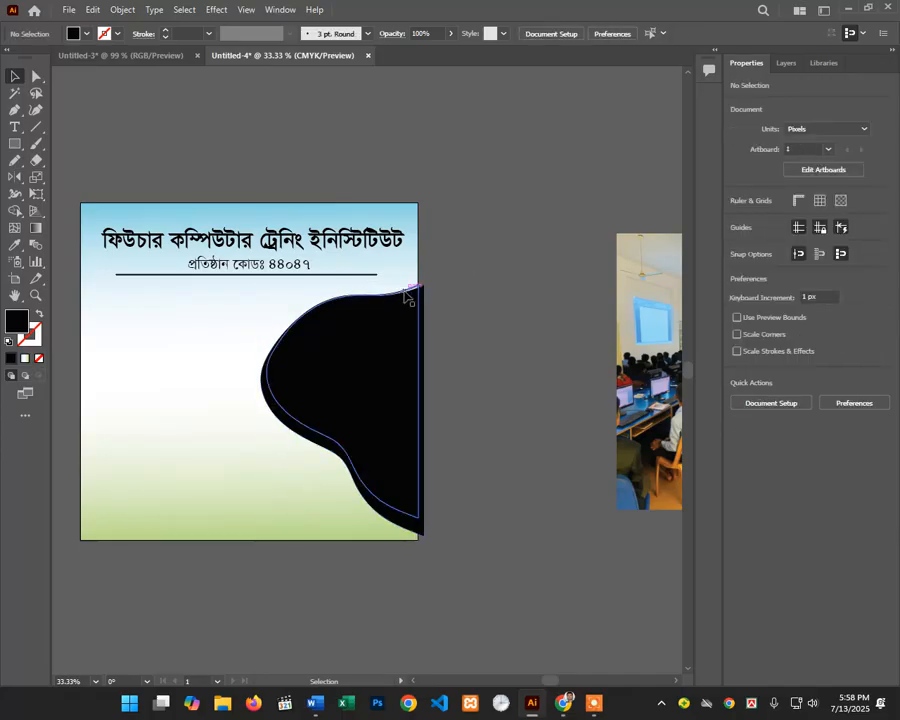
{"action": "left_click", "coordinate": [640, 296]}
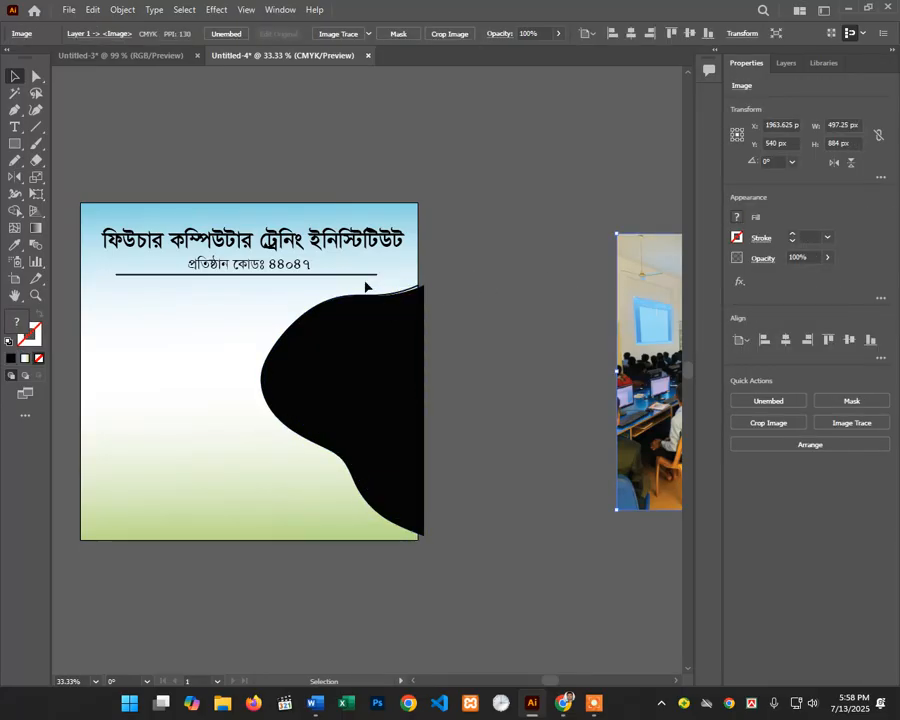
{"action": "left_click", "coordinate": [406, 290]}
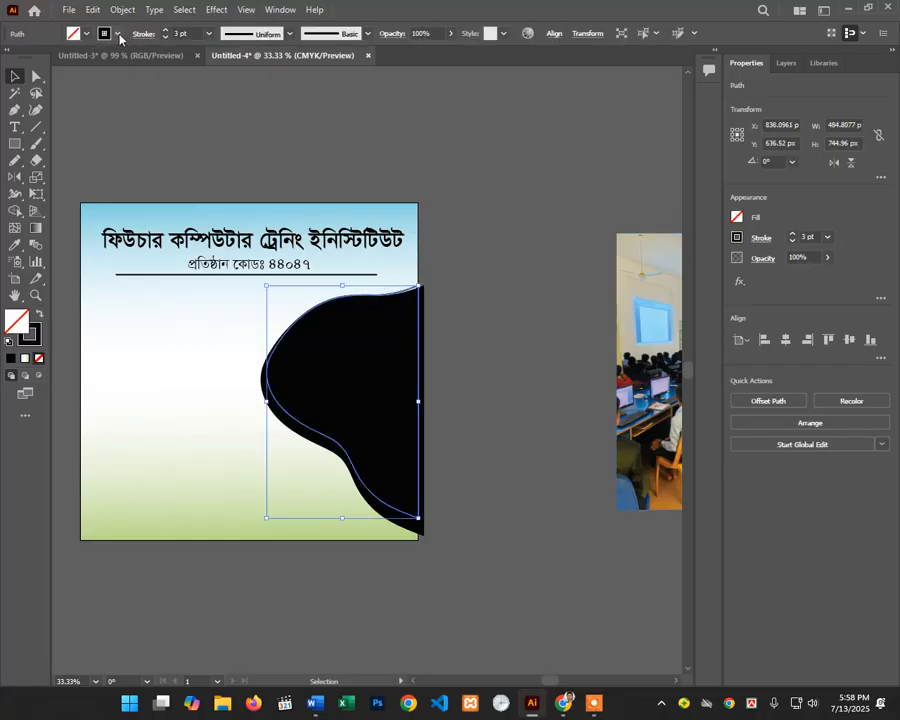
{"action": "left_click", "coordinate": [118, 34]}
{"action": "left_click", "coordinate": [30, 58]}
{"action": "left_click", "coordinate": [571, 242]}
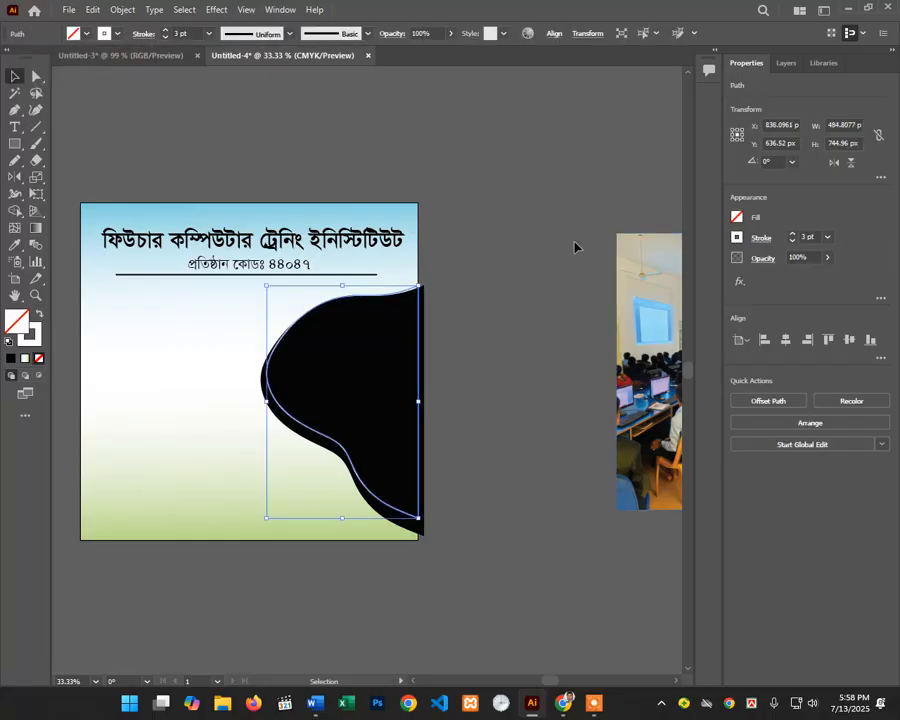
{"action": "left_click", "coordinate": [644, 325]}
Step: Place the computer-class photo over the black curved shape and send it to the back
{"action": "left_click_drag", "start_coordinate": [644, 325], "coordinate": [349, 361]}
{"action": "right_click", "coordinate": [349, 361]}
{"action": "mouse_move", "coordinate": [412, 500]}
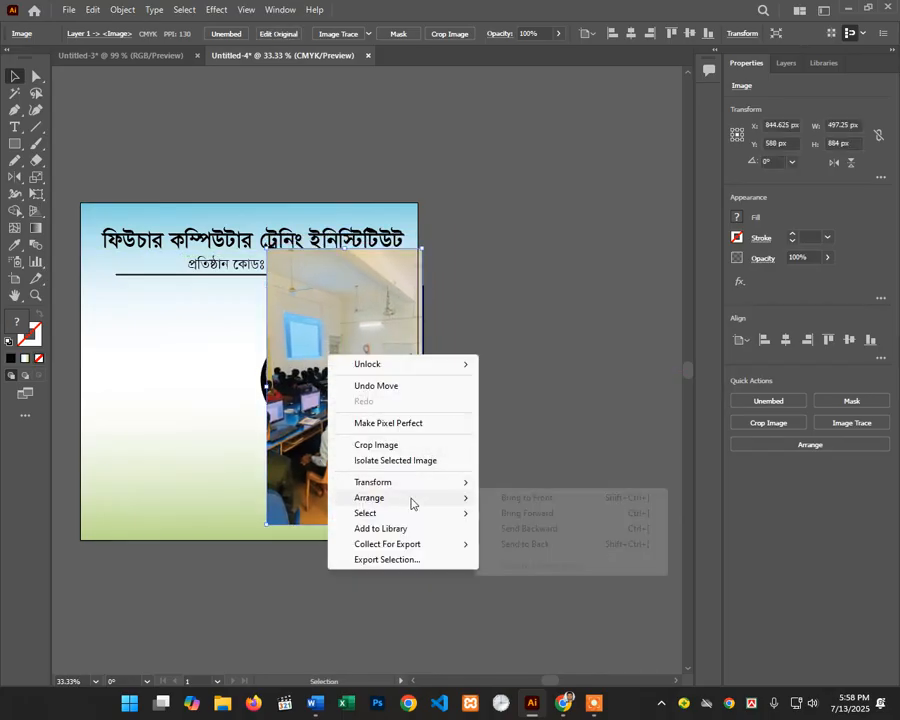
{"action": "left_click", "coordinate": [509, 541]}
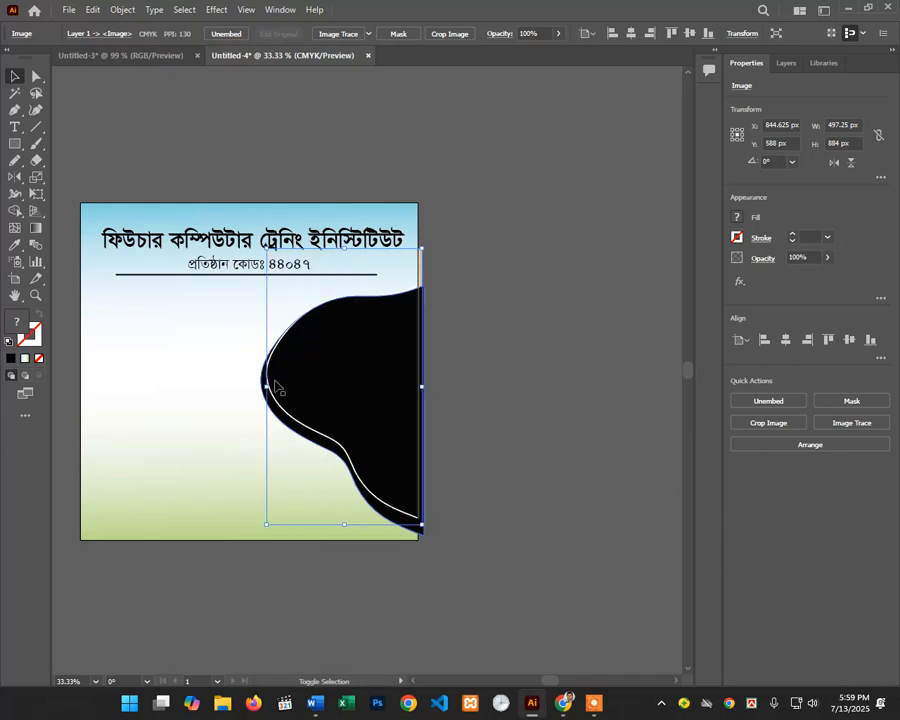
Step: Make a clipping mask from the photo and black shape, then zoom in on the result
{"action": "left_click", "coordinate": [277, 390], "text": "shift"}
{"action": "right_click", "coordinate": [277, 397]}
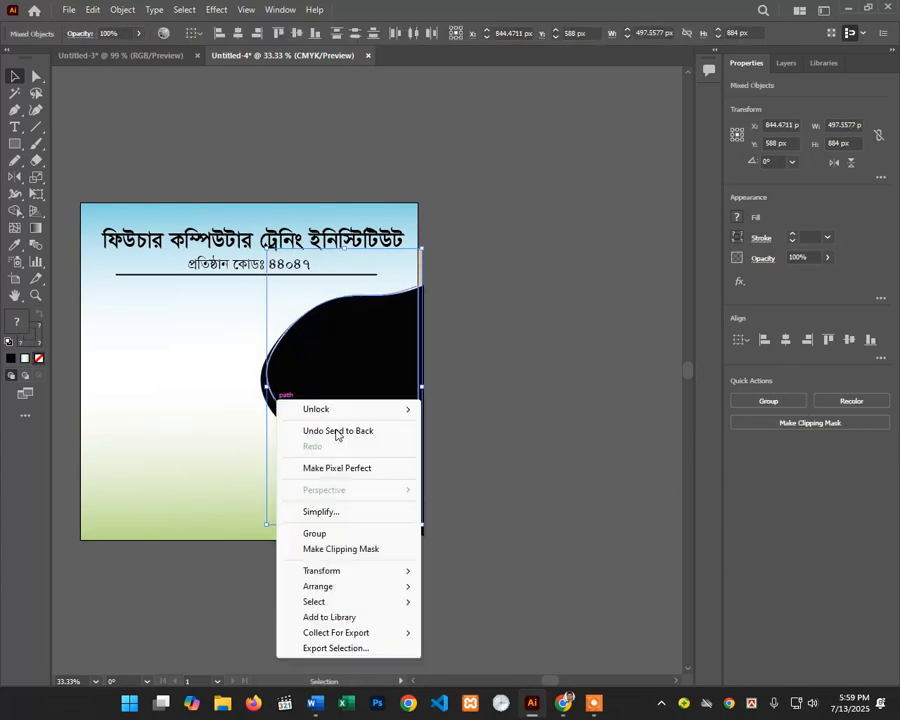
{"action": "left_click", "coordinate": [366, 548]}
{"action": "left_click", "coordinate": [526, 332]}
{"action": "scroll", "coordinate": [418, 377], "scroll_direction": "down", "scroll_amount": 1}
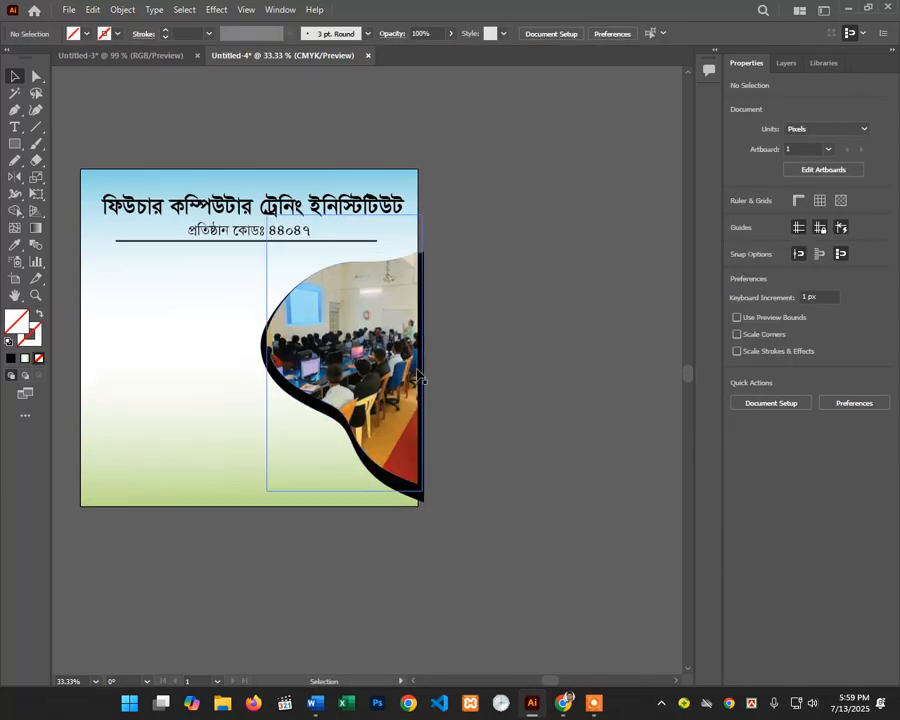
{"action": "scroll", "coordinate": [418, 377], "scroll_direction": "down", "scroll_amount": 1}
{"action": "left_click", "coordinate": [365, 424], "text": "ctrl"}
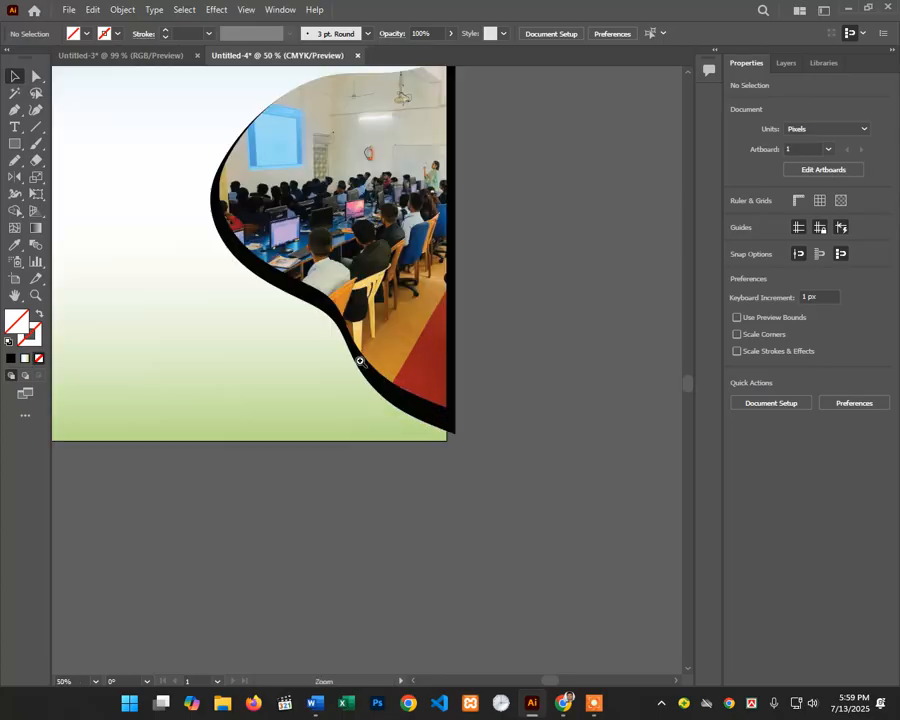
Step: Shorten the black curved border shape slightly from the bottom
{"action": "left_click", "coordinate": [320, 314]}
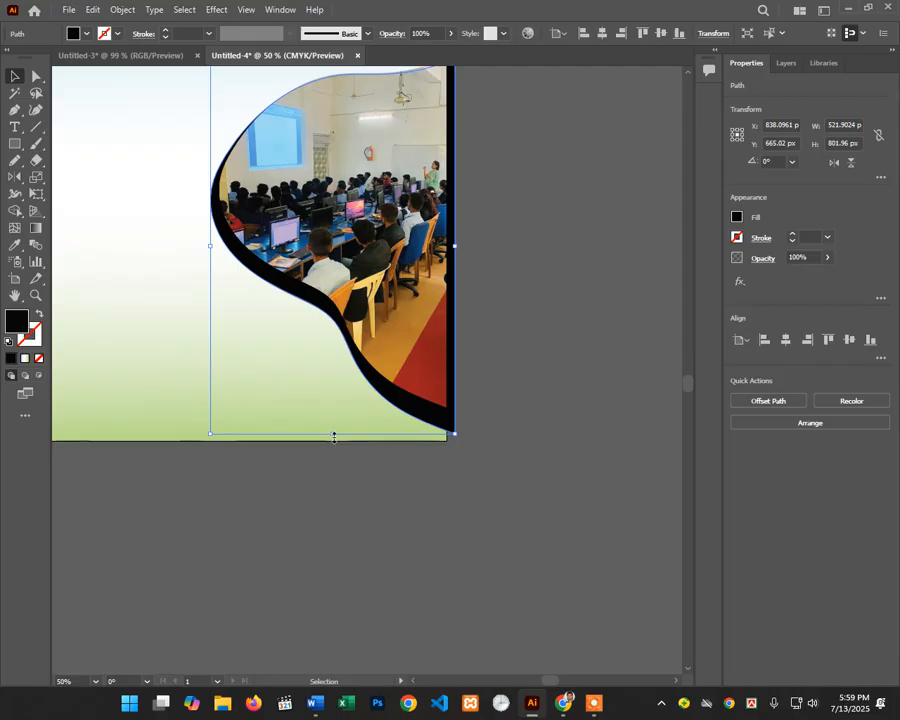
{"action": "left_click_drag", "start_coordinate": [334, 436], "coordinate": [334, 430]}
{"action": "left_click", "coordinate": [424, 440]}
{"action": "scroll", "coordinate": [473, 317], "scroll_direction": "up", "scroll_amount": 2}
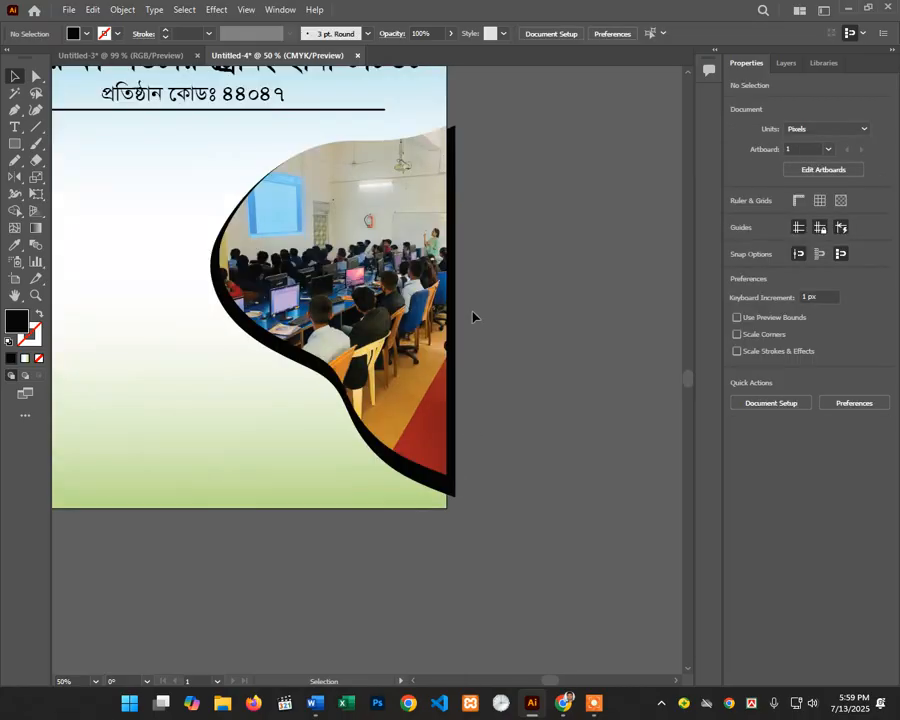
Step: Draw a vertical line along the artboard's right edge and select it with the curved shape
{"action": "left_click", "coordinate": [452, 136]}
{"action": "left_click", "coordinate": [520, 126]}
{"action": "left_click", "coordinate": [36, 127]}
{"action": "left_click_drag", "start_coordinate": [447, 95], "coordinate": [446, 519]}
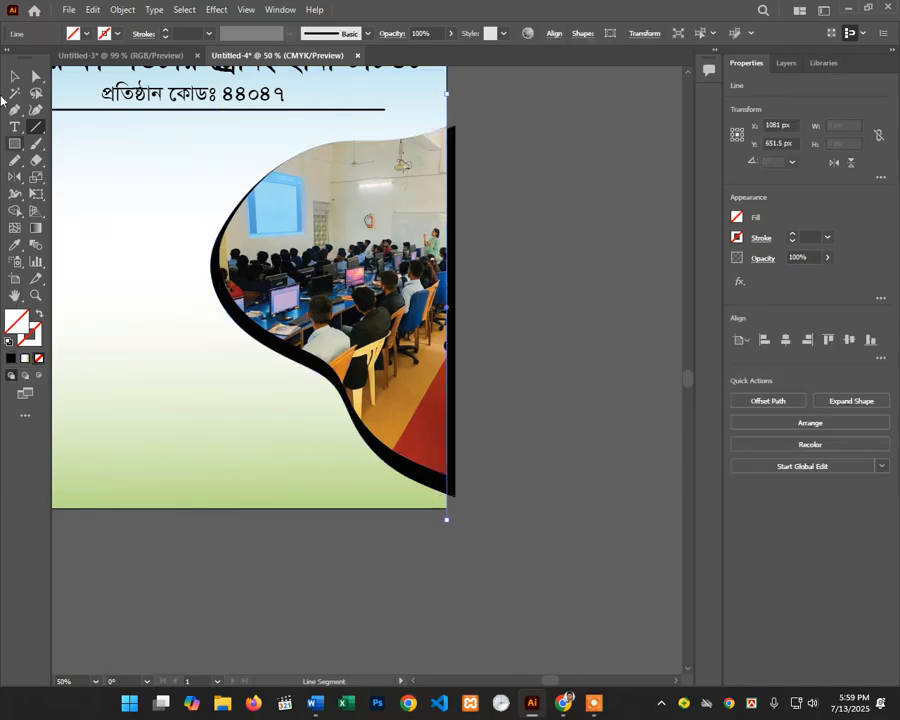
{"action": "key", "text": "v"}
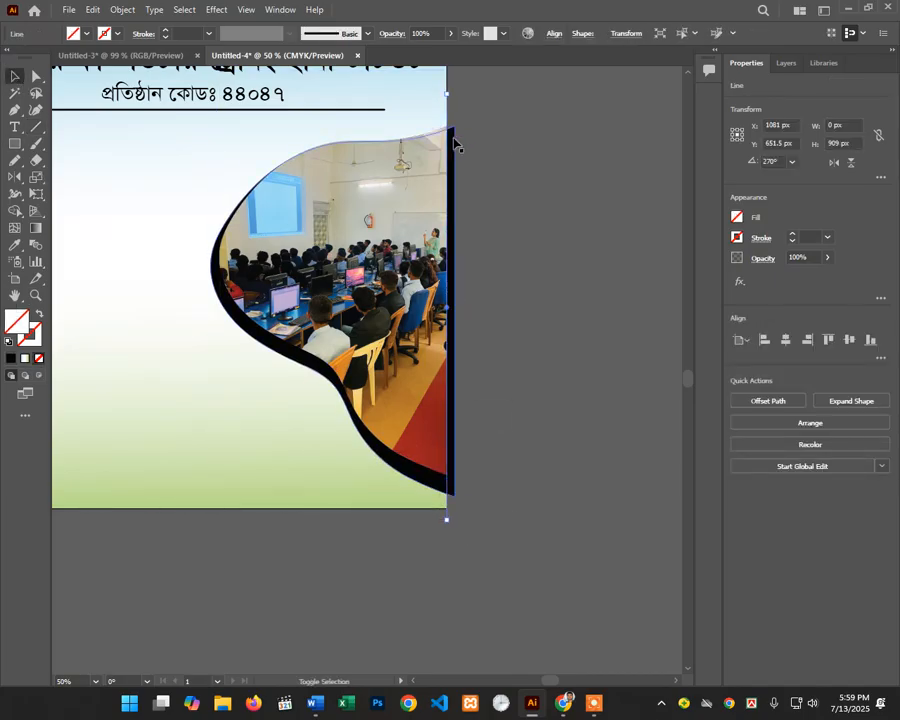
{"action": "left_click", "coordinate": [451, 140], "text": "shift"}
Step: With Shape Builder, remove the black strip lying beyond the artboard's right edge
{"action": "left_click", "coordinate": [16, 211]}
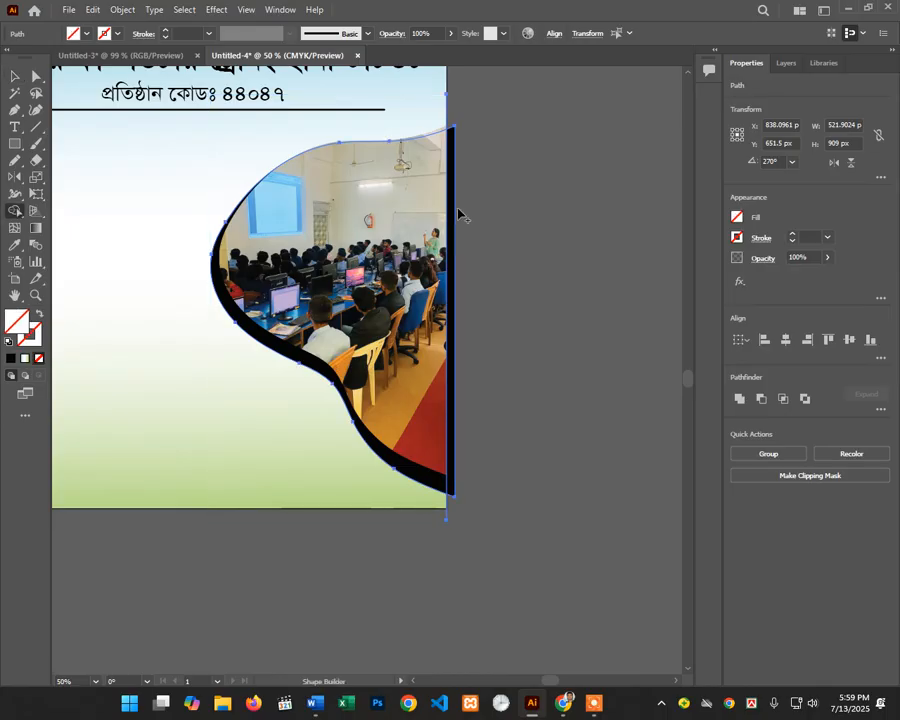
{"action": "left_click", "coordinate": [451, 160], "text": "alt"}
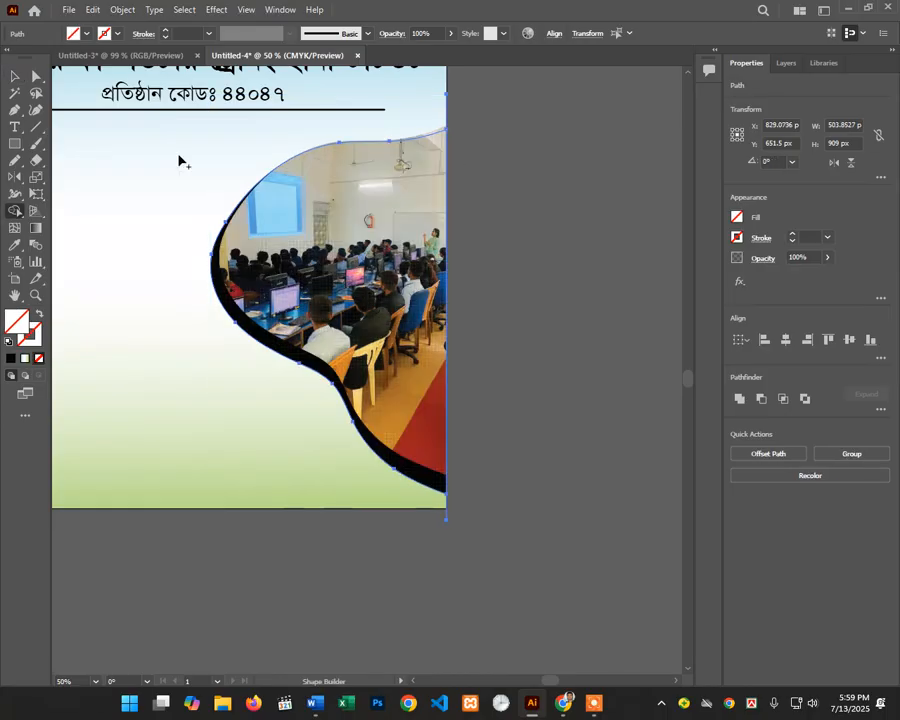
{"action": "left_click", "coordinate": [16, 76]}
{"action": "left_click", "coordinate": [366, 168]}
{"action": "left_click", "coordinate": [468, 145]}
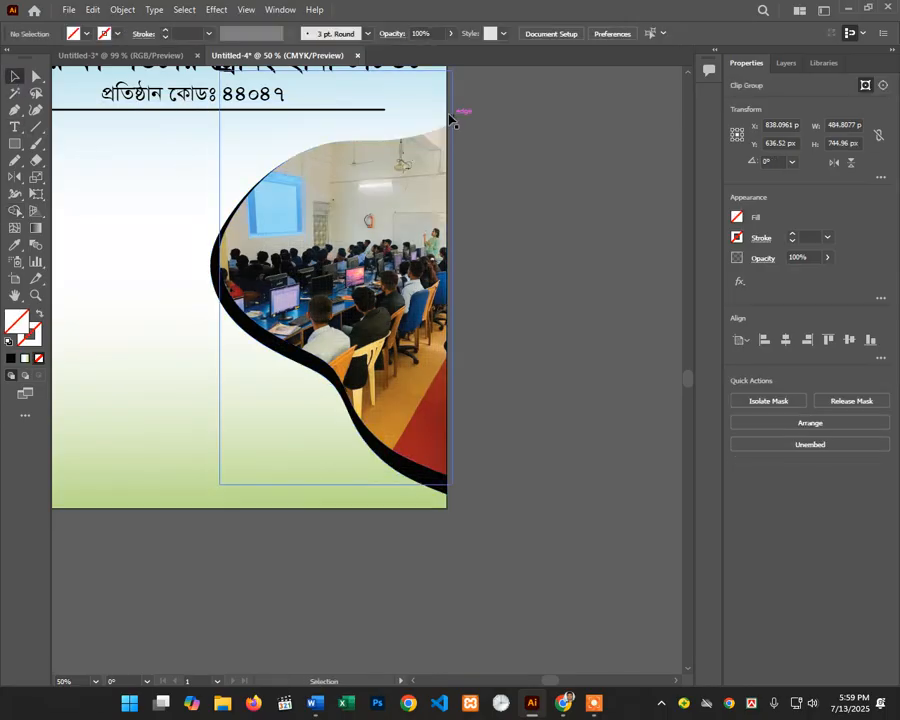
Step: Delete the leftover vertical edge line and zoom out to view the whole artboard
{"action": "left_click", "coordinate": [448, 110]}
{"action": "key", "text": "Delete"}
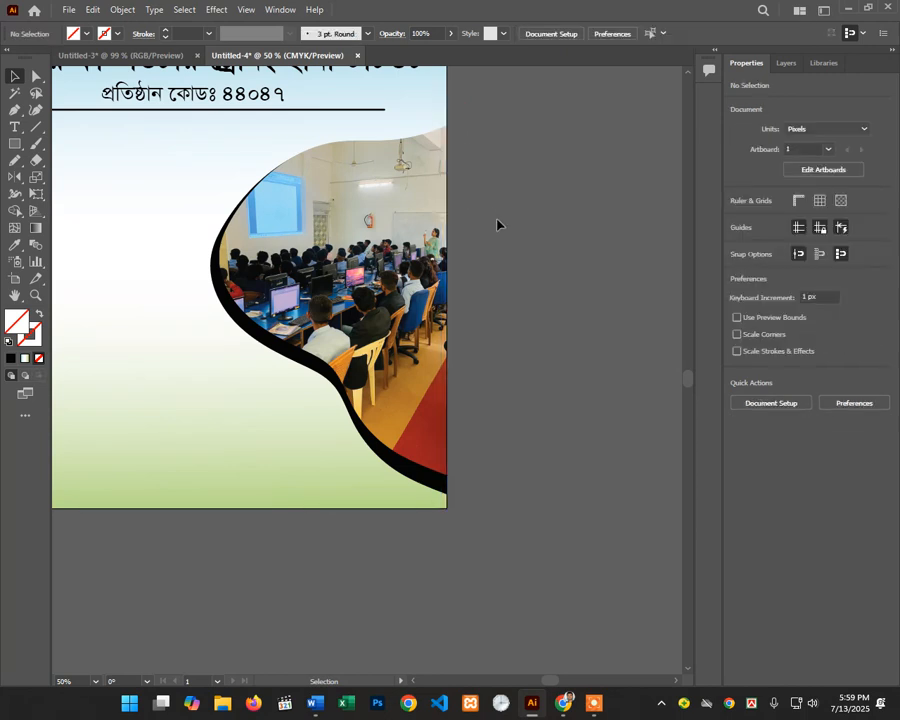
{"action": "left_click", "coordinate": [446, 341], "text": "ctrl+alt"}
{"action": "left_click_drag", "start_coordinate": [476, 334], "coordinate": [640, 326]}
{"action": "scroll", "coordinate": [353, 427], "scroll_direction": "up", "scroll_amount": 1}
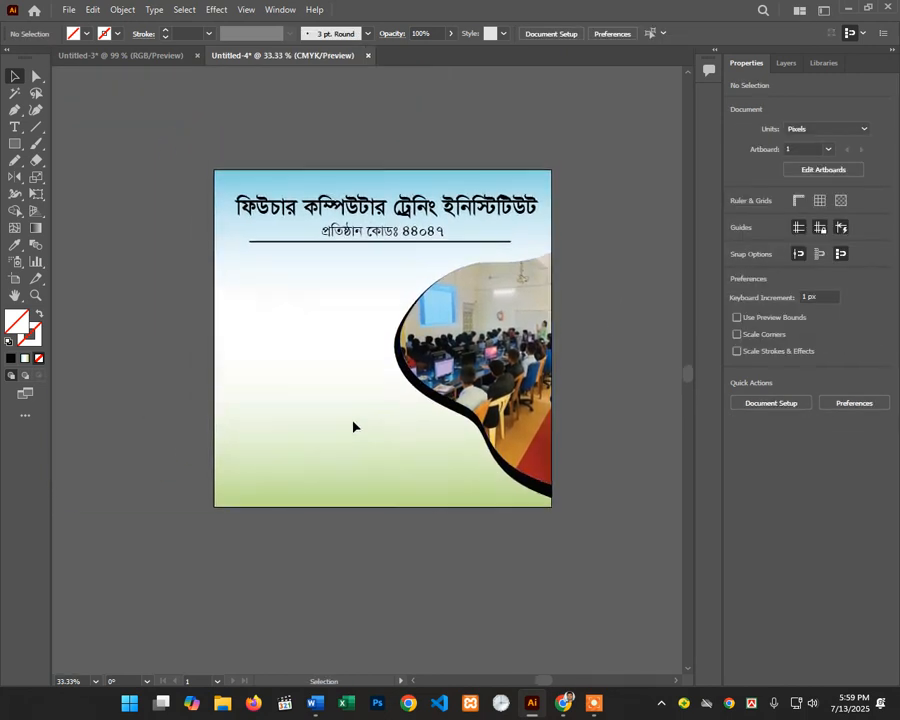
{"action": "left_click", "coordinate": [414, 390]}
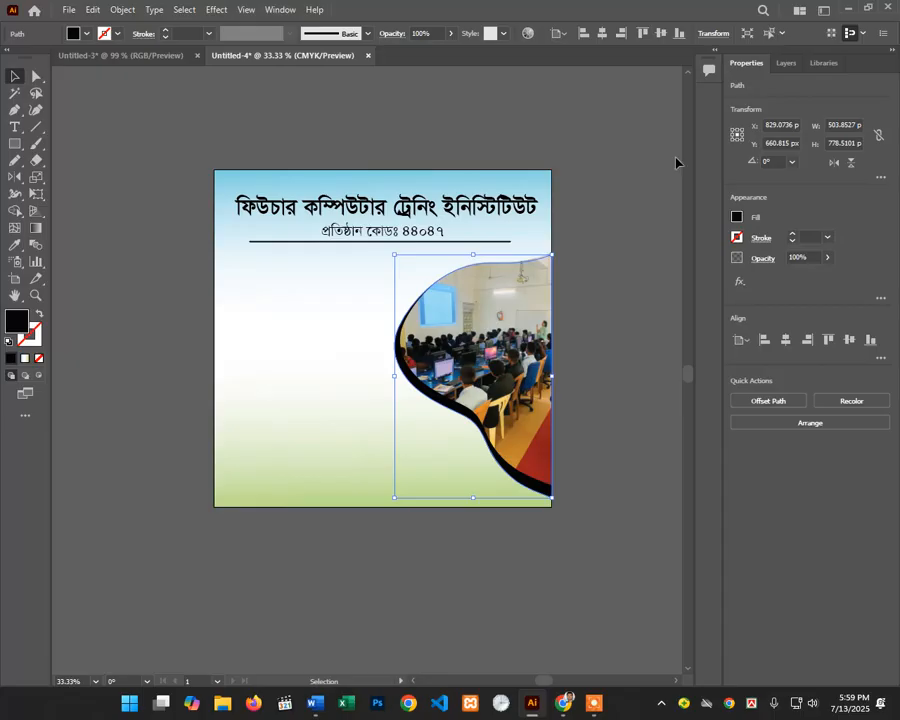
{"action": "left_click", "coordinate": [587, 209]}
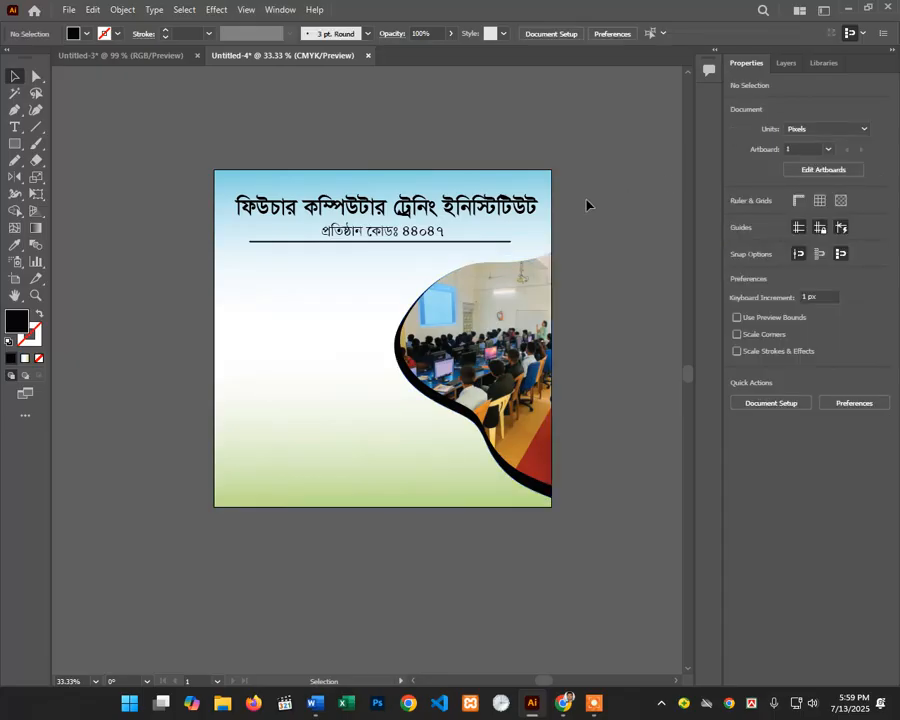
{"action": "scroll", "coordinate": [587, 205], "scroll_direction": "down", "scroll_amount": 1}
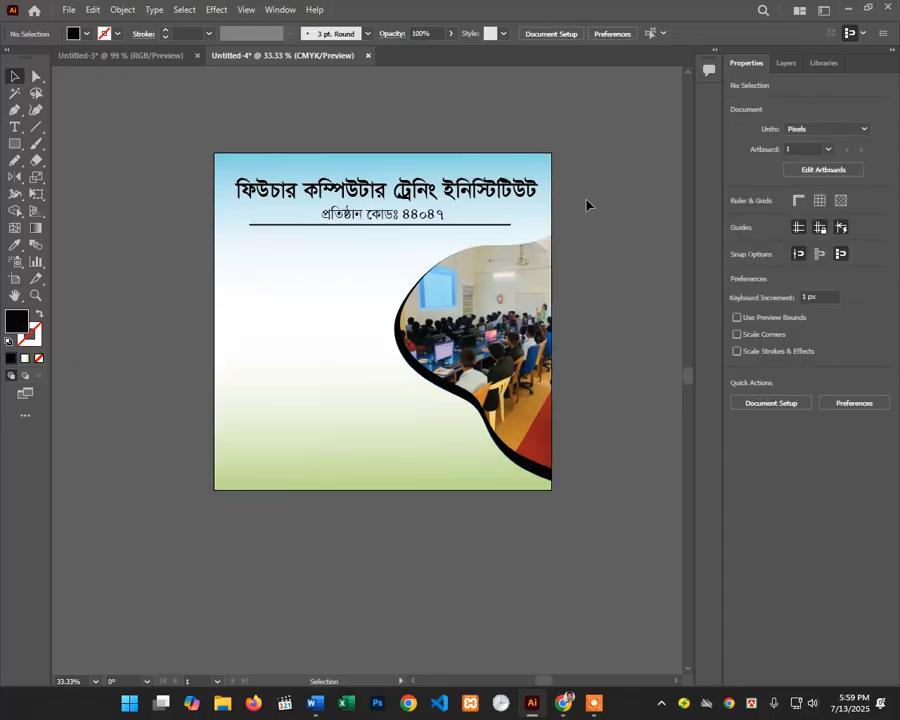
{"action": "scroll", "coordinate": [578, 204], "scroll_direction": "down", "scroll_amount": 3}
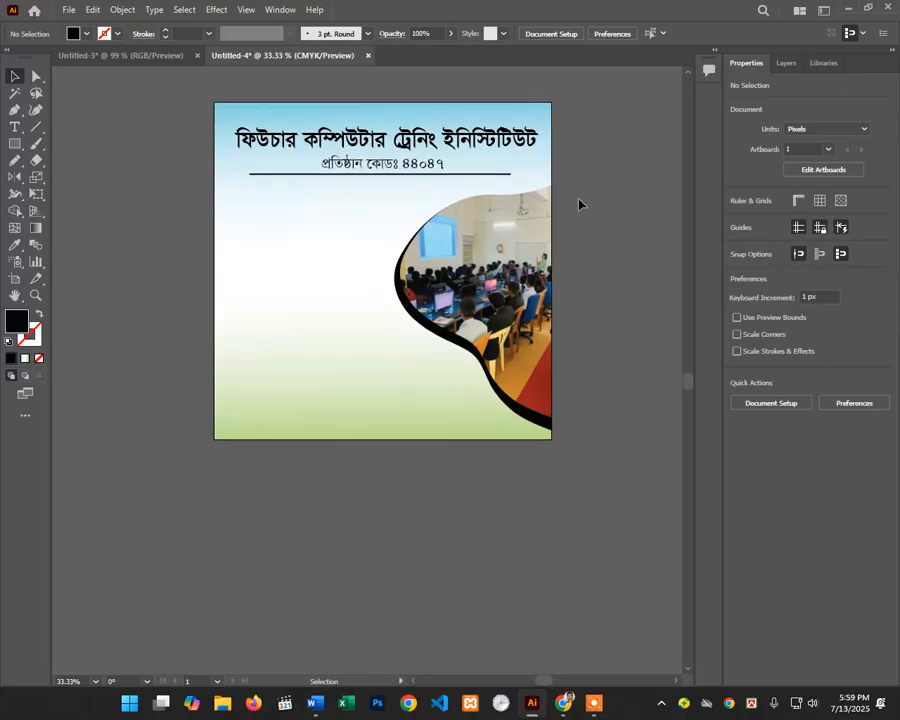
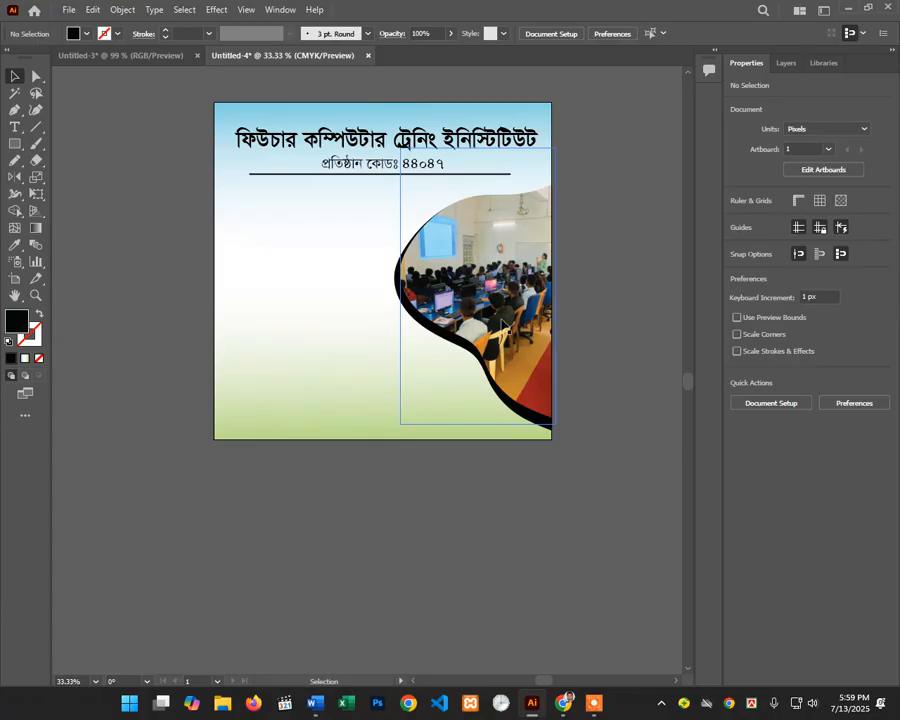
Step: Zoom in on the flyer and delete an accidentally created placeholder text object
{"action": "scroll", "coordinate": [503, 326], "scroll_direction": "down", "scroll_amount": 2}
{"action": "scroll", "coordinate": [503, 326], "scroll_direction": "up", "scroll_amount": 7}
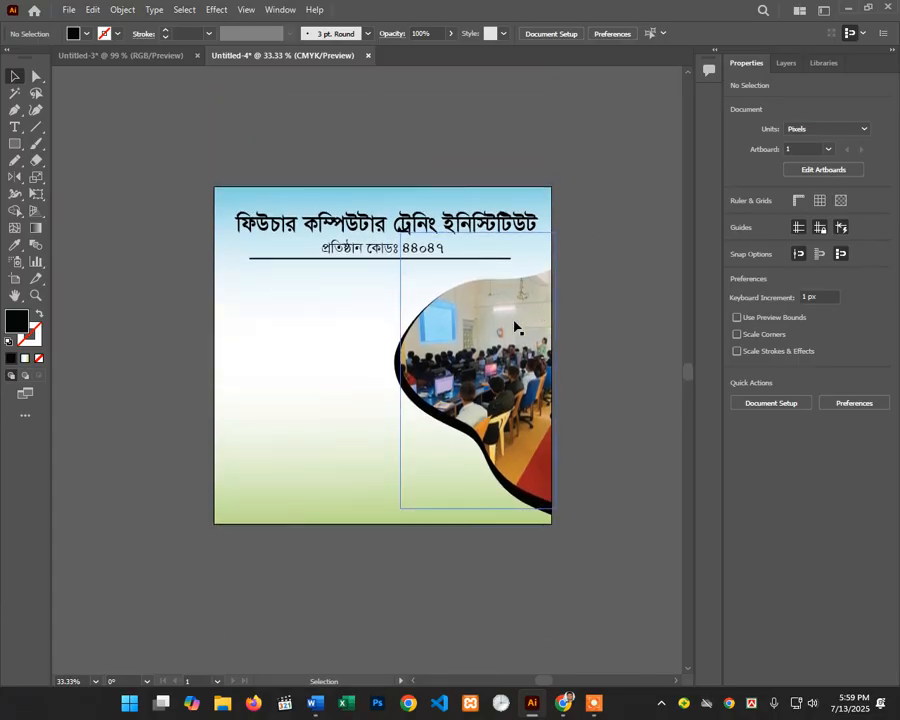
{"action": "scroll", "coordinate": [514, 326], "scroll_direction": "down", "scroll_amount": 2}
{"action": "left_click", "coordinate": [356, 348], "text": "ctrl"}
{"action": "left_click_drag", "start_coordinate": [355, 379], "coordinate": [322, 415]}
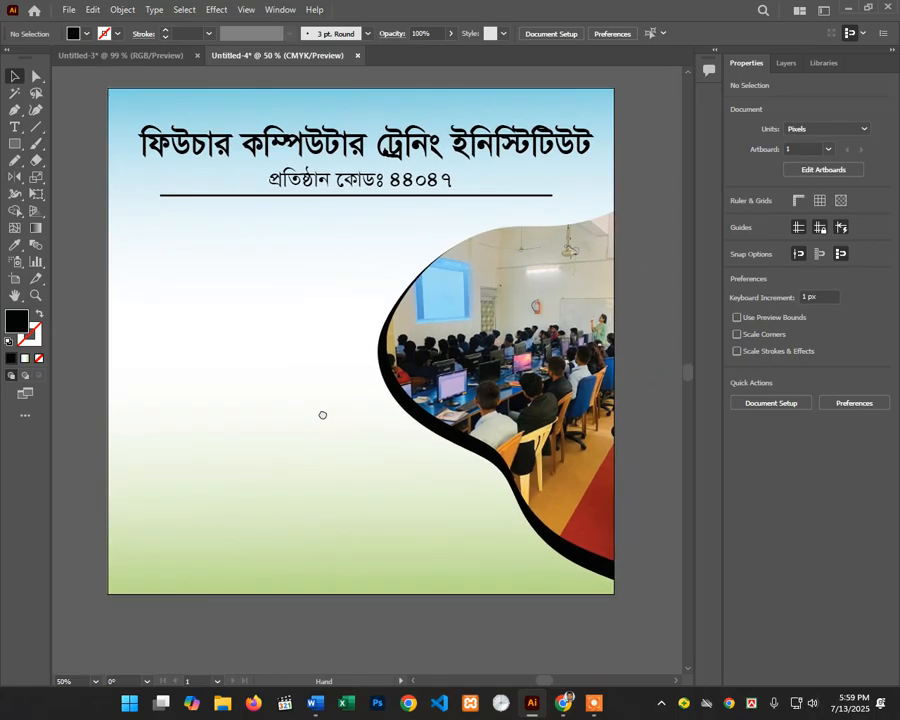
{"action": "scroll", "coordinate": [322, 418], "scroll_direction": "down", "scroll_amount": 1}
{"action": "key", "text": "t"}
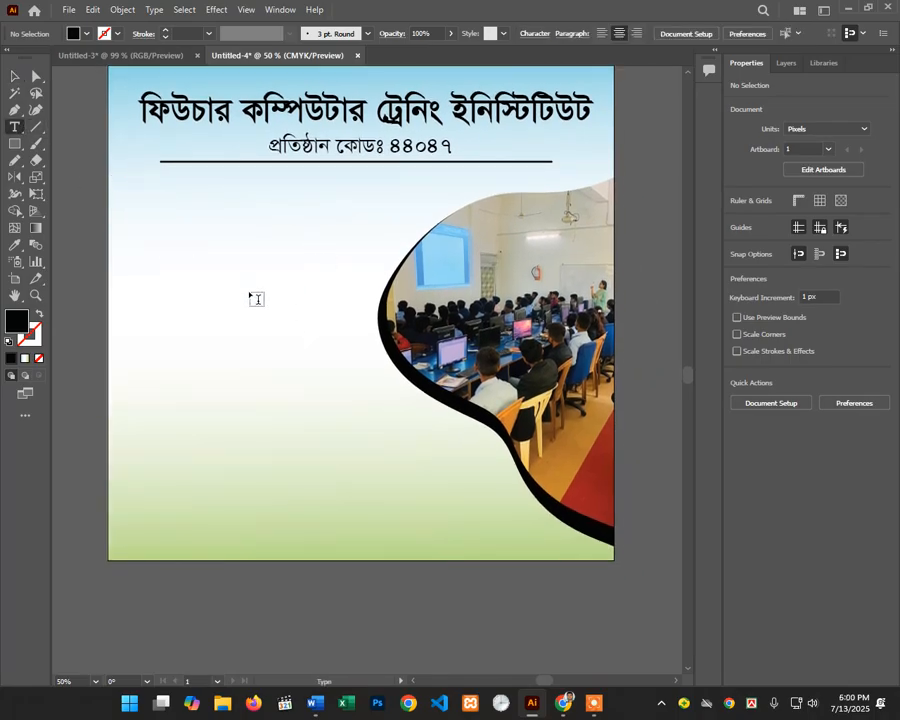
{"action": "left_click", "coordinate": [246, 292]}
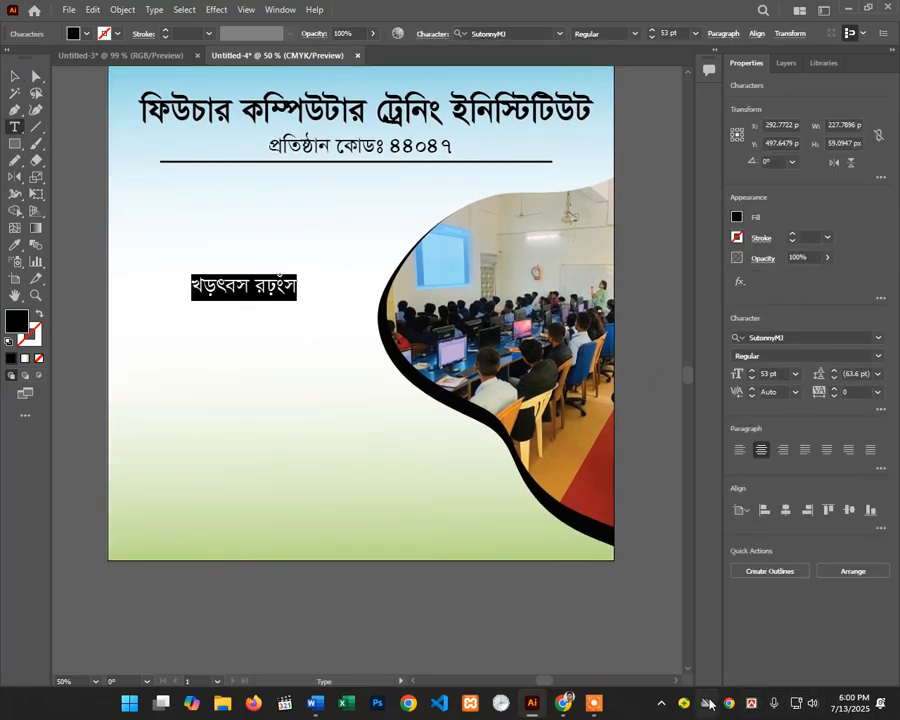
{"action": "left_click", "coordinate": [20, 76]}
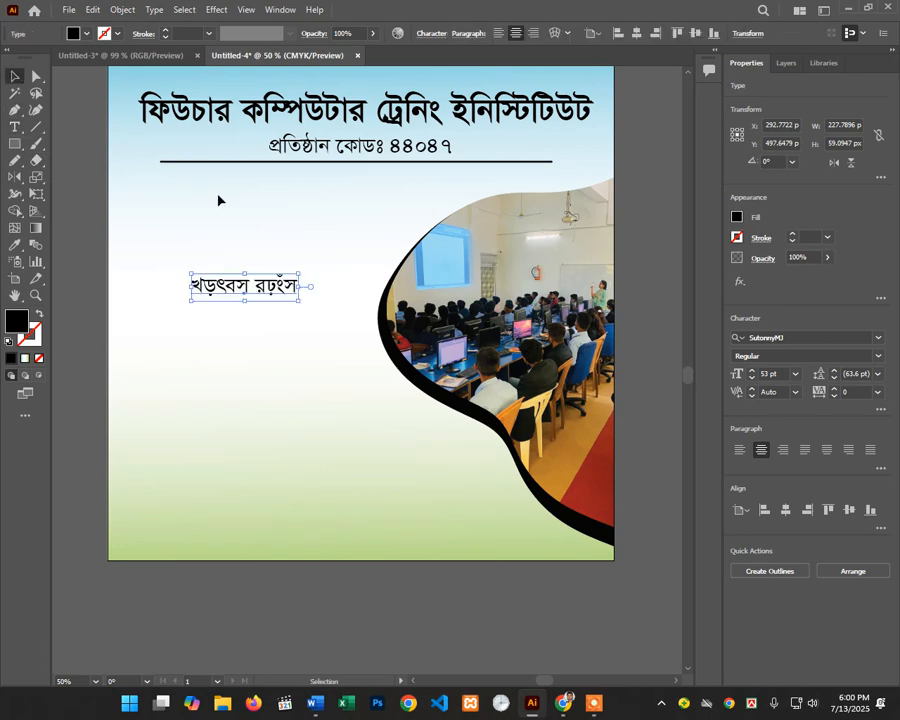
{"action": "key", "text": "Delete"}
Step: Draw a rectangle below the title on the left and round its corners
{"action": "key", "text": "ctrl+plus"}
{"action": "left_click_drag", "start_coordinate": [212, 226], "coordinate": [254, 305]}
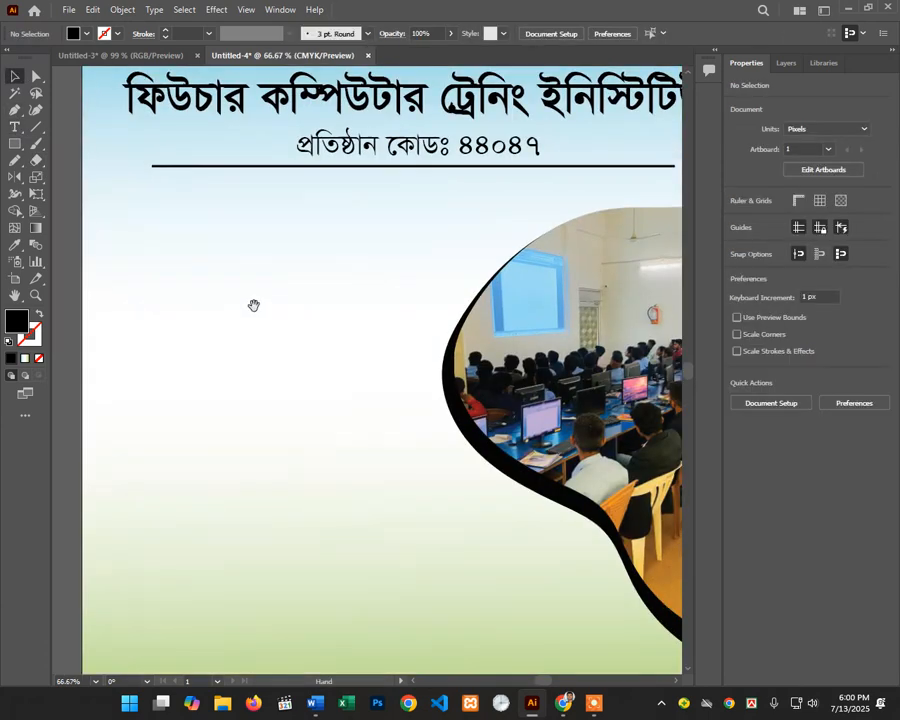
{"action": "key", "text": "m"}
{"action": "left_click_drag", "start_coordinate": [180, 270], "coordinate": [360, 327]}
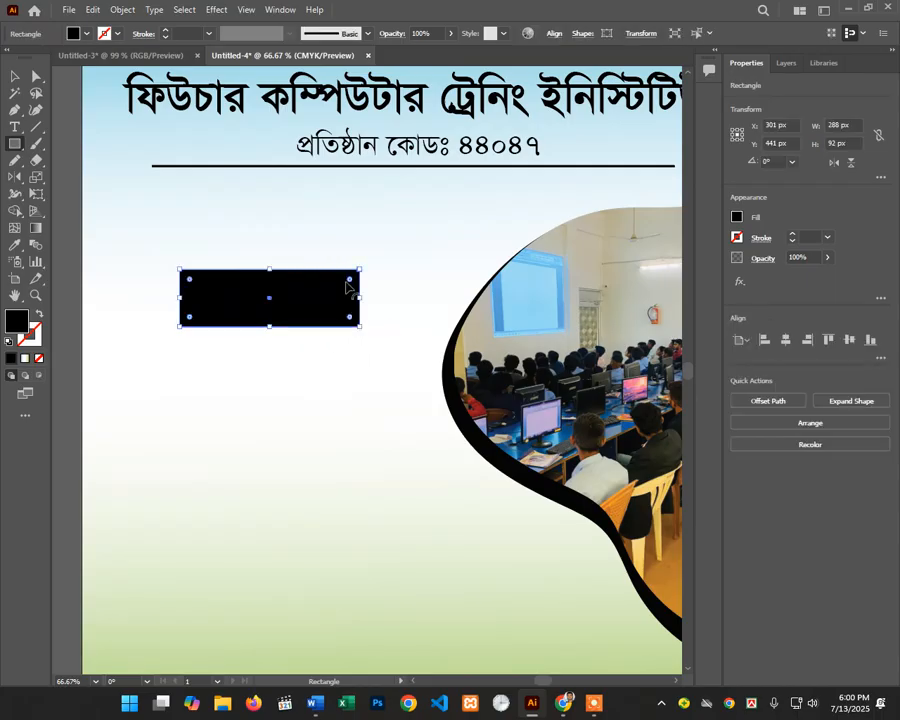
{"action": "left_click_drag", "start_coordinate": [348, 281], "coordinate": [353, 281]}
Step: Alt-drag a copy of the rounded rectangle below it and fill the upper one red
{"action": "key", "text": "v"}
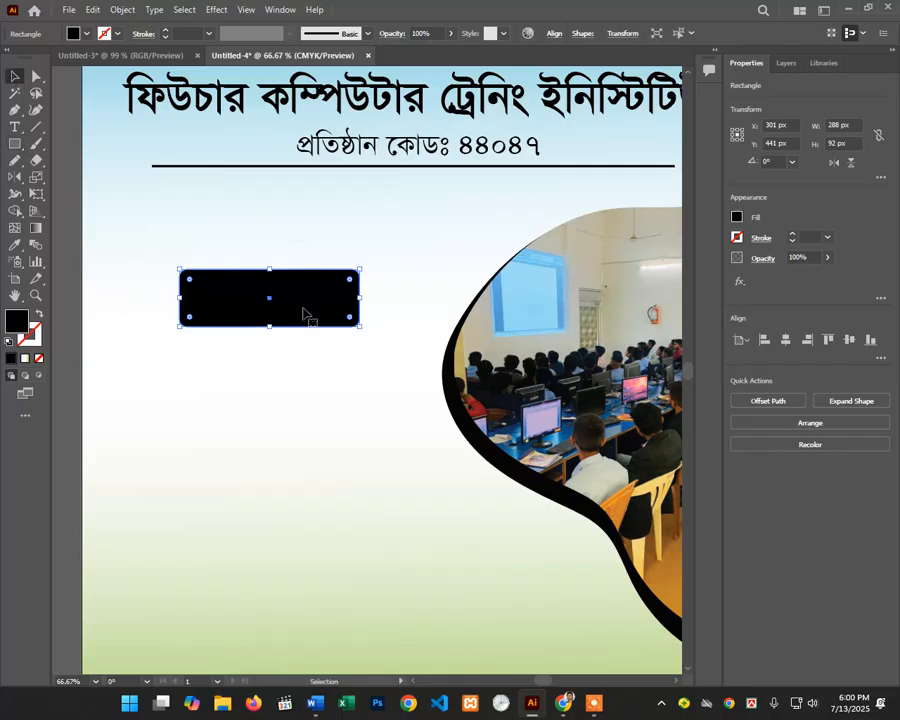
{"action": "left_click_drag", "start_coordinate": [297, 302], "coordinate": [325, 364]}
{"action": "left_click", "coordinate": [88, 34]}
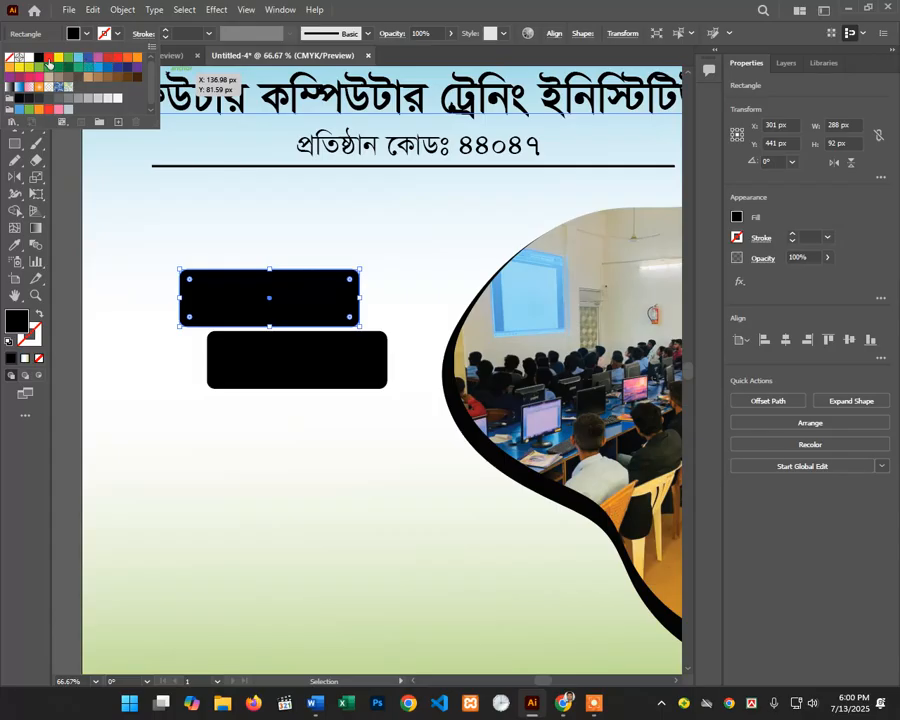
{"action": "left_click", "coordinate": [48, 60]}
{"action": "left_click", "coordinate": [287, 287]}
Step: Check the lower black rectangle's fill, leaving it unchanged, and clear the selection
{"action": "left_click", "coordinate": [315, 352]}
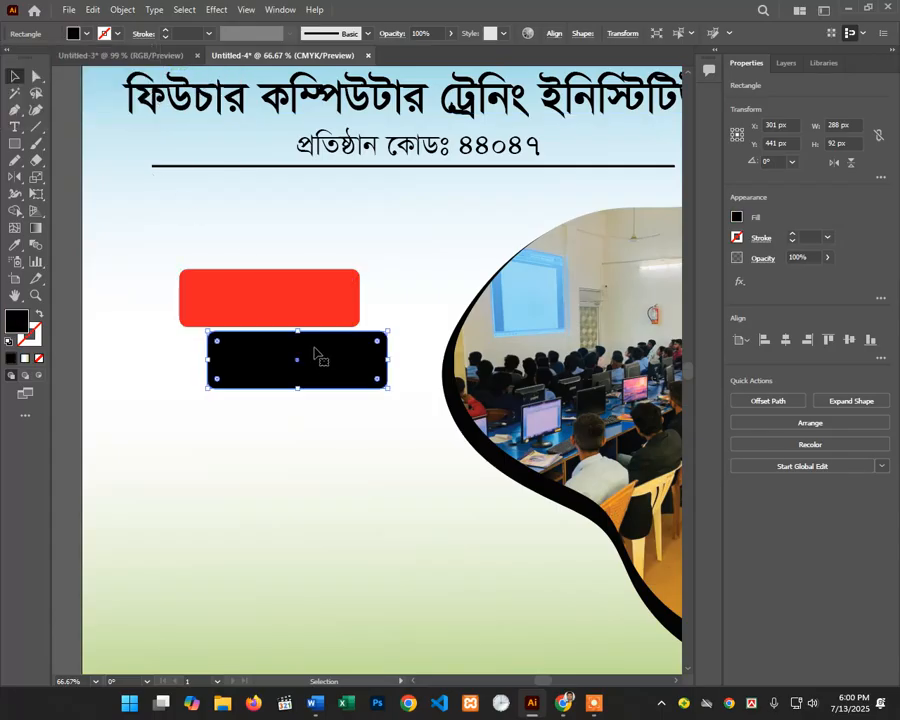
{"action": "left_click", "coordinate": [88, 34]}
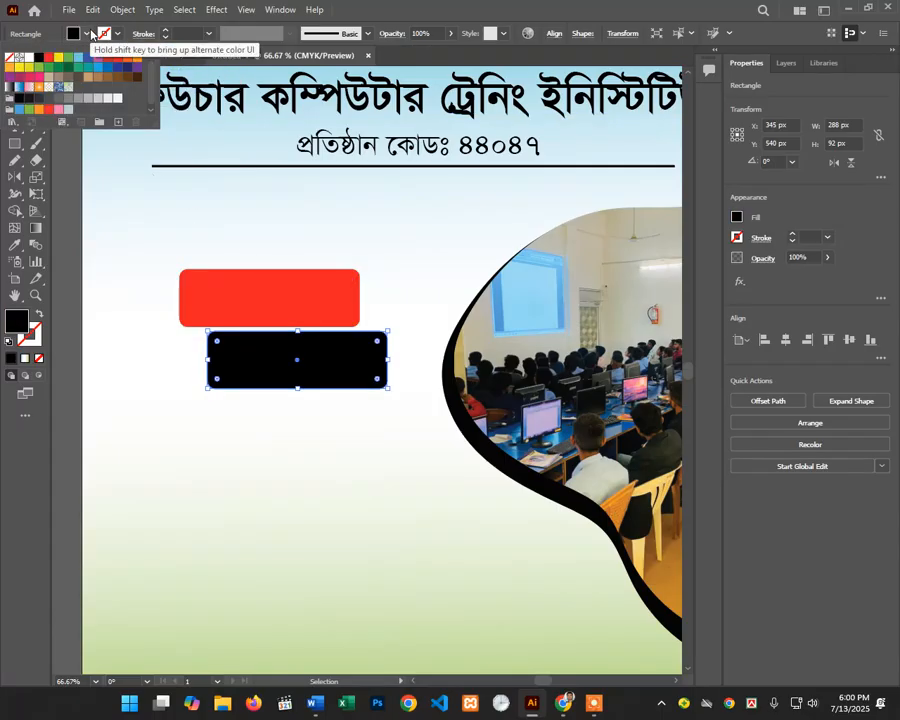
{"action": "left_click", "coordinate": [88, 34]}
{"action": "left_click", "coordinate": [201, 221]}
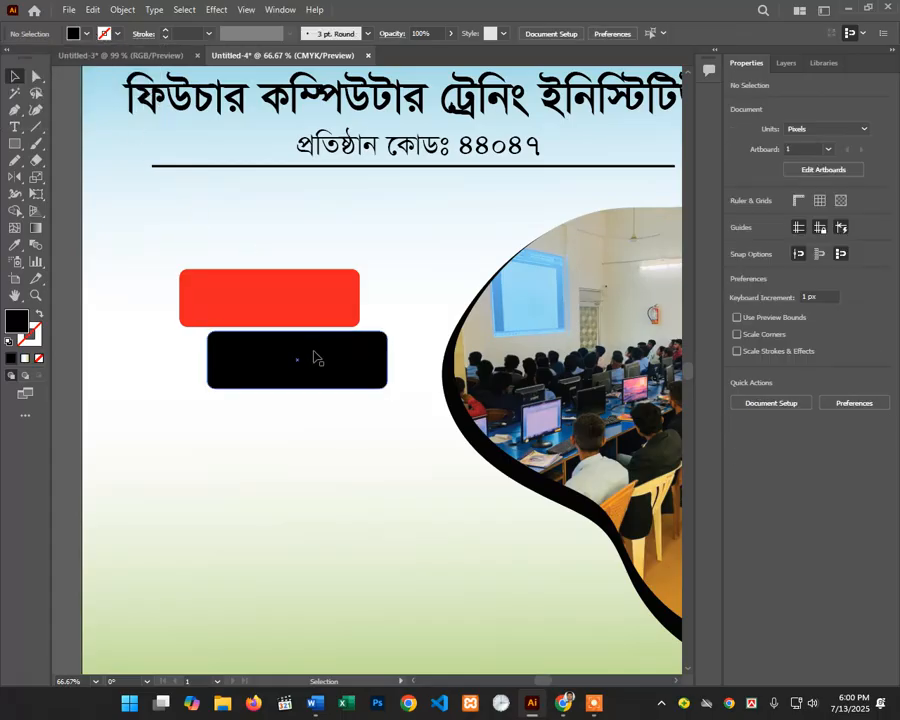
{"action": "left_click", "coordinate": [294, 302]}
{"action": "left_click", "coordinate": [272, 243]}
{"action": "left_click", "coordinate": [15, 128]}
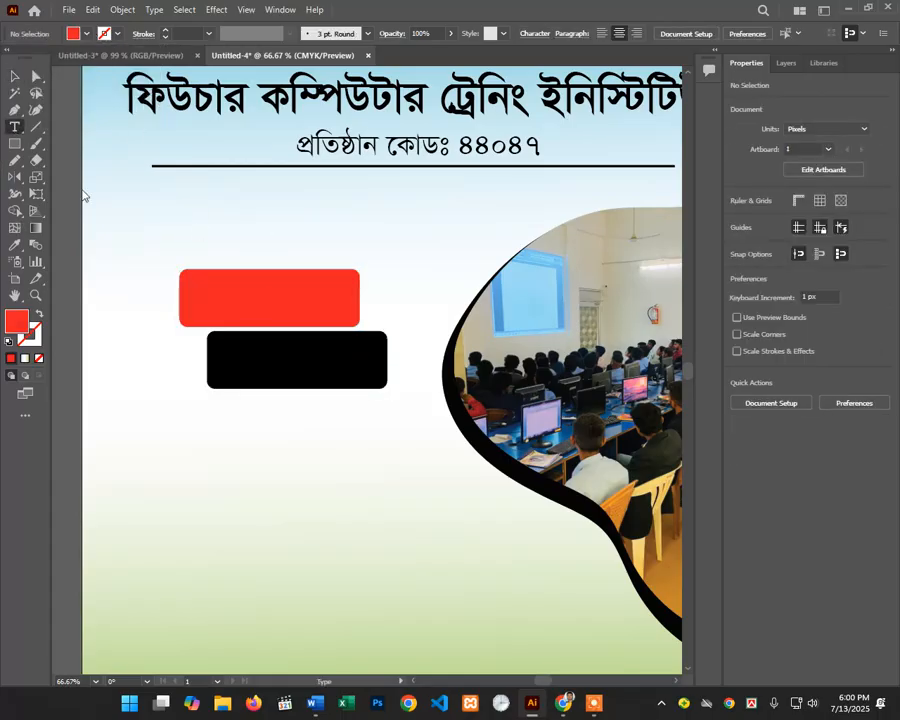
Step: Type the Bengali word ভর্তি on the red rectangle, correcting typos
{"action": "left_click", "coordinate": [233, 305]}
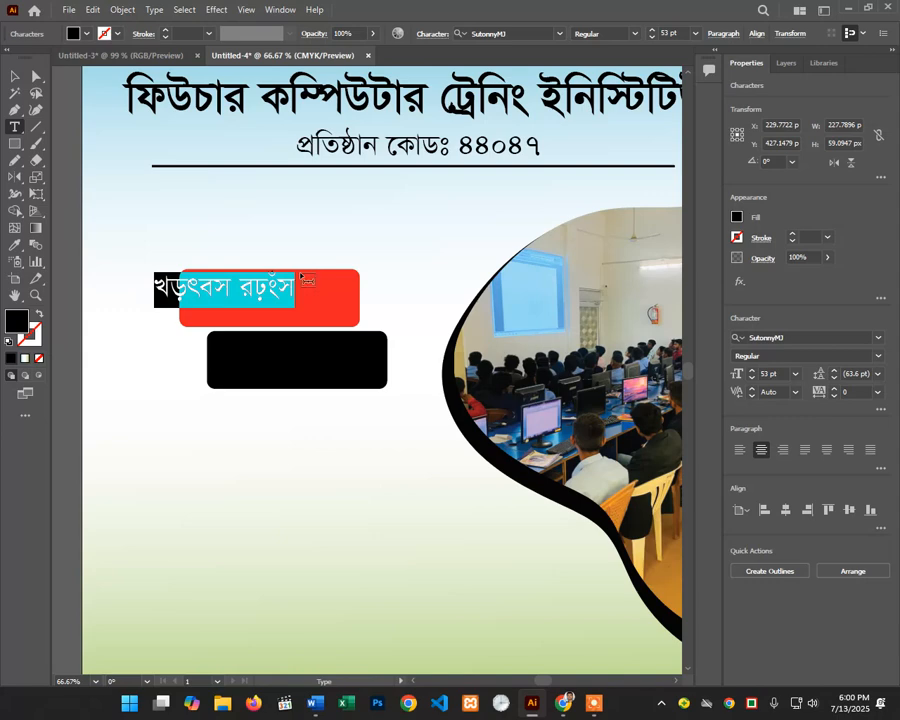
{"action": "type", "text": "fvm"}
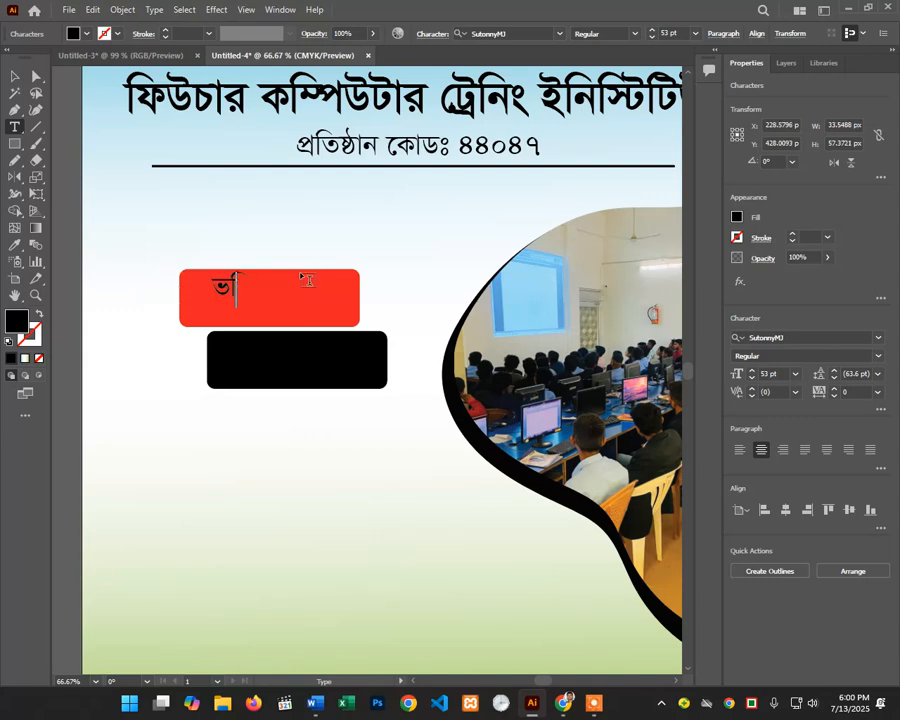
{"action": "key", "text": "BackSpace"}
{"action": "type", "text": "তি"}
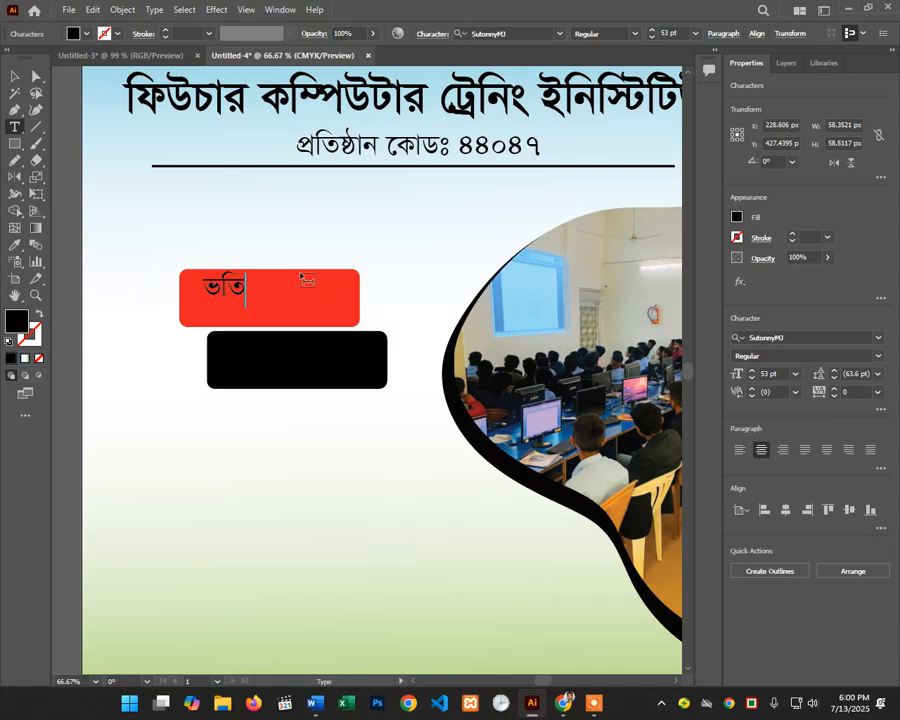
{"action": "type", "text": "ং"}
{"action": "key", "text": "BackSpace"}
{"action": "type", "text": "ং"}
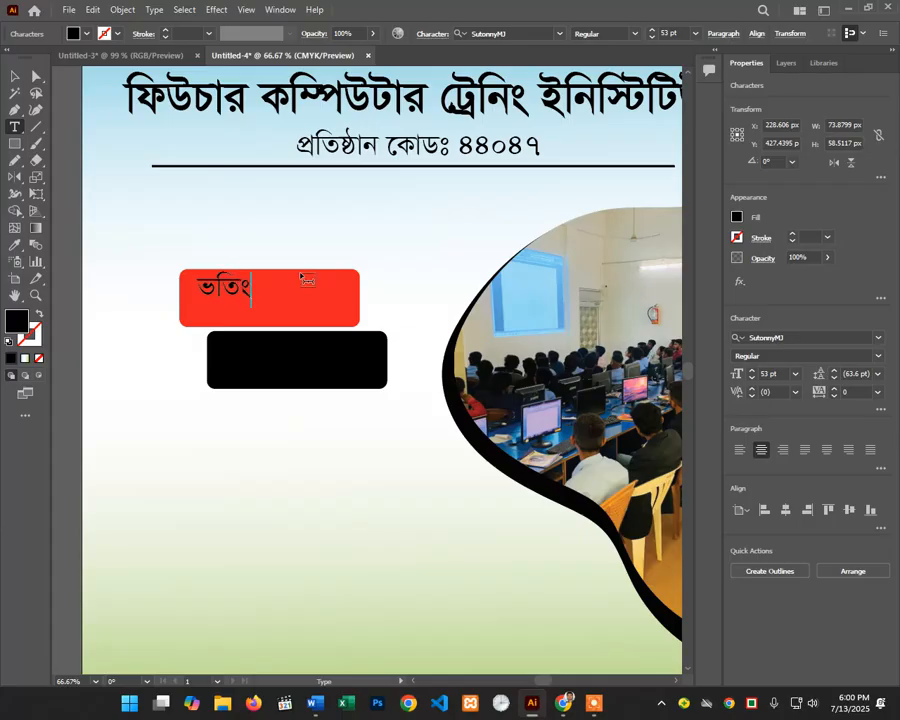
{"action": "key", "text": "BackSpace"}
{"action": "type", "text": "র্"}
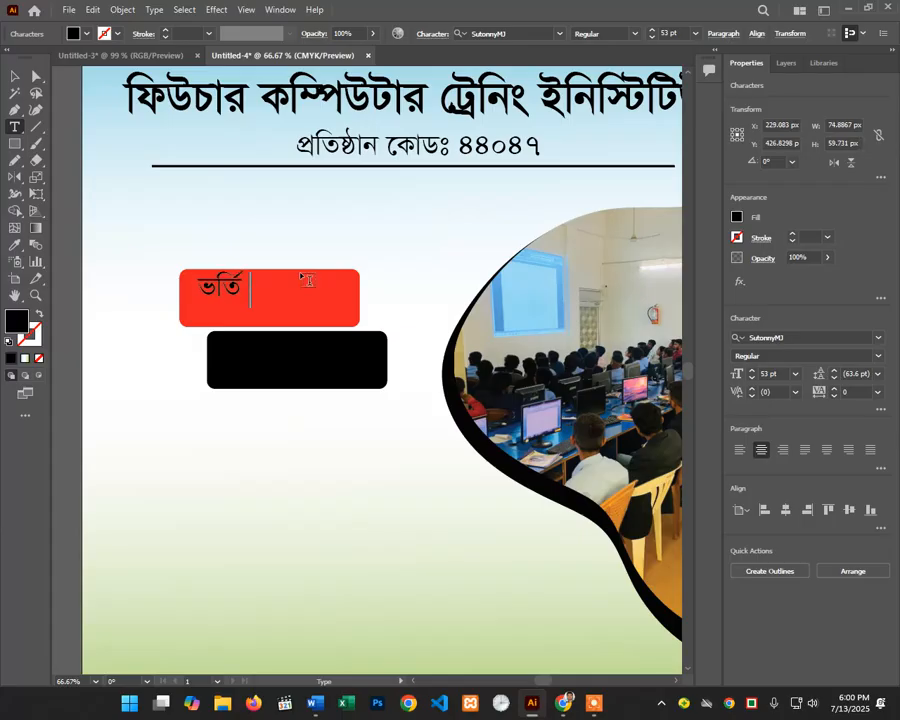
{"action": "key", "text": "BackSpace"}
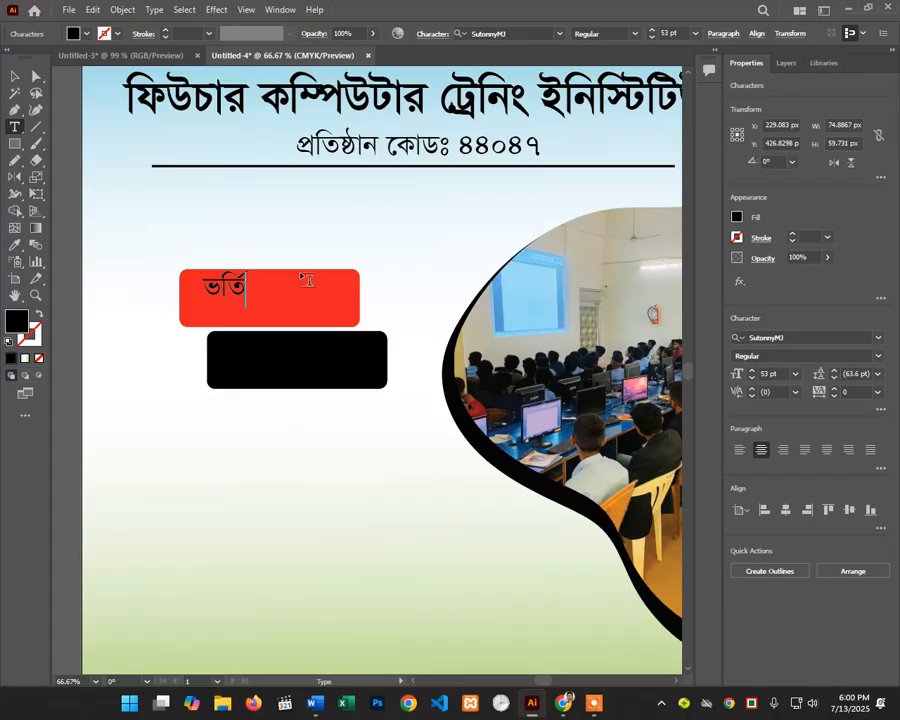
Step: Move ভর্তি down into the red box and narrow the box to fit the word
{"action": "left_click", "coordinate": [17, 74]}
{"action": "left_click_drag", "start_coordinate": [232, 288], "coordinate": [245, 306]}
{"action": "left_click", "coordinate": [354, 302]}
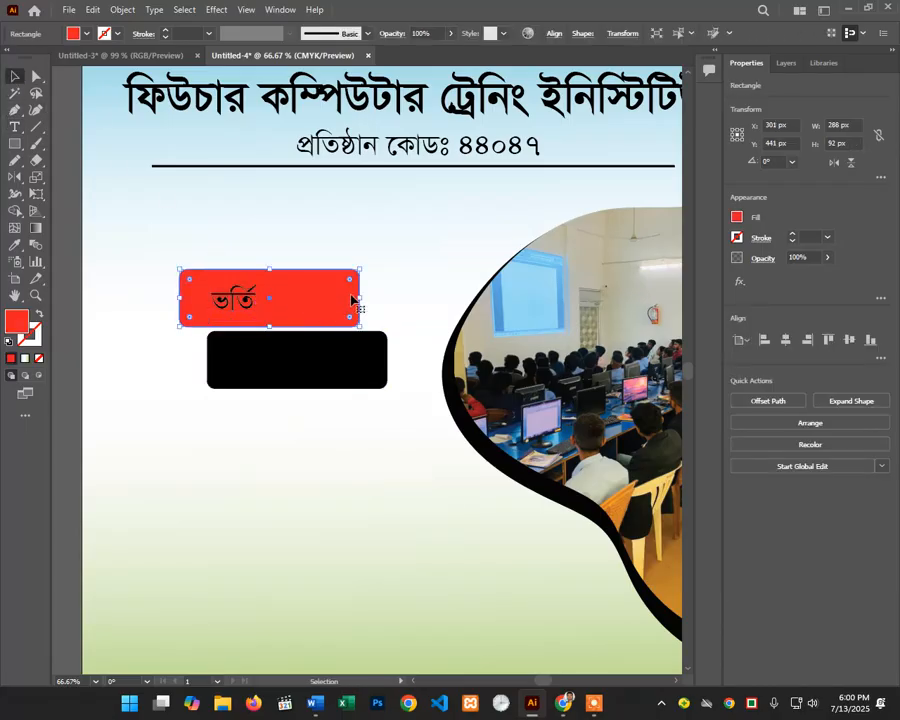
{"action": "left_click_drag", "start_coordinate": [359, 300], "coordinate": [286, 307]}
Step: Give ভর্তি the Li Shohid Shafkat Samir ANSI V1 font and a white fill
{"action": "left_click", "coordinate": [248, 307]}
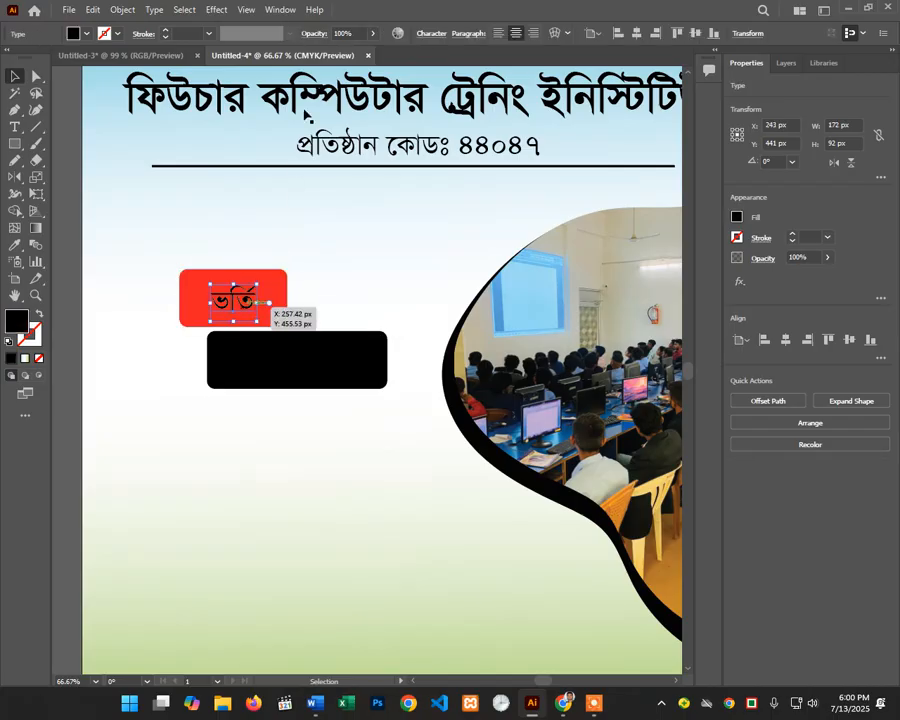
{"action": "left_click", "coordinate": [877, 346]}
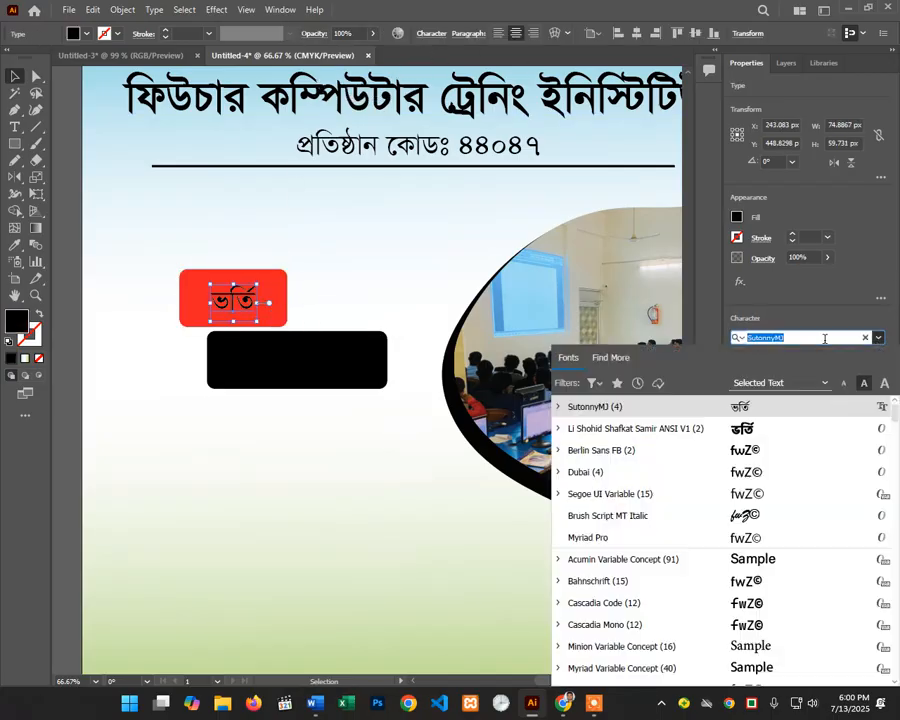
{"action": "left_click", "coordinate": [754, 428]}
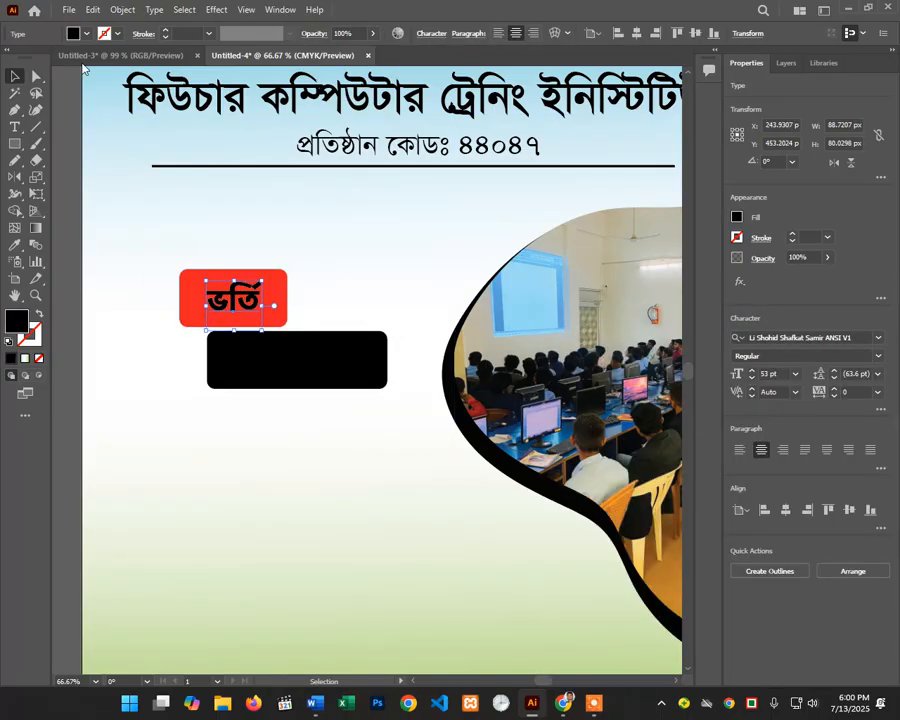
{"action": "left_click", "coordinate": [86, 34]}
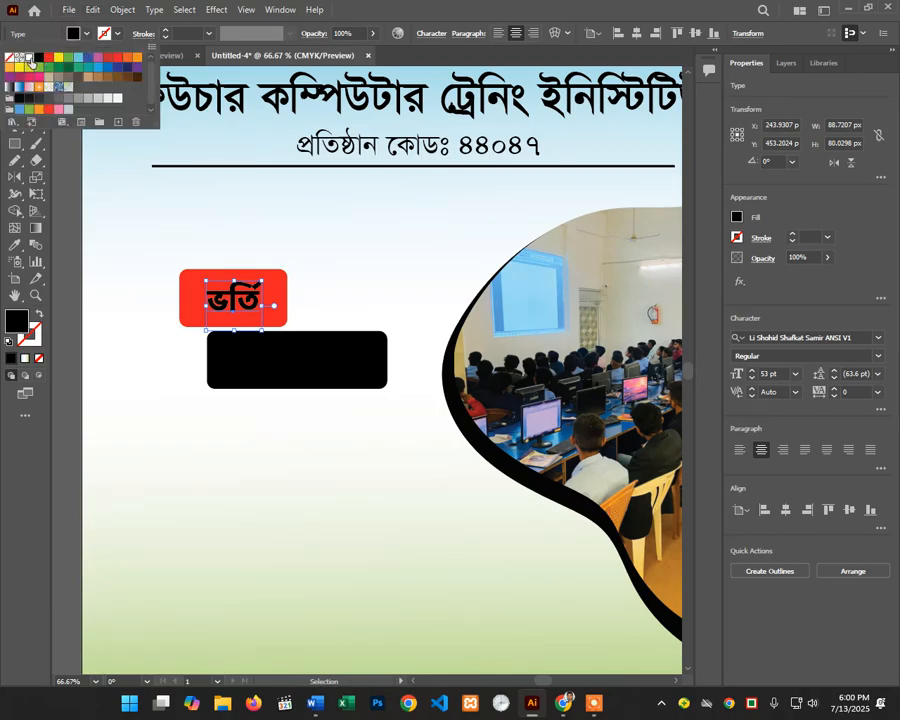
{"action": "left_click", "coordinate": [29, 57]}
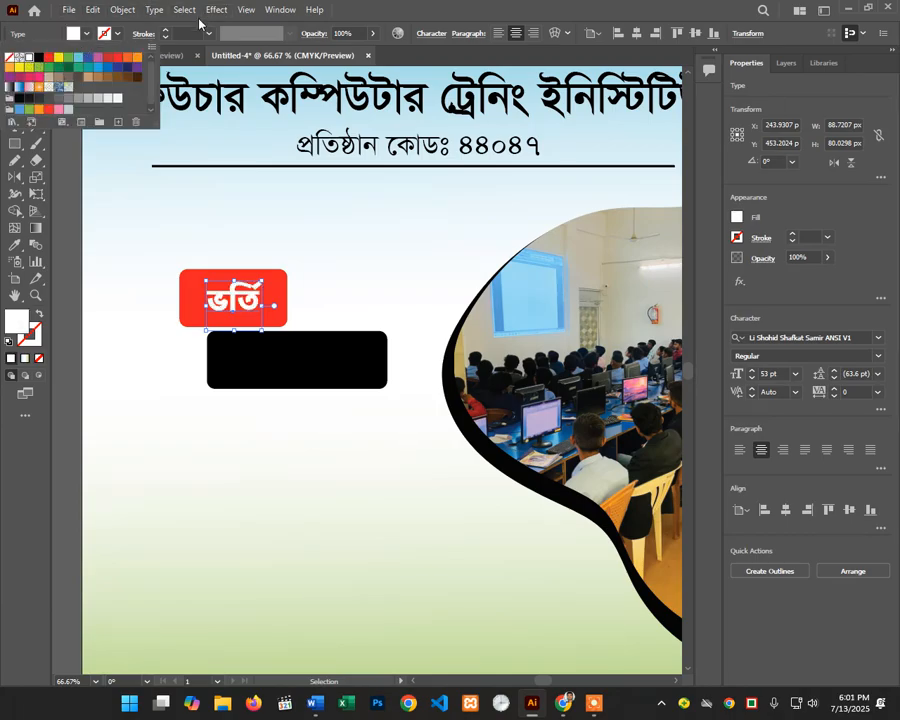
{"action": "key", "text": "Escape"}
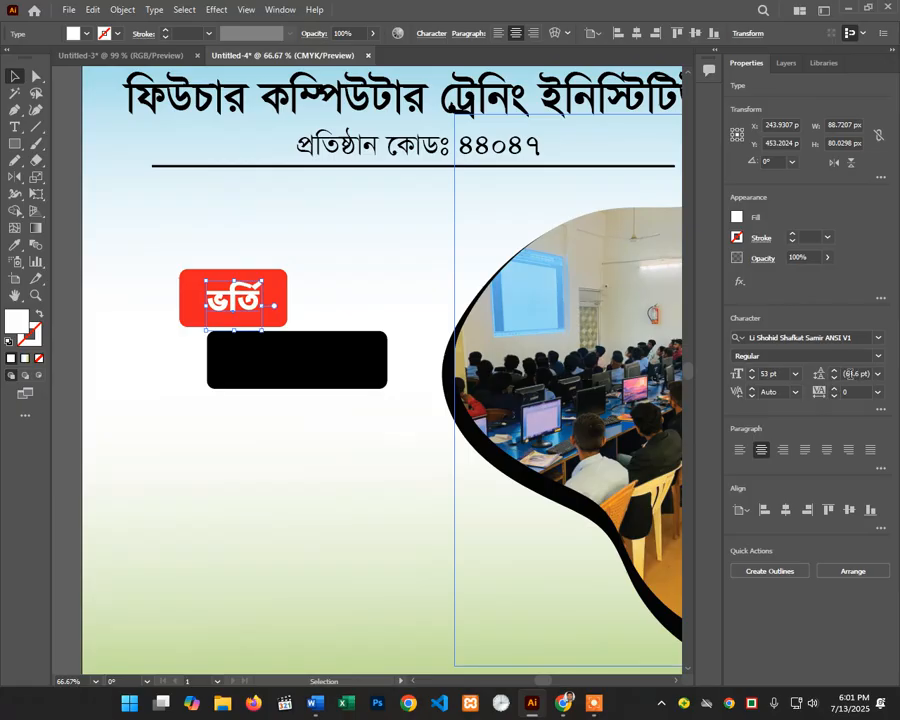
Step: Nudge ভর্তি slightly lower to centre it in the red box
{"action": "scroll", "coordinate": [773, 374], "scroll_direction": "up", "scroll_amount": 11}
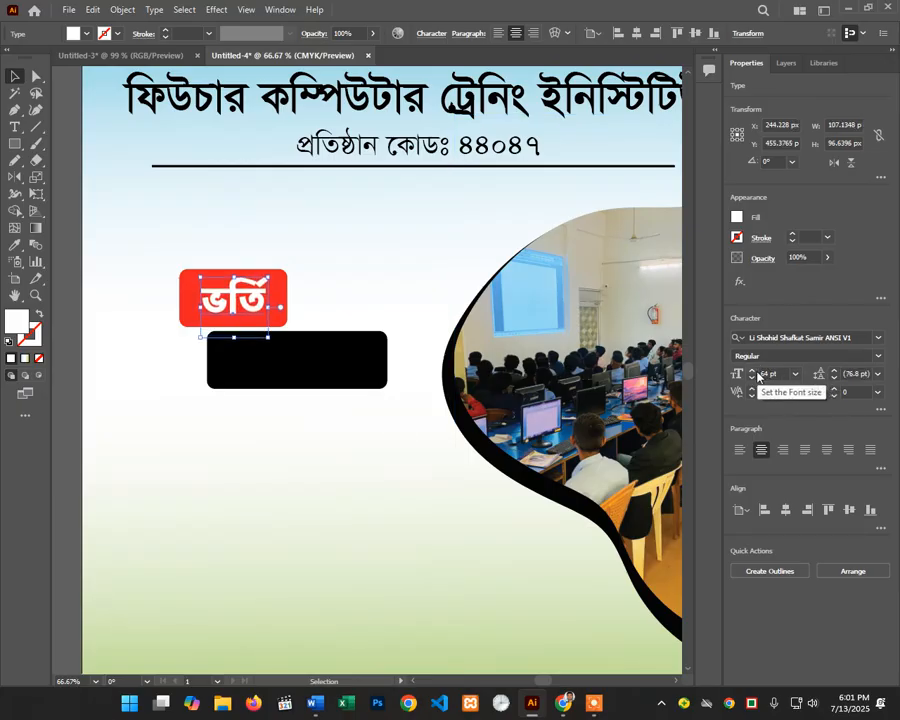
{"action": "scroll", "coordinate": [758, 374], "scroll_direction": "up", "scroll_amount": 1}
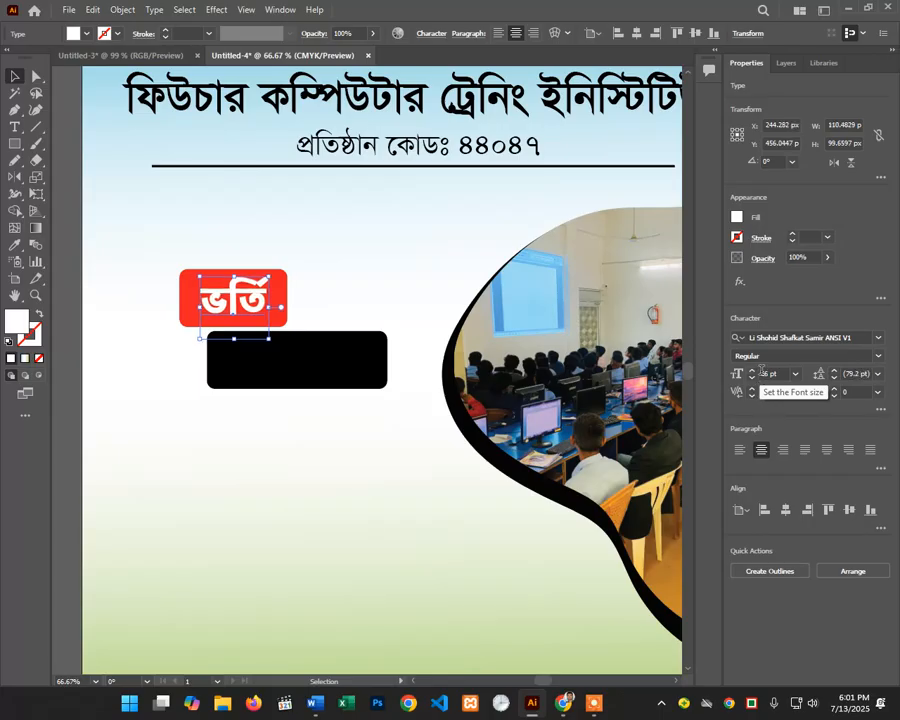
{"action": "scroll", "coordinate": [760, 374], "scroll_direction": "up", "scroll_amount": 1}
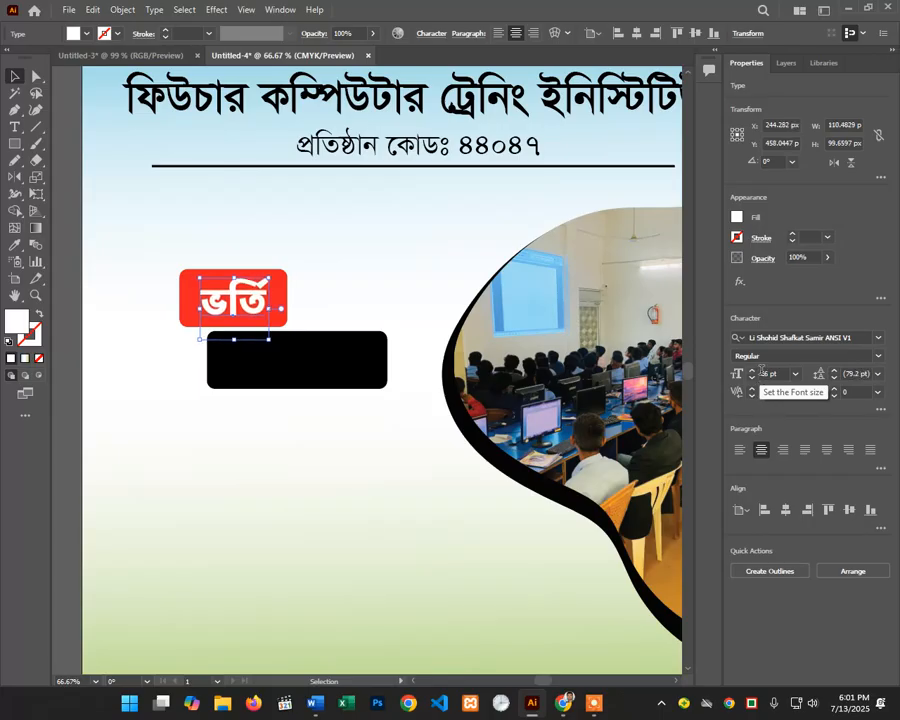
{"action": "scroll", "coordinate": [760, 369], "scroll_direction": "up", "scroll_amount": 5}
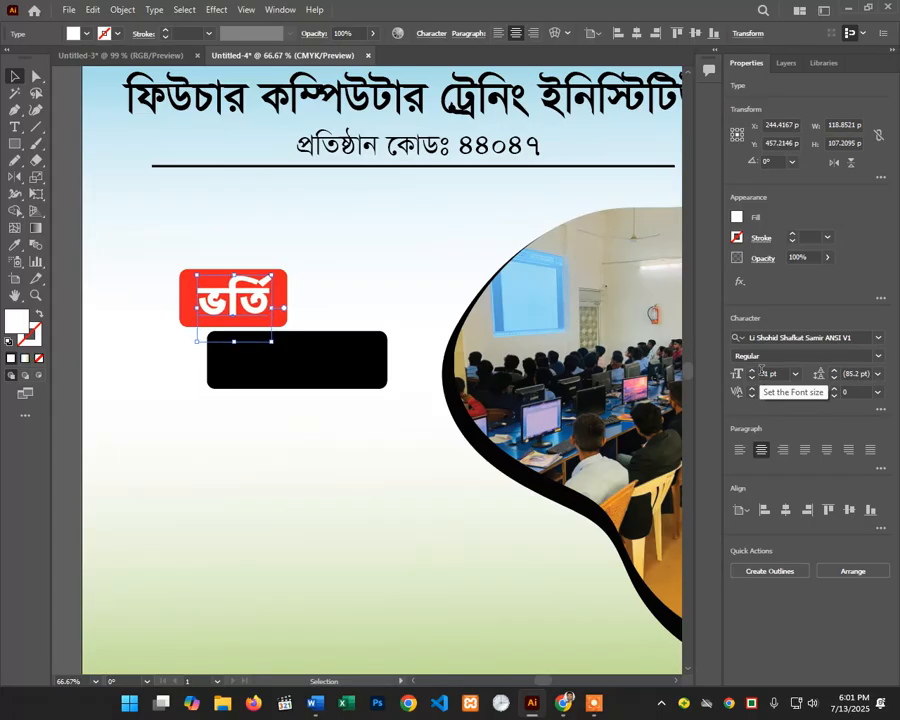
{"action": "key", "text": "Down"}
{"action": "key", "text": "Down"}
{"action": "key", "text": "Down"}
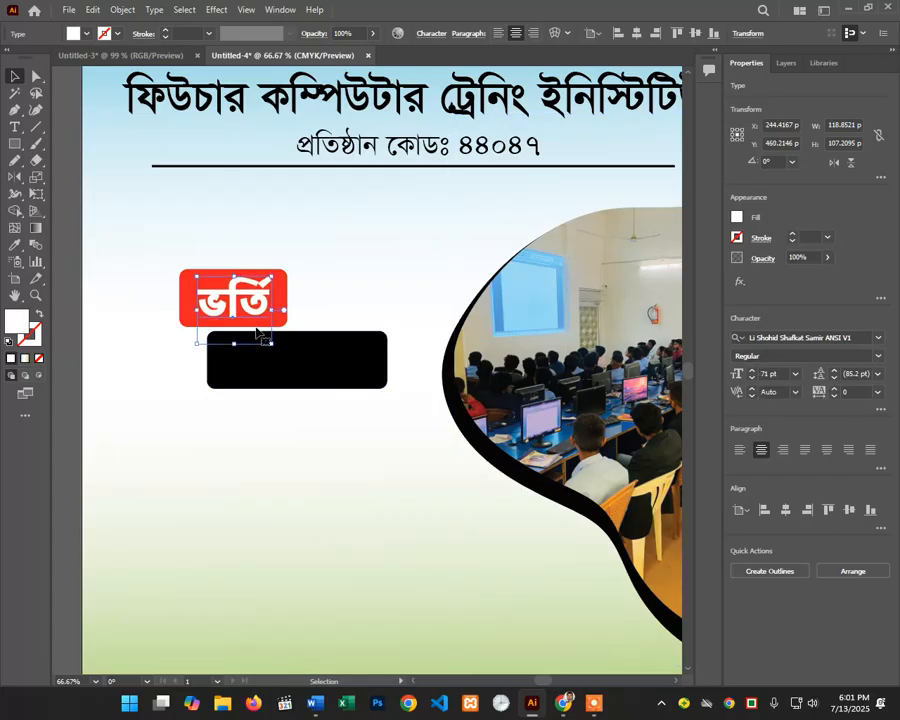
Step: Copy the ভর্তি text onto the black box, retype it as চলছে and centre it
{"action": "left_click_drag", "start_coordinate": [253, 318], "coordinate": [316, 382]}
{"action": "double_click", "coordinate": [316, 381]}
{"action": "double_click", "coordinate": [311, 368]}
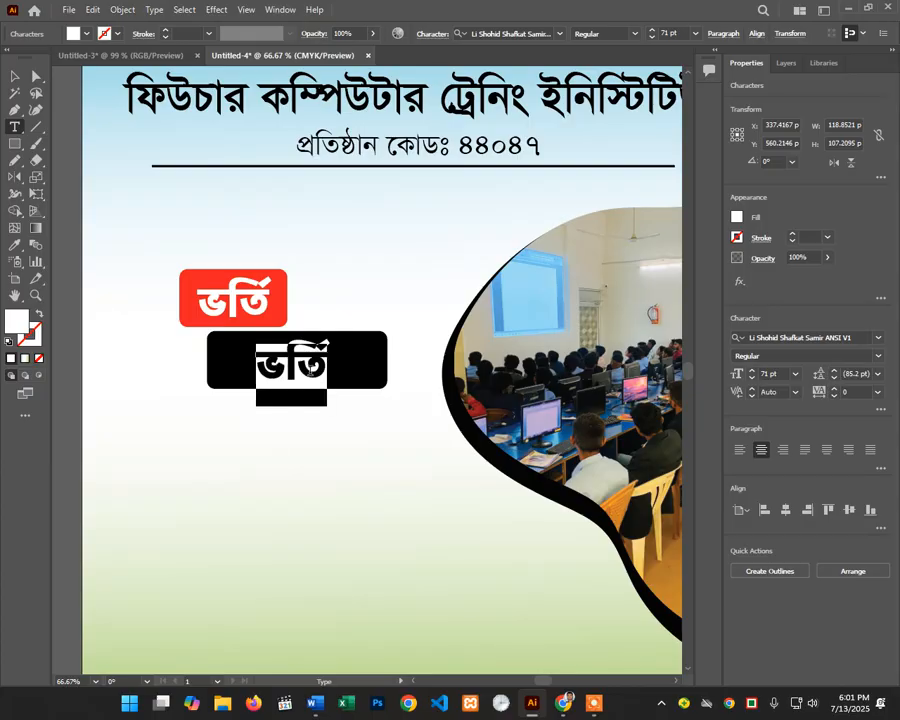
{"action": "type", "text": "চ"}
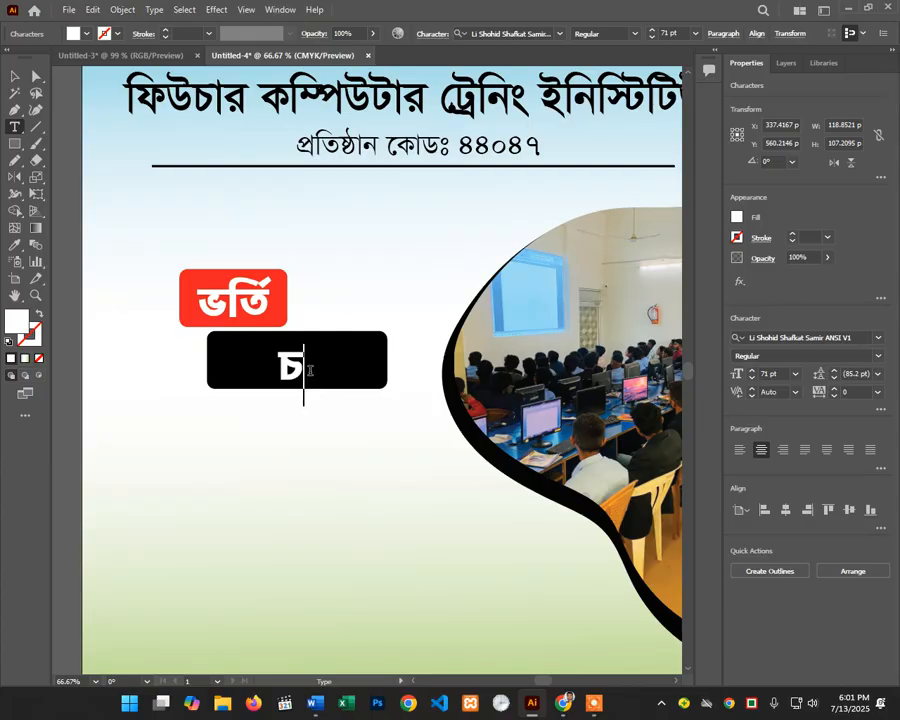
{"action": "type", "text": "ল"}
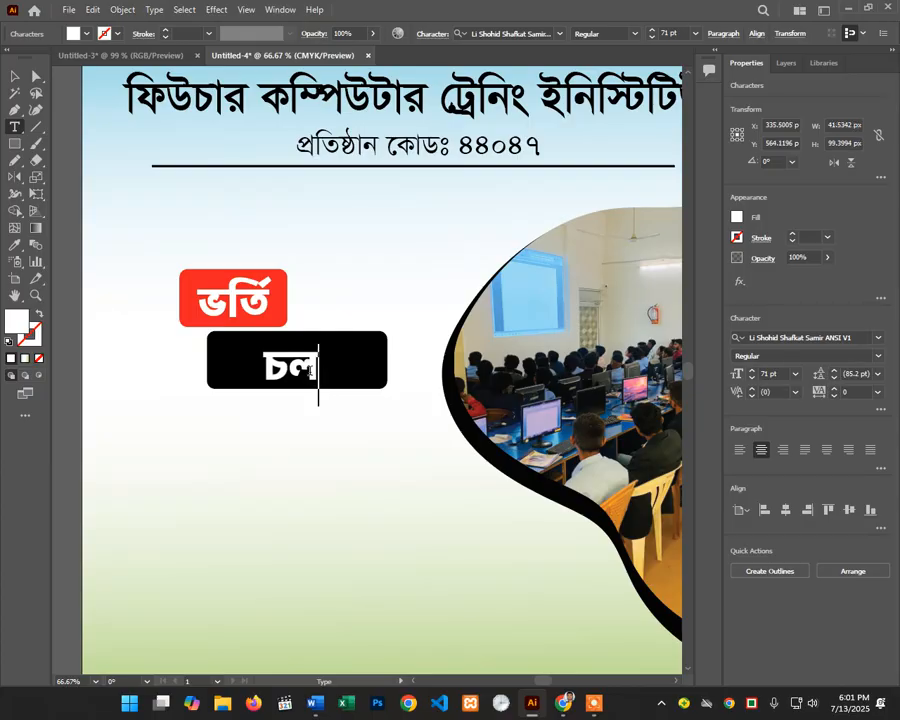
{"action": "type", "text": "ছে"}
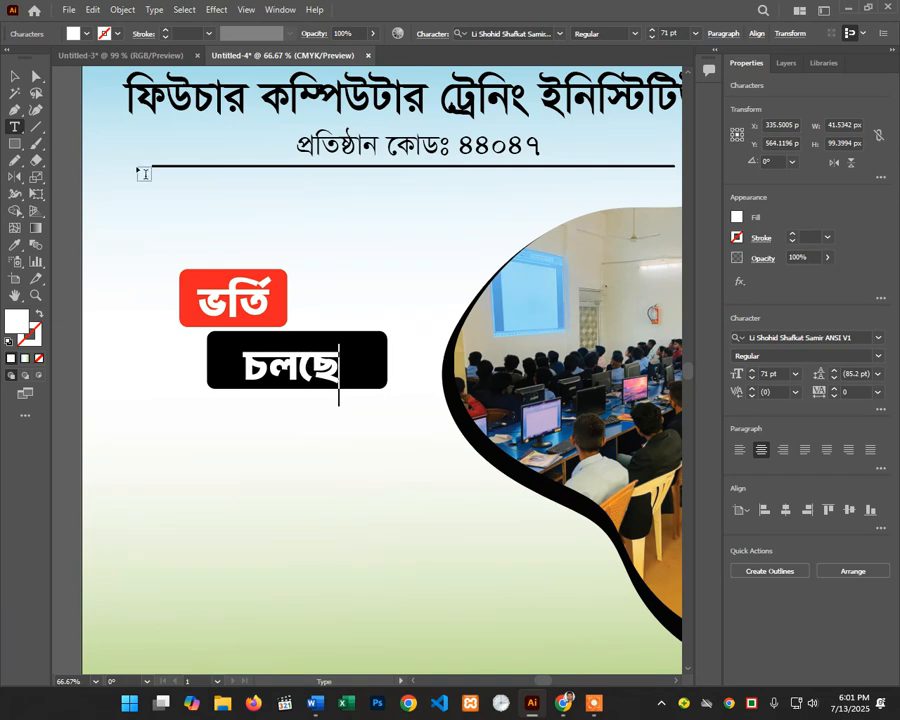
{"action": "left_click", "coordinate": [15, 76]}
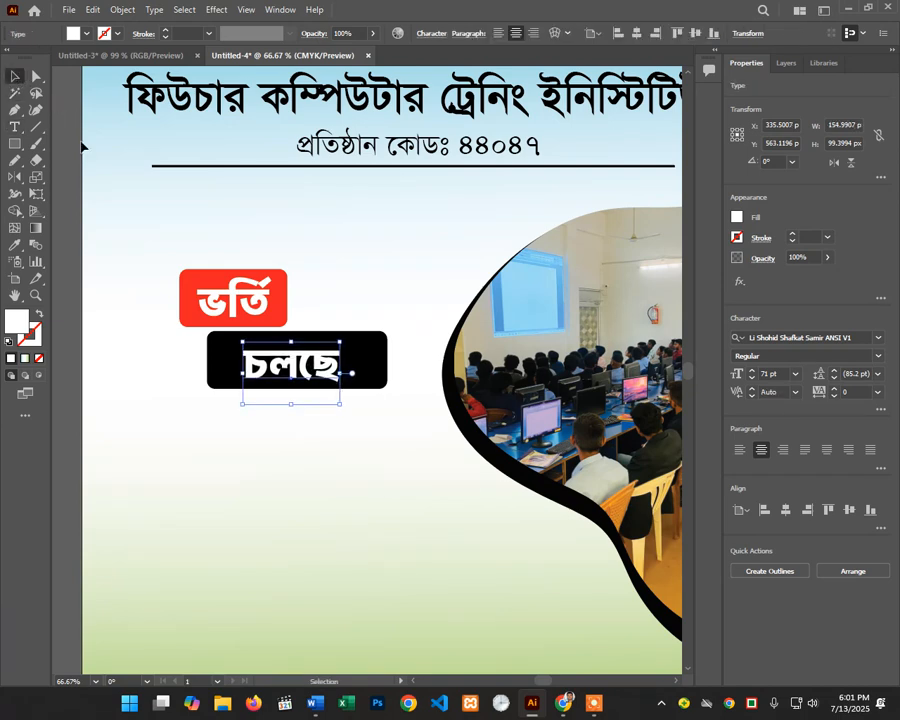
{"action": "left_click_drag", "start_coordinate": [303, 379], "coordinate": [285, 368]}
Step: Narrow the black box to fit the word চলছে
{"action": "left_click", "coordinate": [369, 362]}
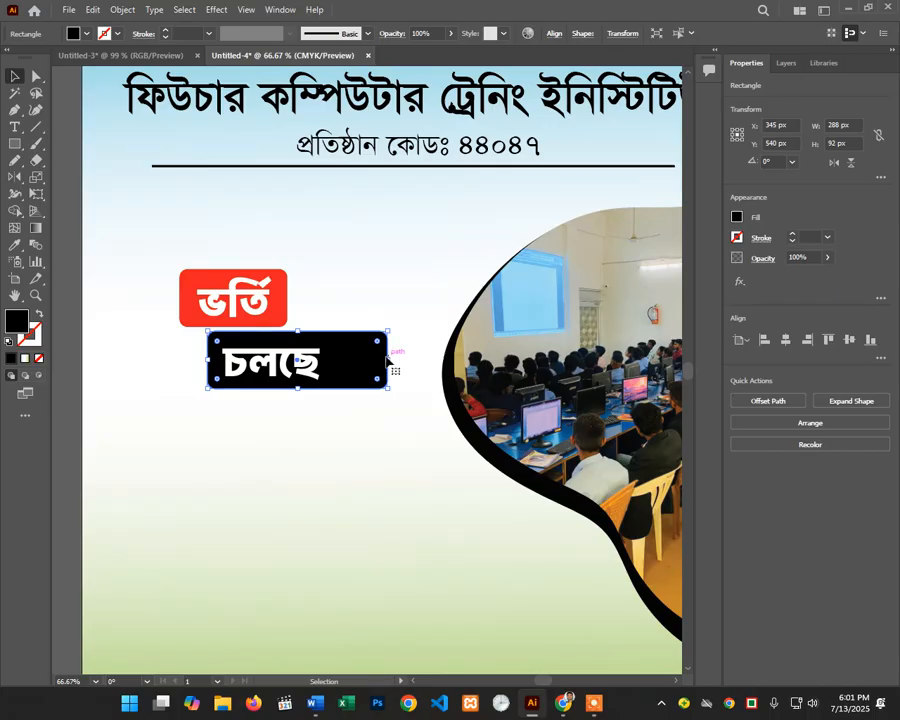
{"action": "left_click_drag", "start_coordinate": [388, 360], "coordinate": [344, 360]}
{"action": "left_click", "coordinate": [301, 408]}
Step: Select both the red and black boxes and open Object > Path > Offset Path
{"action": "scroll", "coordinate": [301, 325], "scroll_direction": "up", "scroll_amount": 1}
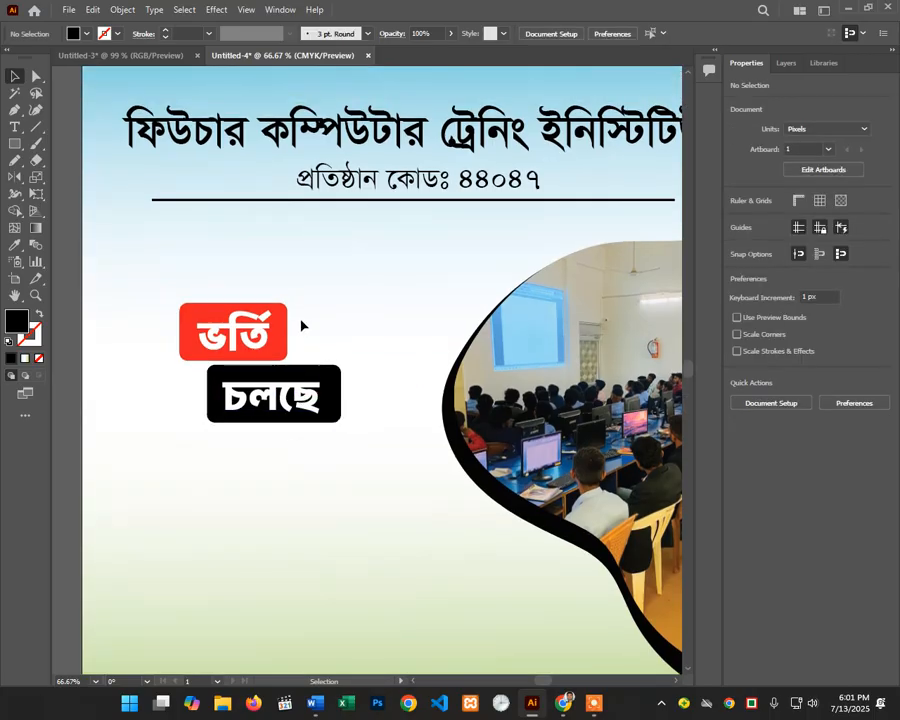
{"action": "left_click_drag", "start_coordinate": [304, 302], "coordinate": [240, 348]}
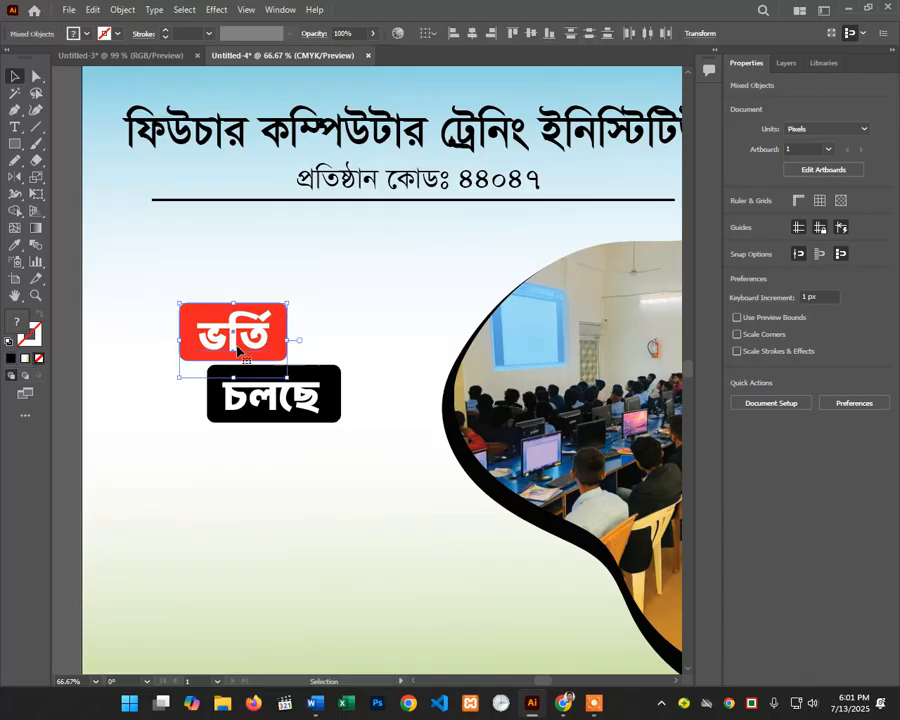
{"action": "left_click", "coordinate": [326, 317]}
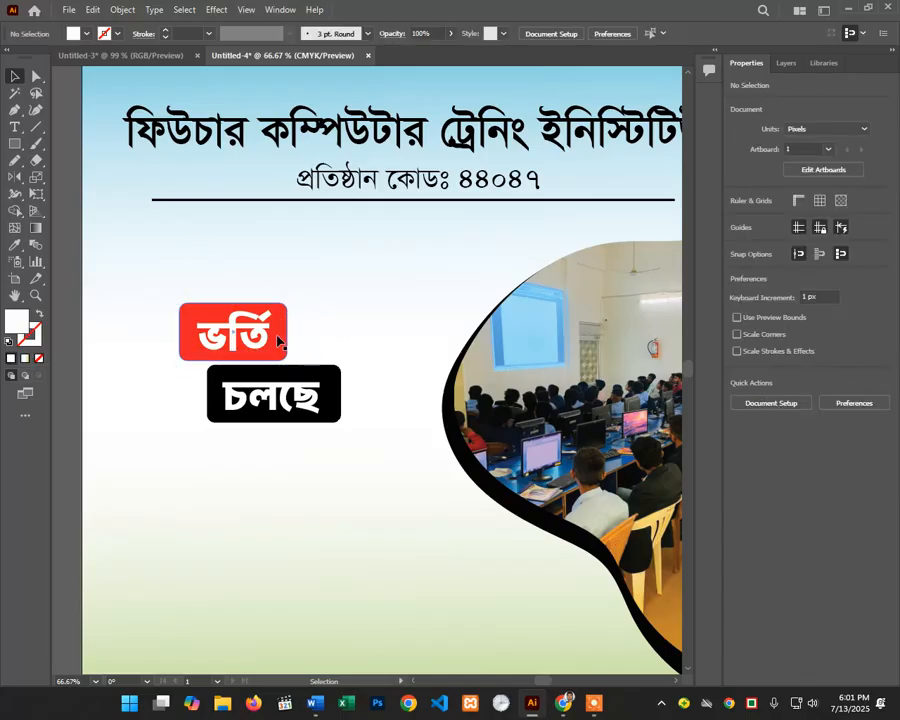
{"action": "left_click", "coordinate": [284, 343]}
{"action": "left_click", "coordinate": [301, 376], "text": "shift"}
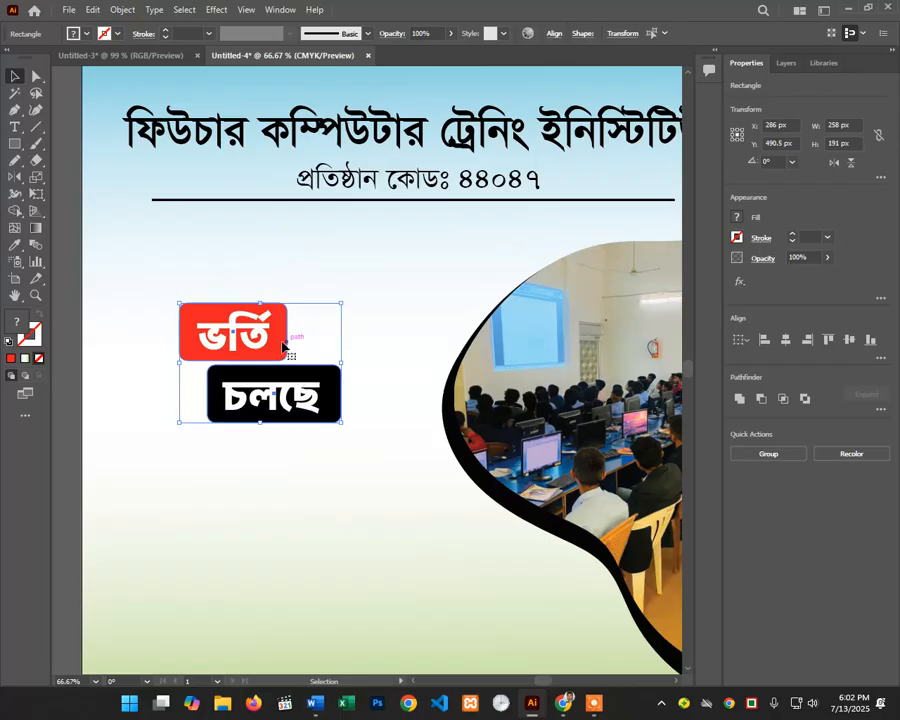
{"action": "left_click", "coordinate": [122, 9]}
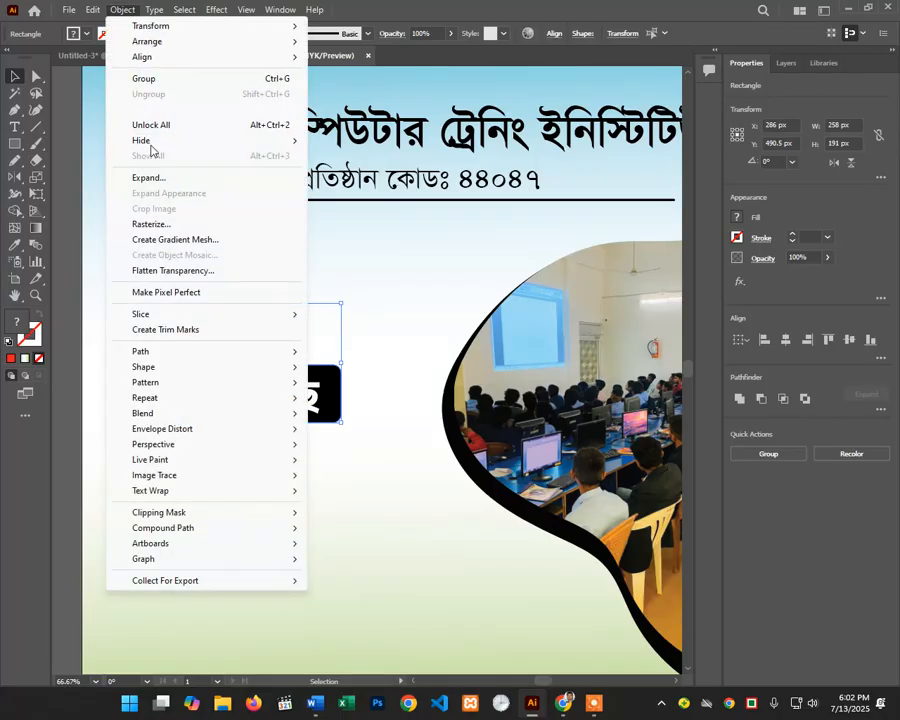
{"action": "mouse_move", "coordinate": [174, 351]}
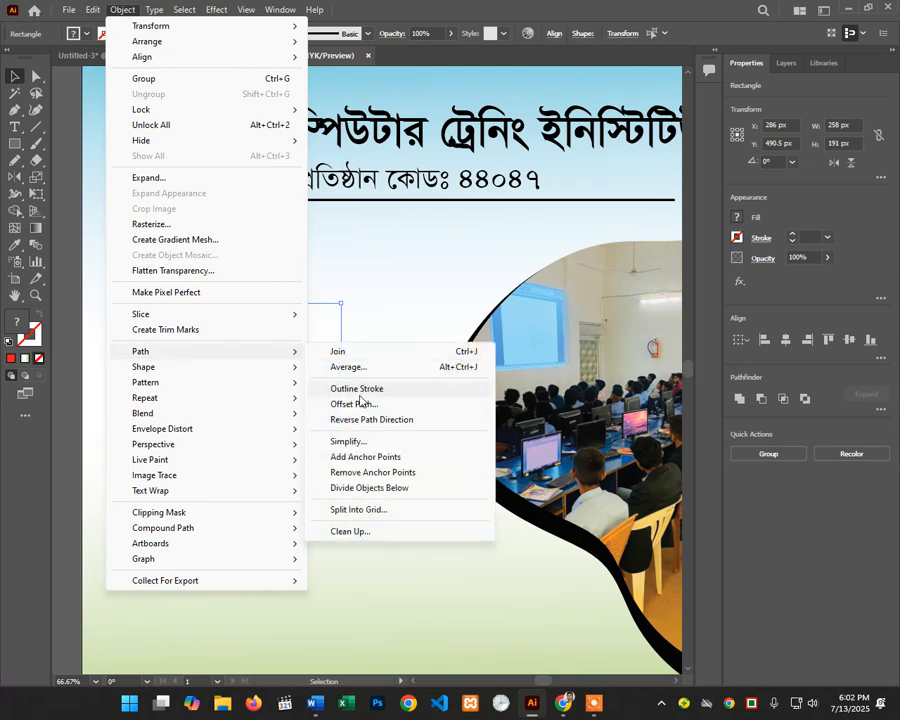
{"action": "left_click", "coordinate": [355, 403]}
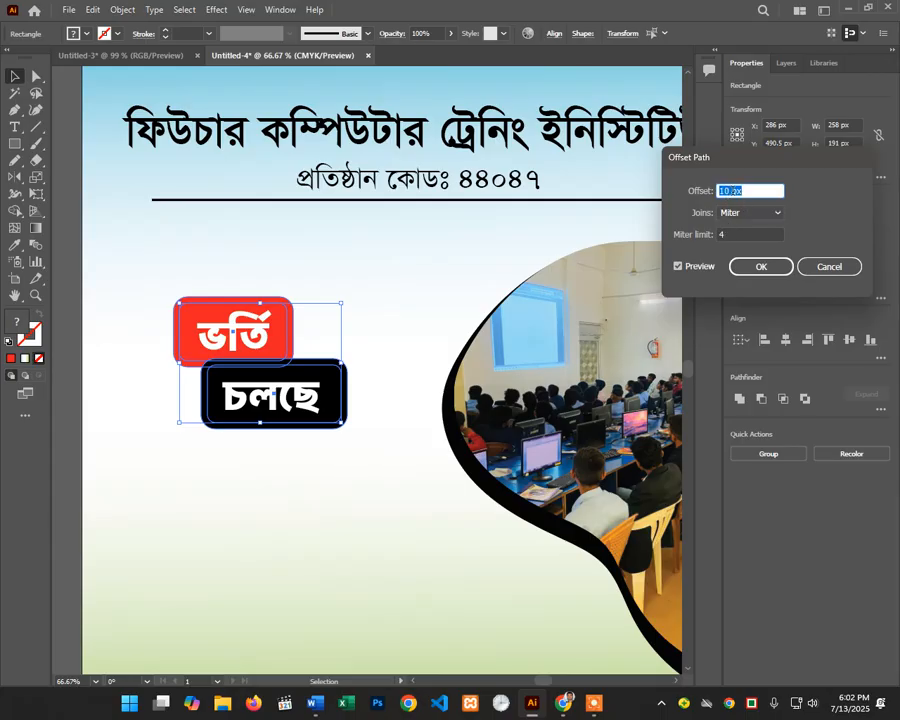
Step: Create a 10 px offset outline around both boxes with no fill and a 4 pt black stroke
{"action": "left_click", "coordinate": [748, 266]}
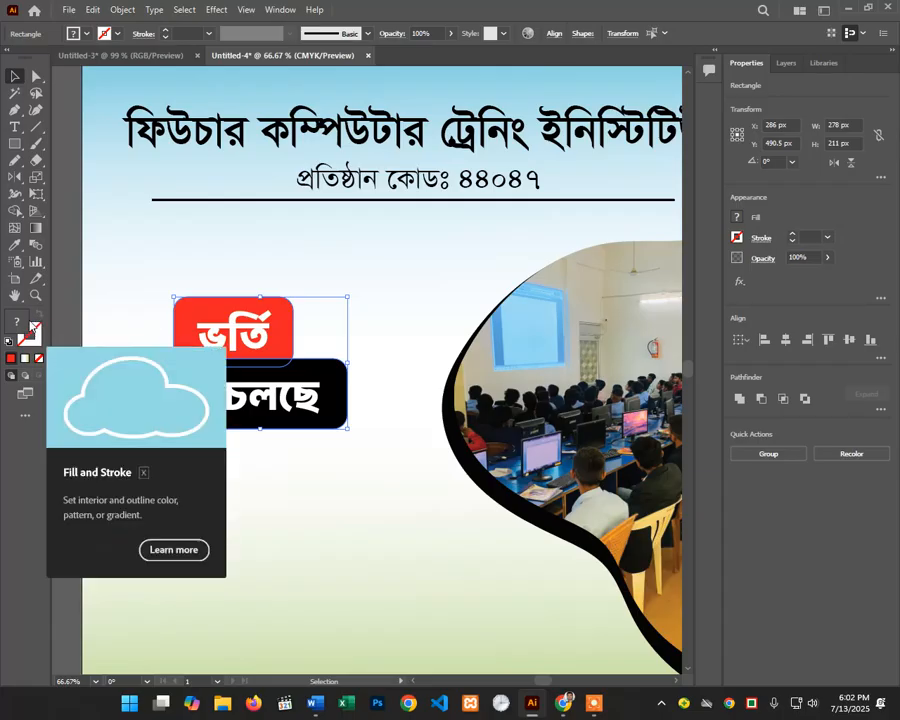
{"action": "left_click", "coordinate": [68, 30]}
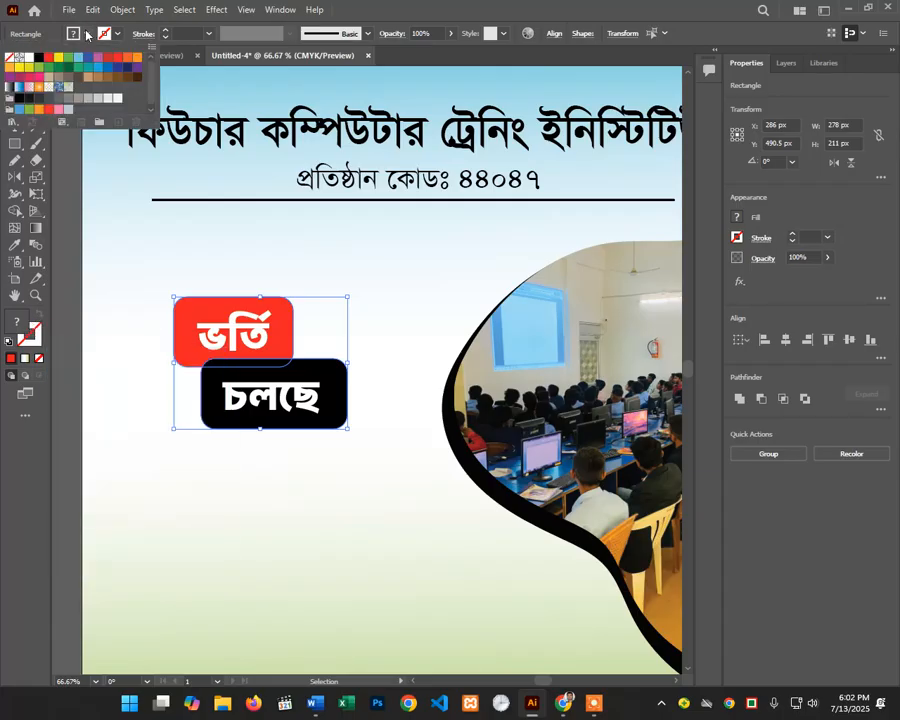
{"action": "left_click", "coordinate": [9, 57]}
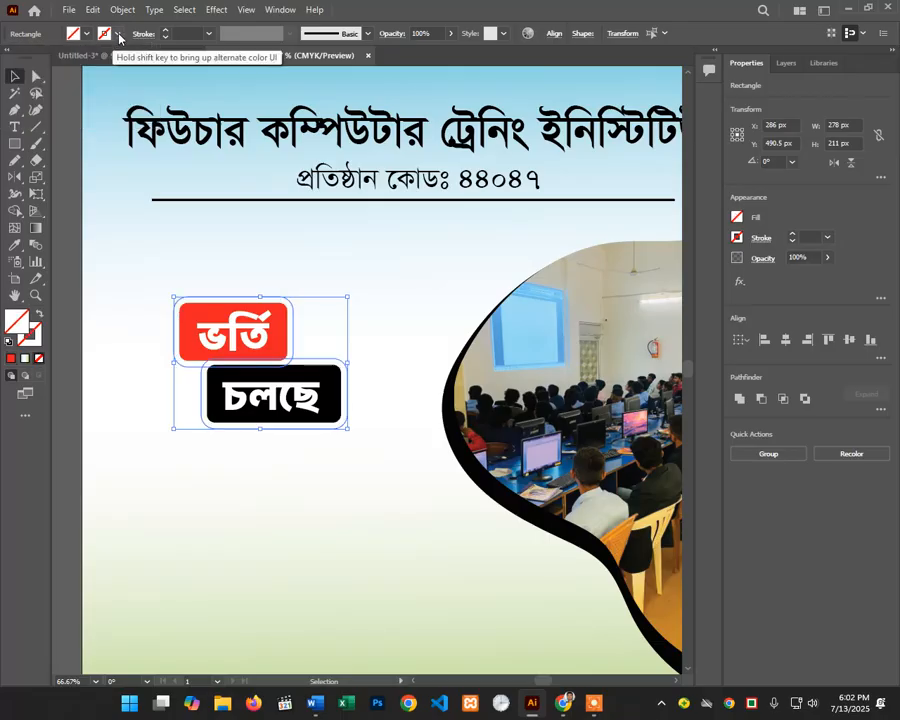
{"action": "left_click", "coordinate": [119, 38]}
{"action": "left_click", "coordinate": [38, 57]}
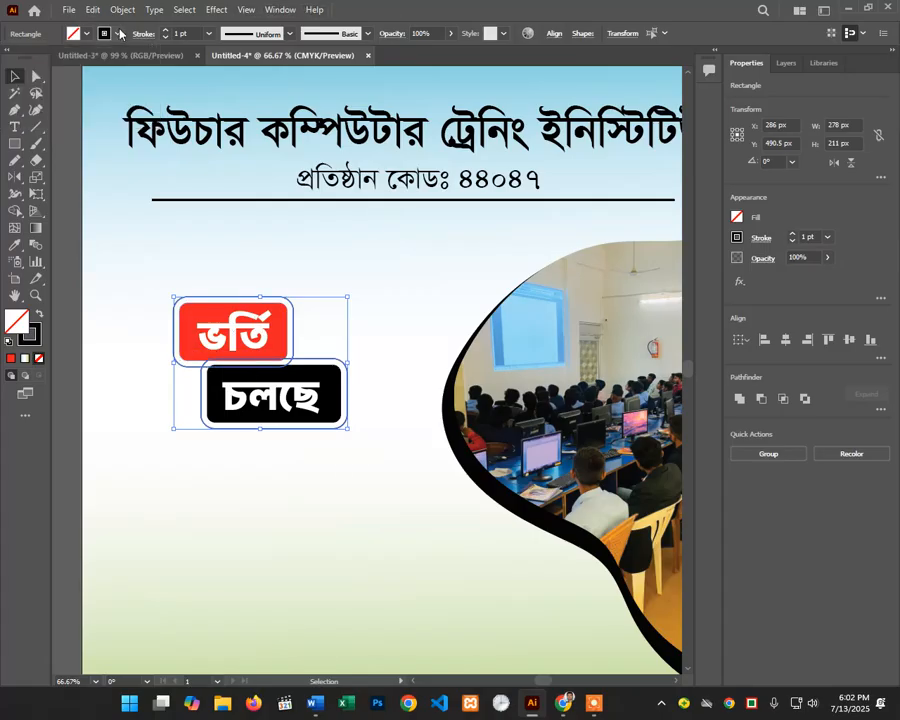
{"action": "left_click", "coordinate": [166, 32]}
{"action": "left_click", "coordinate": [166, 32]}
{"action": "left_click", "coordinate": [166, 32]}
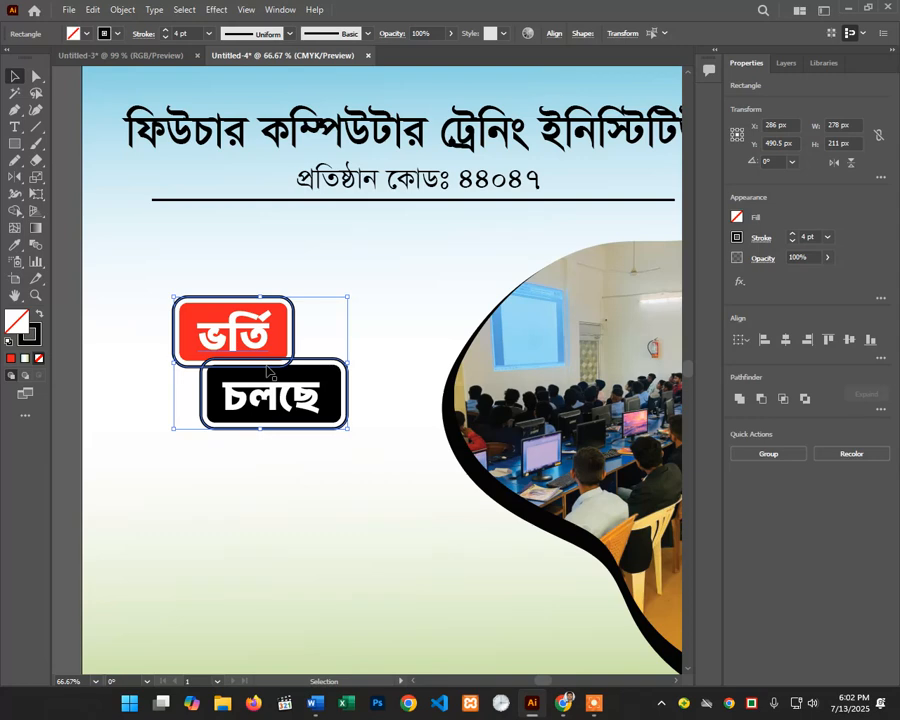
Step: Merge the two overlapping offset outlines into one border with Shape Builder
{"action": "left_click", "coordinate": [22, 210]}
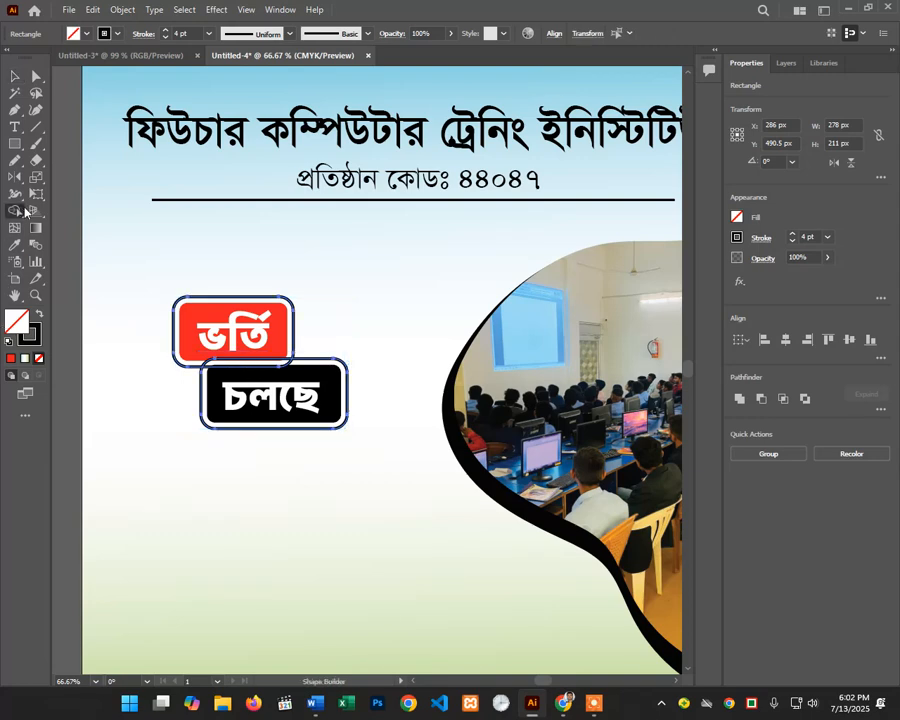
{"action": "left_click", "coordinate": [246, 366], "text": "alt"}
{"action": "left_click", "coordinate": [247, 359], "text": "alt"}
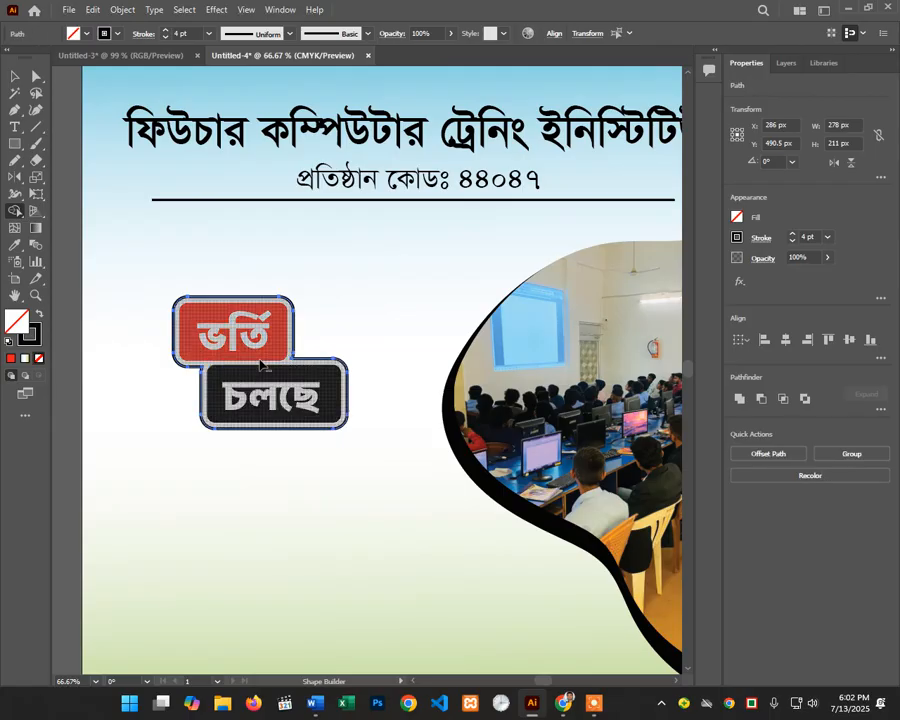
Step: Marquee-select both badges and their border, then group them
{"action": "left_click", "coordinate": [14, 76]}
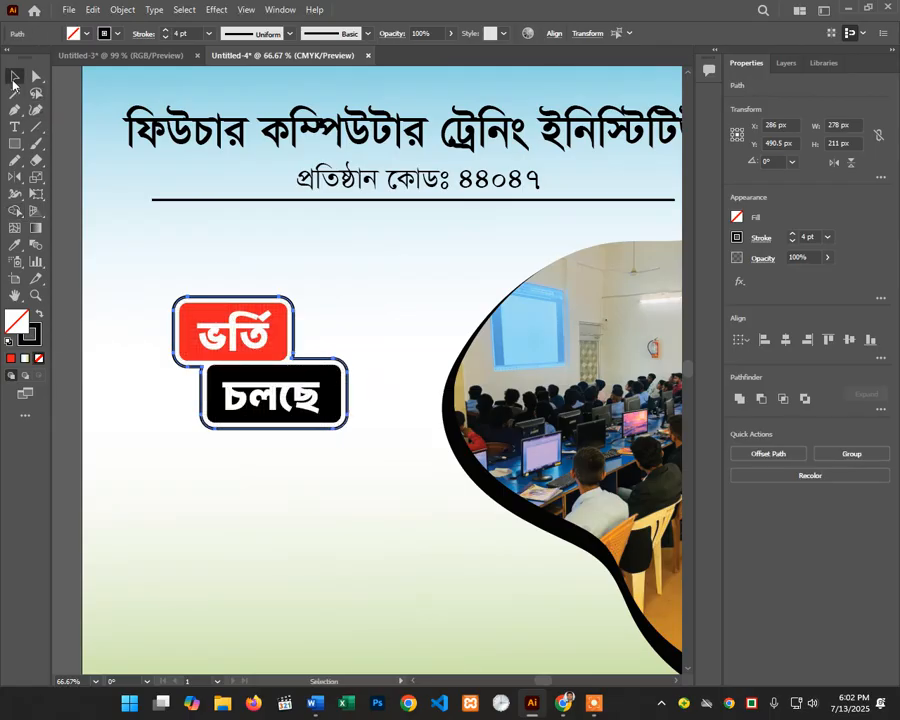
{"action": "left_click", "coordinate": [285, 278]}
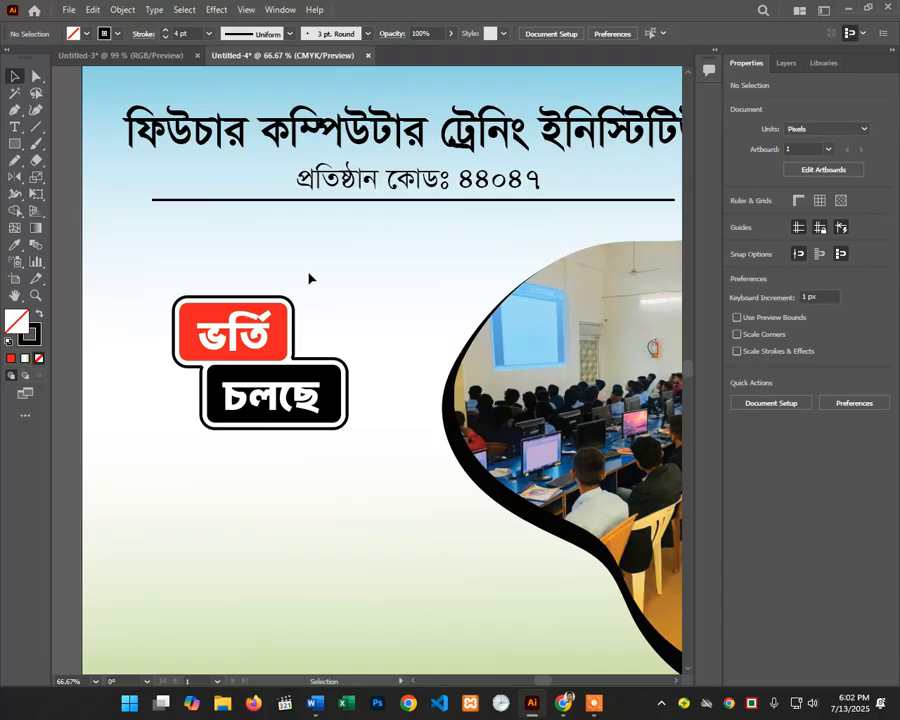
{"action": "left_click_drag", "start_coordinate": [310, 279], "coordinate": [190, 466]}
{"action": "right_click", "coordinate": [270, 345]}
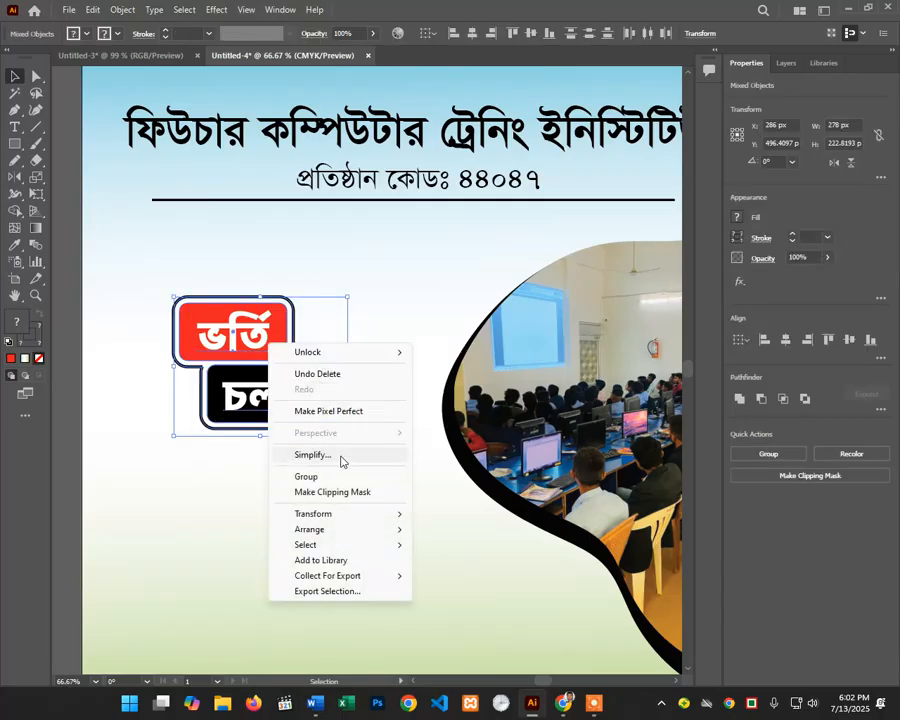
{"action": "left_click", "coordinate": [346, 476]}
Step: Rescale the grouped ভর্তি চলছে badge from its corner handle, then zoom back in on the flyer
{"action": "key", "text": "ctrl+minus"}
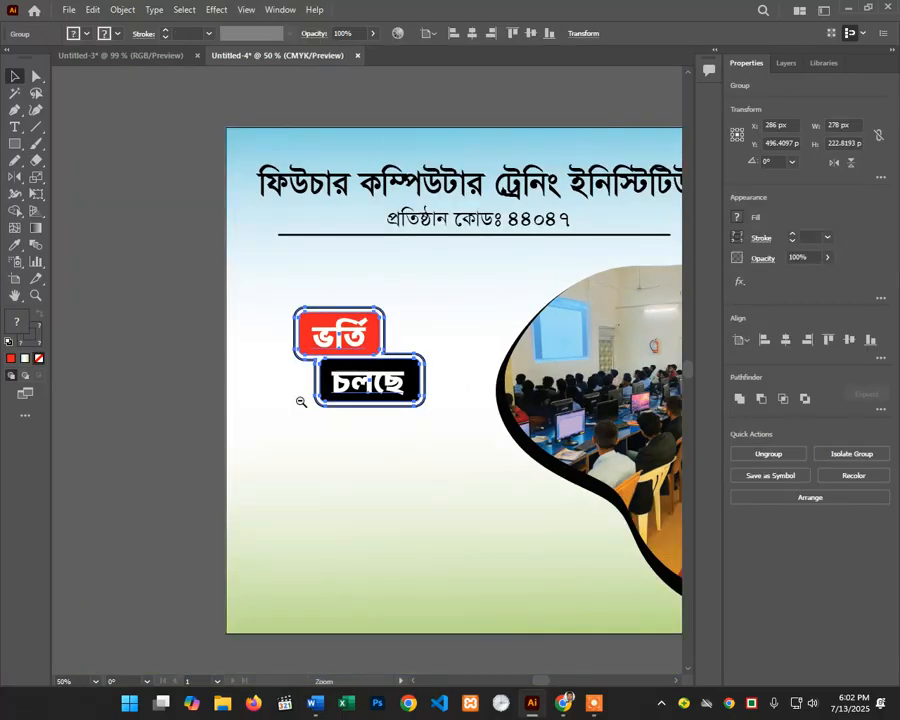
{"action": "left_click_drag", "start_coordinate": [425, 407], "coordinate": [407, 375]}
{"action": "left_click", "coordinate": [448, 430]}
{"action": "scroll", "coordinate": [404, 388], "scroll_direction": "down", "scroll_amount": 2}
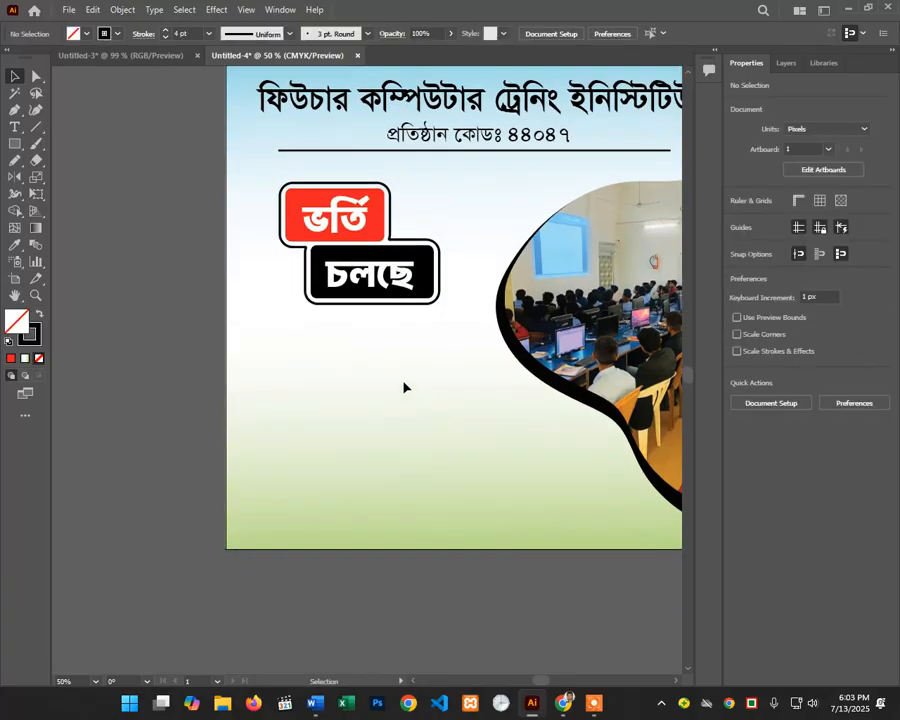
{"action": "scroll", "coordinate": [401, 356], "scroll_direction": "down", "scroll_amount": 1}
{"action": "scroll", "coordinate": [385, 317], "scroll_direction": "down", "scroll_amount": 2}
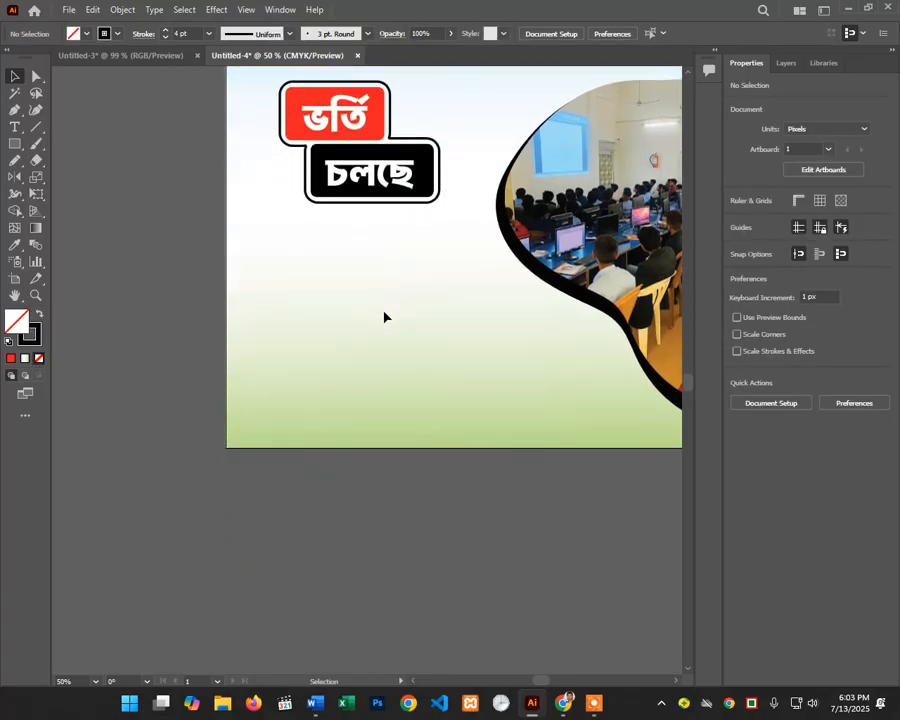
{"action": "scroll", "coordinate": [389, 348], "scroll_direction": "up", "scroll_amount": 2}
{"action": "key", "text": "ctrl+space"}
{"action": "left_click", "coordinate": [395, 338], "text": "ctrl"}
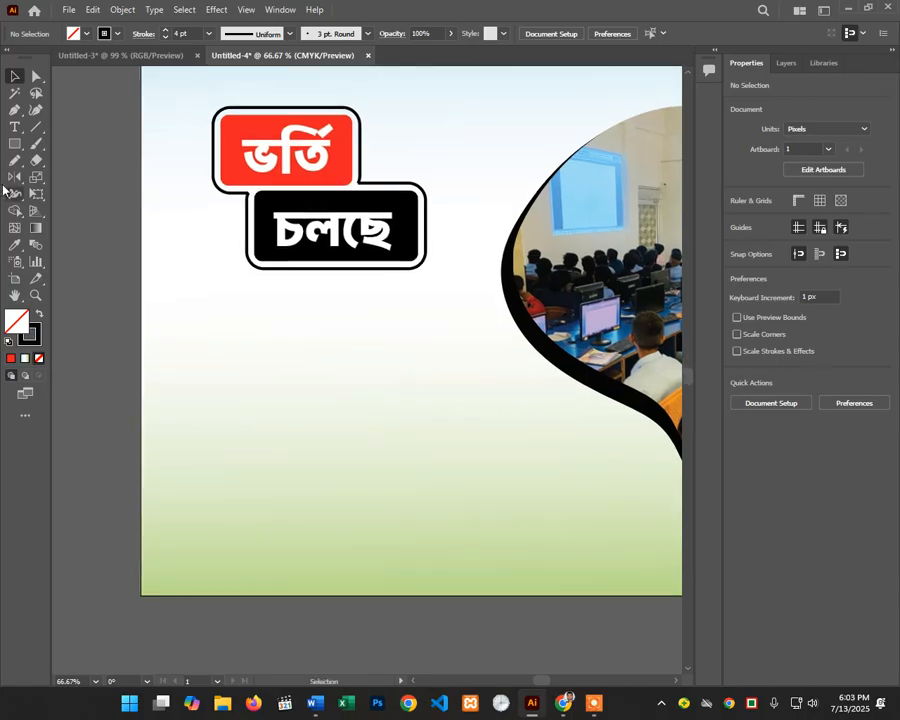
{"action": "left_click", "coordinate": [15, 143]}
Step: Draw a wide 503 × 79 px bar below the badge and eyedrop the ভর্তি badge's red onto it
{"action": "left_click_drag", "start_coordinate": [141, 310], "coordinate": [455, 357]}
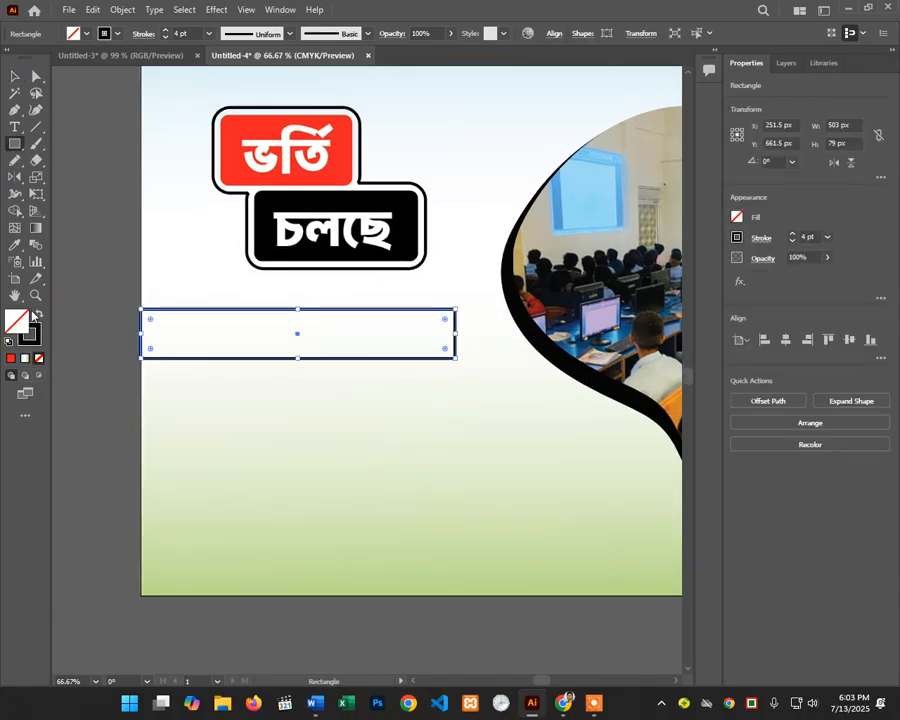
{"action": "key", "text": "shift+x"}
{"action": "left_click", "coordinate": [15, 244]}
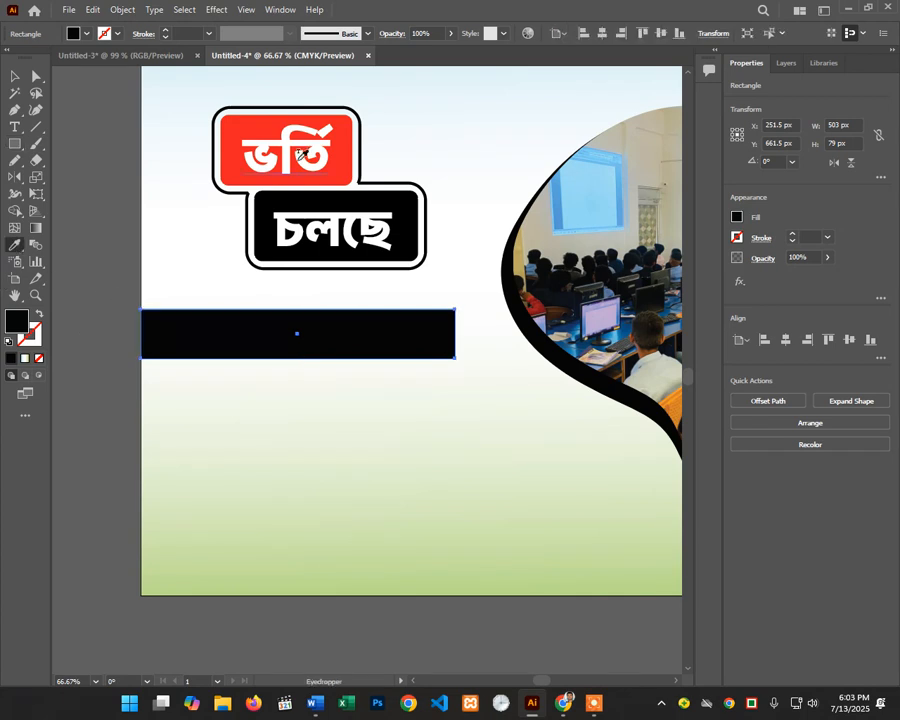
{"action": "left_click", "coordinate": [249, 126]}
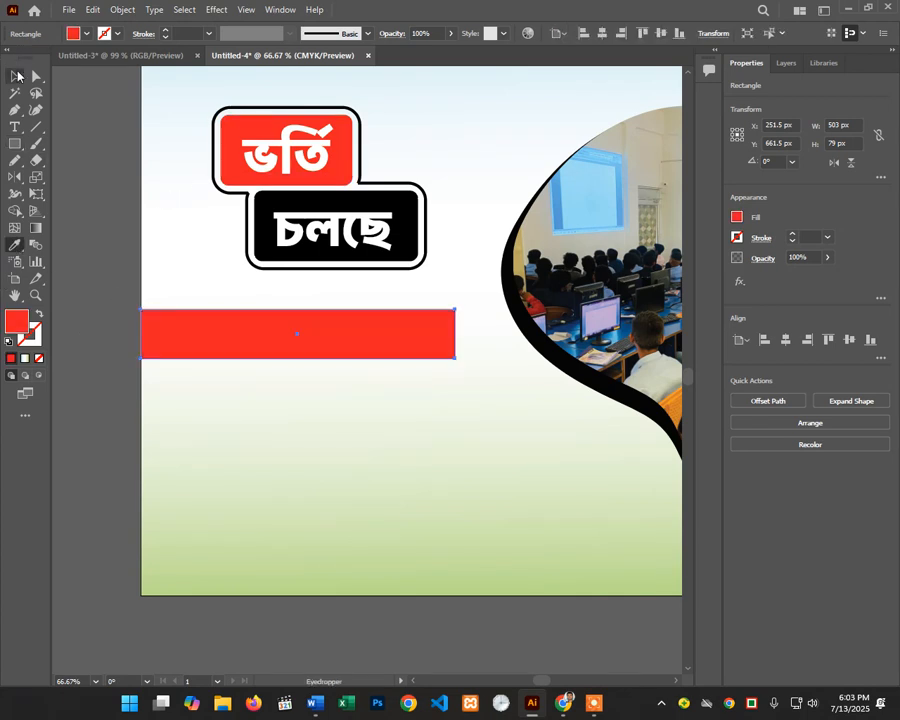
Step: Round the corners of the red bar with its corner widget
{"action": "left_click", "coordinate": [15, 76]}
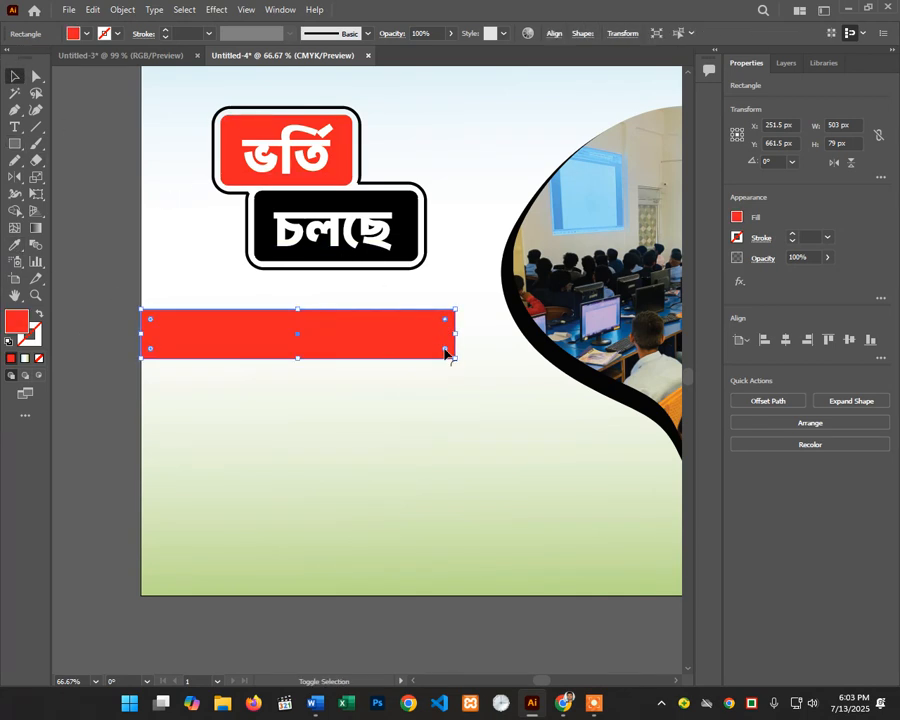
{"action": "left_click_drag", "start_coordinate": [446, 353], "coordinate": [448, 356]}
{"action": "left_click", "coordinate": [116, 400]}
{"action": "left_click", "coordinate": [281, 337]}
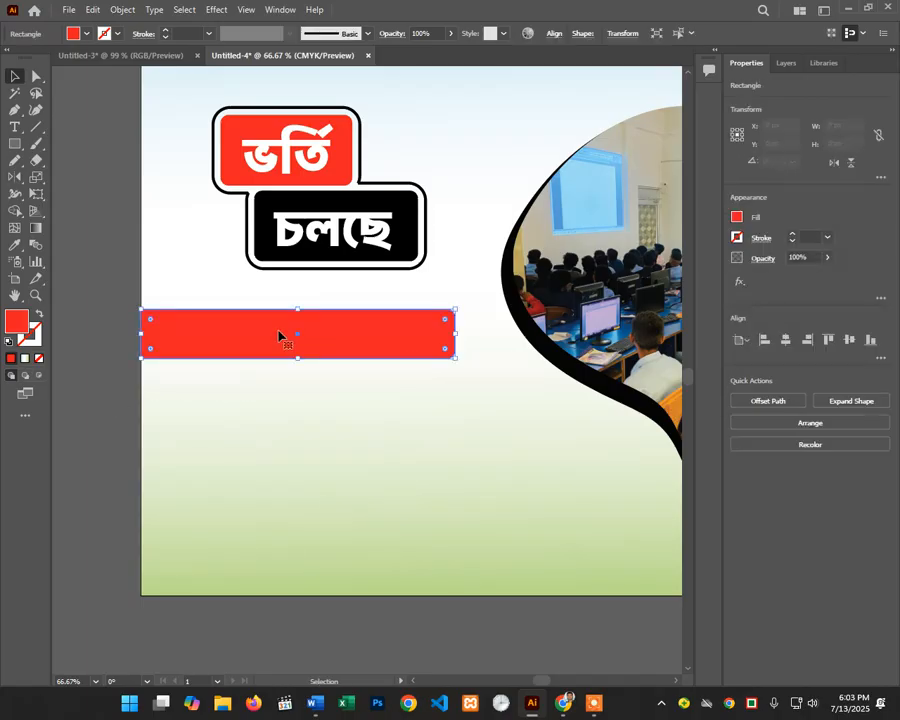
{"action": "left_click", "coordinate": [84, 337]}
{"action": "left_click", "coordinate": [17, 131]}
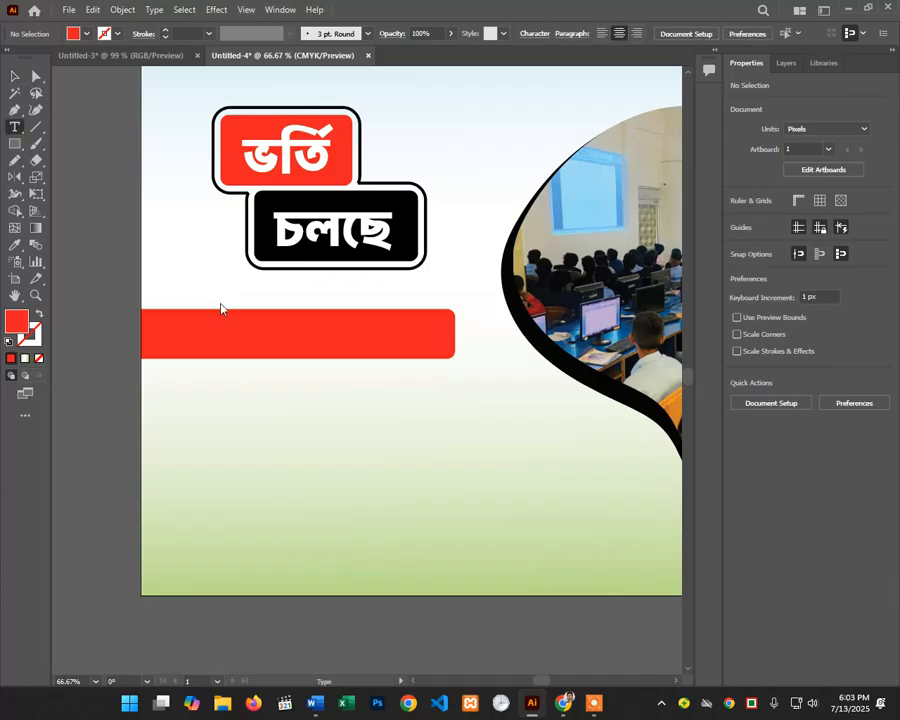
Step: Type ক্লাস শুরু হবে ১ই আগষ্ট থেকে। on the red bar, fixing typos along the way
{"action": "left_click", "coordinate": [184, 330]}
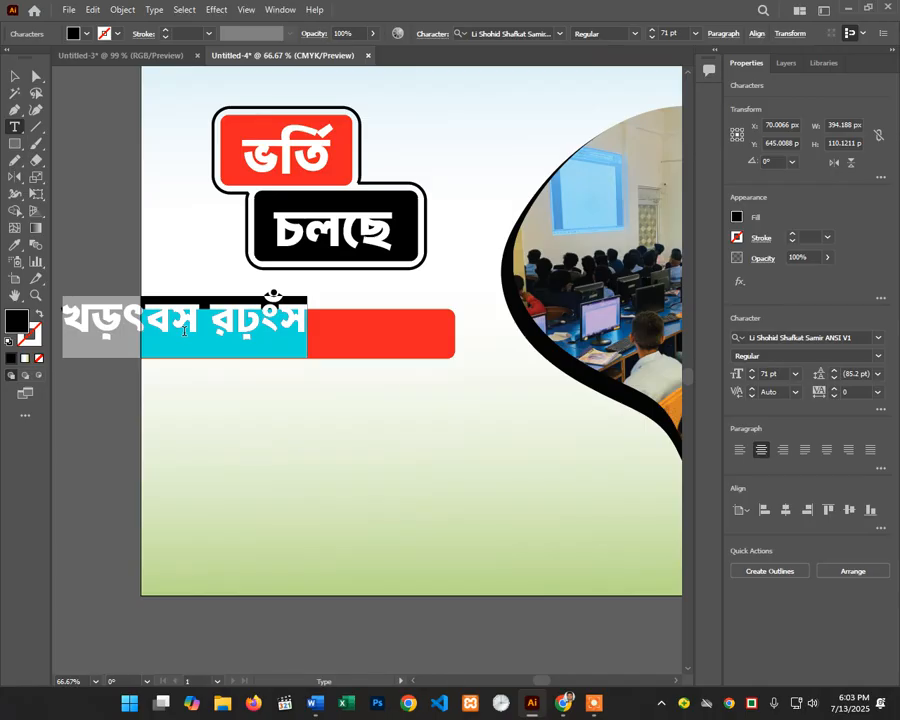
{"action": "type", "text": "ক্ল"}
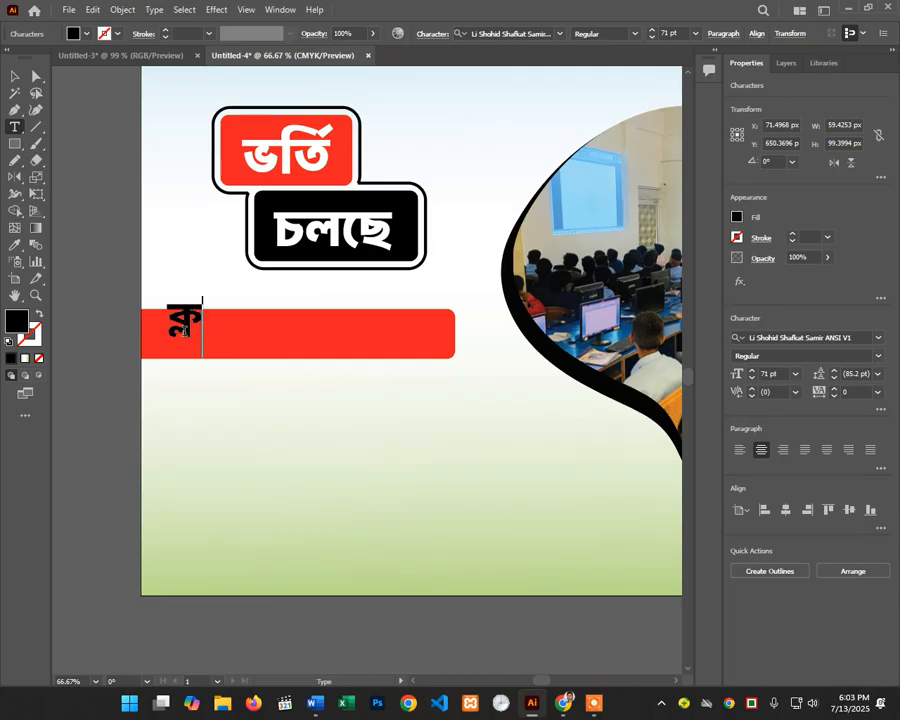
{"action": "type", "text": "াস"}
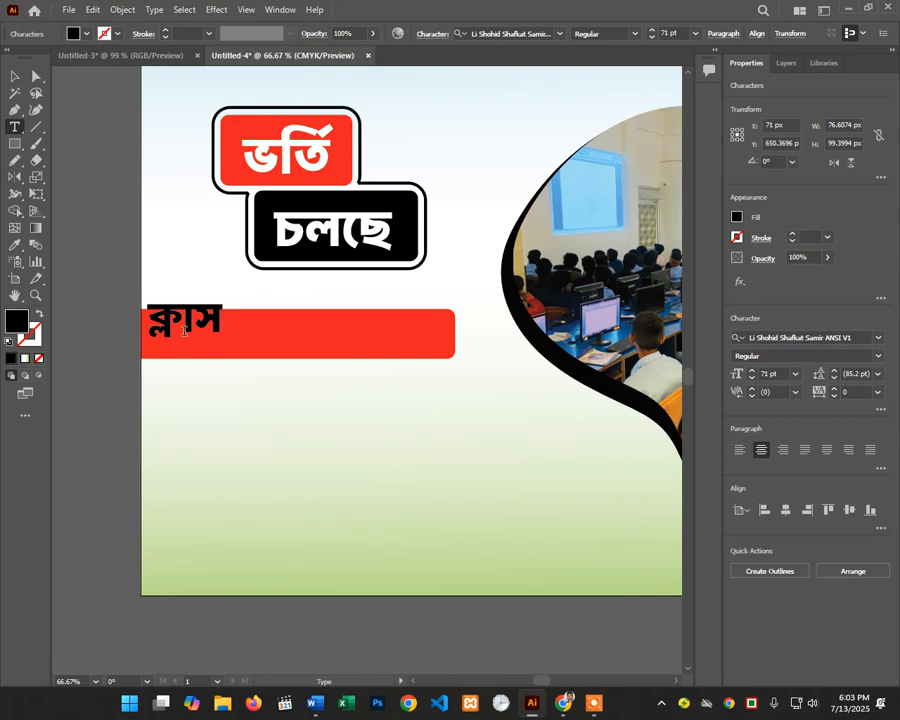
{"action": "type", "text": " শু"}
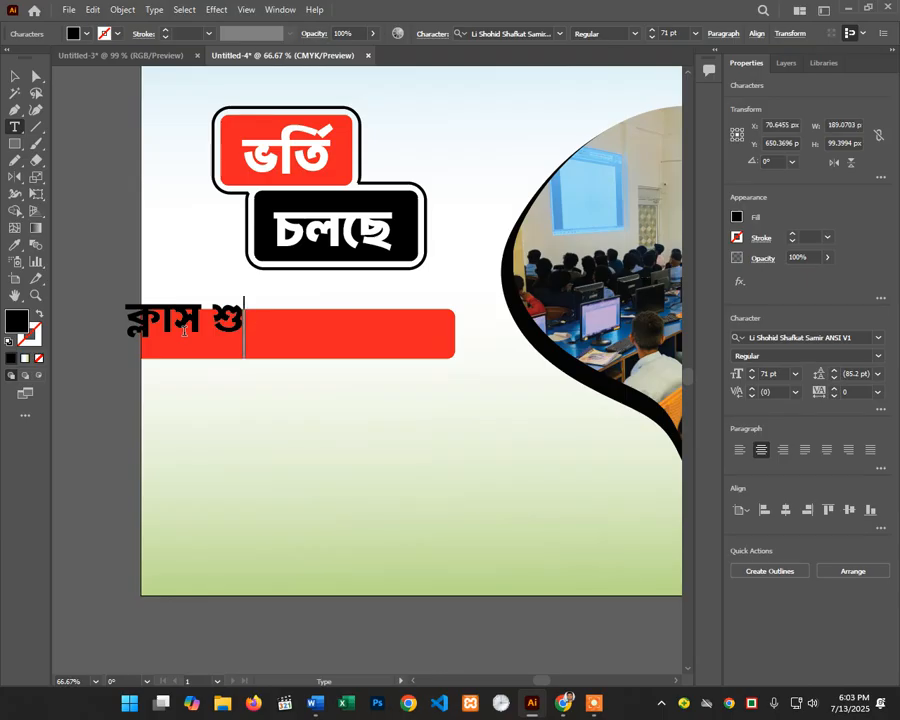
{"action": "type", "text": "রন্ন"}
{"action": "key", "text": "BackSpace"}
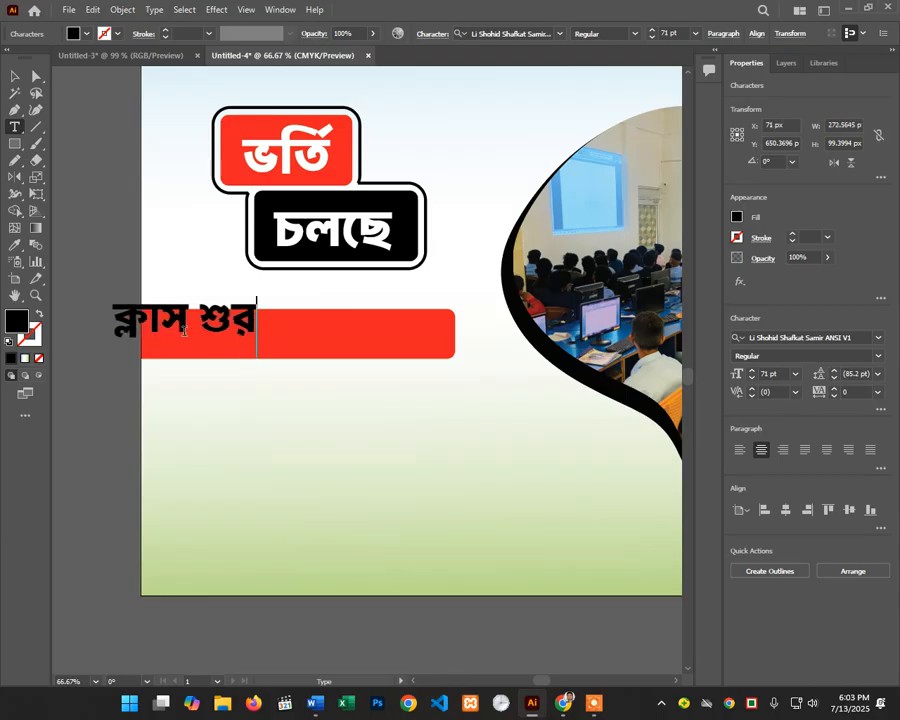
{"action": "type", "text": "ু"}
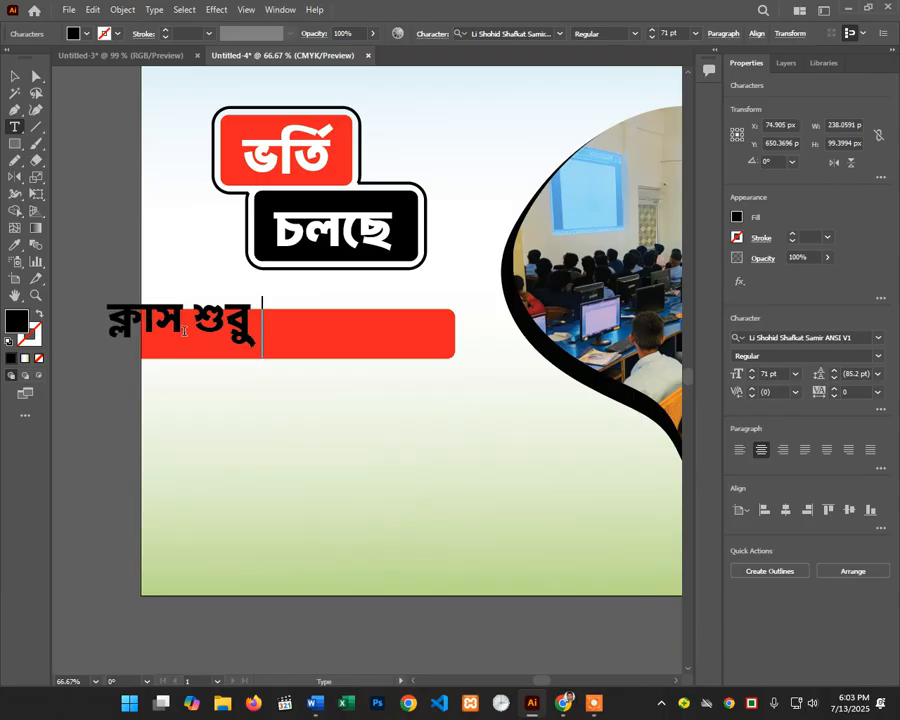
{"action": "type", "text": " হবে"}
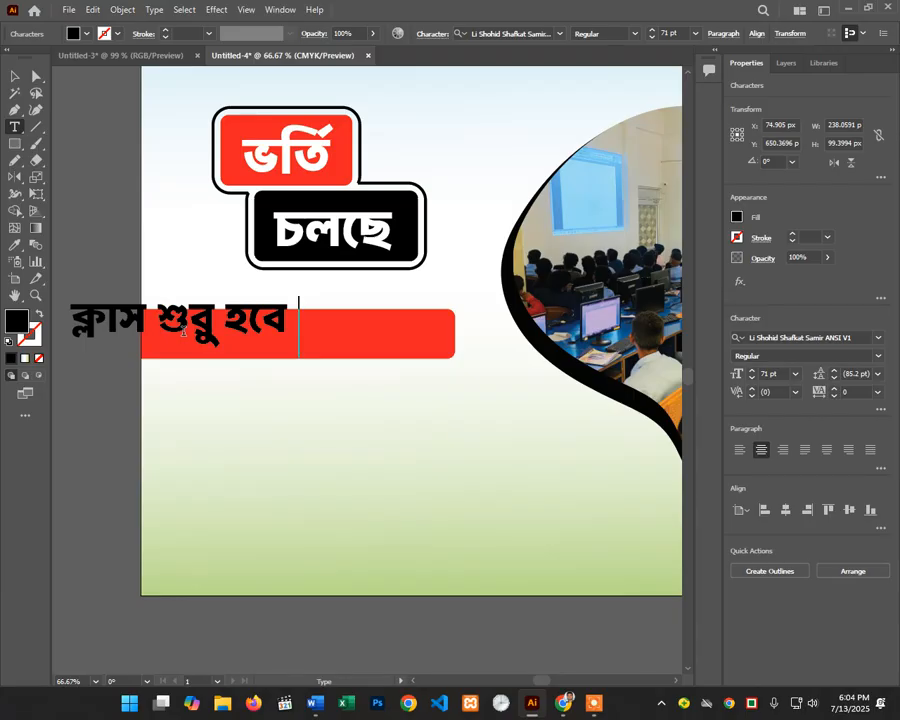
{"action": "type", "text": " ১"}
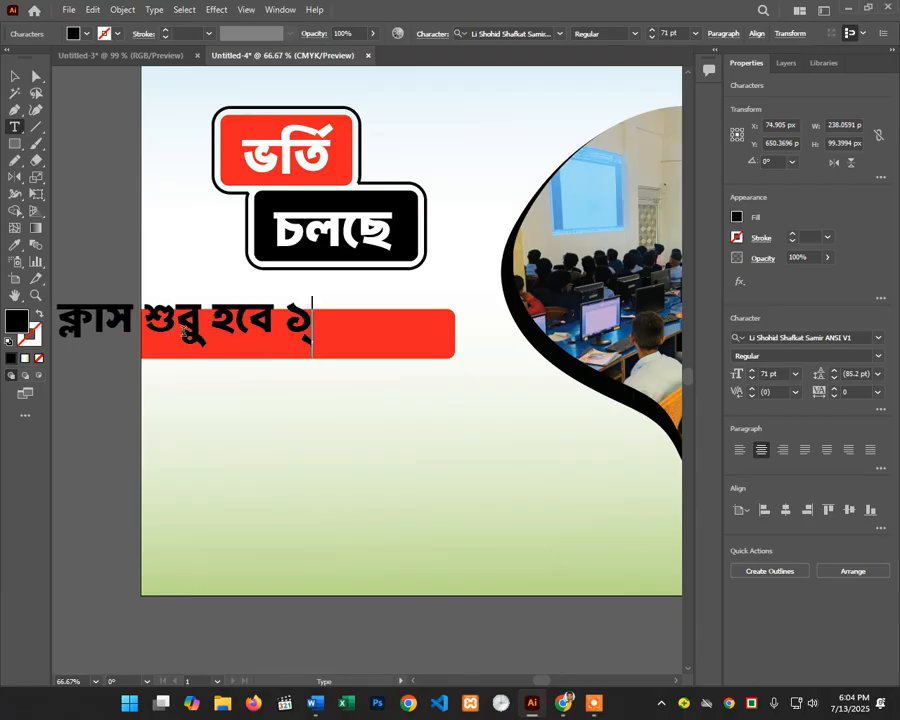
{"action": "type", "text": "ই আ"}
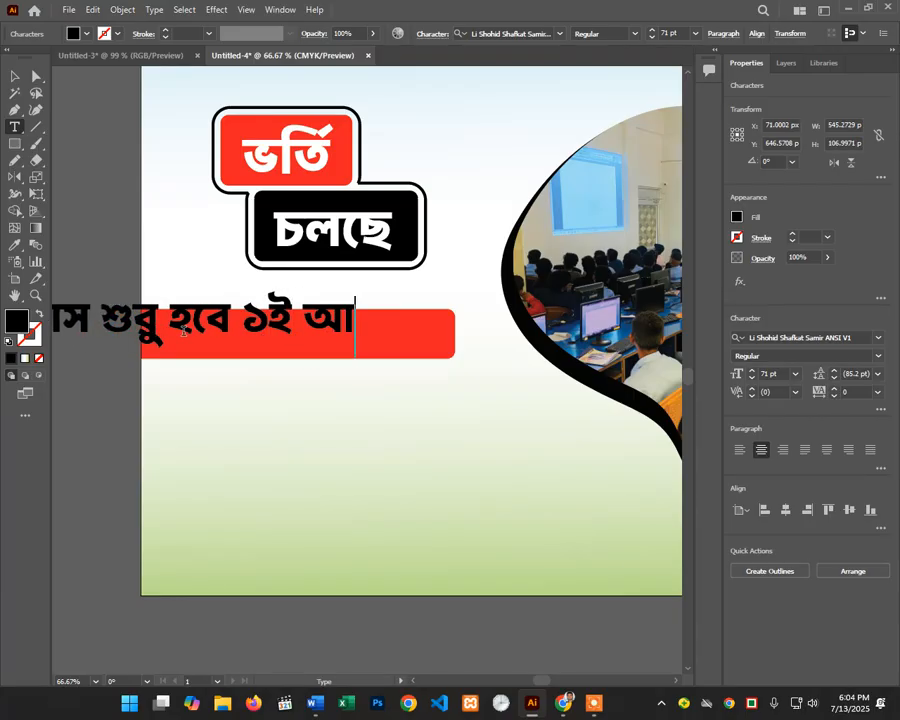
{"action": "type", "text": "গ"}
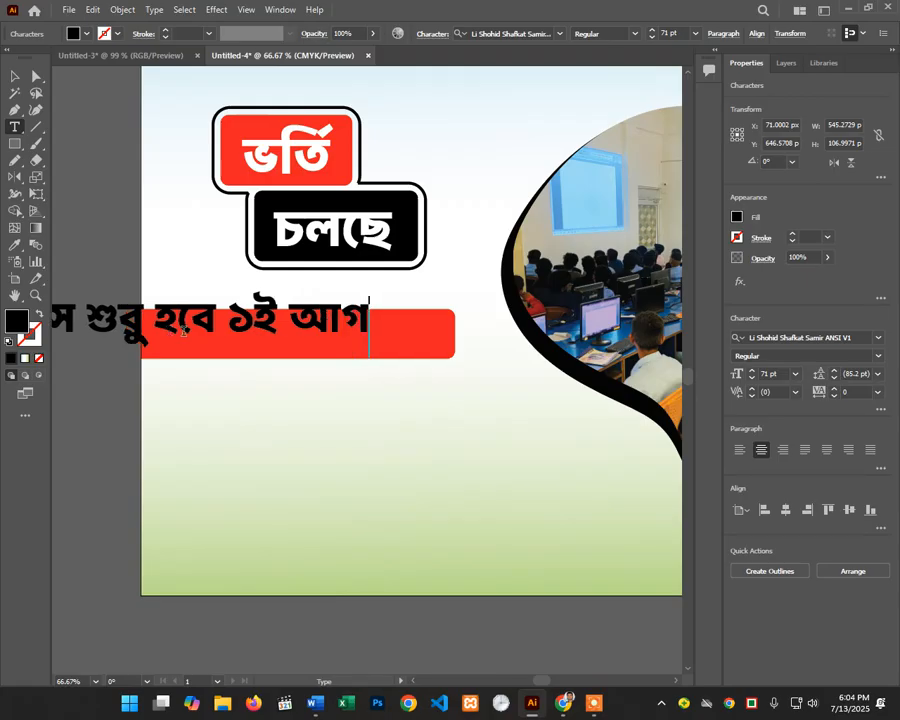
{"action": "key", "text": "Return"}
{"action": "type", "text": "ষ"}
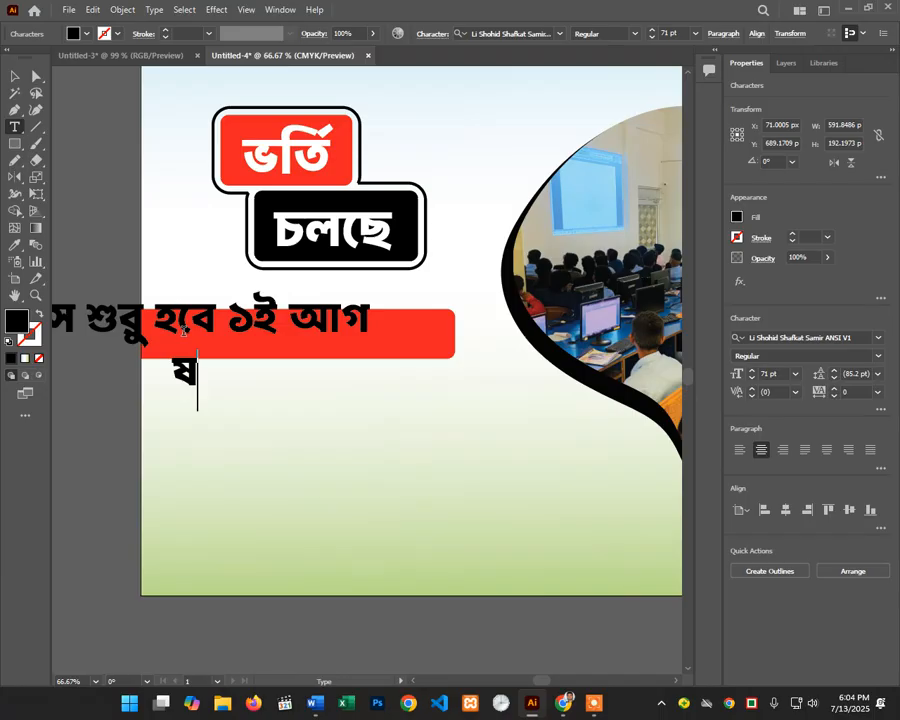
{"action": "key", "text": "BackSpace"}
{"action": "key", "text": "BackSpace"}
{"action": "type", "text": "ষ্"}
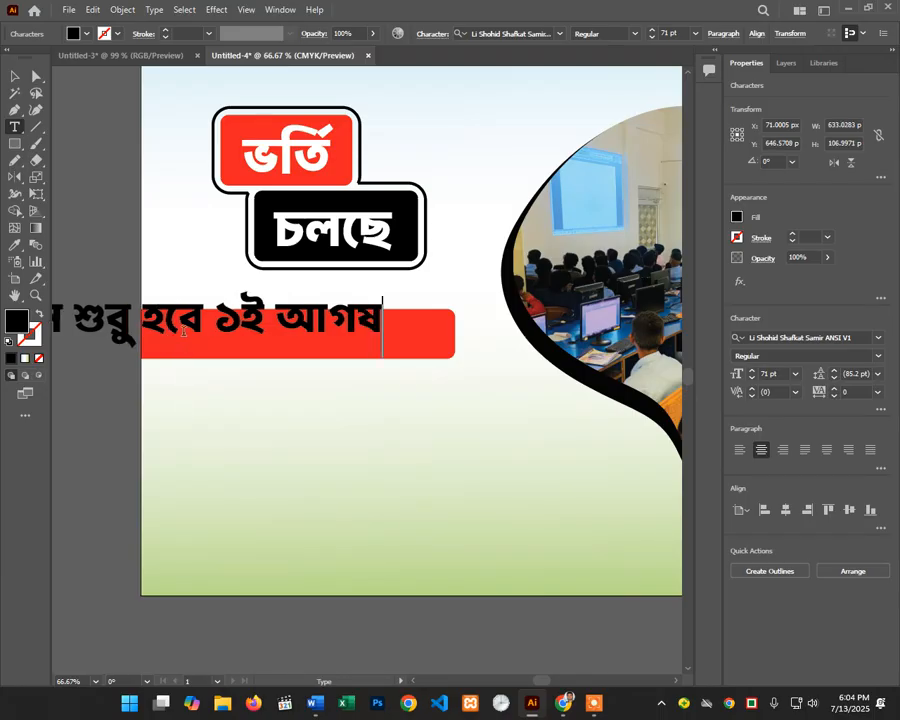
{"action": "type", "text": "ট "}
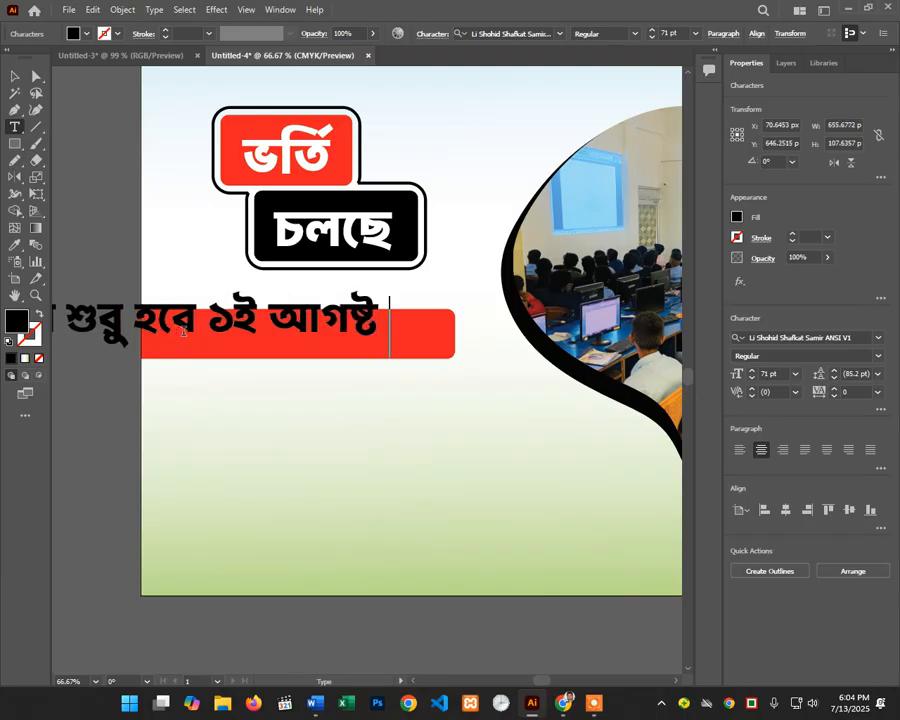
{"action": "type", "text": "খে"}
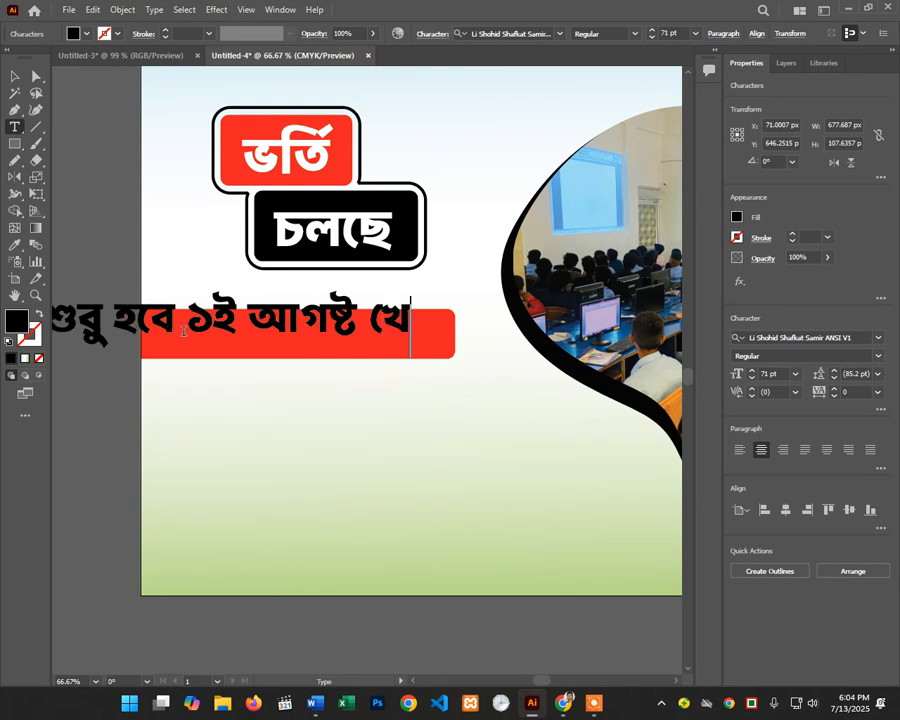
{"action": "key", "text": "BackSpace"}
{"action": "type", "text": "থেকে"}
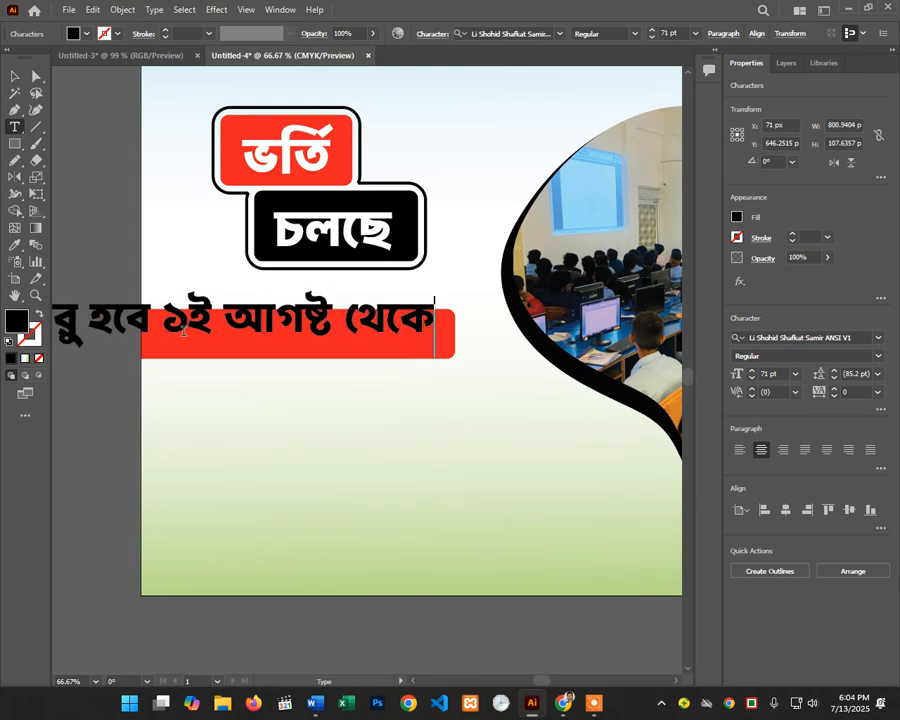
{"action": "type", "text": "।"}
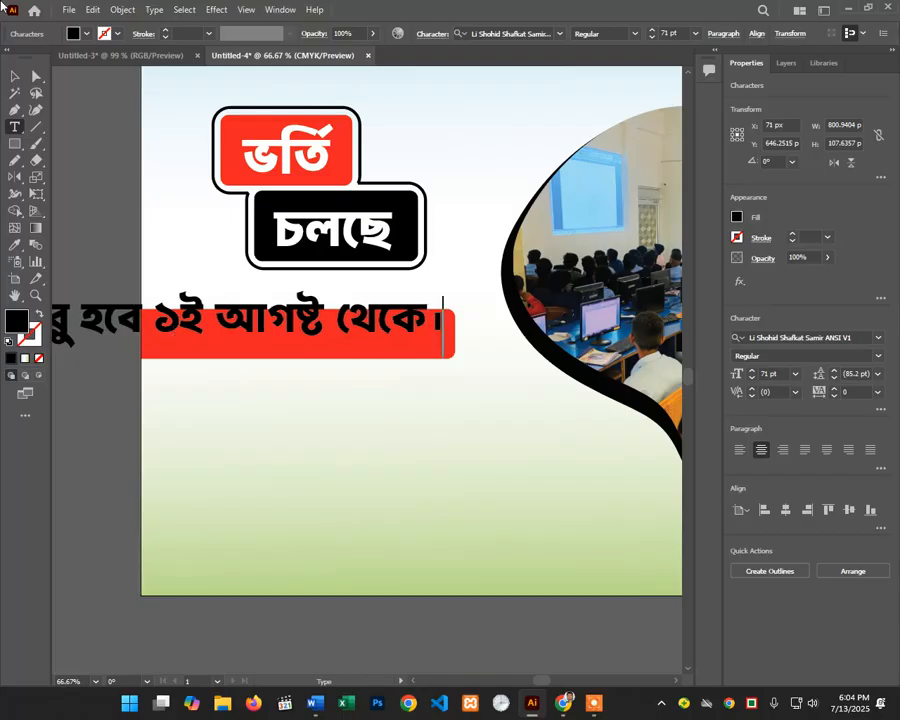
{"action": "left_click", "coordinate": [14, 76]}
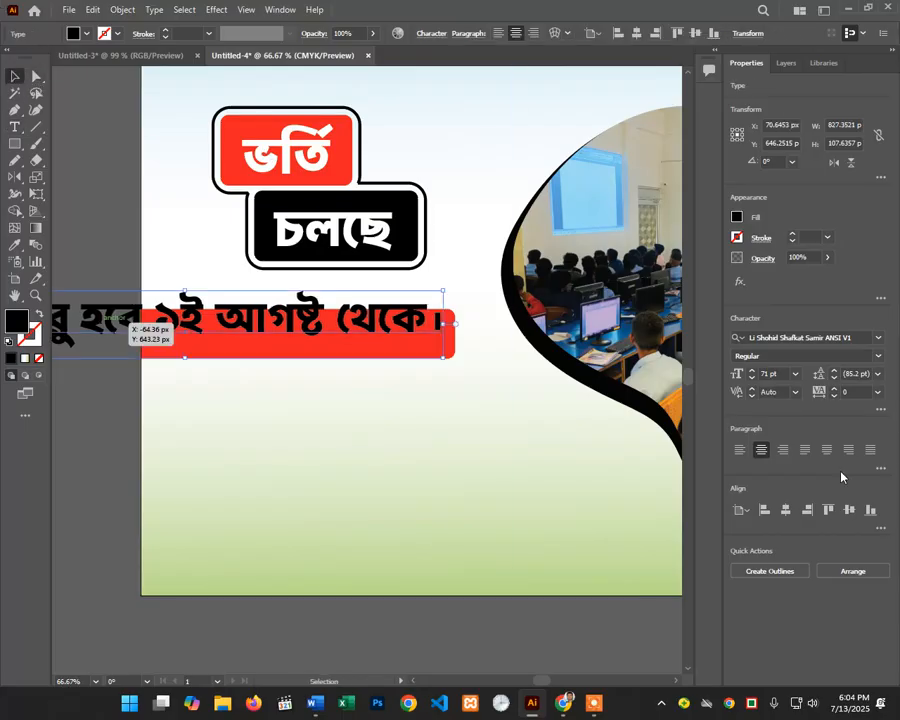
Step: Move the class-start line onto the red bar and centre it inside
{"action": "scroll", "coordinate": [770, 373], "scroll_direction": "down", "scroll_amount": 20}
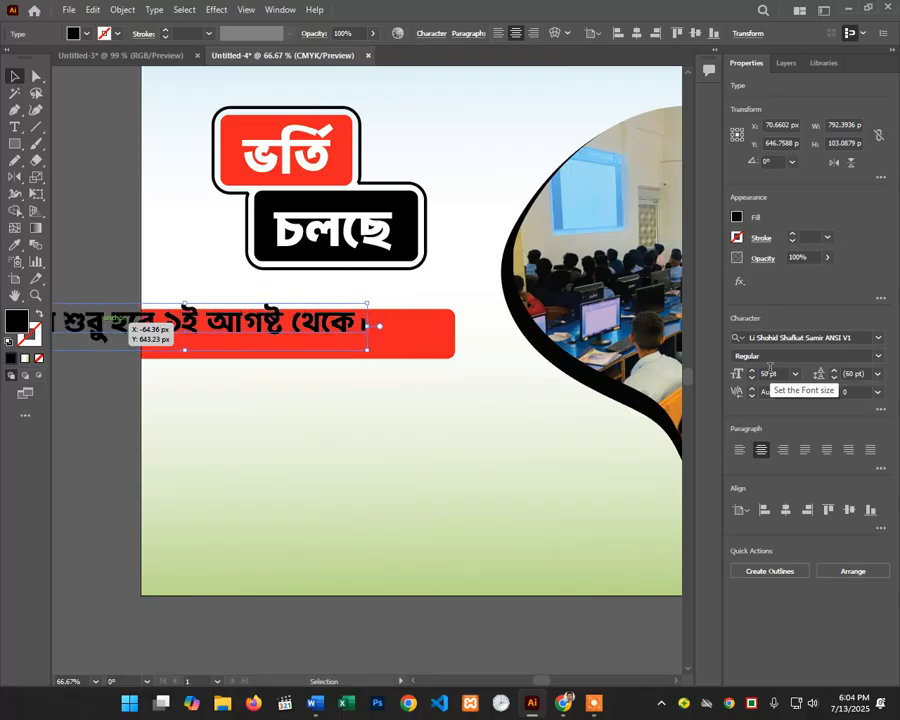
{"action": "scroll", "coordinate": [770, 373], "scroll_direction": "down", "scroll_amount": 8}
{"action": "left_click_drag", "start_coordinate": [181, 317], "coordinate": [359, 339]}
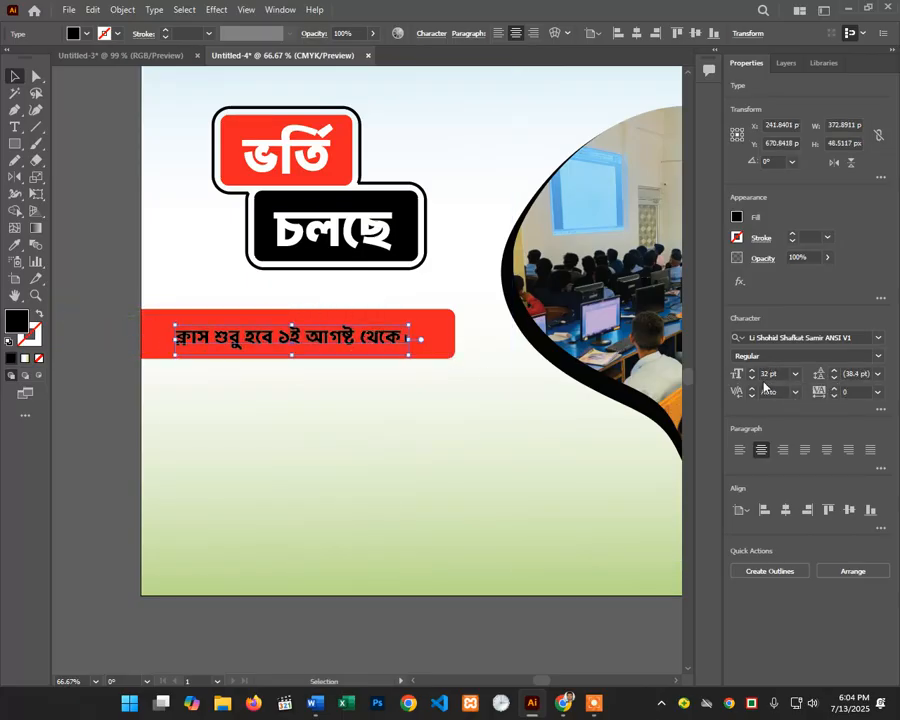
{"action": "scroll", "coordinate": [771, 373], "scroll_direction": "up", "scroll_amount": 9}
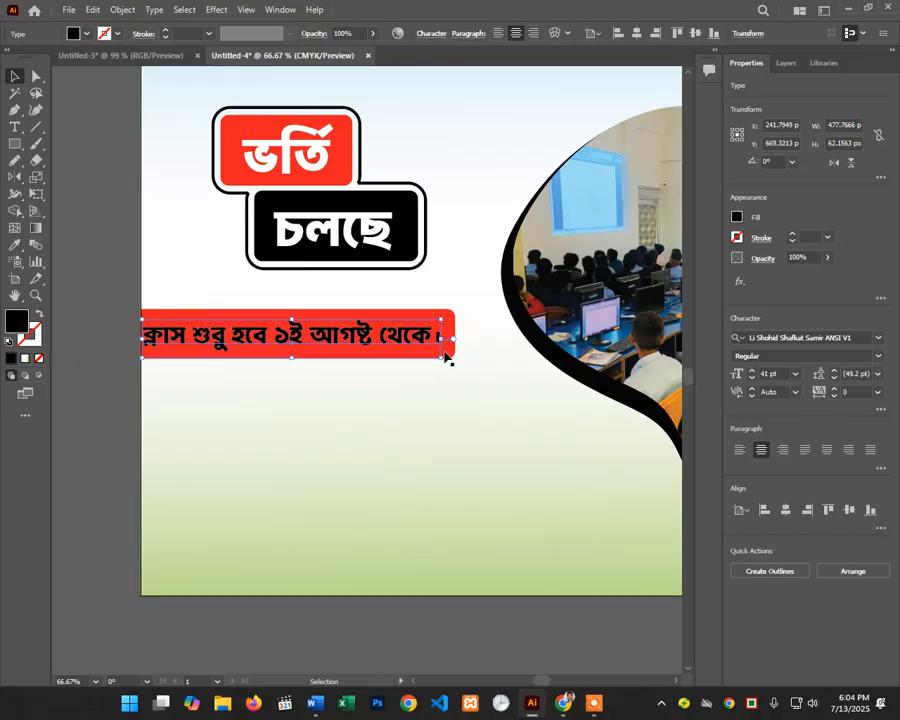
{"action": "left_click_drag", "start_coordinate": [401, 340], "coordinate": [410, 341]}
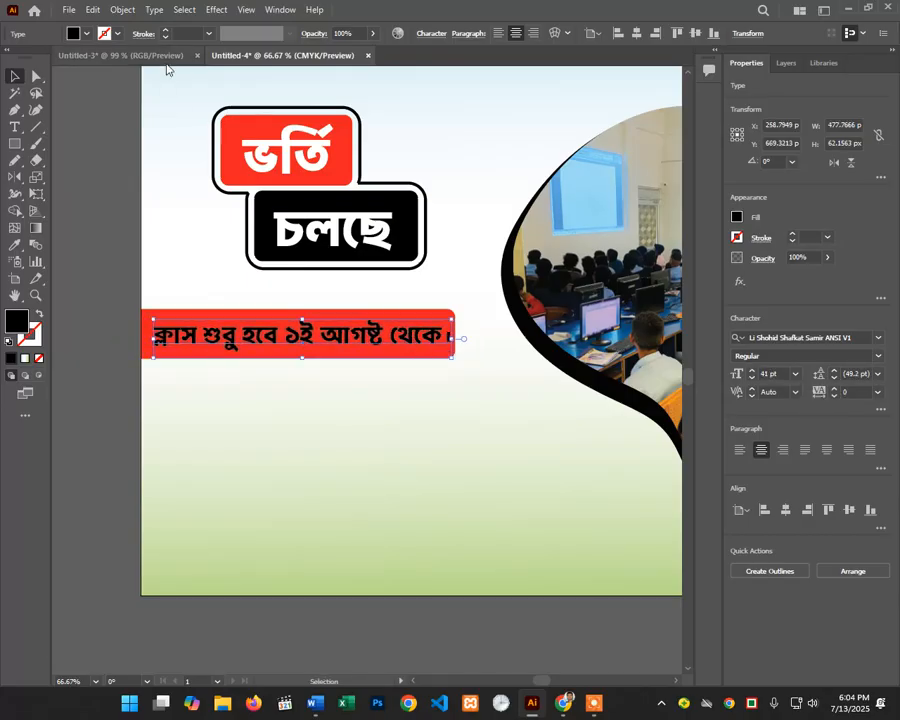
Step: Fill the class-start line white and deselect it
{"action": "left_click", "coordinate": [86, 33]}
{"action": "left_click", "coordinate": [22, 43]}
{"action": "left_click", "coordinate": [120, 205]}
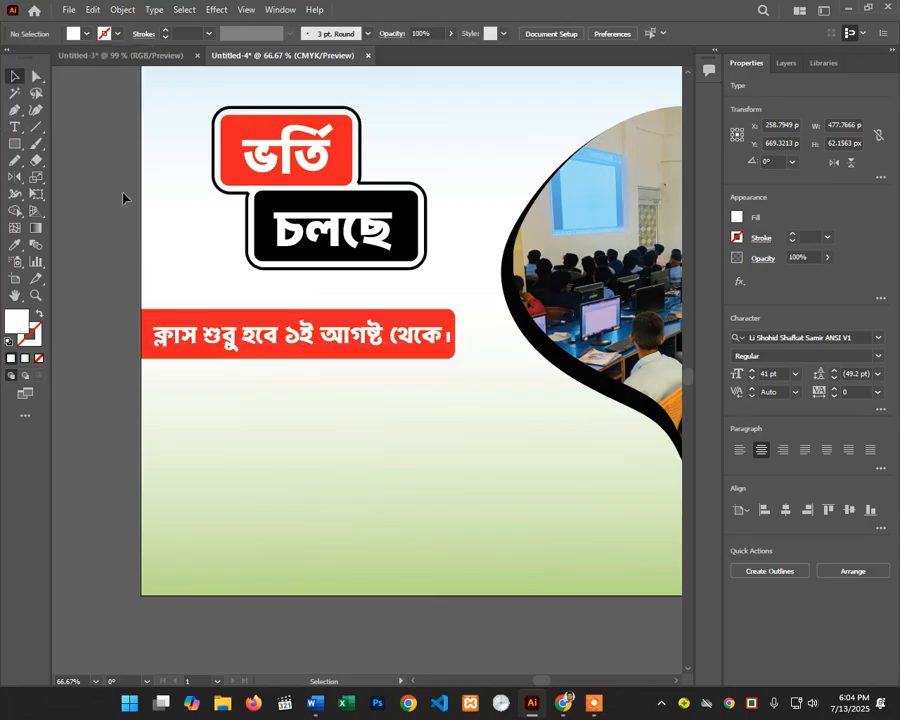
{"action": "scroll", "coordinate": [122, 194], "scroll_direction": "down", "scroll_amount": 2}
{"action": "scroll", "coordinate": [170, 270], "scroll_direction": "up", "scroll_amount": 3}
{"action": "scroll", "coordinate": [300, 272], "scroll_direction": "down", "scroll_amount": 2}
{"action": "scroll", "coordinate": [345, 340], "scroll_direction": "down", "scroll_amount": 3}
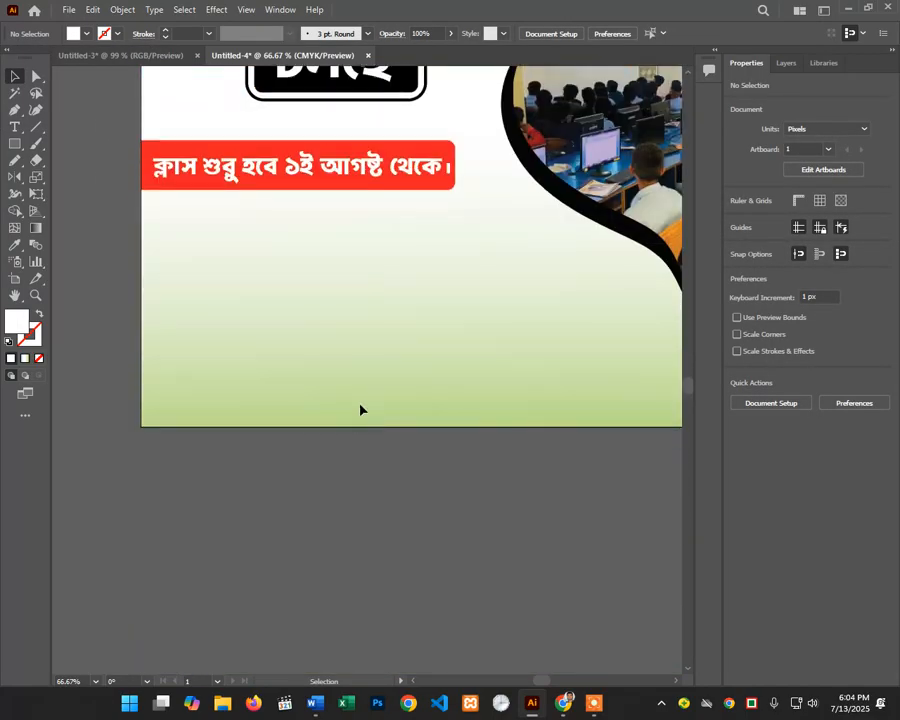
Step: Search 'flat icons' in a new Chrome tab and open Flaticon from the results
{"action": "left_click", "coordinate": [565, 705]}
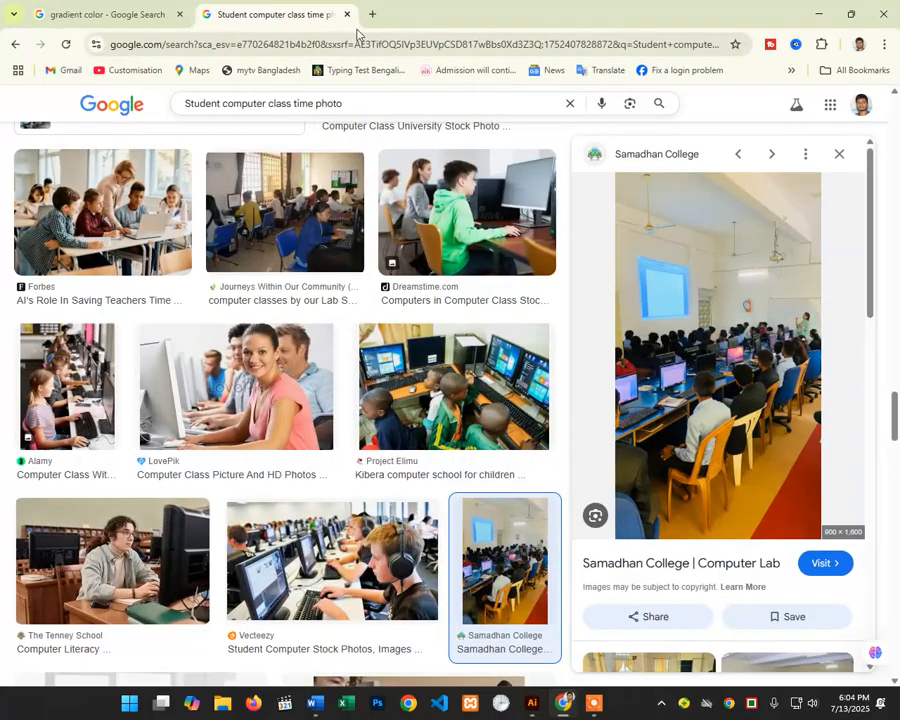
{"action": "left_click", "coordinate": [371, 14]}
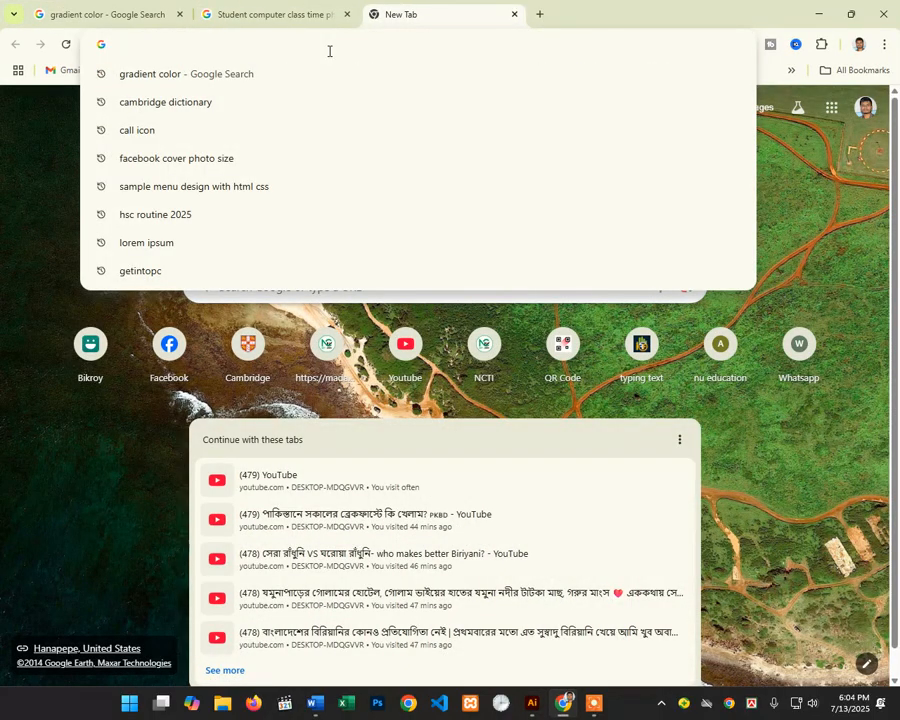
{"action": "type", "text": "flat"}
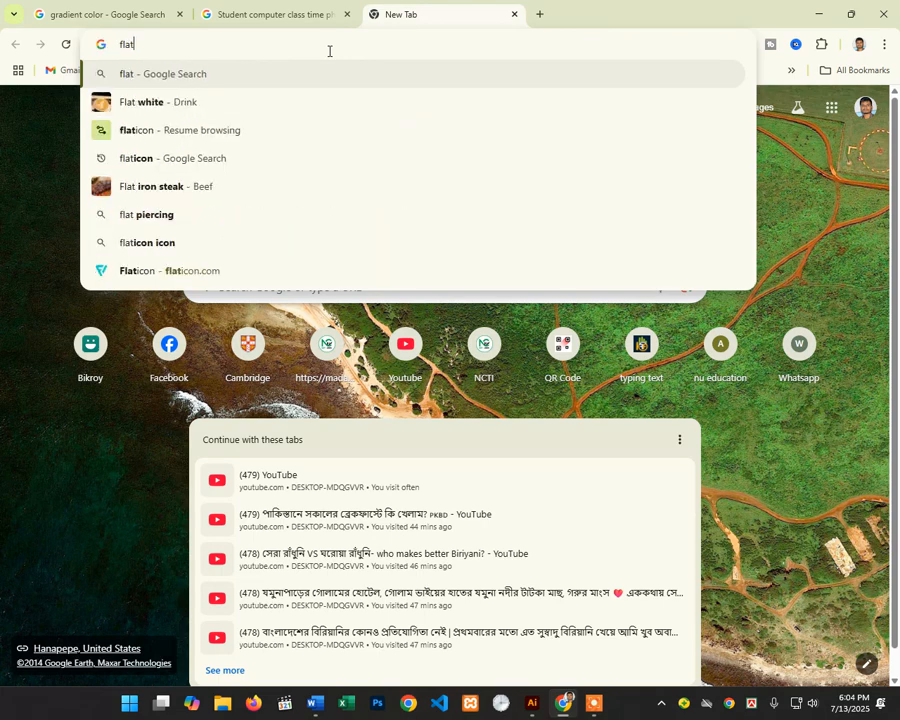
{"action": "type", "text": " icons"}
{"action": "key", "text": "Return"}
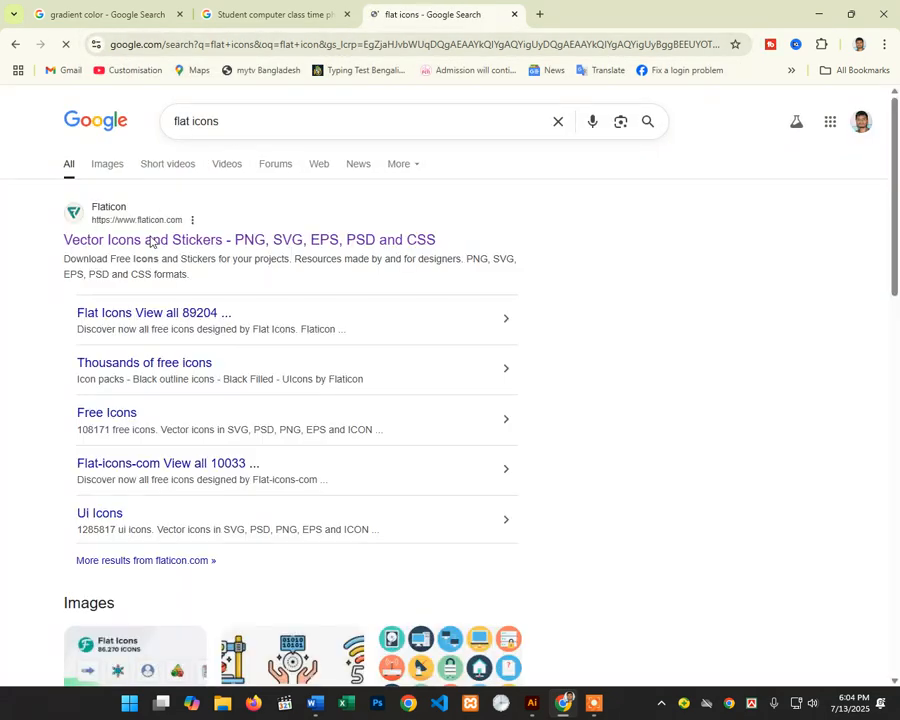
{"action": "left_click", "coordinate": [151, 242]}
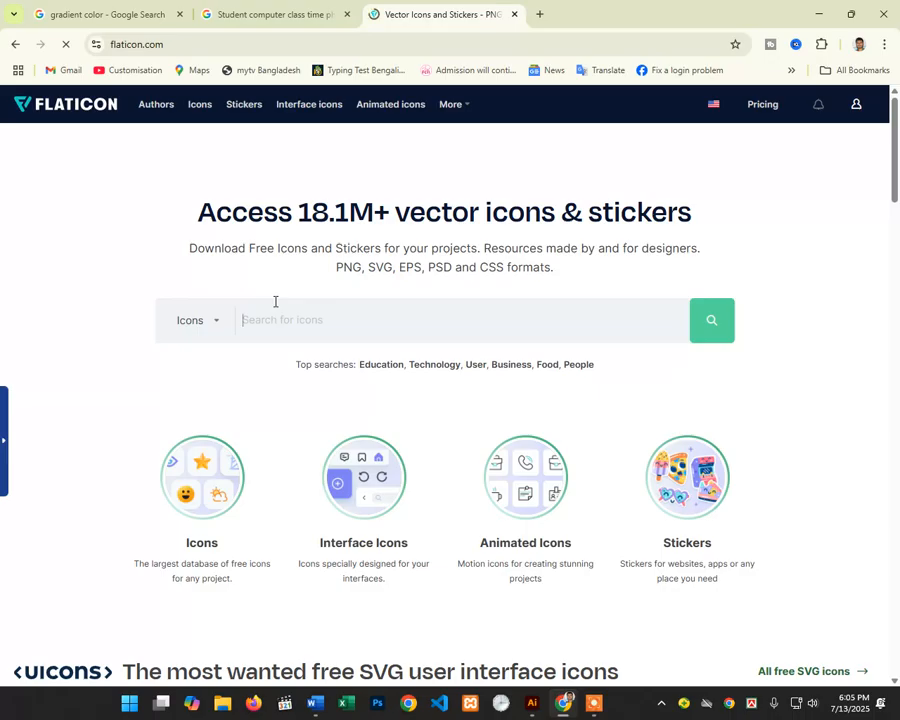
Step: Search Flaticon for 'location' icons and open the black Gps location-pin icon's page
{"action": "left_click", "coordinate": [275, 301]}
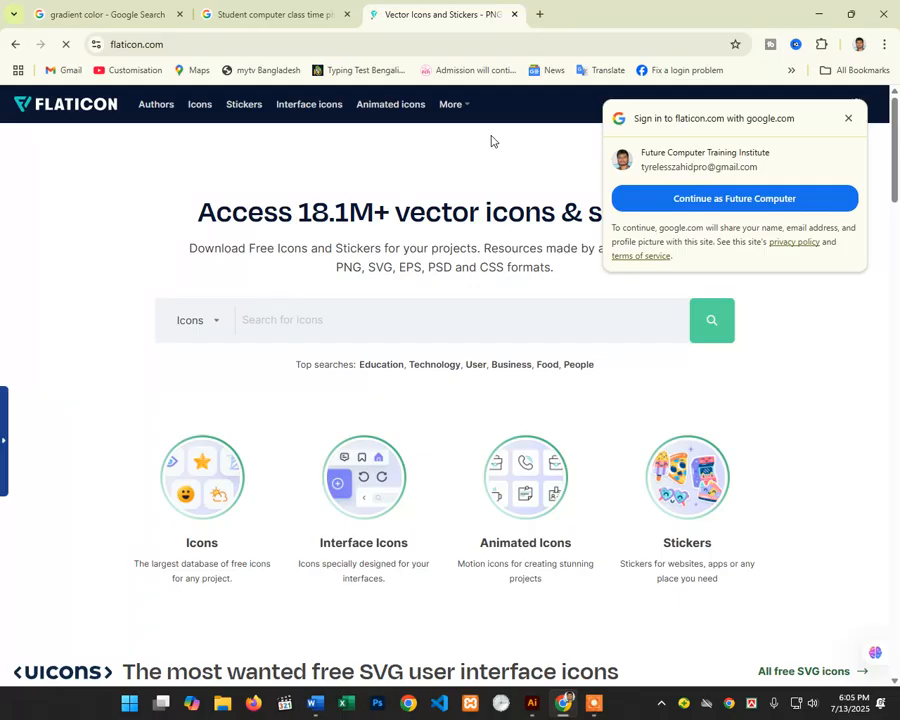
{"action": "left_click", "coordinate": [848, 118]}
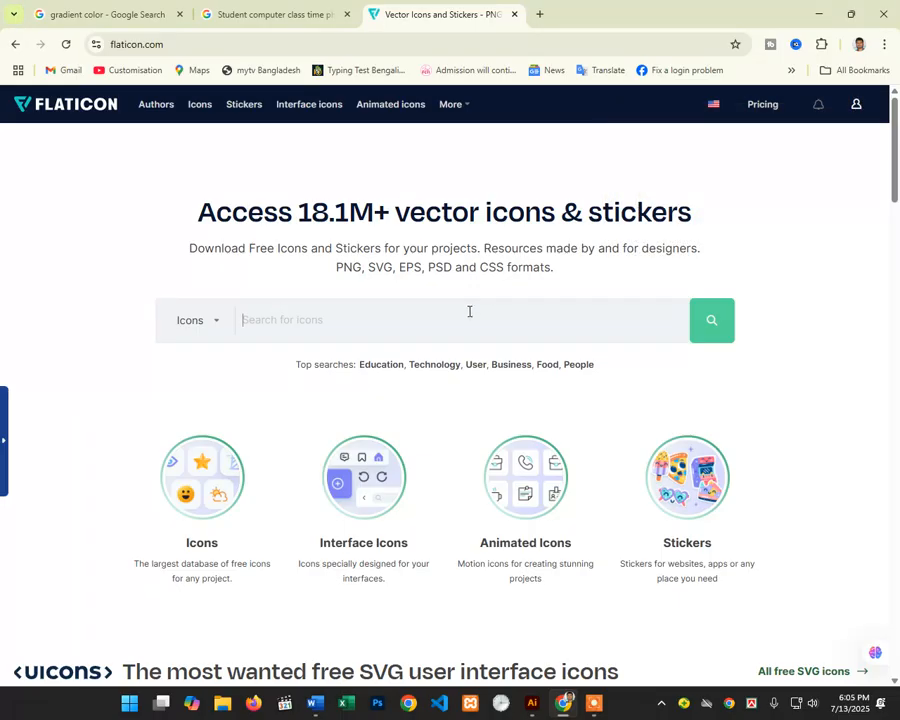
{"action": "type", "text": "luca"}
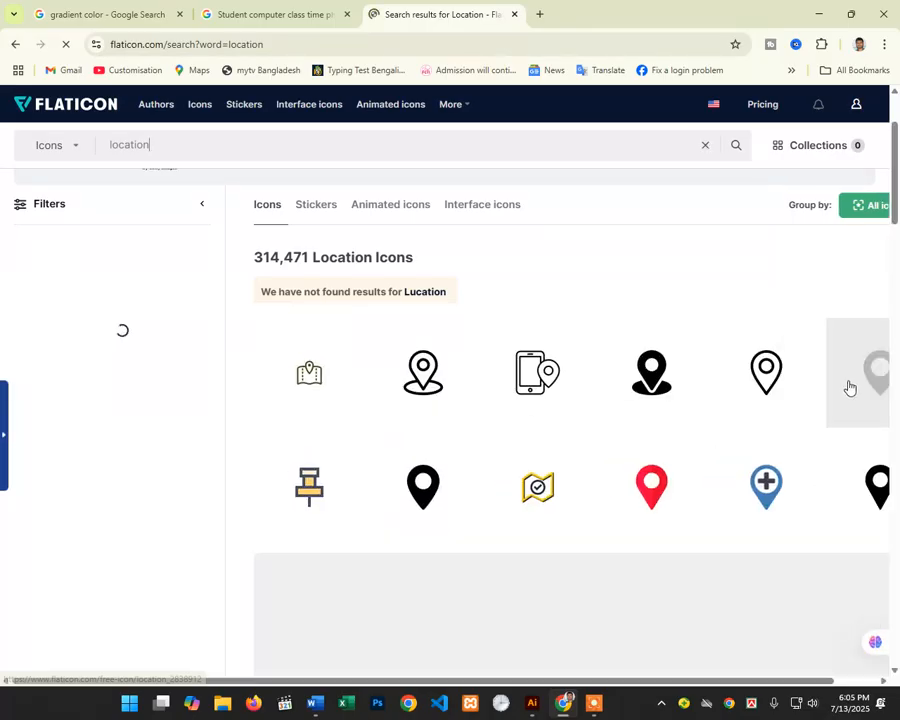
{"action": "scroll", "coordinate": [504, 366], "scroll_direction": "down", "scroll_amount": 3}
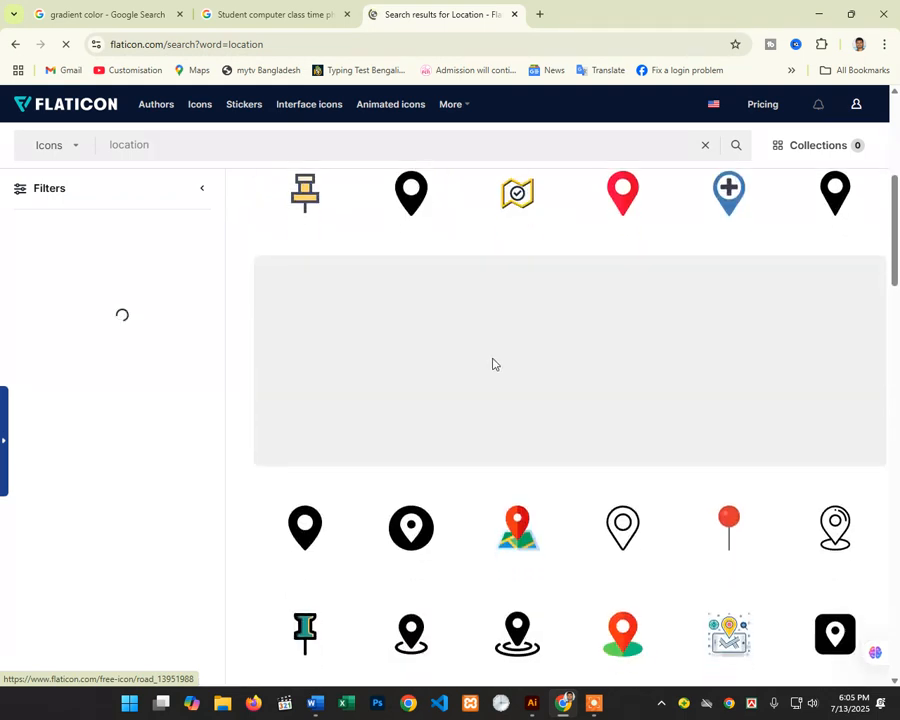
{"action": "left_click", "coordinate": [393, 362]}
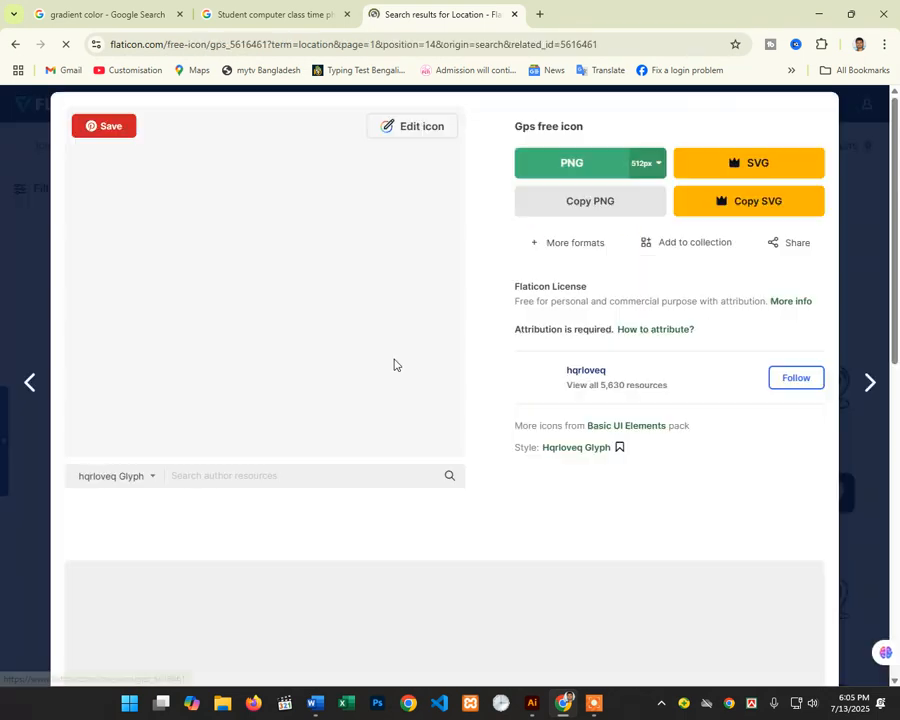
Step: Request the free PNG download of the Gps icon, closing the premium subscription offer
{"action": "left_click", "coordinate": [540, 176]}
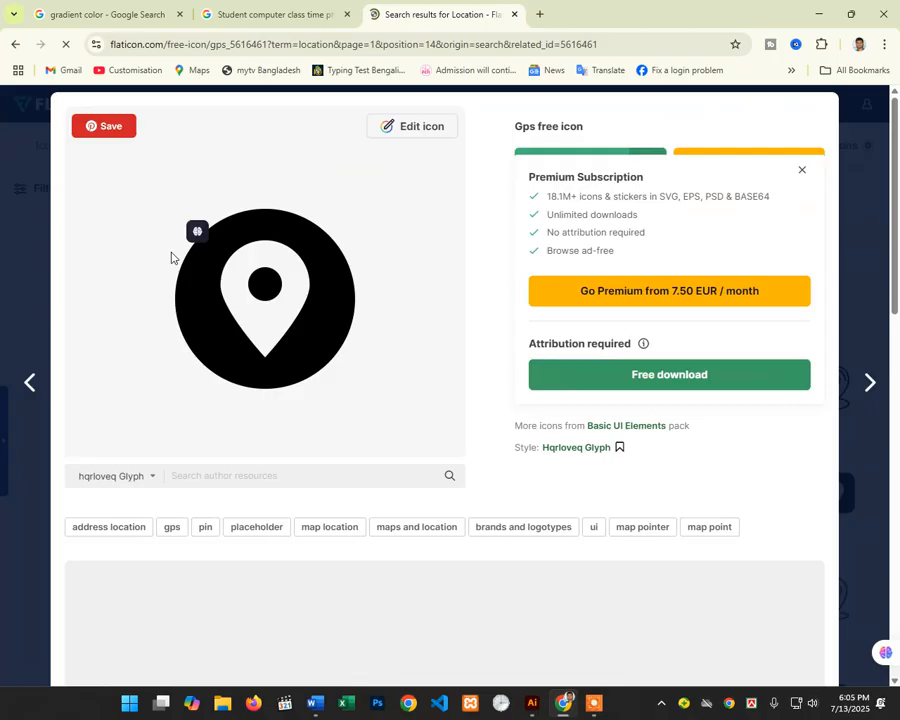
{"action": "left_click", "coordinate": [634, 376]}
{"action": "left_click", "coordinate": [808, 177]}
{"action": "left_click", "coordinate": [597, 164]}
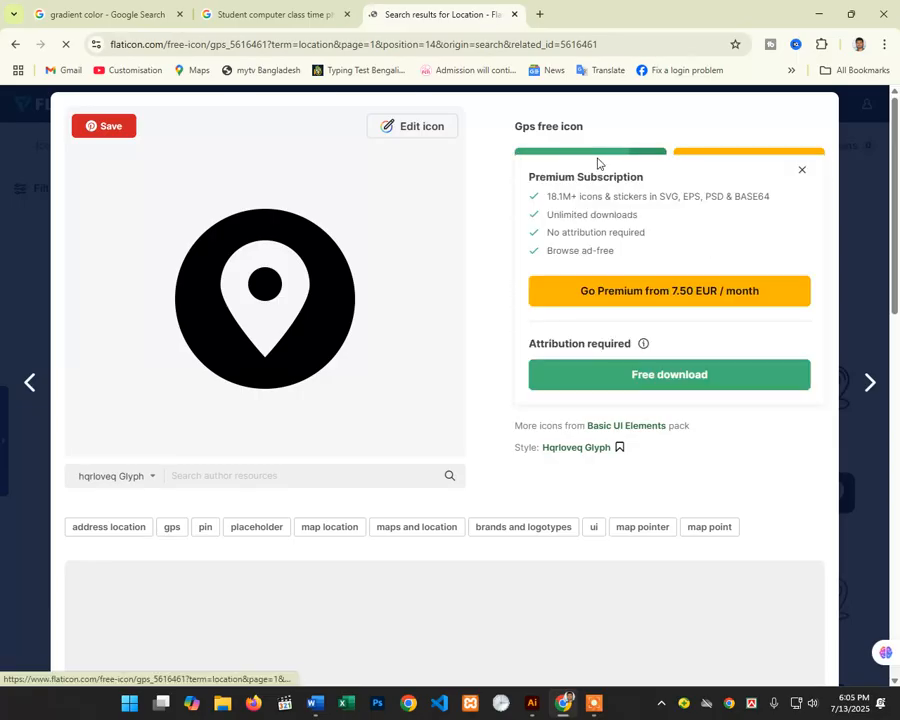
{"action": "left_click", "coordinate": [675, 387]}
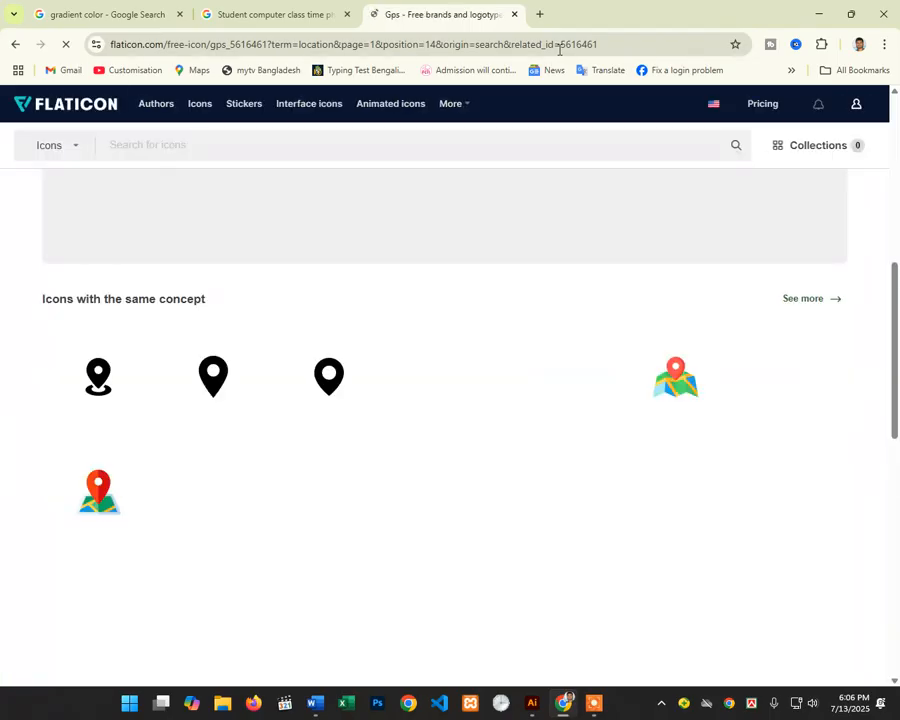
Step: Save the 512px Gps PNG as gps.png in Downloads and return to Illustrator
{"action": "scroll", "coordinate": [442, 323], "scroll_direction": "down", "scroll_amount": 3}
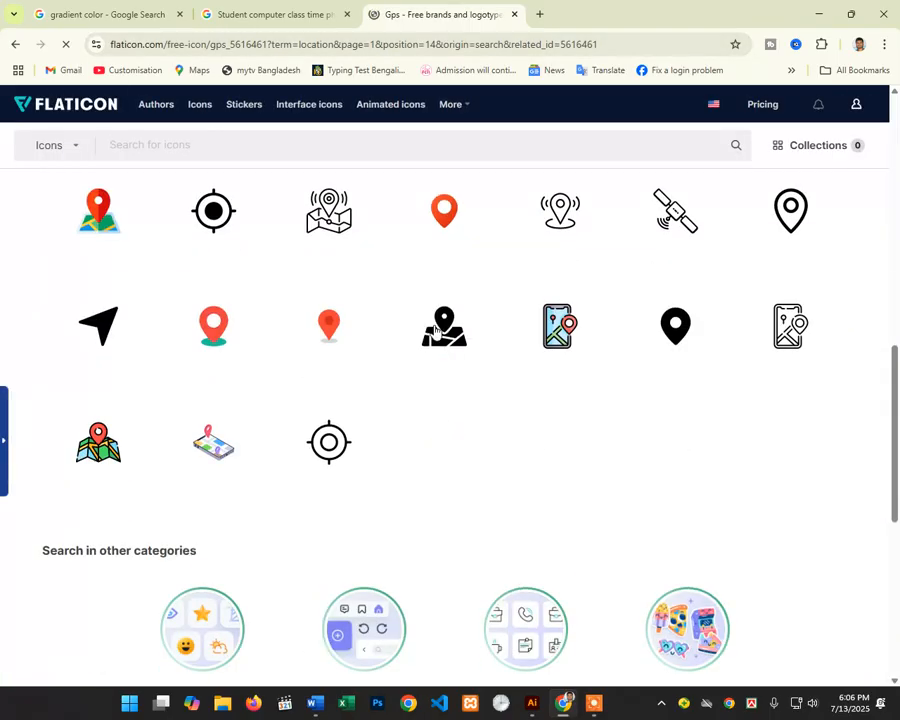
{"action": "left_click", "coordinate": [468, 355]}
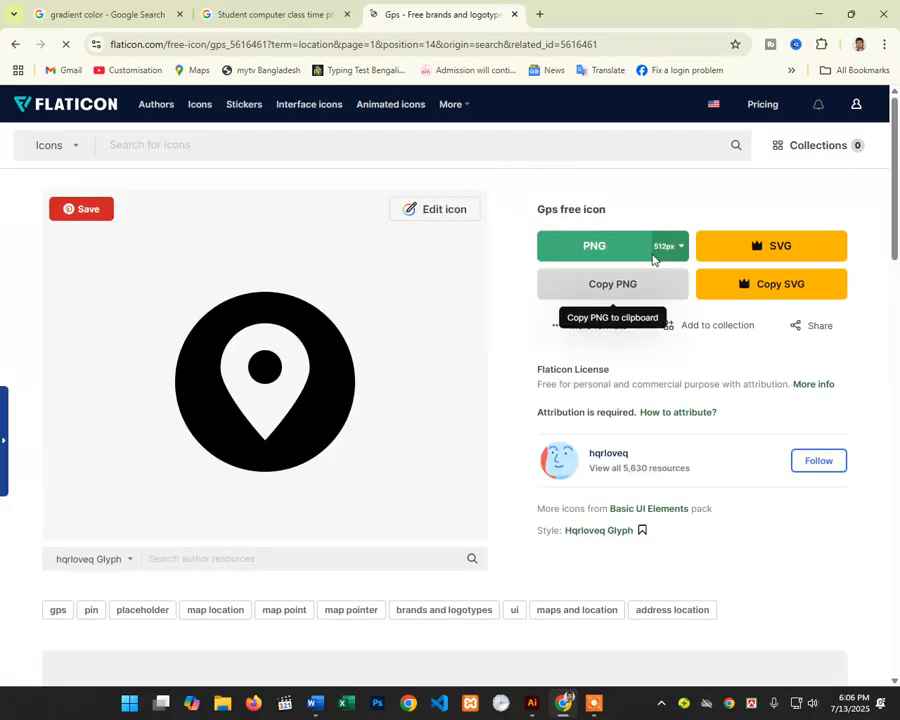
{"action": "left_click", "coordinate": [622, 249]}
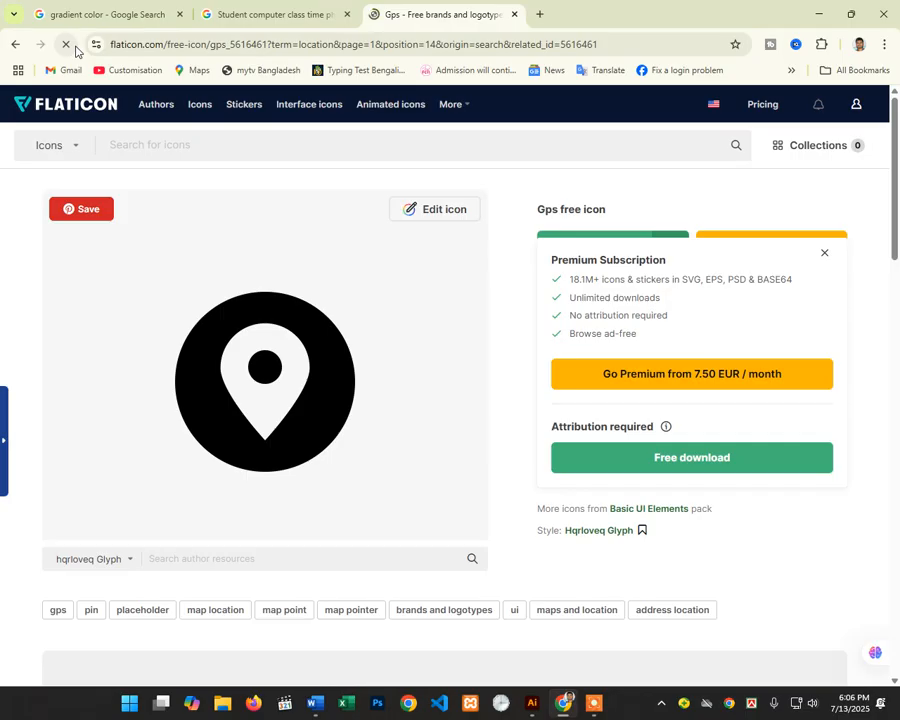
{"action": "left_click", "coordinate": [668, 458]}
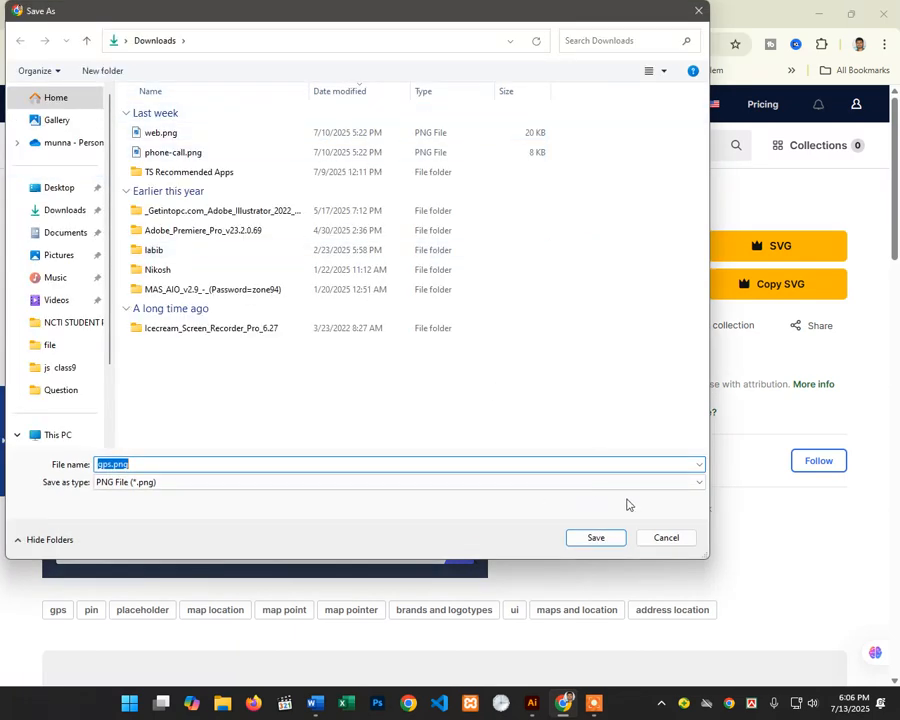
{"action": "left_click", "coordinate": [604, 538]}
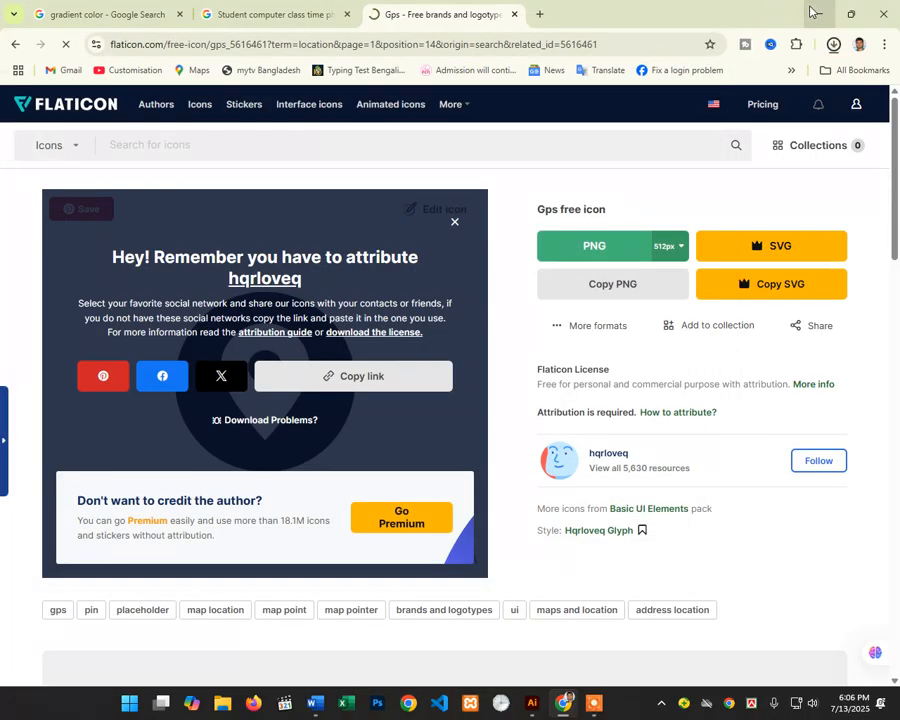
{"action": "left_click", "coordinate": [814, 13]}
{"action": "left_click", "coordinate": [66, 10]}
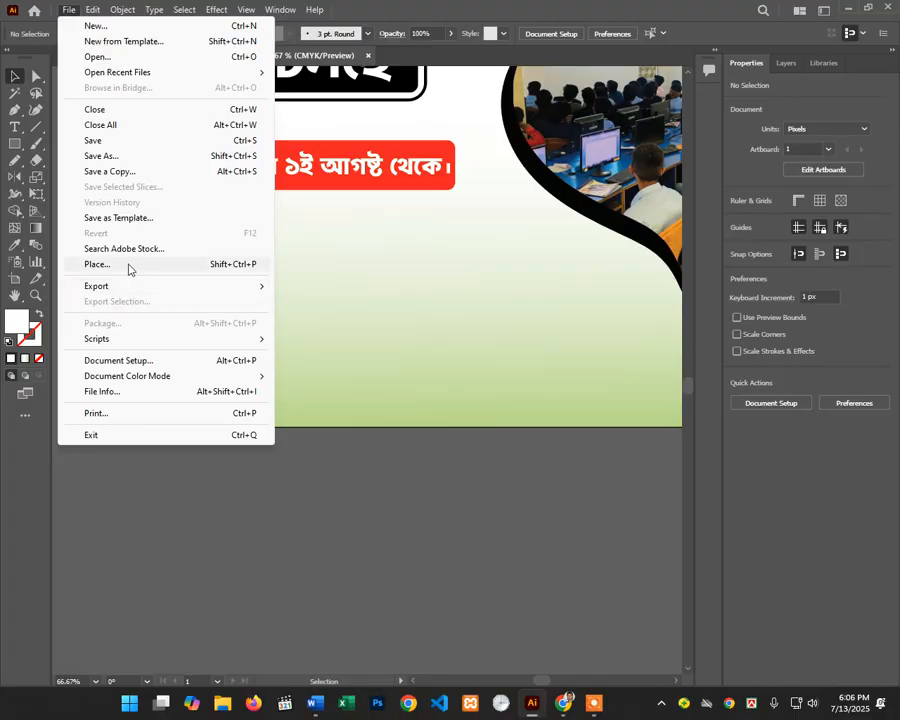
Step: Place gps.png on the artboard and shrink it to roughly 50 px
{"action": "left_click", "coordinate": [97, 264]}
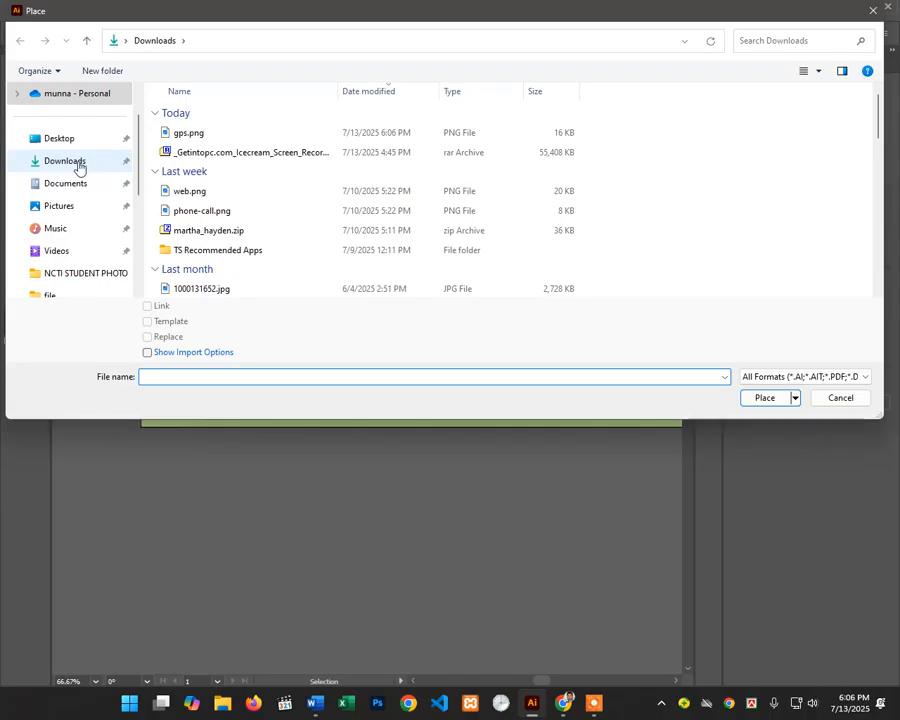
{"action": "double_click", "coordinate": [185, 137]}
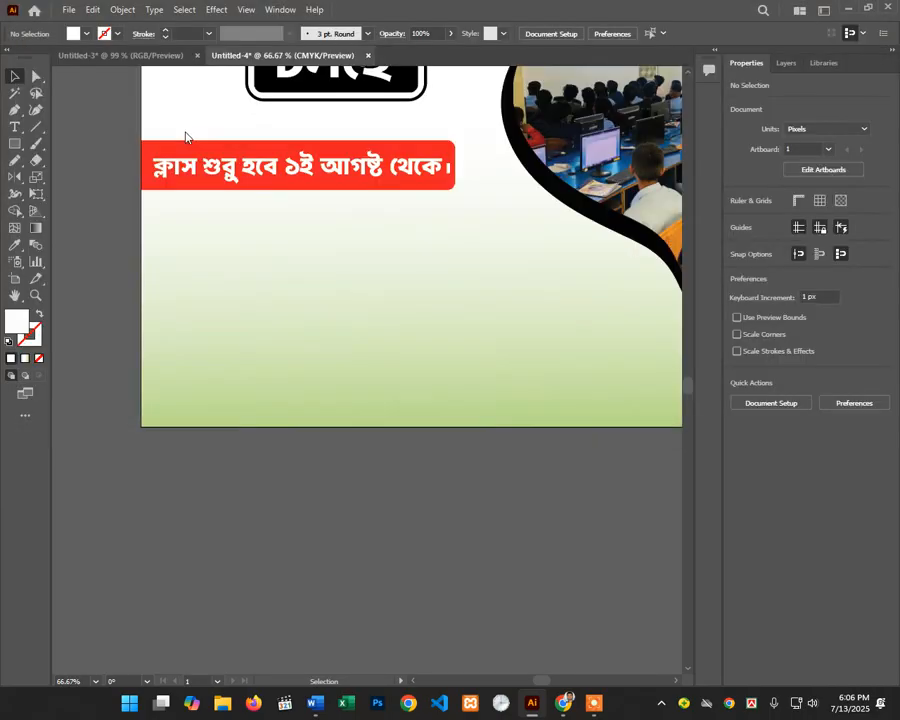
{"action": "left_click", "coordinate": [185, 237]}
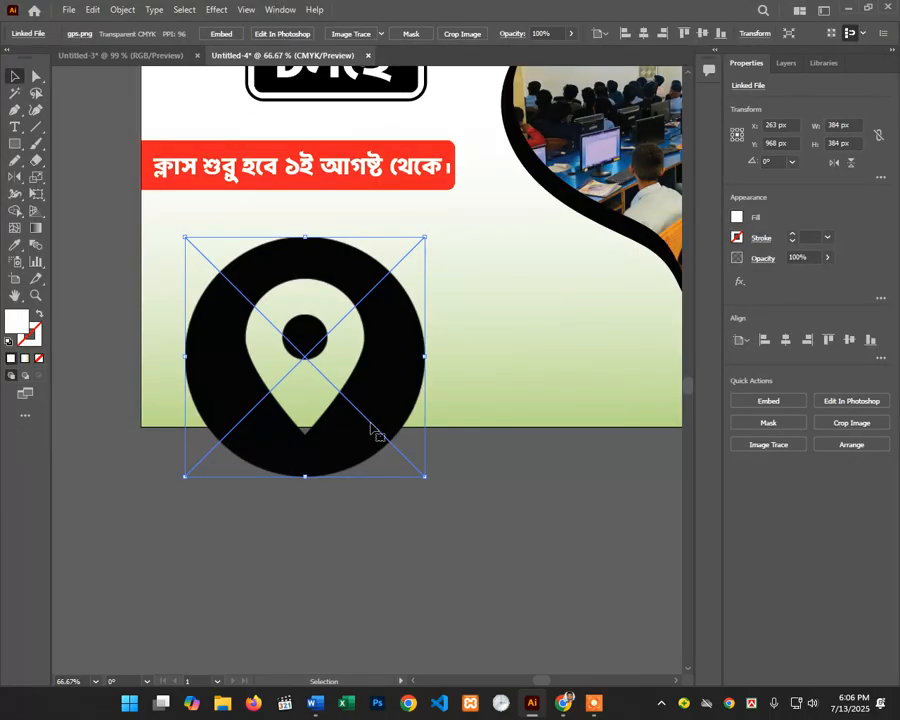
{"action": "left_click_drag", "start_coordinate": [426, 474], "coordinate": [331, 383]}
Step: Zoom in on the pin and scale it down further to 38 × 38 px
{"action": "key", "text": "ctrl+shift+a"}
{"action": "left_click", "coordinate": [397, 379], "text": "ctrl"}
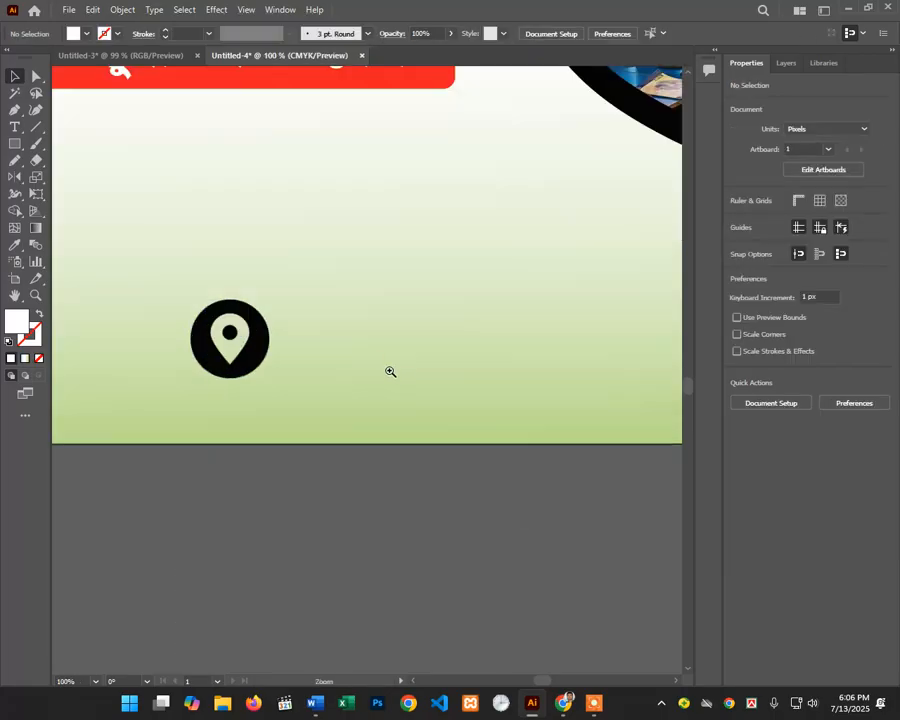
{"action": "left_click", "coordinate": [373, 363], "text": "ctrl"}
{"action": "left_click", "coordinate": [205, 365]}
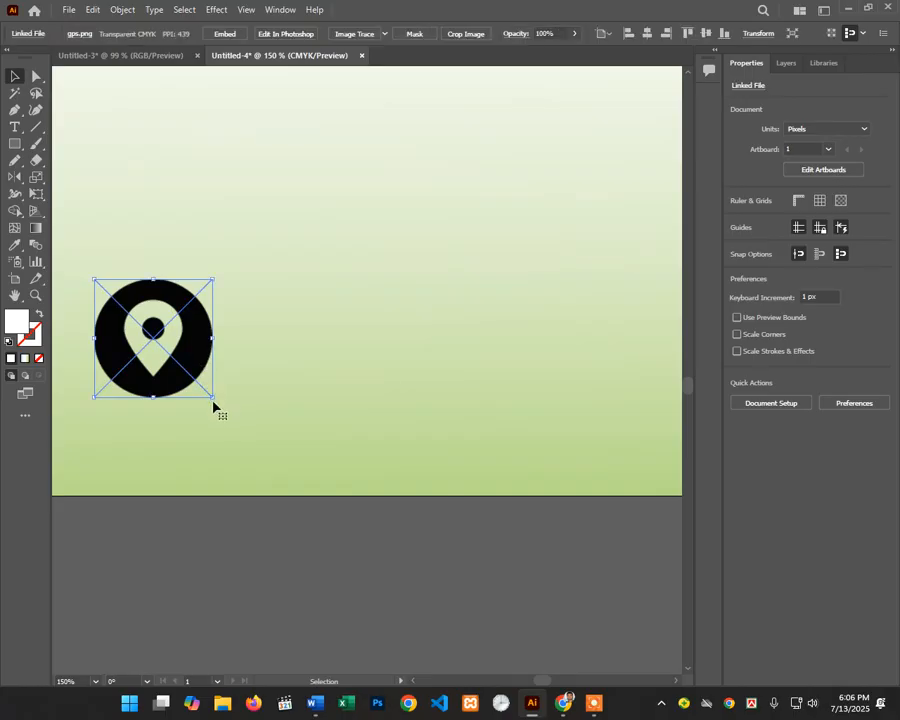
{"action": "left_click_drag", "start_coordinate": [212, 395], "coordinate": [187, 372]}
{"action": "key", "text": "ctrl+shift+a"}
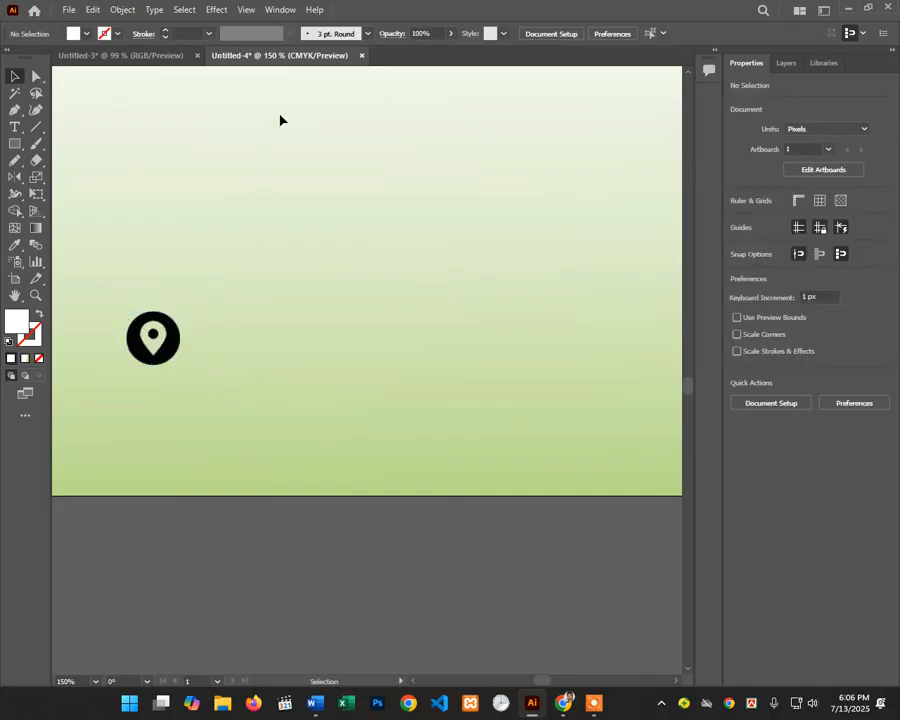
{"action": "key", "text": "ctrl+a"}
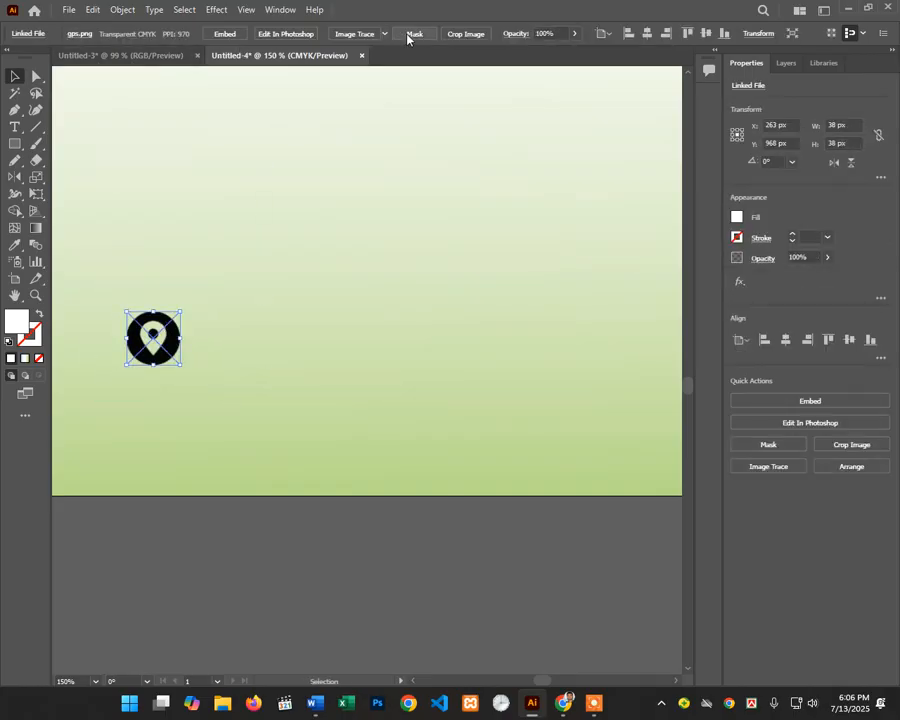
{"action": "left_click", "coordinate": [273, 106]}
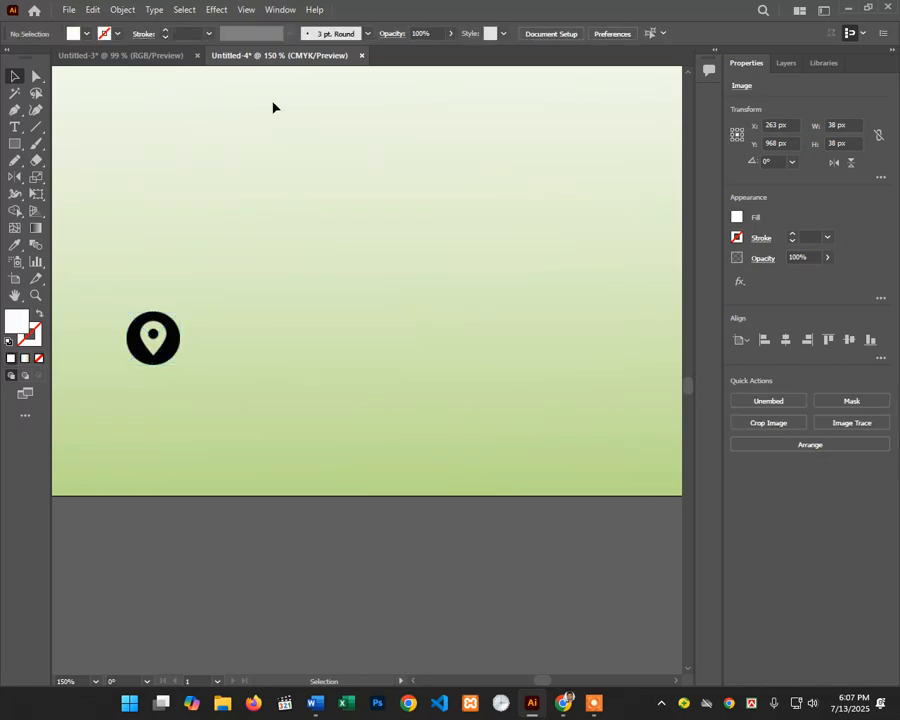
Step: Draw a 246 × 50 px bar beside the pin, fill it red and round its corners
{"action": "left_click", "coordinate": [15, 143]}
{"action": "left_click_drag", "start_coordinate": [253, 305], "coordinate": [599, 374]}
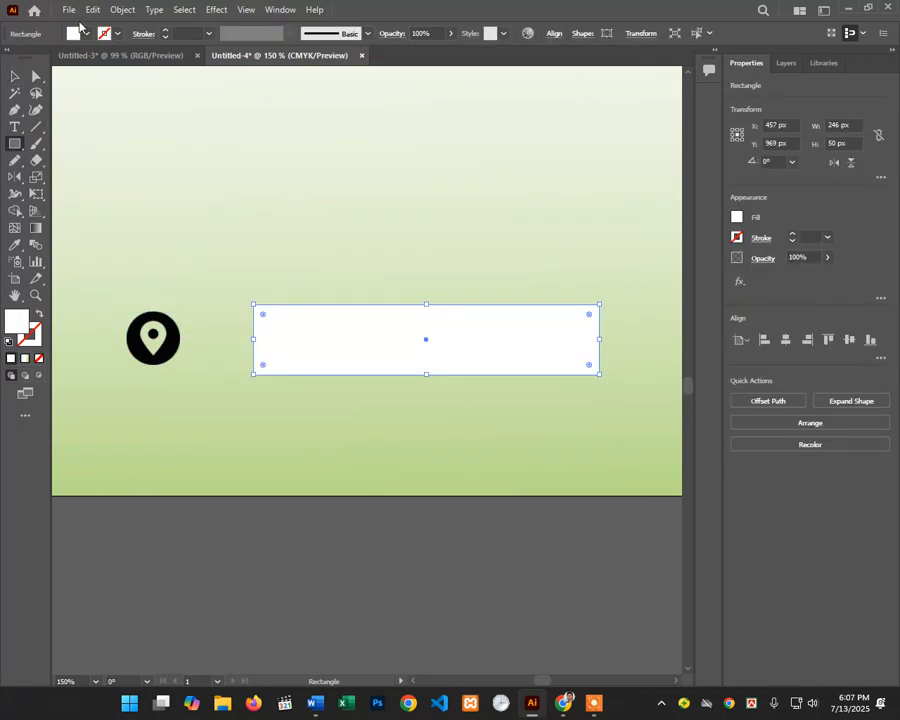
{"action": "left_click", "coordinate": [73, 33]}
{"action": "left_click", "coordinate": [48, 59]}
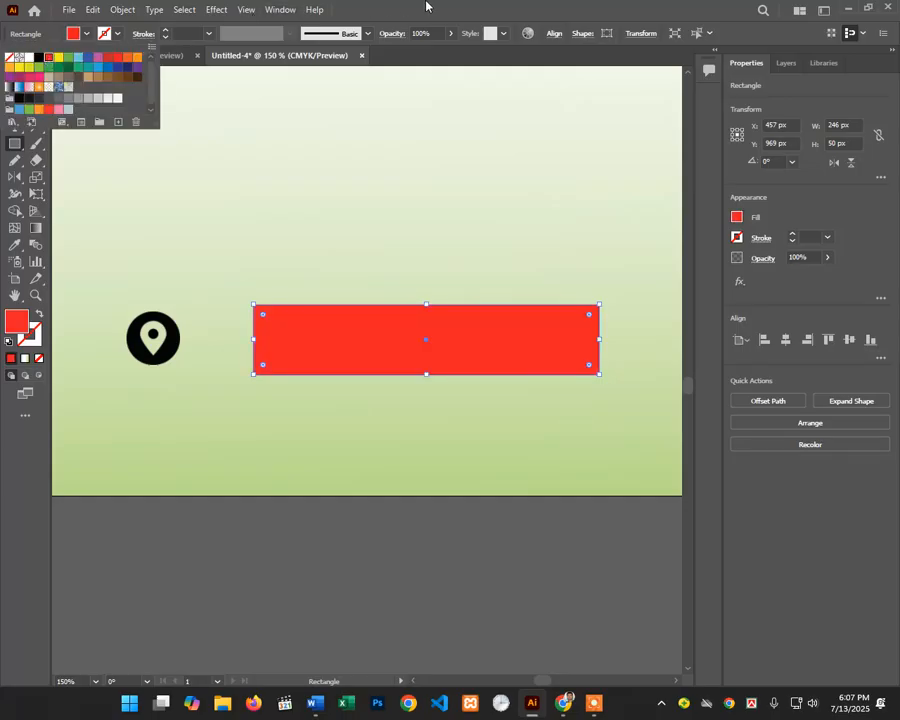
{"action": "mouse_move", "coordinate": [263, 315]}
{"action": "left_mouse_down"}
{"action": "mouse_move", "coordinate": [275, 317]}
{"action": "mouse_move", "coordinate": [264, 316]}
{"action": "left_mouse_up"}
{"action": "left_click", "coordinate": [15, 76]}
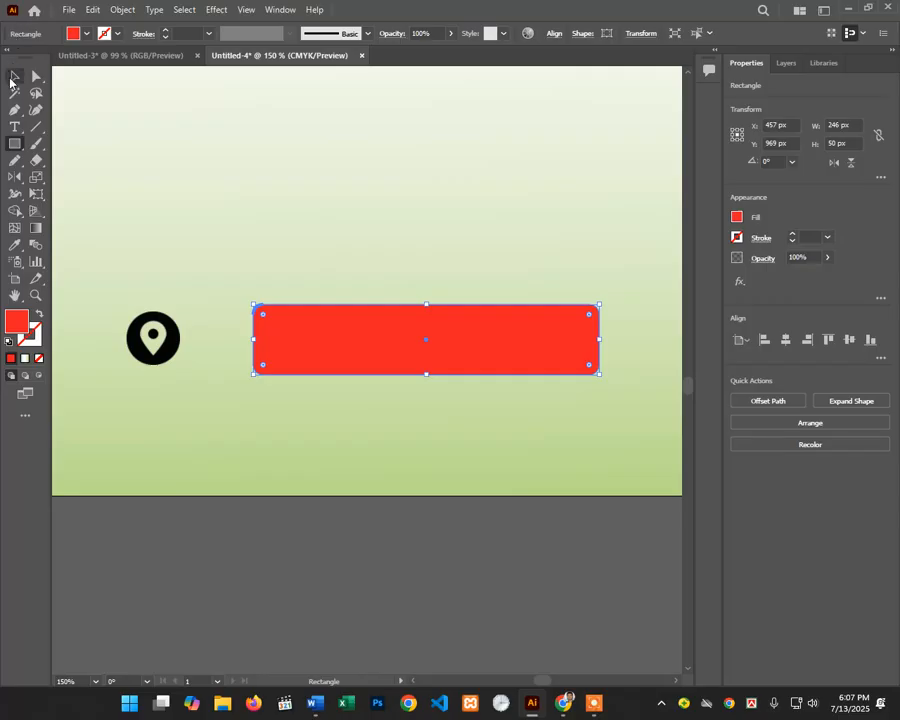
{"action": "left_click", "coordinate": [150, 322]}
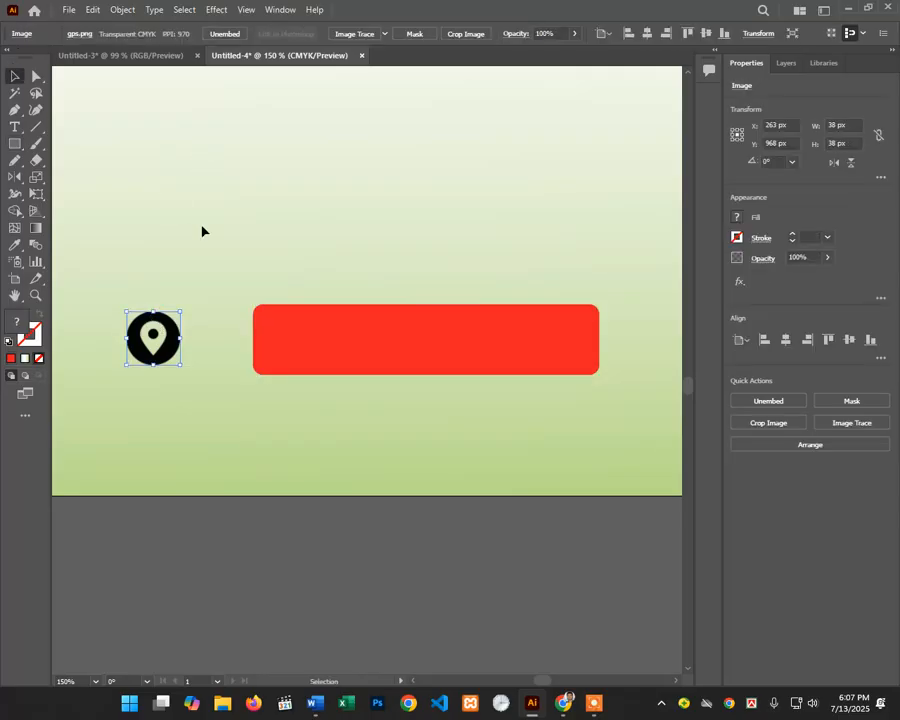
Step: Trace the pin with the Sketched Art preset, expand it to vectors, then delete it
{"action": "left_click", "coordinate": [384, 33]}
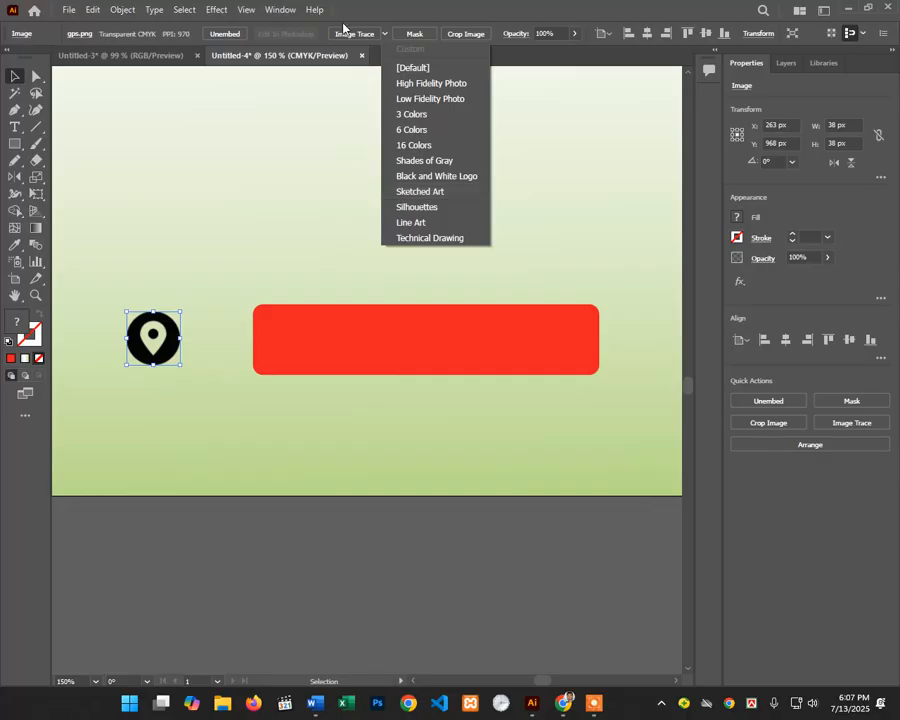
{"action": "left_click", "coordinate": [407, 192]}
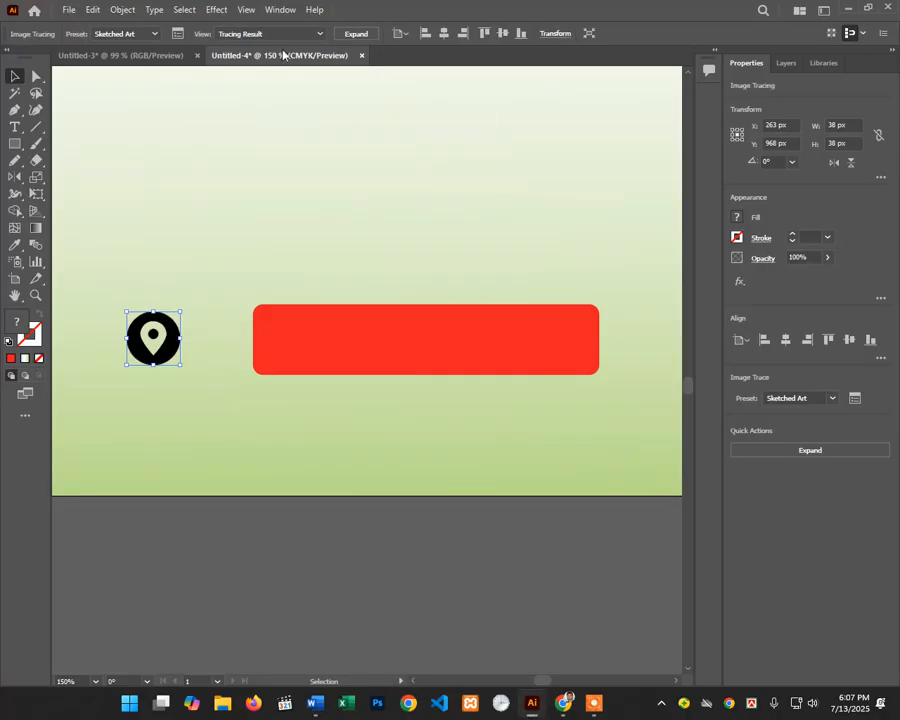
{"action": "left_click", "coordinate": [349, 36]}
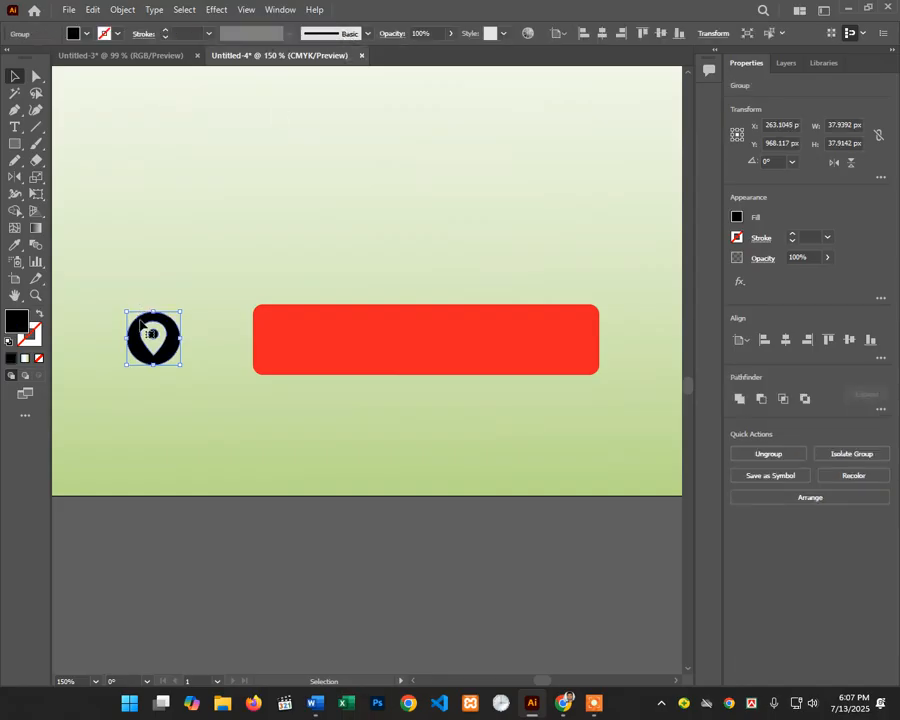
{"action": "key", "text": "Delete"}
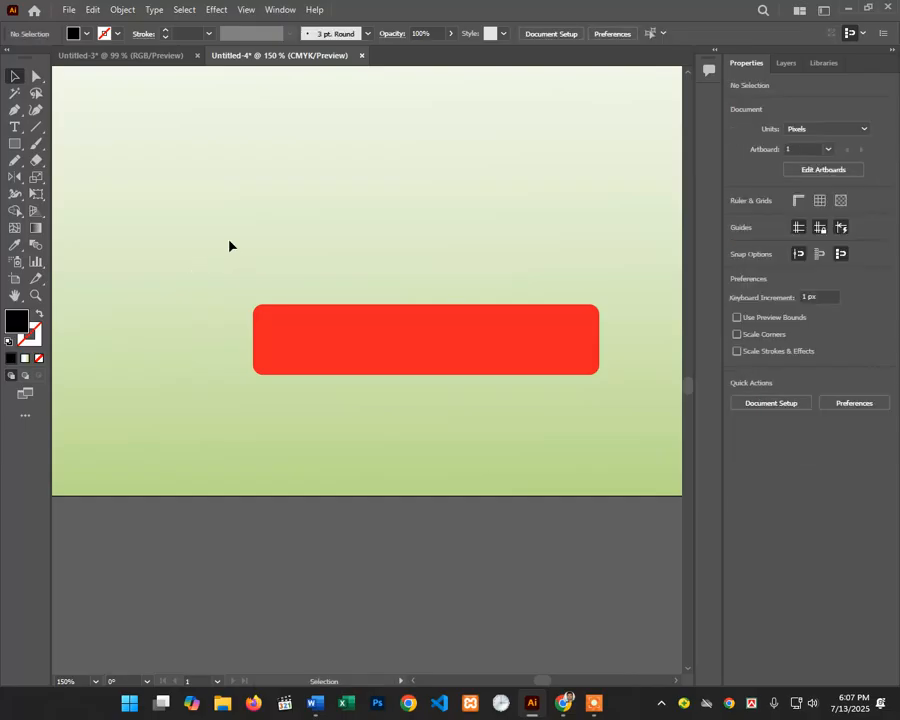
Step: Zoom out to 66.67% and pan up to show the banner and photo area
{"action": "scroll", "coordinate": [229, 246], "scroll_direction": "up", "scroll_amount": 3}
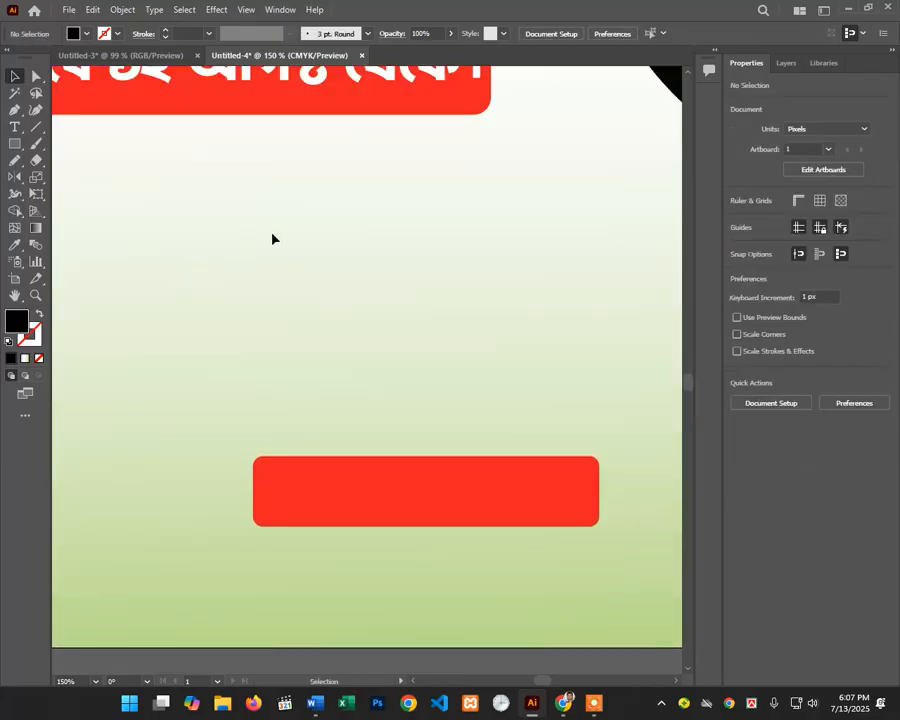
{"action": "left_click", "coordinate": [302, 311], "text": "ctrl+alt"}
{"action": "left_click", "coordinate": [324, 349], "text": "ctrl+alt"}
{"action": "left_click_drag", "start_coordinate": [310, 353], "coordinate": [302, 250]}
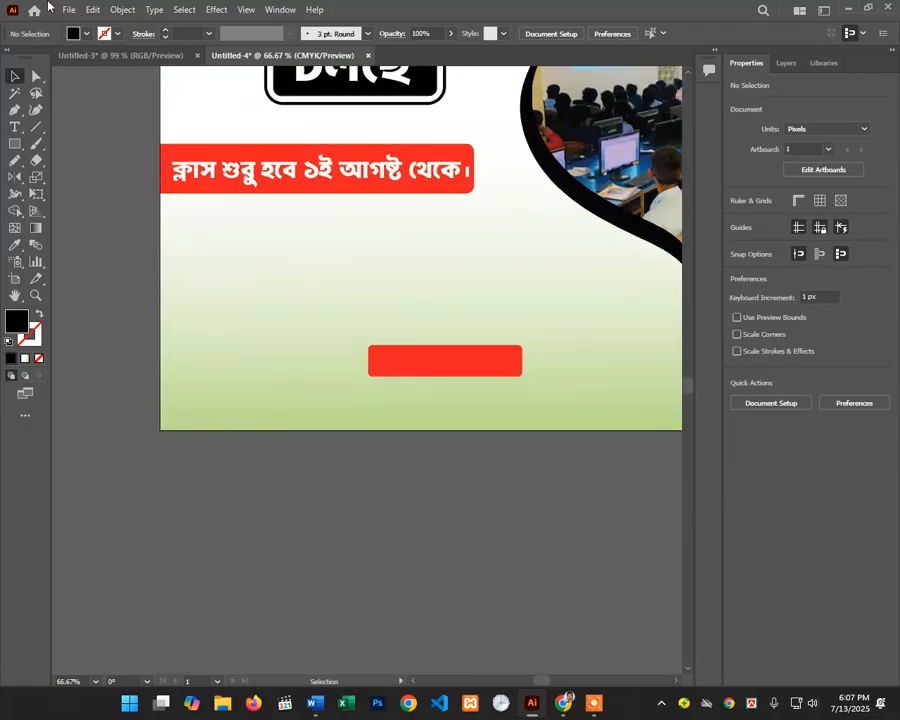
{"action": "left_click", "coordinate": [68, 9]}
Step: Place gps.png from Downloads again, sized 34 × 34 px at the red bar's left end
{"action": "left_click", "coordinate": [155, 266]}
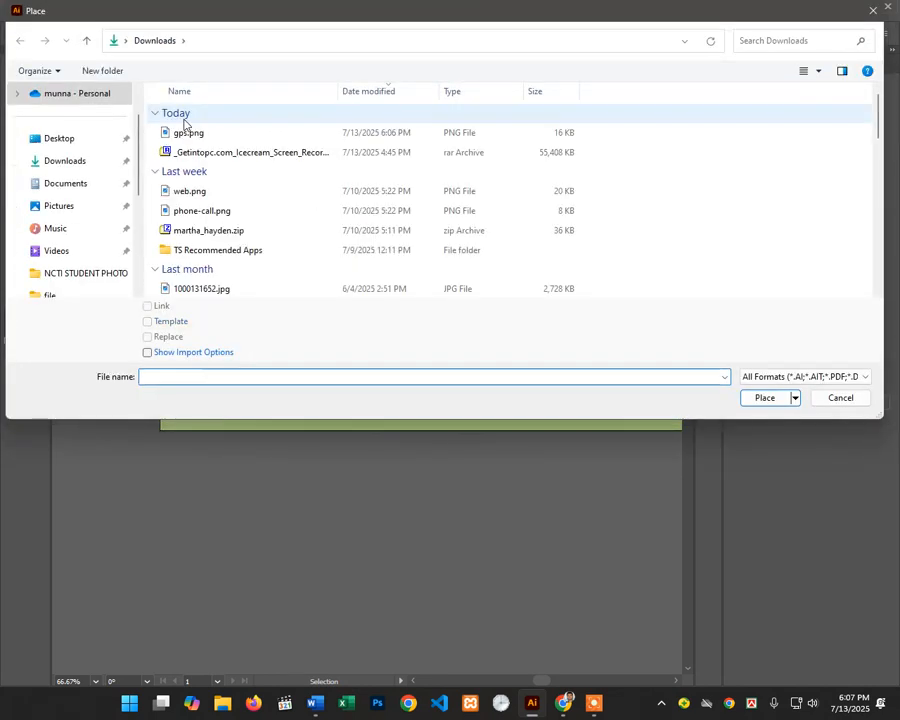
{"action": "left_click", "coordinate": [180, 133]}
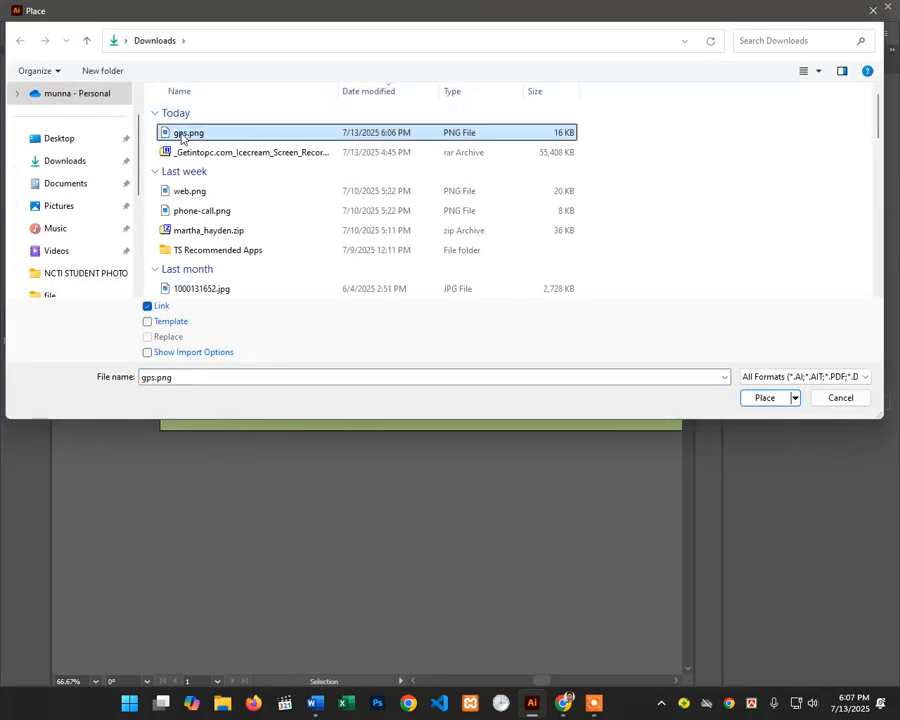
{"action": "left_click", "coordinate": [762, 398]}
{"action": "left_click", "coordinate": [207, 259]}
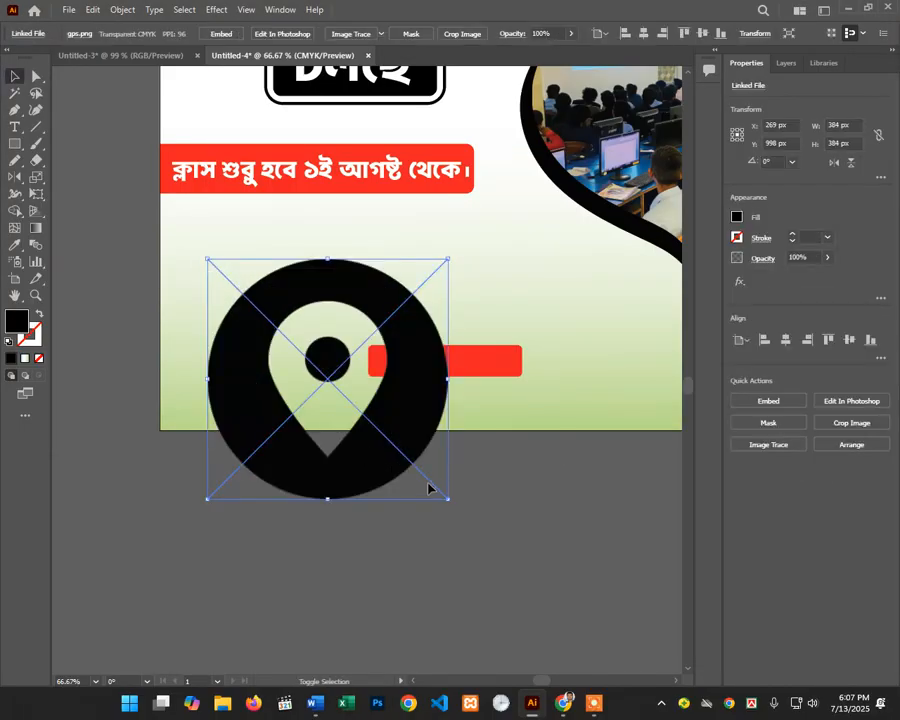
{"action": "left_click_drag", "start_coordinate": [450, 497], "coordinate": [394, 365]}
{"action": "scroll", "coordinate": [394, 365], "scroll_direction": "up", "scroll_amount": 3}
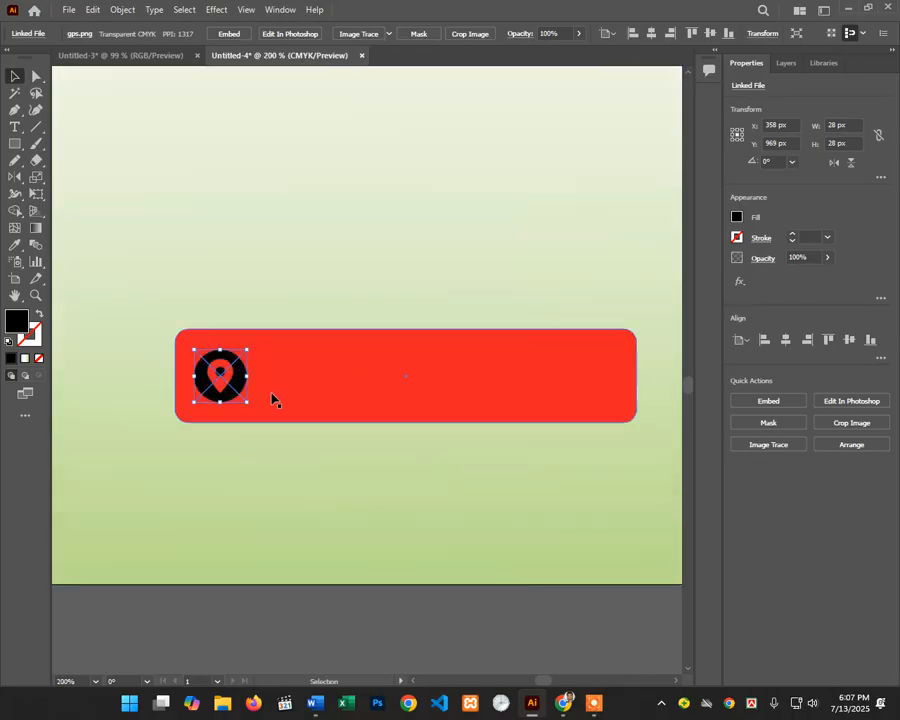
{"action": "left_click_drag", "start_coordinate": [252, 401], "coordinate": [235, 405]}
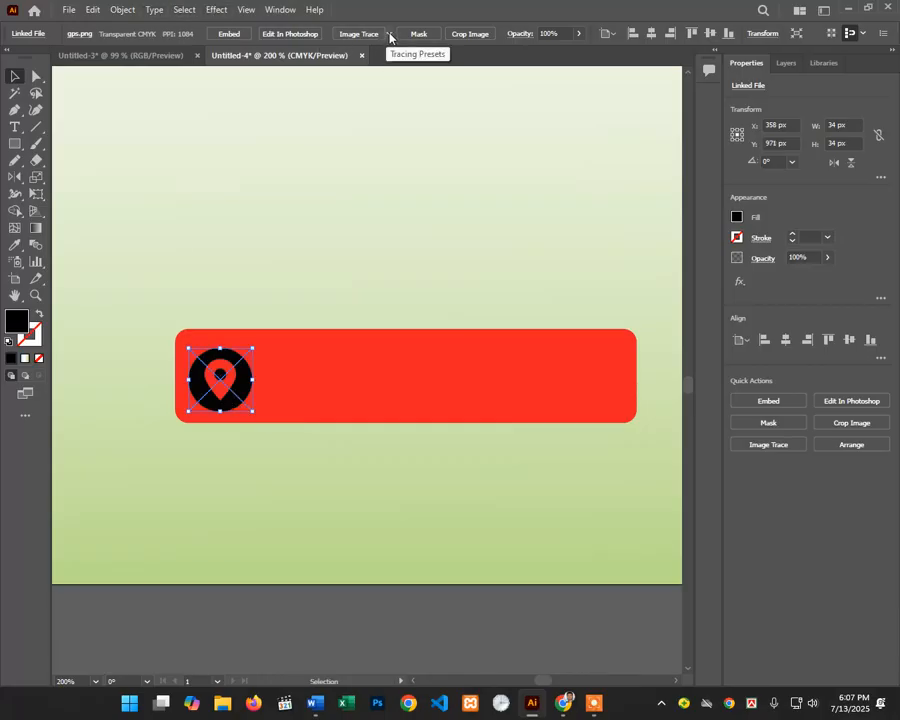
Step: Trace the placed pin as Sketched Art, expand it, and fill it white
{"action": "left_click", "coordinate": [390, 36]}
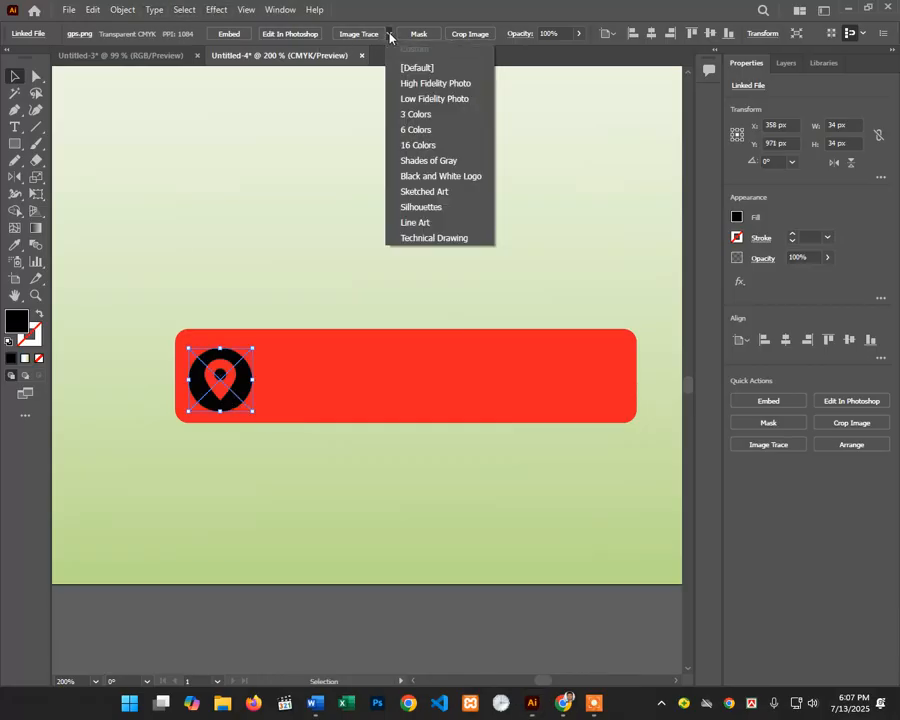
{"action": "left_click", "coordinate": [418, 192]}
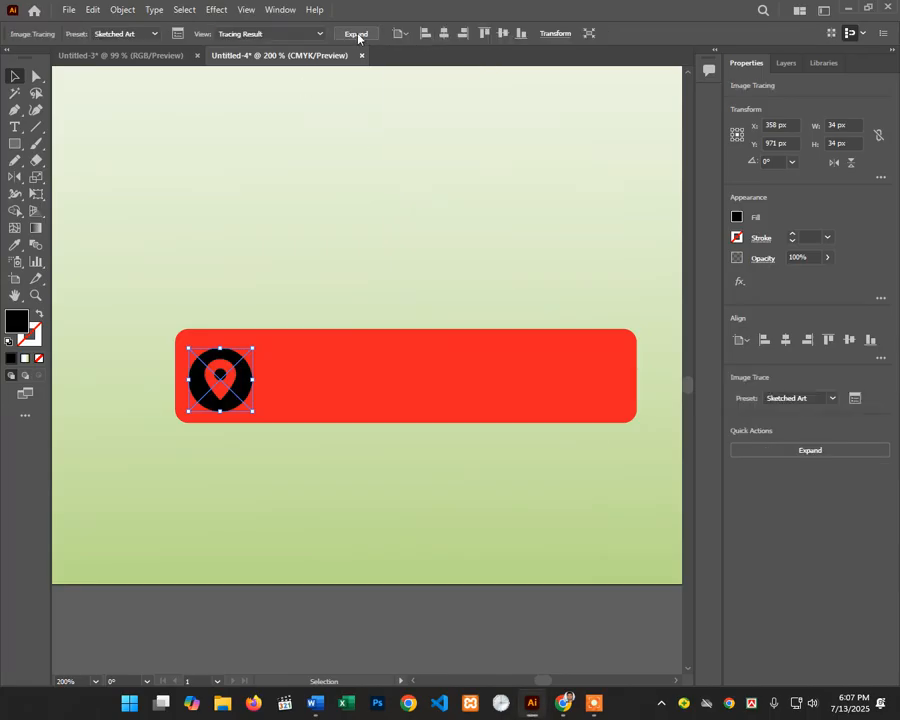
{"action": "left_click", "coordinate": [357, 34]}
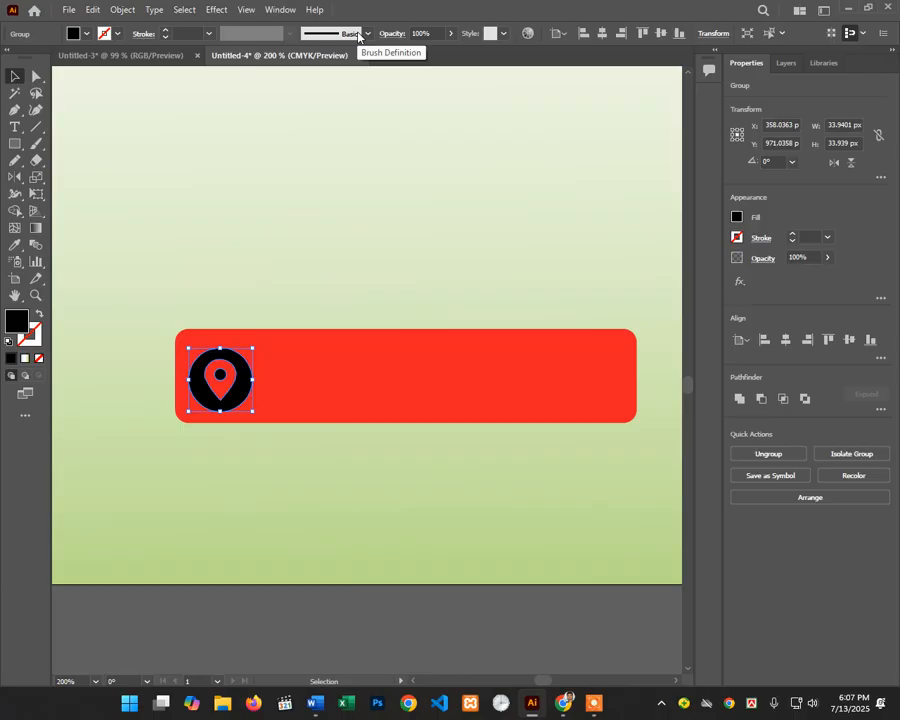
{"action": "left_click", "coordinate": [86, 34]}
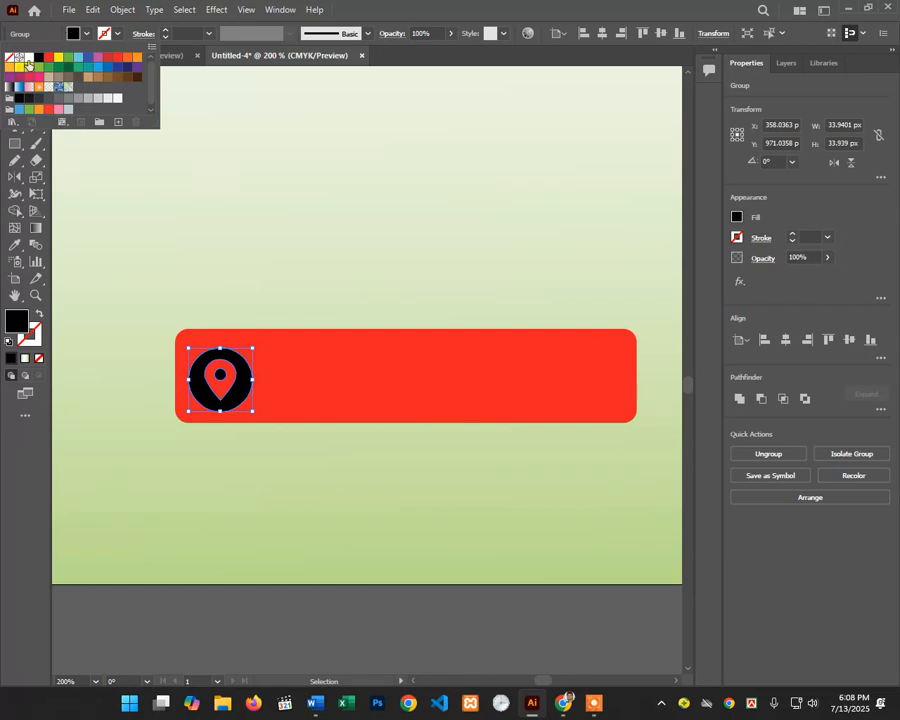
{"action": "left_click", "coordinate": [28, 60]}
{"action": "left_click", "coordinate": [300, 213]}
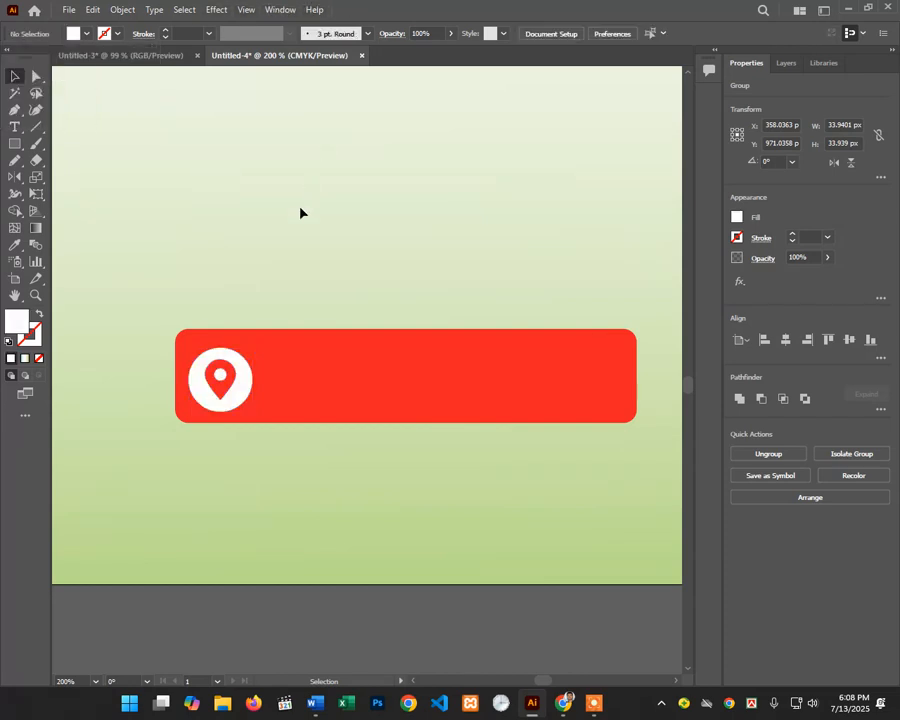
{"action": "scroll", "coordinate": [300, 213], "scroll_direction": "down", "scroll_amount": 1}
{"action": "left_click", "coordinate": [15, 127]}
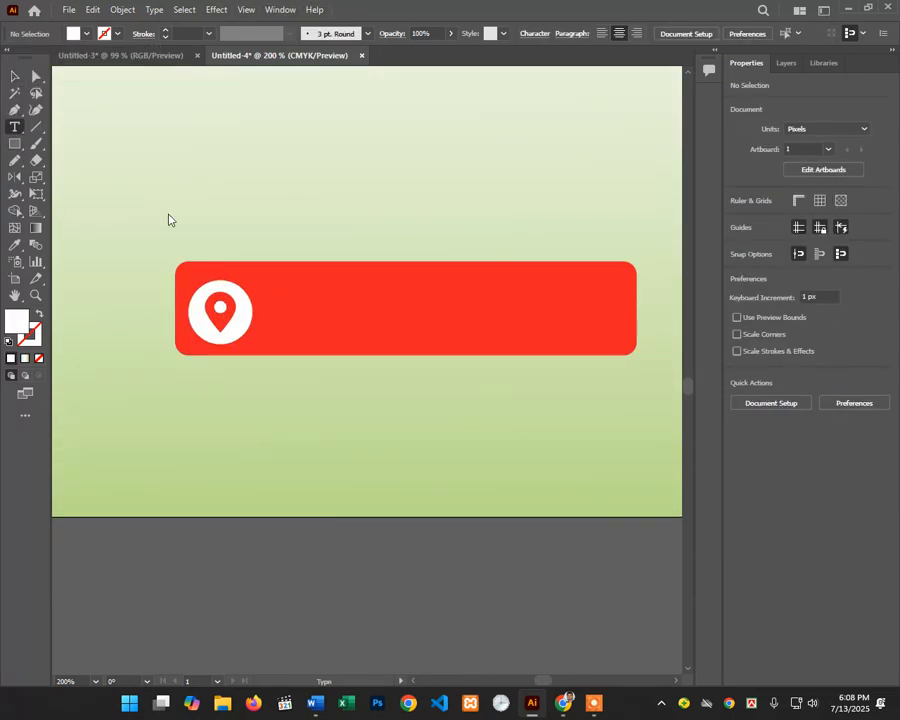
Step: Type the Bengali text 'মাদারীপুর সদর।' on the red bar
{"action": "left_click", "coordinate": [275, 326]}
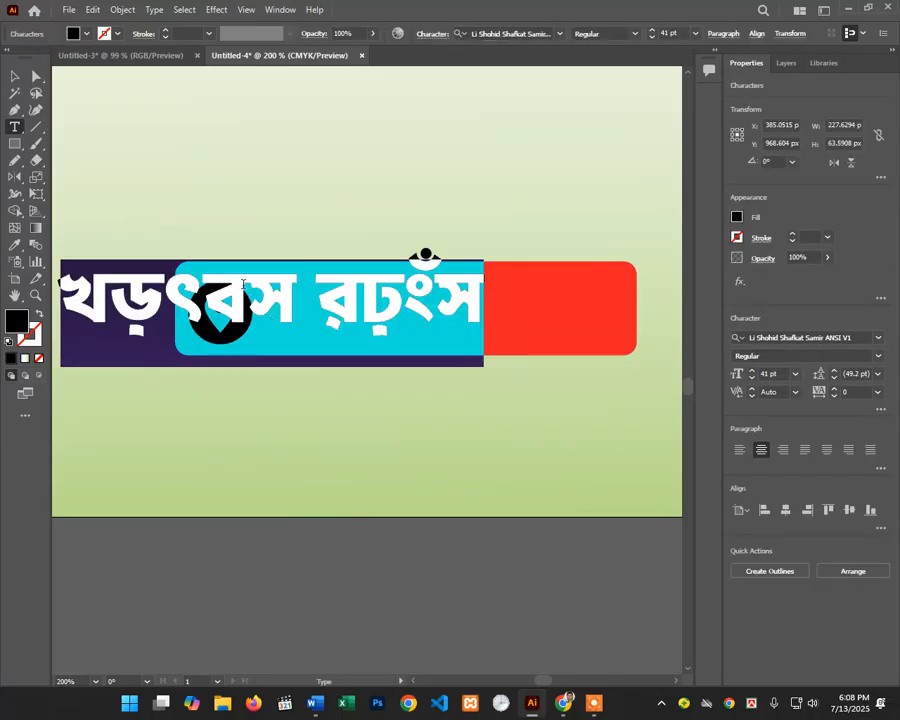
{"action": "type", "text": "ড"}
{"action": "key", "text": "BackSpace"}
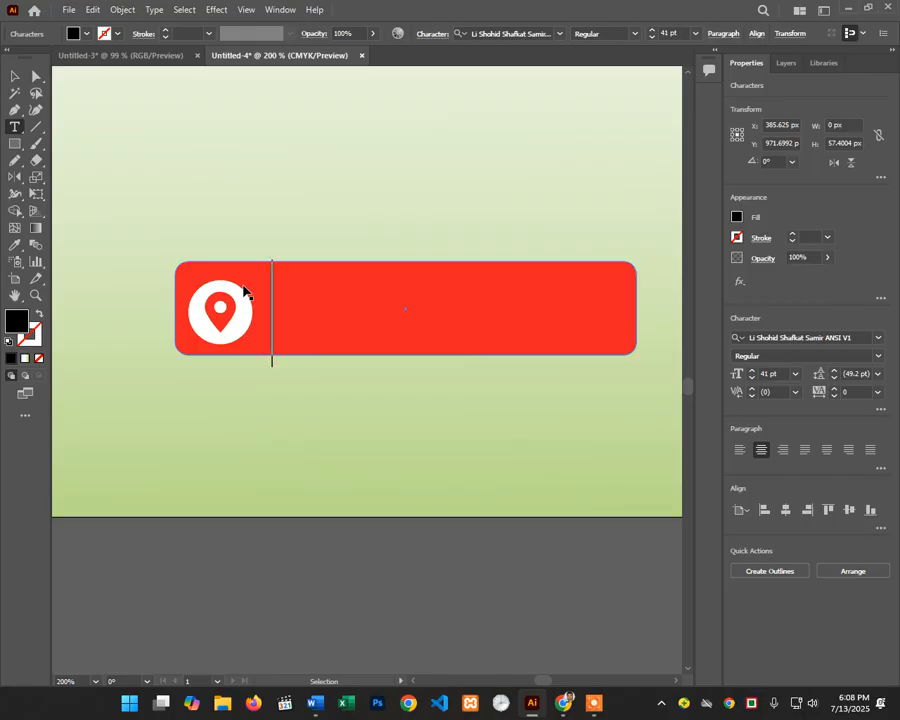
{"action": "type", "text": "মাদারম্ন"}
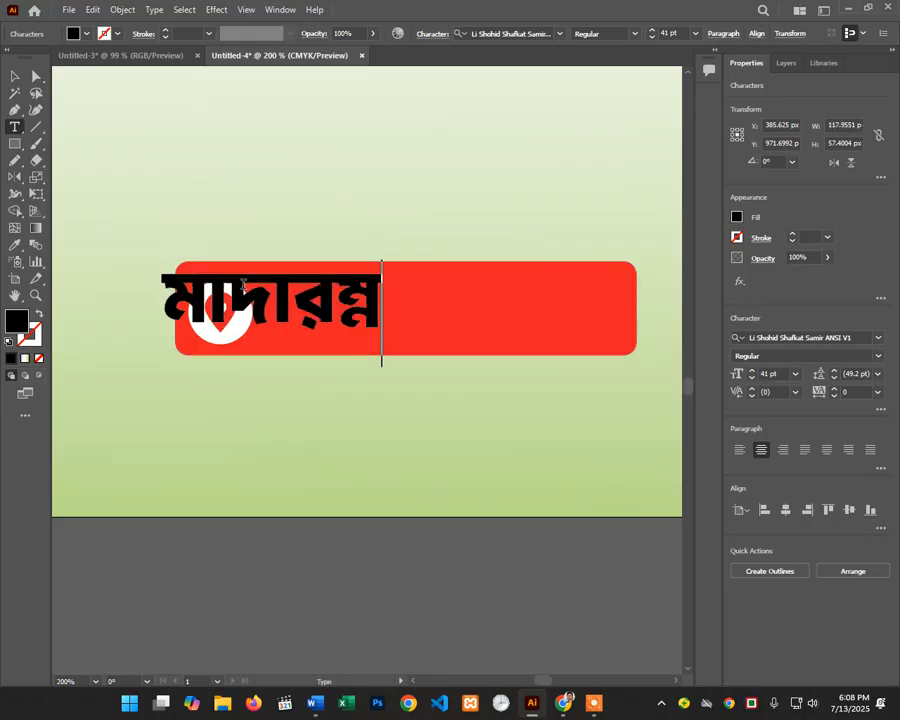
{"action": "key", "text": "BackSpace"}
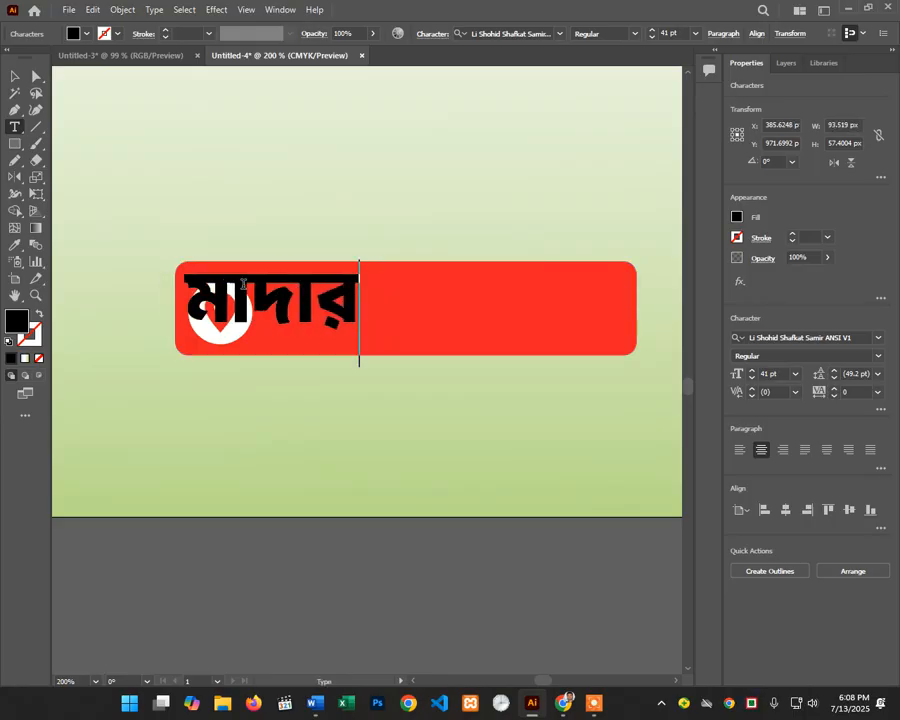
{"action": "type", "text": "ীপুরে"}
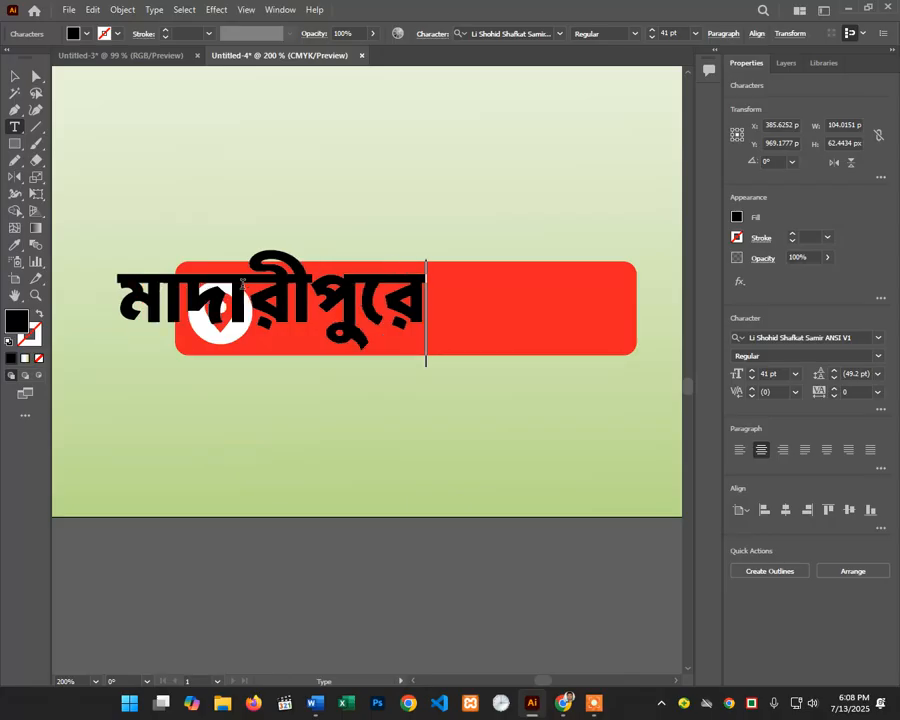
{"action": "key", "text": "BackSpace"}
{"action": "key", "text": "BackSpace"}
{"action": "key", "text": "BackSpace"}
{"action": "type", "text": "র "}
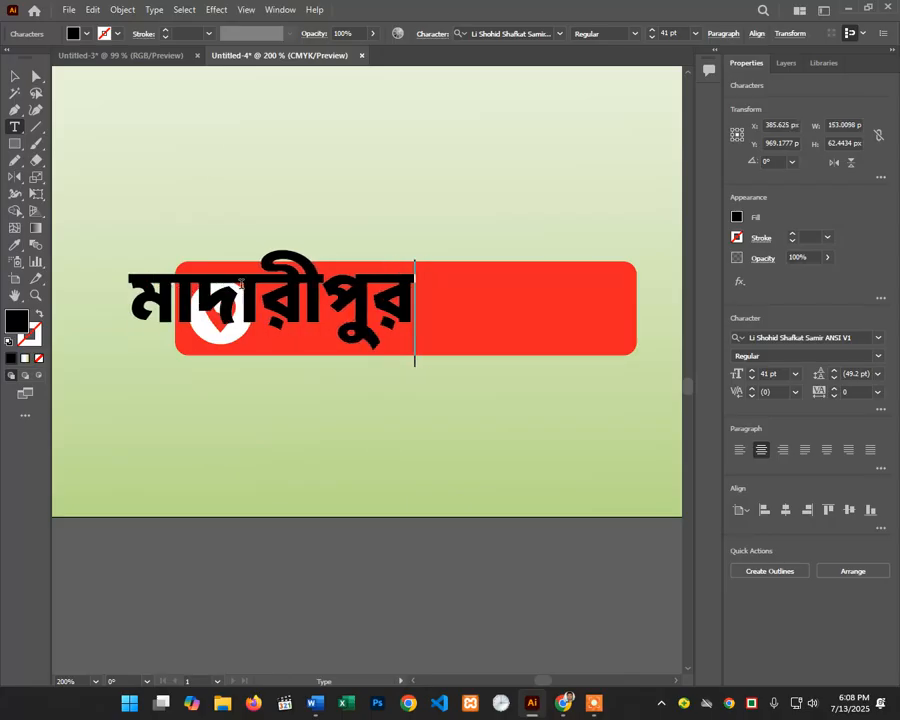
{"action": "type", "text": "সদরন"}
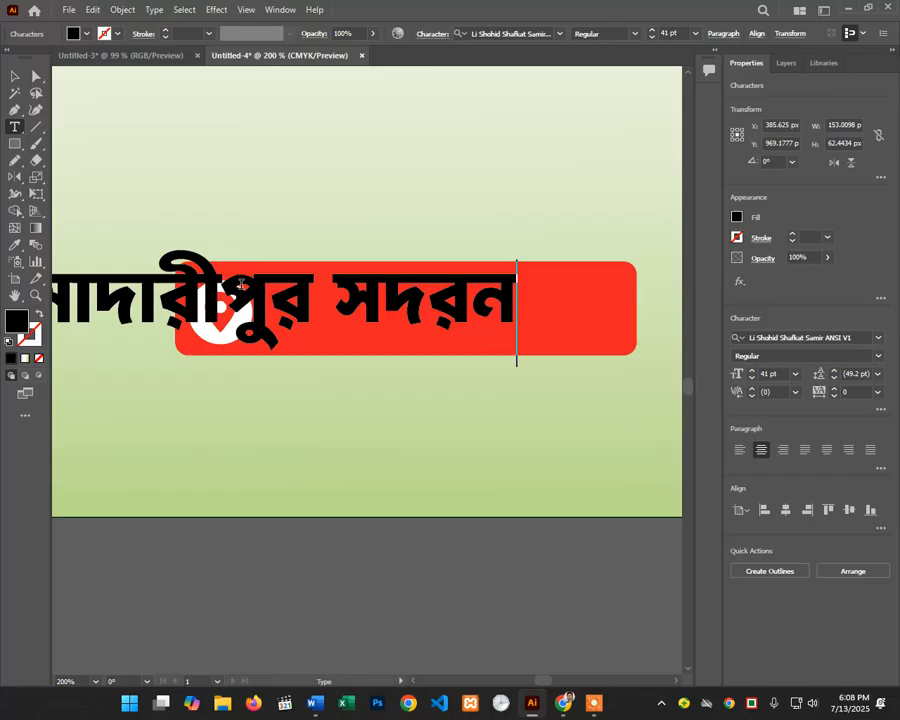
{"action": "key", "text": "BackSpace"}
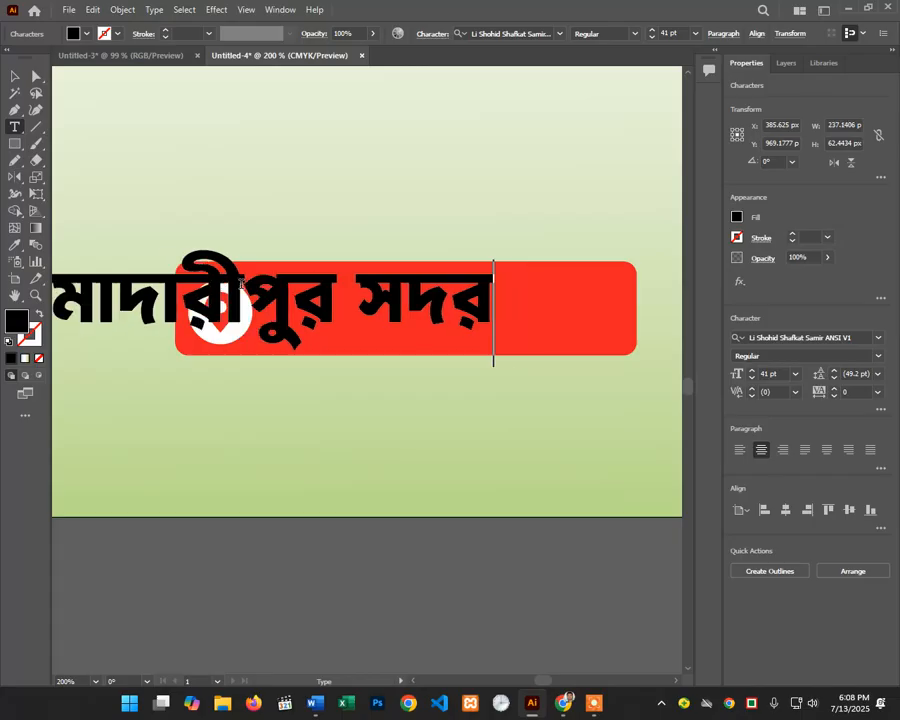
{"action": "type", "text": "।"}
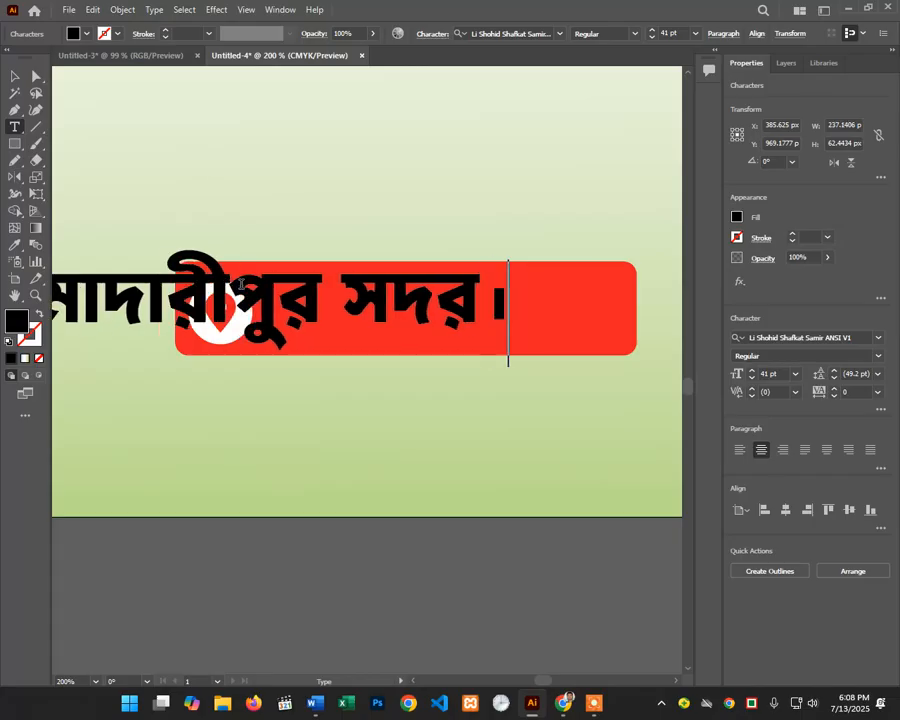
{"action": "left_click", "coordinate": [15, 76]}
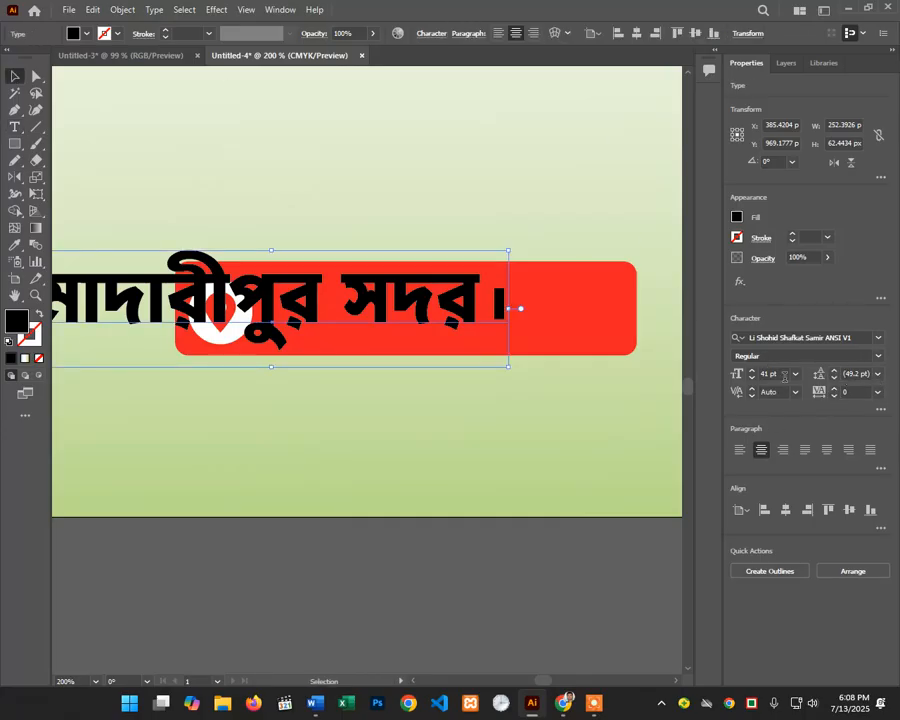
Step: Move the text right of the pin, fill it white, and narrow the red bar to 216 px
{"action": "scroll", "coordinate": [785, 376], "scroll_direction": "down", "scroll_amount": 16}
{"action": "left_click_drag", "start_coordinate": [349, 303], "coordinate": [474, 311]}
{"action": "left_click", "coordinate": [603, 313]}
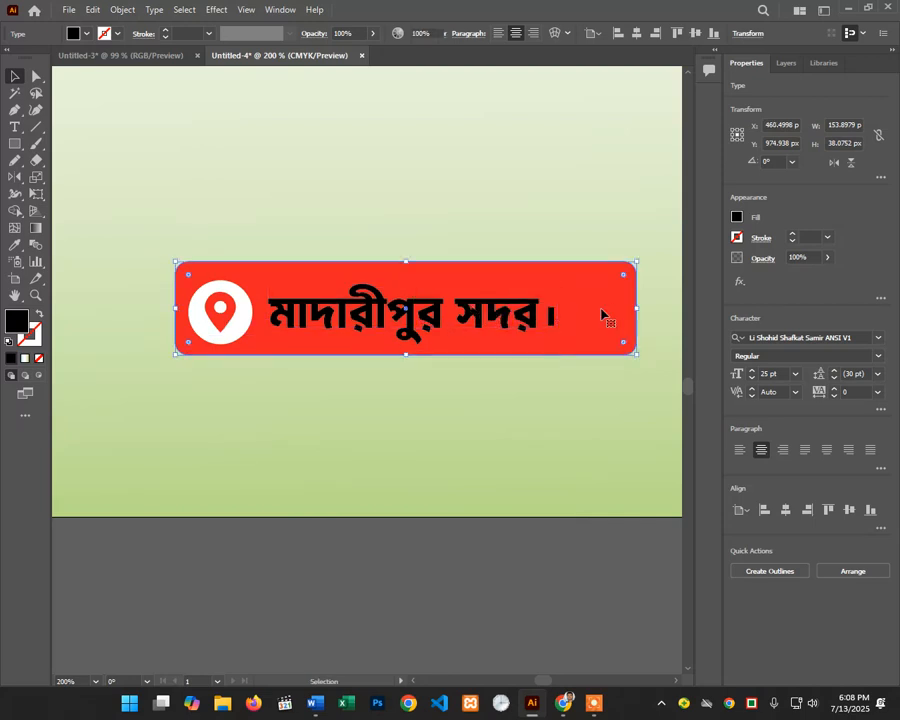
{"action": "double_click", "coordinate": [282, 318]}
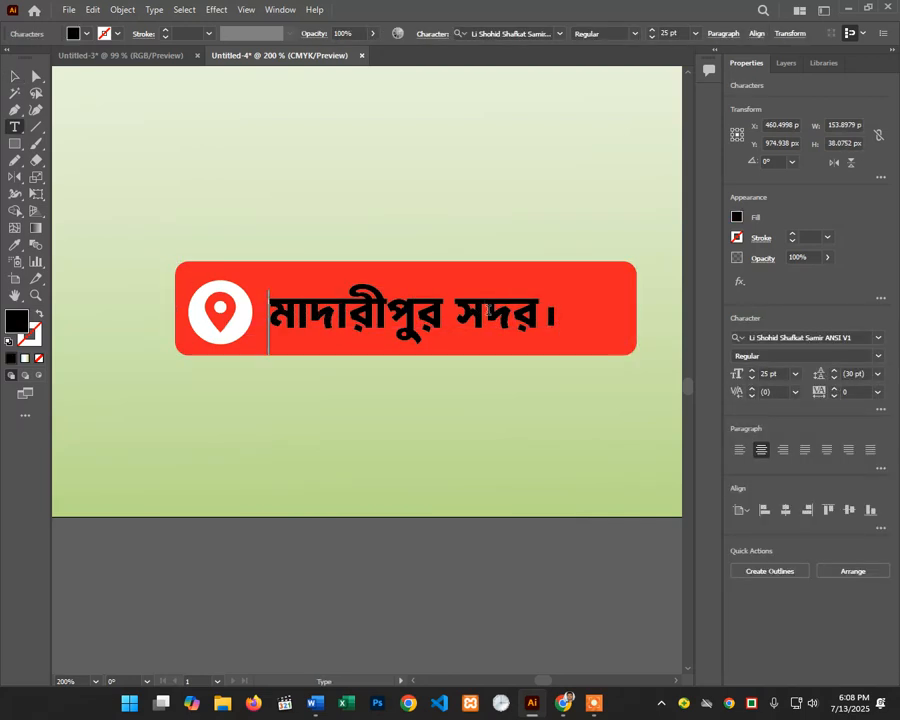
{"action": "left_click", "coordinate": [15, 76]}
{"action": "left_click", "coordinate": [73, 33]}
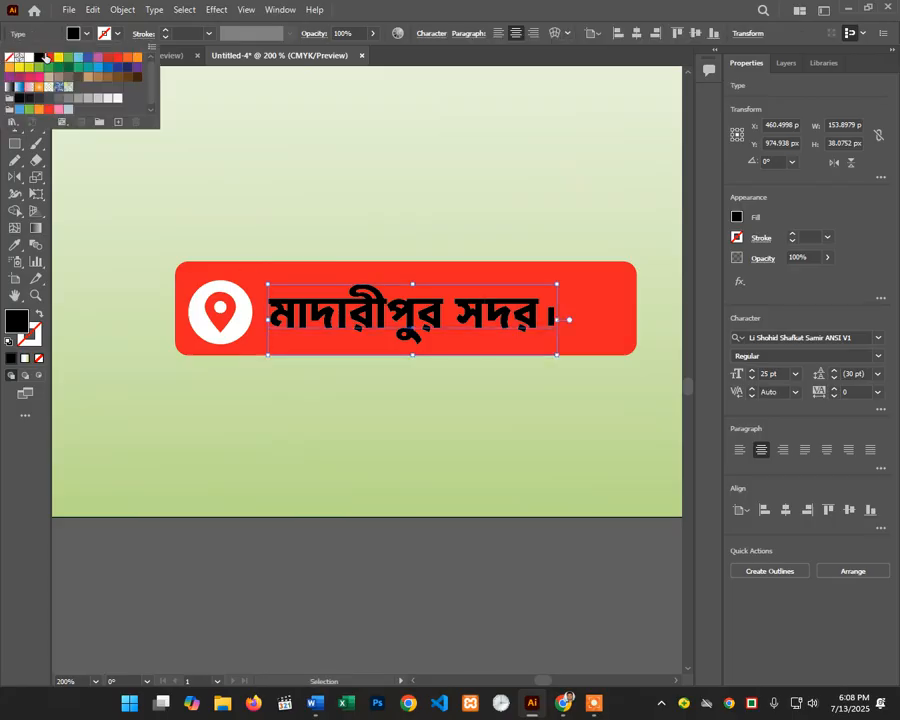
{"action": "left_click", "coordinate": [30, 66]}
{"action": "key", "text": "Escape"}
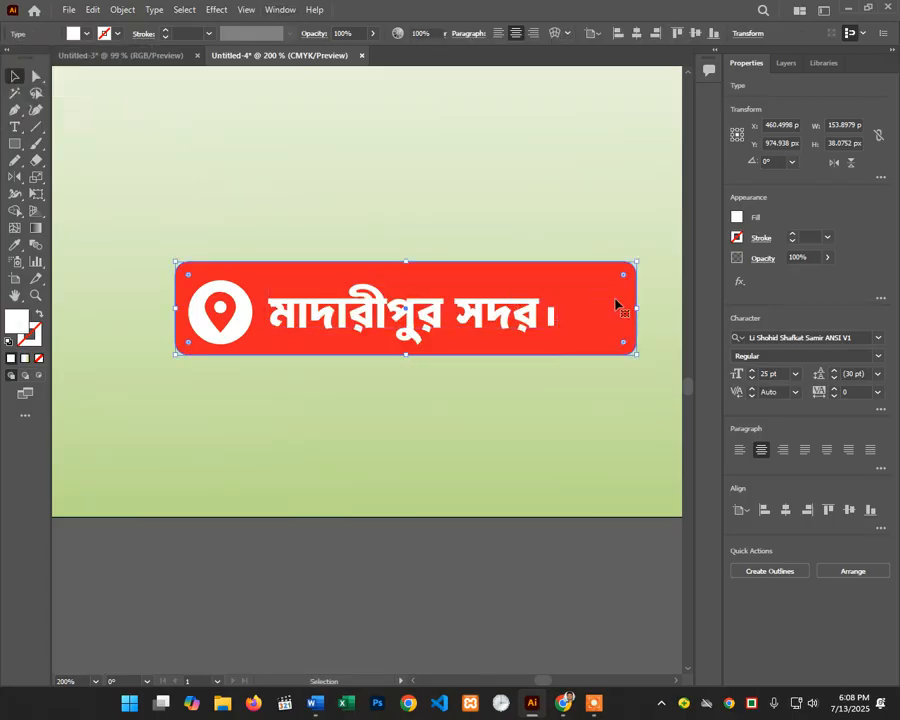
{"action": "left_click", "coordinate": [637, 309]}
{"action": "left_click_drag", "start_coordinate": [579, 317], "coordinate": [584, 317]}
Step: Zoom out and move the location badge to the flyer's lower left
{"action": "left_click", "coordinate": [525, 209]}
{"action": "left_click", "coordinate": [440, 336], "text": "ctrl+alt"}
{"action": "left_click", "coordinate": [440, 340], "text": "ctrl+alt"}
{"action": "left_click", "coordinate": [410, 405], "text": "ctrl+alt"}
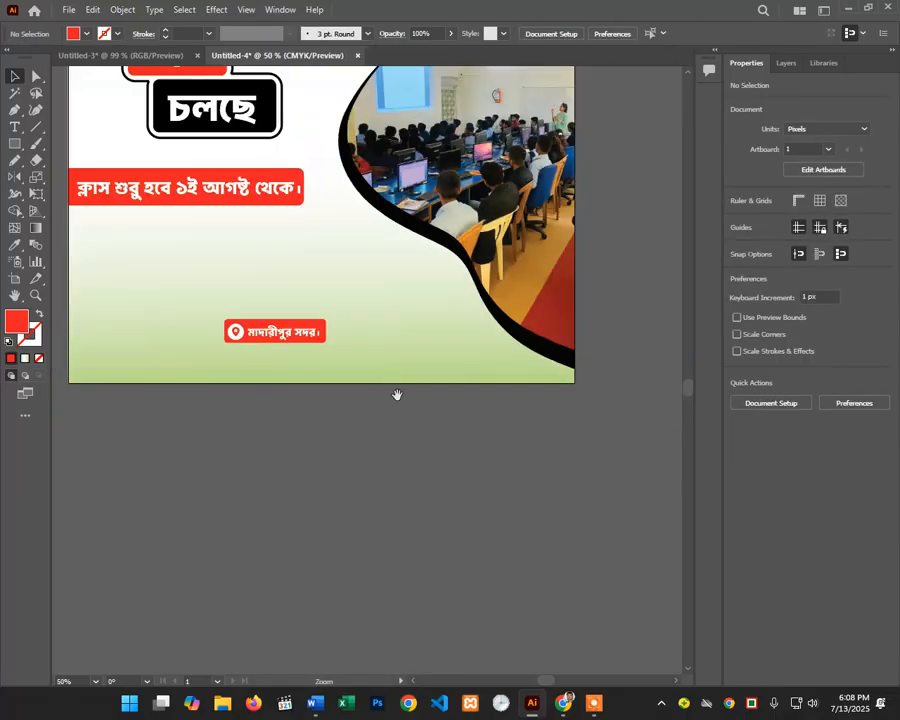
{"action": "left_click_drag", "start_coordinate": [377, 354], "coordinate": [446, 356]}
{"action": "left_click_drag", "start_coordinate": [320, 346], "coordinate": [418, 355]}
Step: Drop a duplicate badge at the lower right, zoom in, and select its place-name text
{"action": "left_click", "coordinate": [441, 311]}
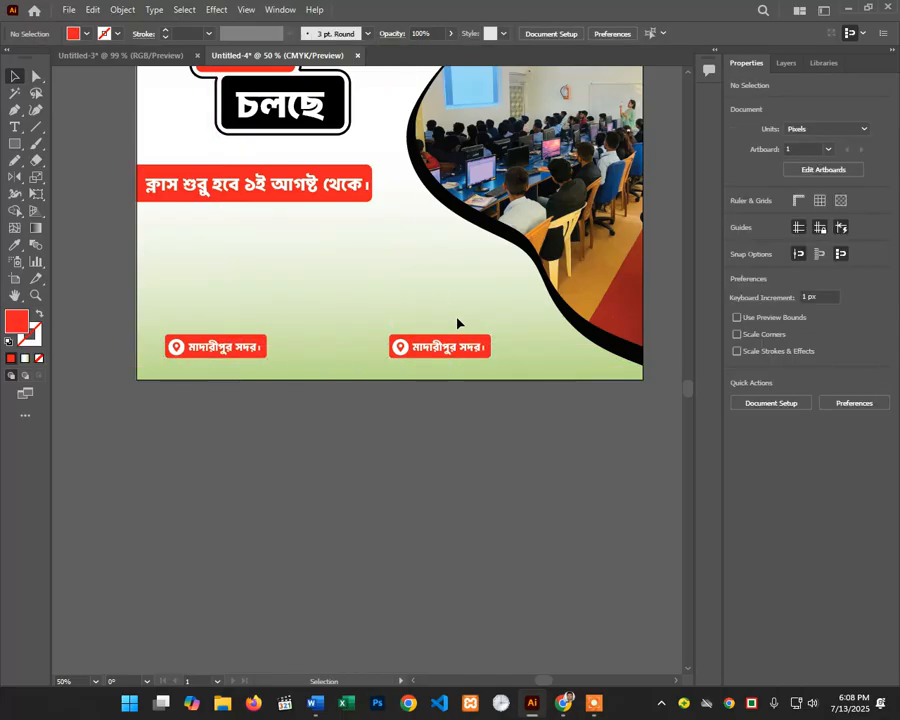
{"action": "left_click", "coordinate": [443, 311], "text": "ctrl"}
{"action": "left_click", "coordinate": [372, 441], "text": "ctrl"}
{"action": "left_click", "coordinate": [320, 244], "text": "ctrl"}
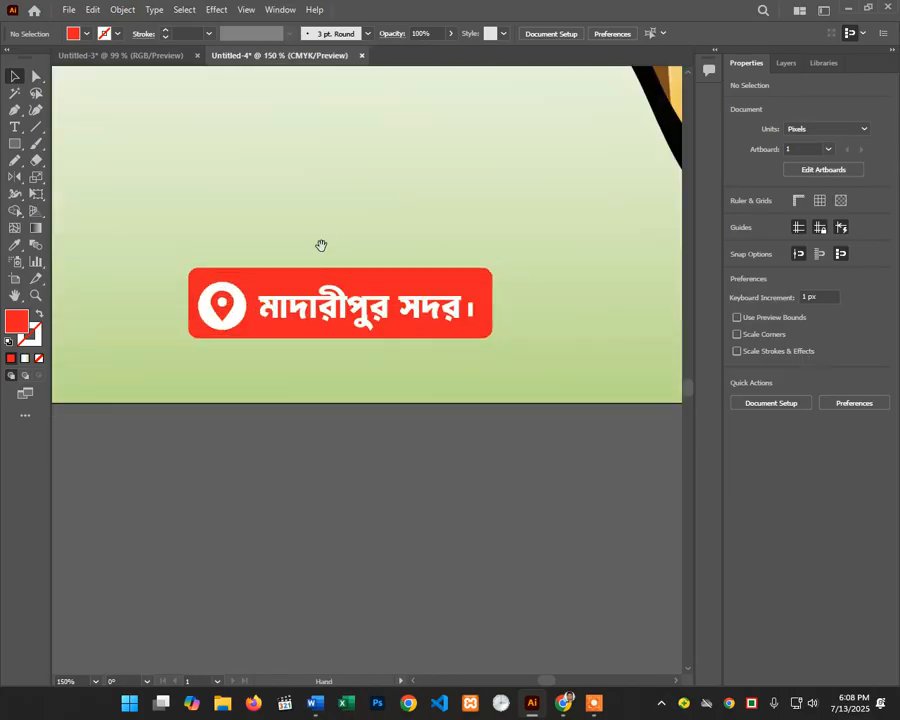
{"action": "left_click", "coordinate": [332, 248], "text": "ctrl"}
{"action": "left_click_drag", "start_coordinate": [365, 368], "coordinate": [310, 300]}
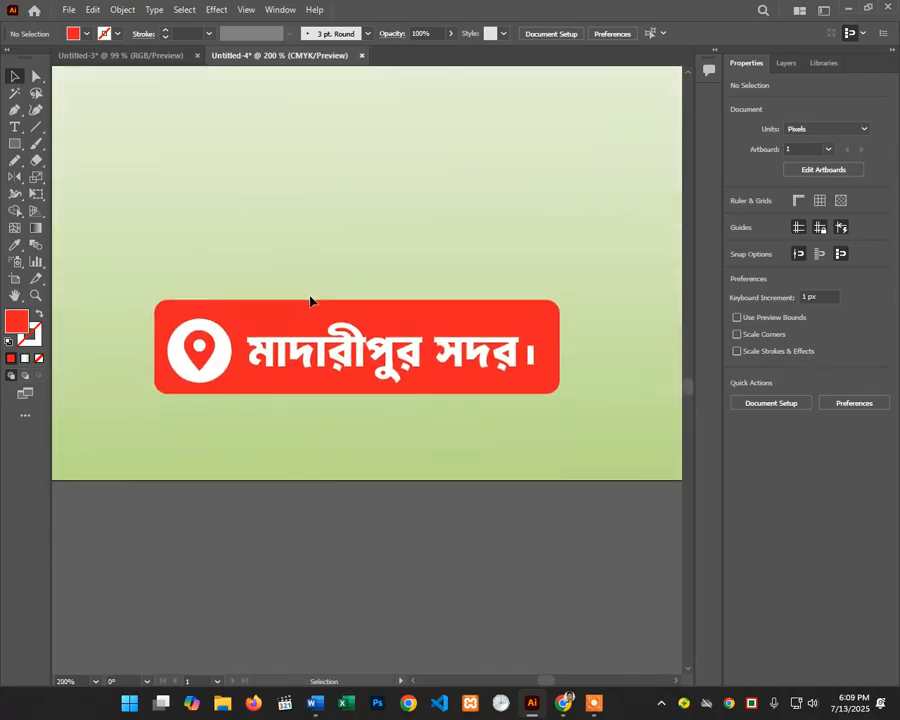
{"action": "left_click", "coordinate": [302, 370]}
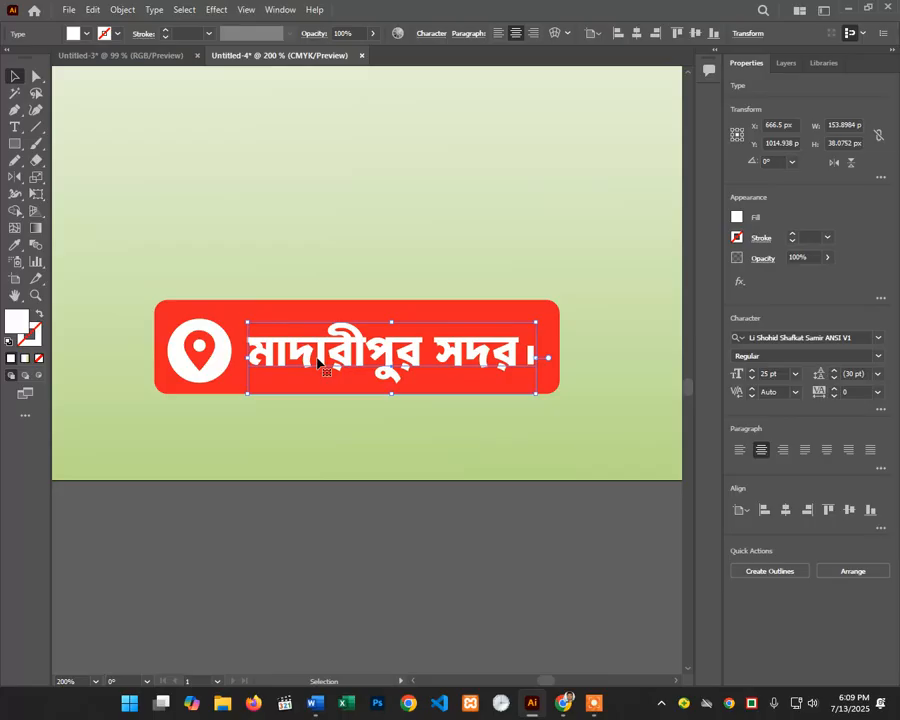
Step: Place phone-call.png on the flyer and shrink it to a small icon
{"action": "left_click", "coordinate": [67, 9]}
{"action": "left_click", "coordinate": [162, 263]}
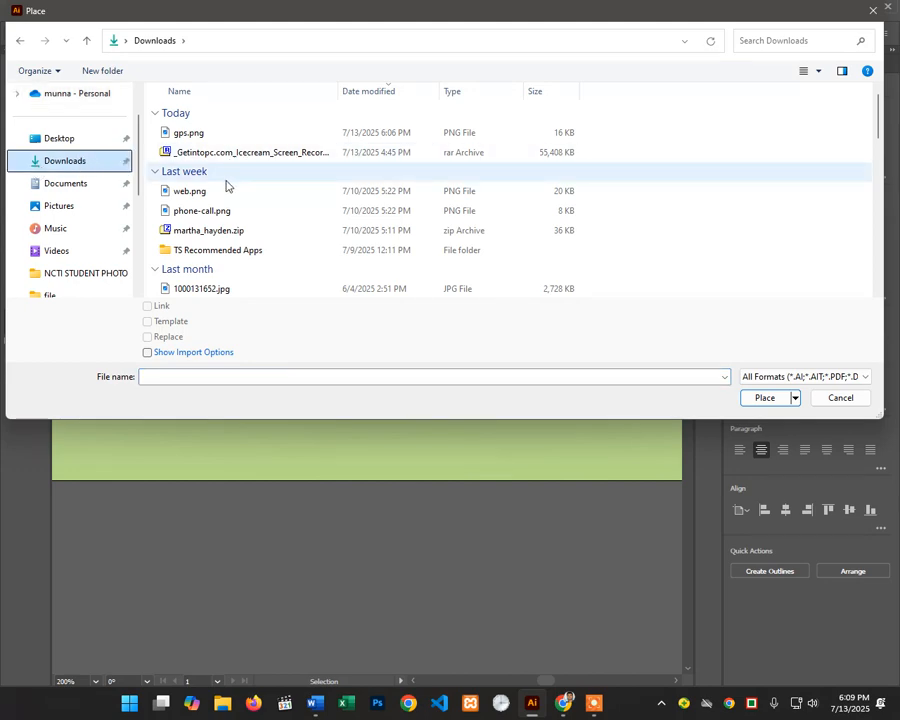
{"action": "double_click", "coordinate": [212, 211]}
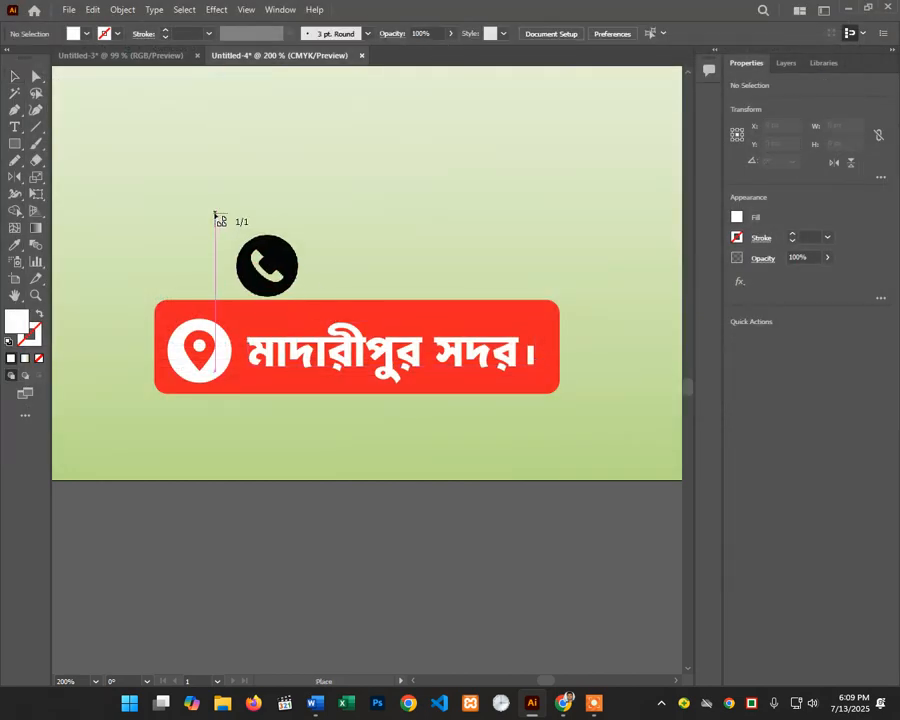
{"action": "left_click", "coordinate": [215, 213]}
{"action": "left_click_drag", "start_coordinate": [210, 208], "coordinate": [307, 149]}
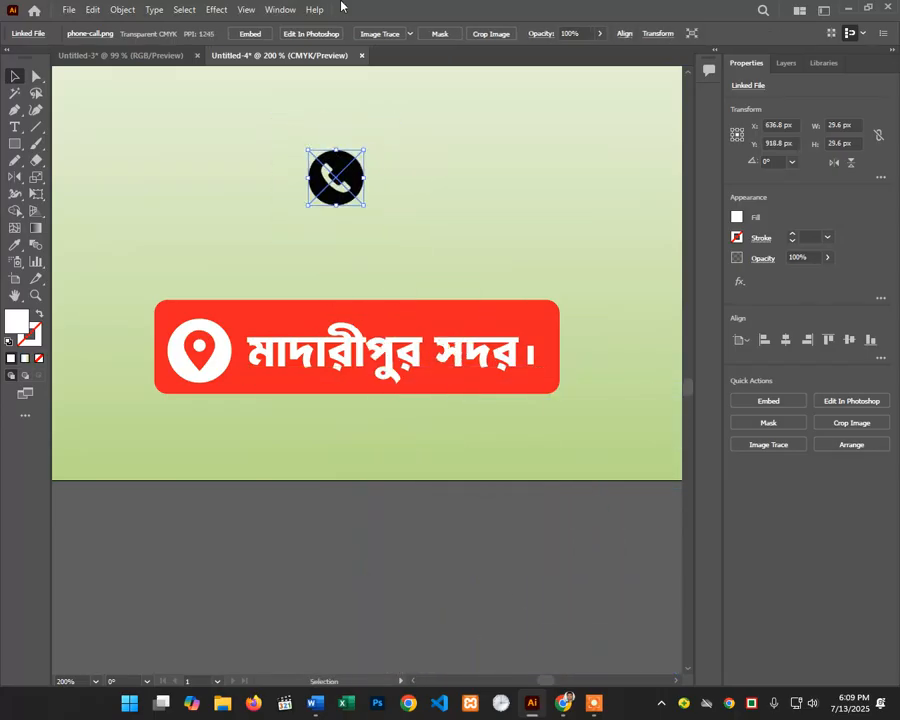
Step: Trace the phone image as Sketched Art, expand it, and fill it white
{"action": "left_click", "coordinate": [409, 34]}
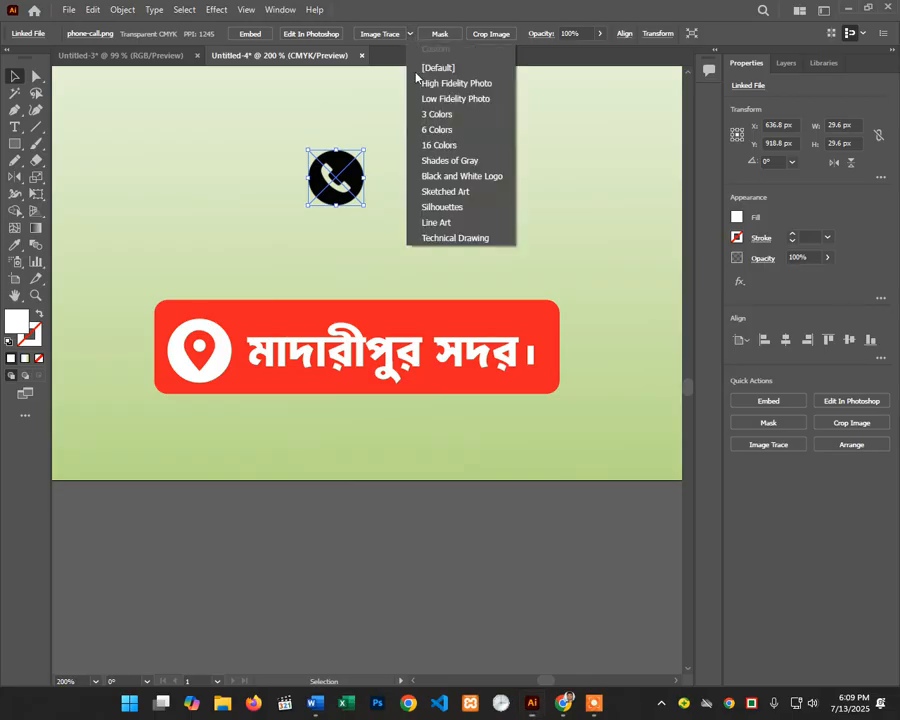
{"action": "left_click", "coordinate": [446, 192]}
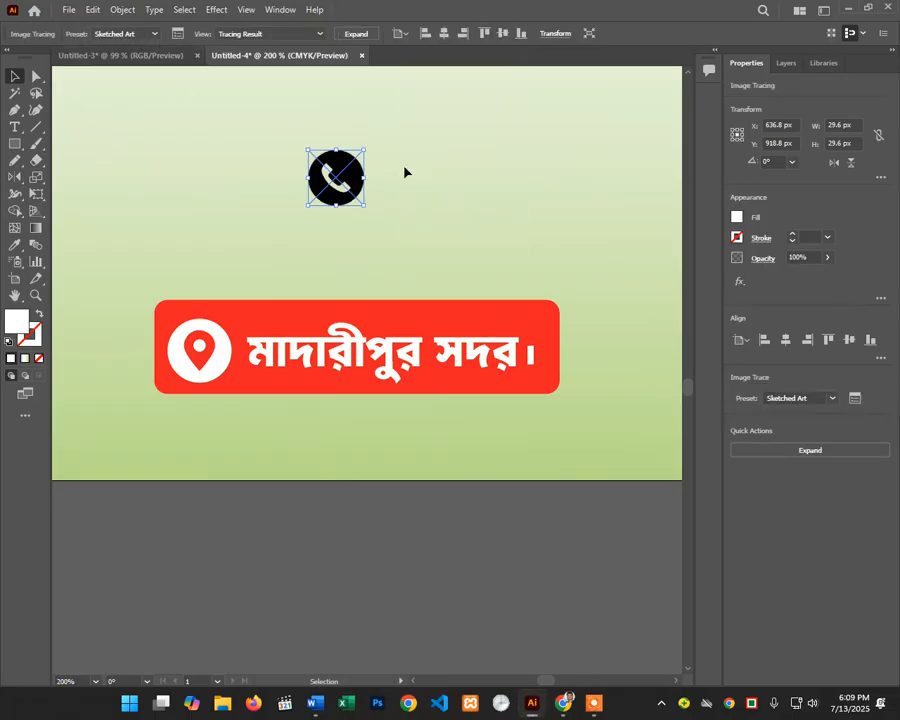
{"action": "left_click", "coordinate": [357, 34]}
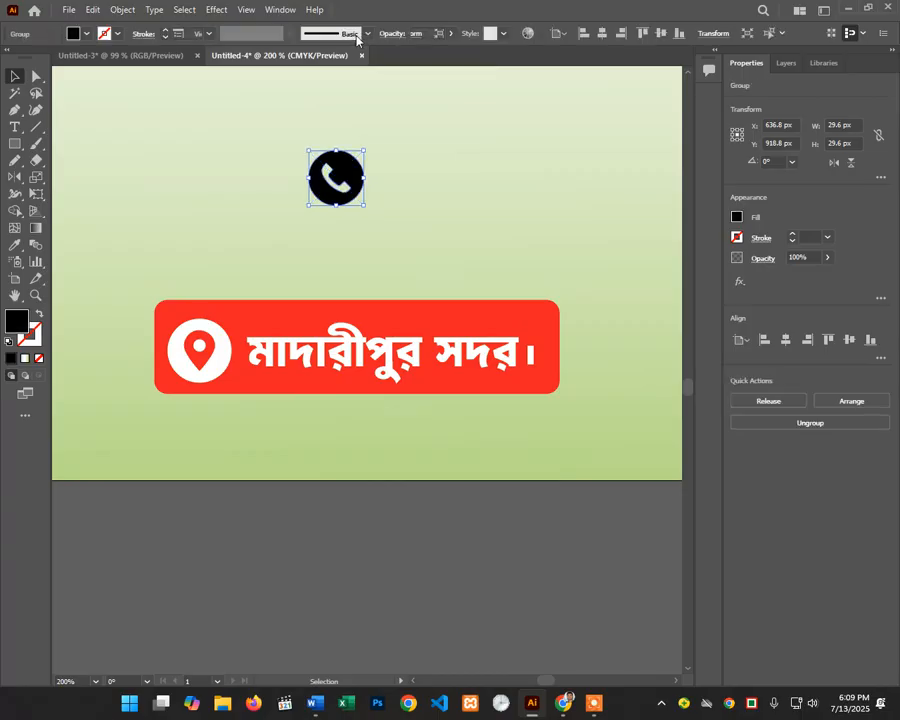
{"action": "left_click", "coordinate": [87, 35]}
{"action": "left_click", "coordinate": [28, 57]}
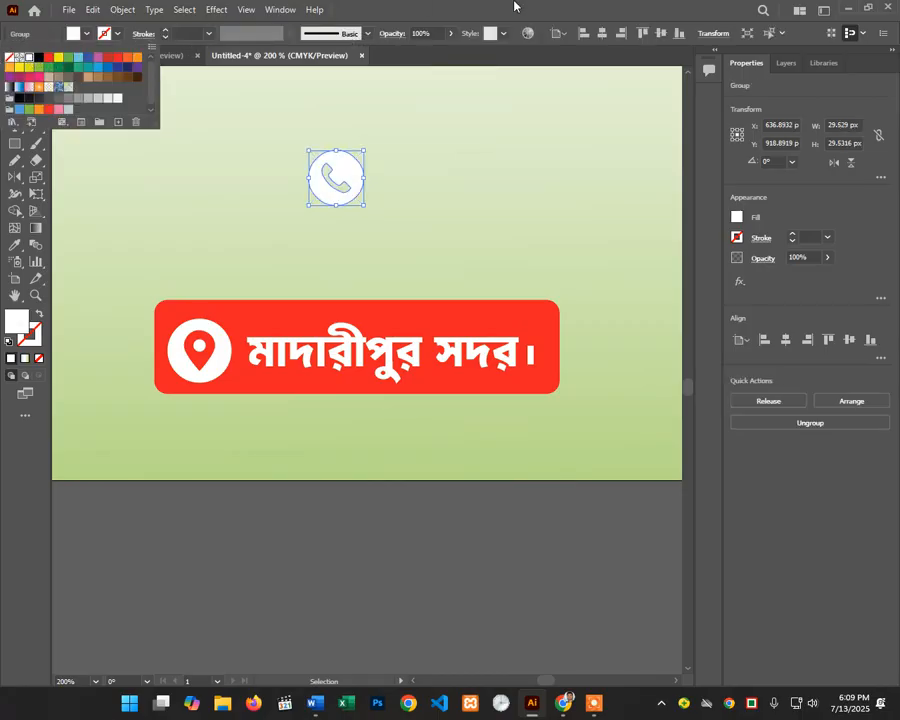
Step: Replace the pin on the copied badge with the 33.5 px white phone icon
{"action": "left_click_drag", "start_coordinate": [343, 177], "coordinate": [232, 378]}
{"action": "left_click", "coordinate": [215, 328]}
{"action": "key", "text": "Delete"}
{"action": "left_click", "coordinate": [273, 325], "text": "ctrl+alt"}
{"action": "left_click", "coordinate": [288, 377], "text": "ctrl+alt"}
{"action": "left_click", "coordinate": [323, 471]}
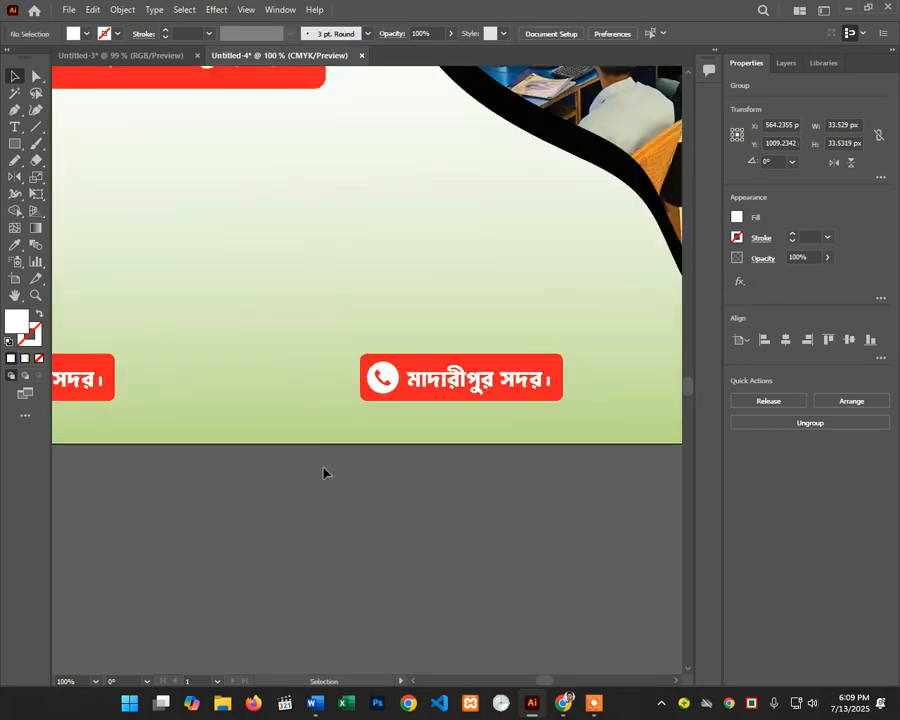
Step: Replace the copied badge's place-name text with the contact phone number in Bengali digits
{"action": "left_click", "coordinate": [325, 408], "text": "ctrl+alt"}
{"action": "left_click", "coordinate": [323, 400], "text": "ctrl+alt"}
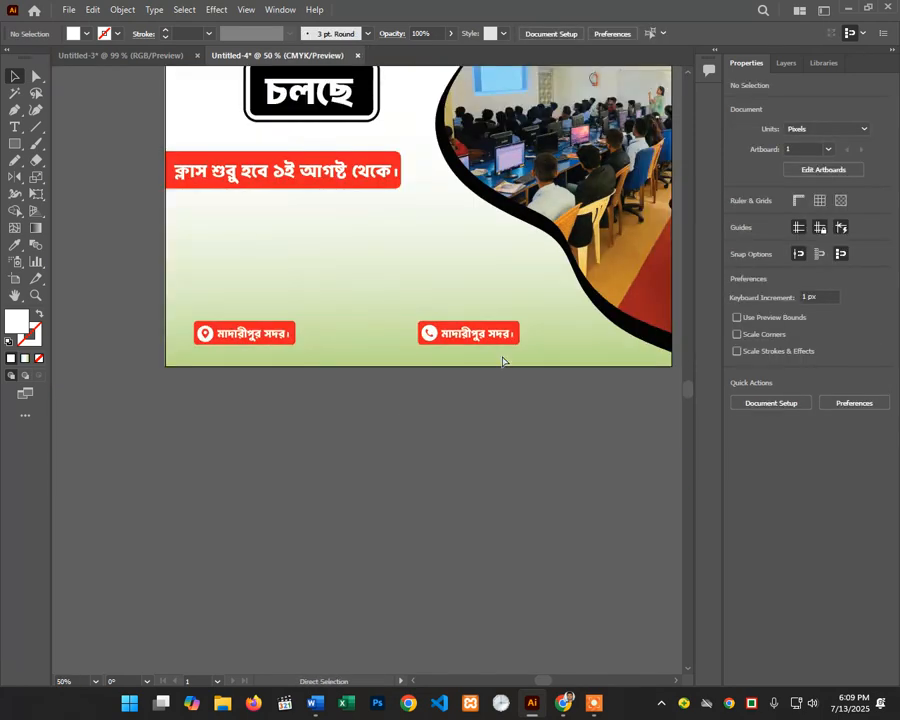
{"action": "left_click", "coordinate": [502, 356], "text": "ctrl"}
{"action": "left_click", "coordinate": [502, 355], "text": "ctrl"}
{"action": "left_click", "coordinate": [145, 355], "text": "ctrl"}
{"action": "key", "text": "t"}
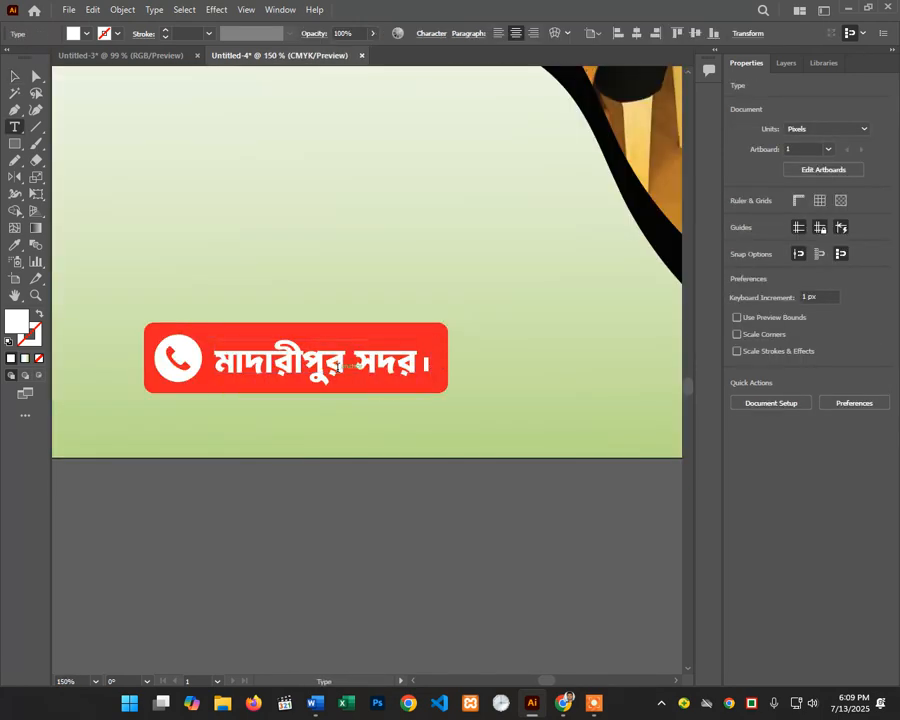
{"action": "triple_click", "coordinate": [338, 366]}
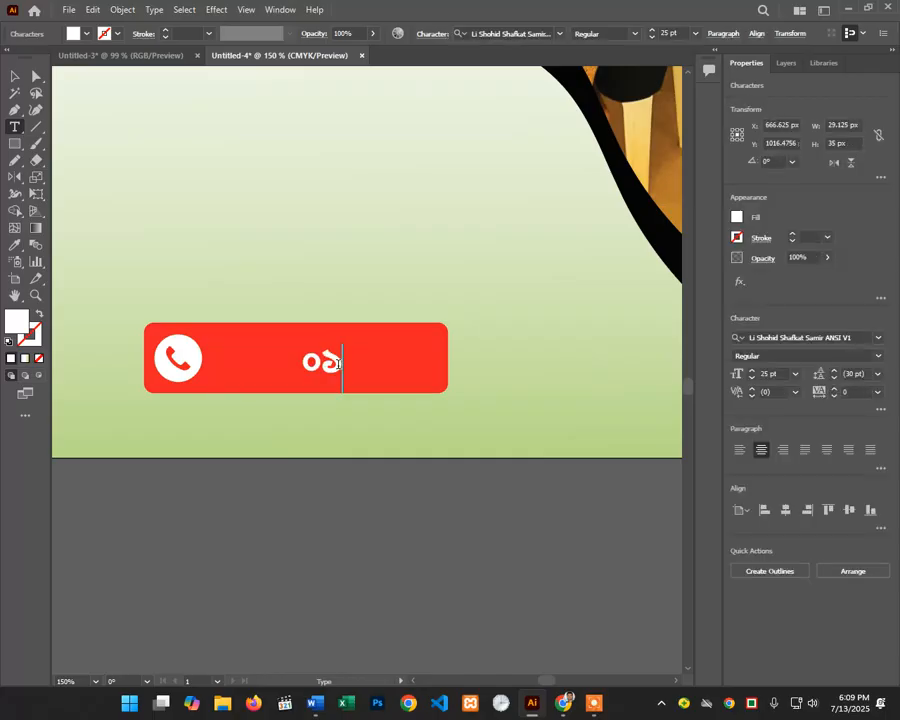
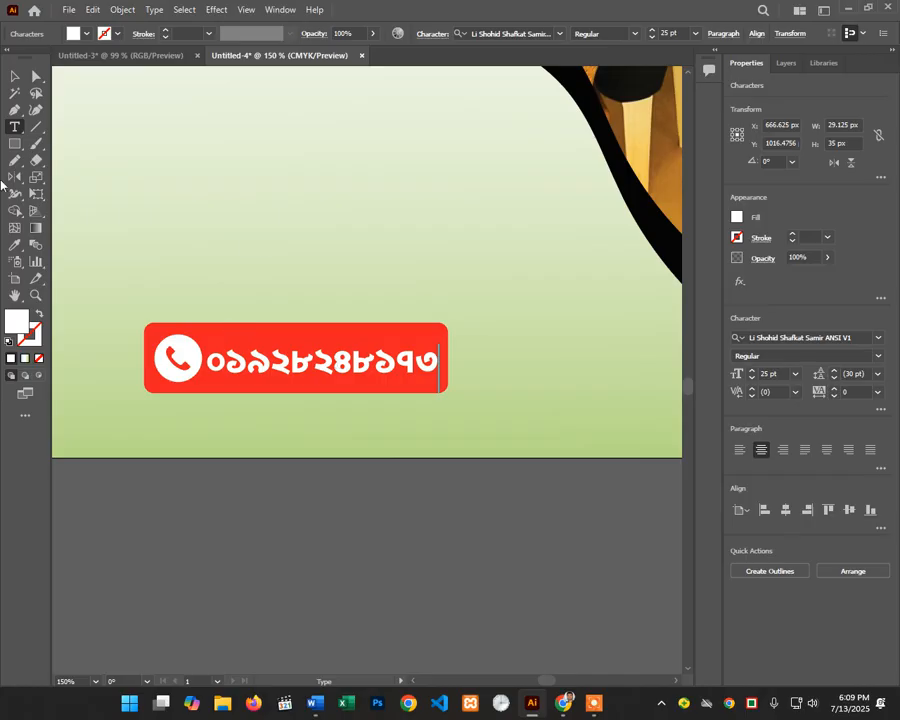
{"action": "left_click", "coordinate": [14, 77]}
{"action": "left_click", "coordinate": [362, 532]}
Step: Zoom out to the whole flyer, then zoom into the empty area below the class-start banner
{"action": "left_click", "coordinate": [341, 517], "text": "ctrl+alt"}
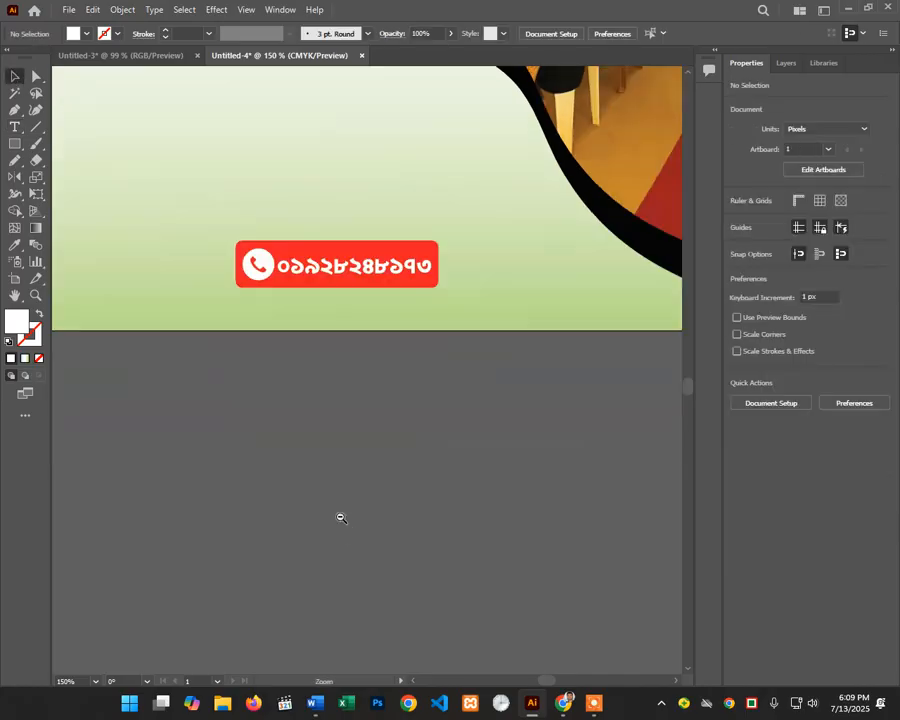
{"action": "left_click", "coordinate": [341, 517], "text": "ctrl+alt"}
{"action": "left_click", "coordinate": [332, 399], "text": "ctrl+alt"}
{"action": "left_click", "coordinate": [331, 400], "text": "ctrl+alt"}
{"action": "left_click_drag", "start_coordinate": [378, 400], "coordinate": [382, 558]}
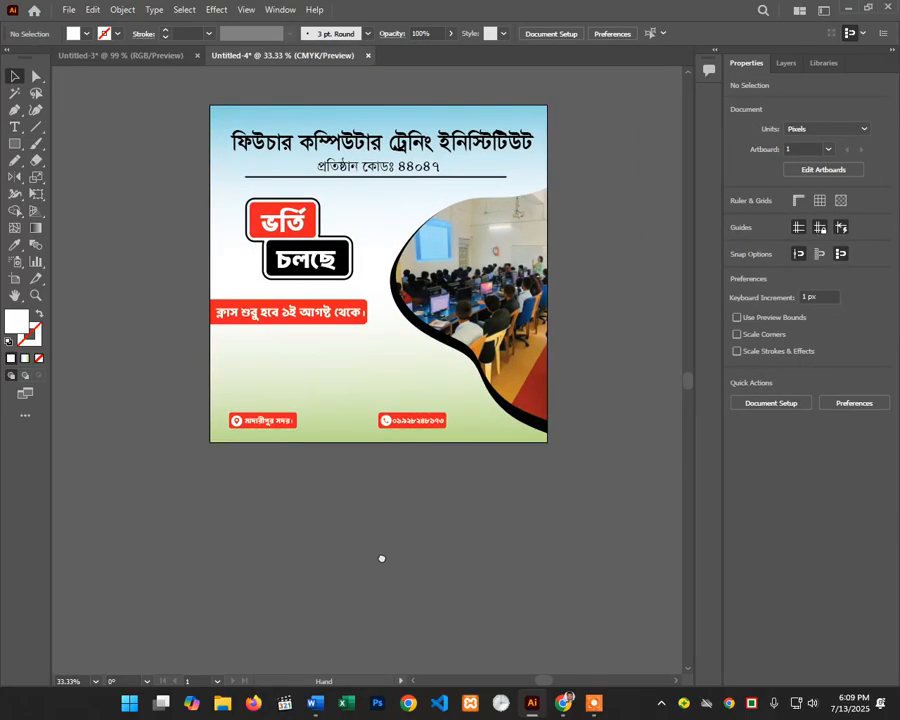
{"action": "left_click", "coordinate": [334, 369], "text": "ctrl"}
{"action": "left_click", "coordinate": [365, 391], "text": "ctrl"}
{"action": "left_click_drag", "start_coordinate": [349, 366], "coordinate": [392, 375]}
{"action": "left_click", "coordinate": [326, 359], "text": "ctrl"}
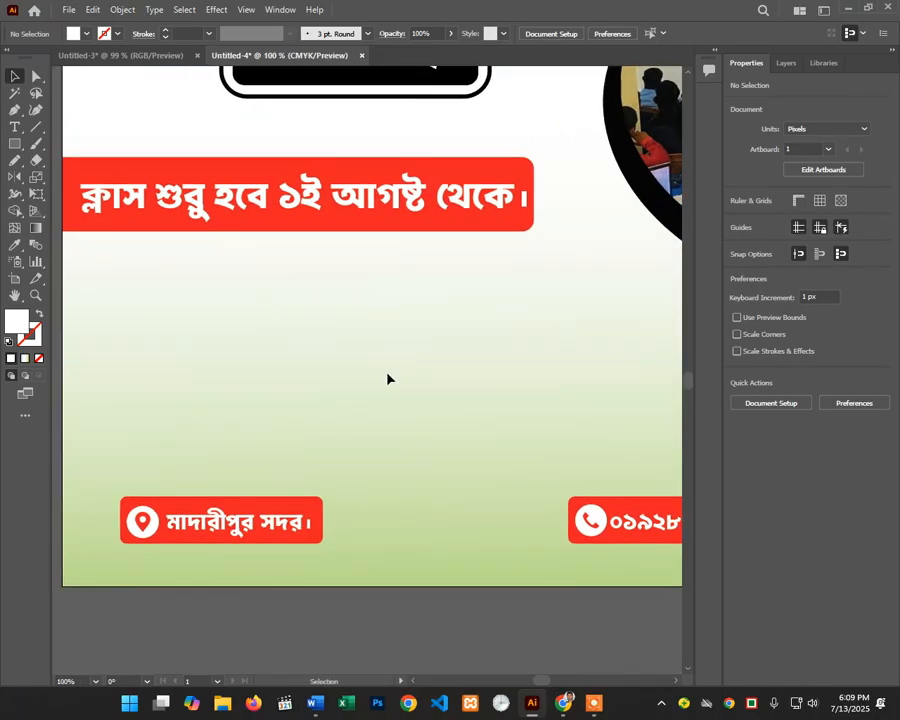
{"action": "left_click", "coordinate": [24, 126]}
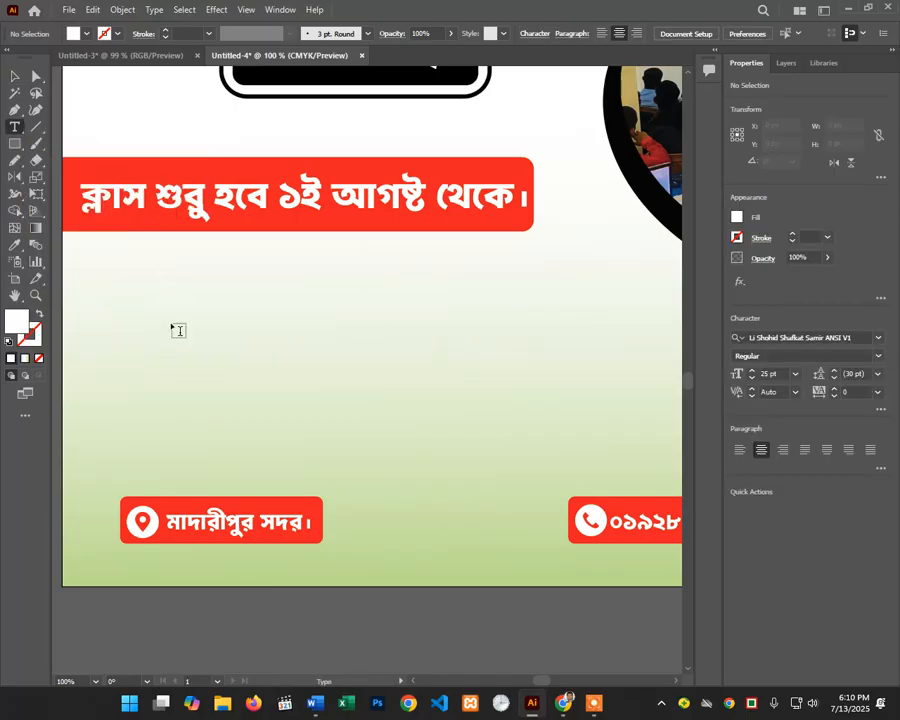
{"action": "left_click", "coordinate": [163, 316]}
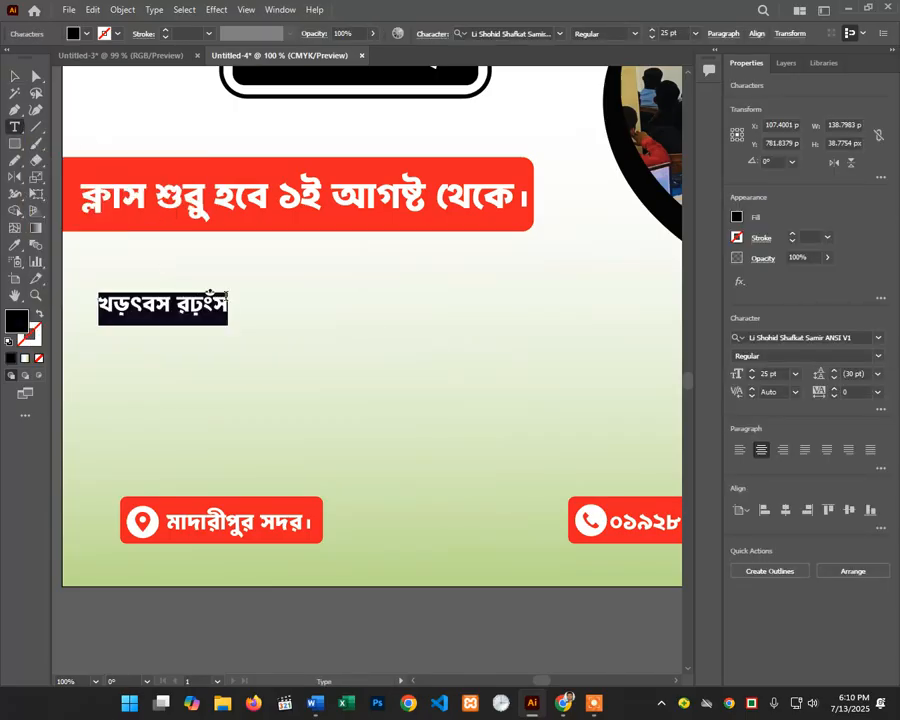
{"action": "key", "text": "Escape"}
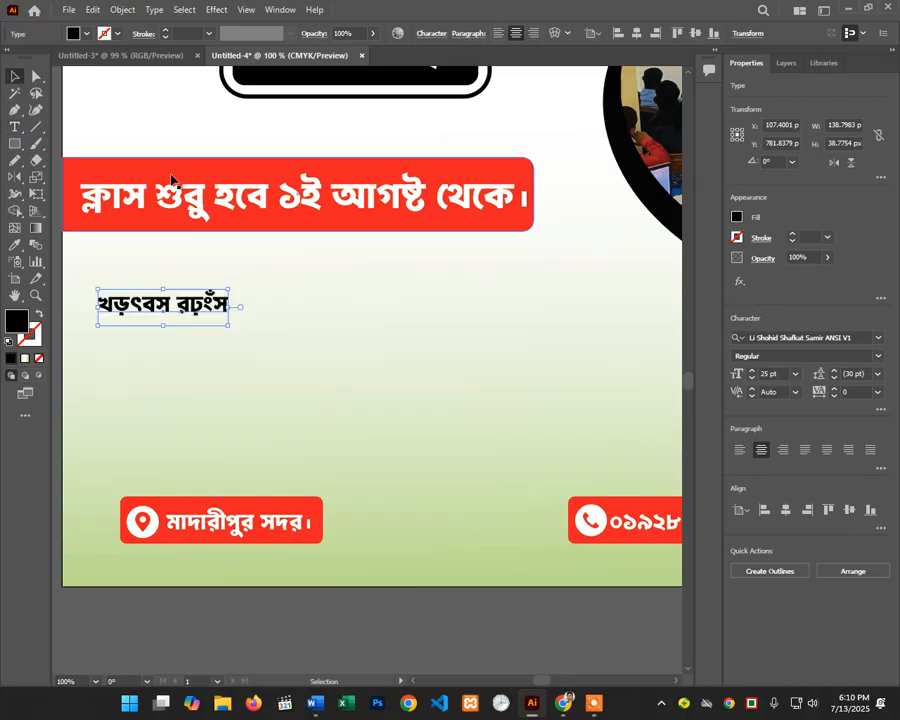
{"action": "key", "text": "Delete"}
{"action": "left_click", "coordinate": [232, 332], "text": "ctrl"}
{"action": "left_click_drag", "start_coordinate": [355, 381], "coordinate": [307, 347]}
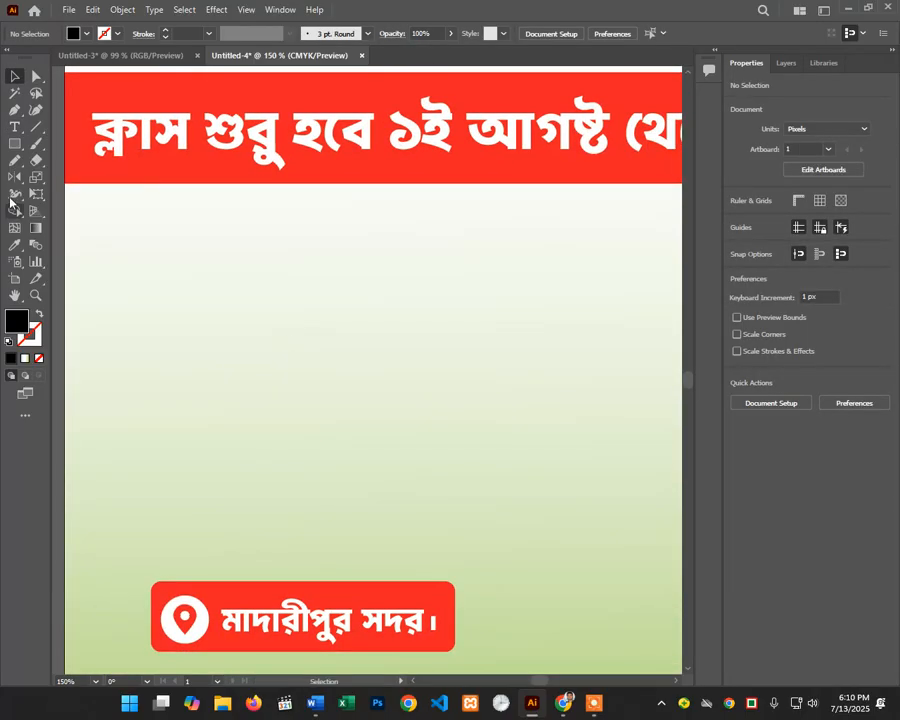
{"action": "left_click", "coordinate": [24, 145]}
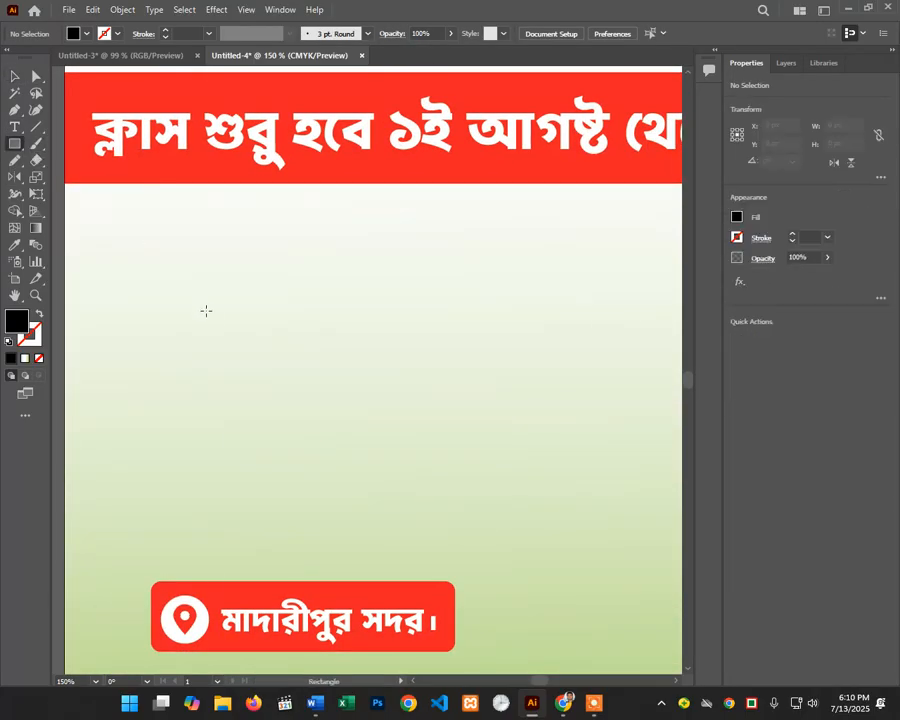
{"action": "left_click_drag", "start_coordinate": [183, 290], "coordinate": [212, 324]}
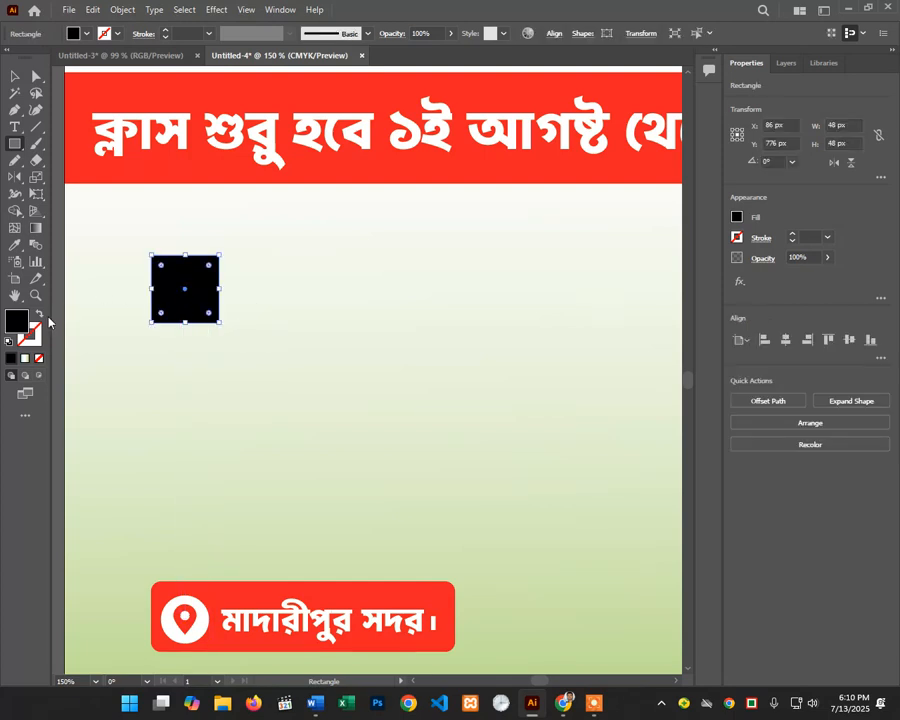
Step: Make the square outline-only by swapping fill and stroke, with a 3 pt stroke
{"action": "left_click", "coordinate": [40, 314]}
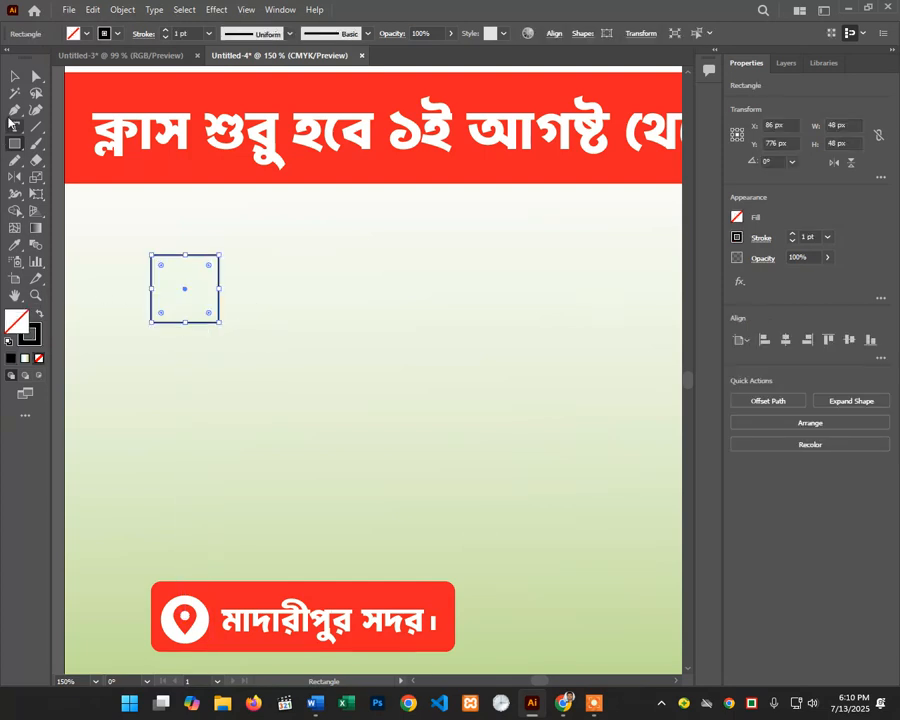
{"action": "left_click", "coordinate": [15, 76]}
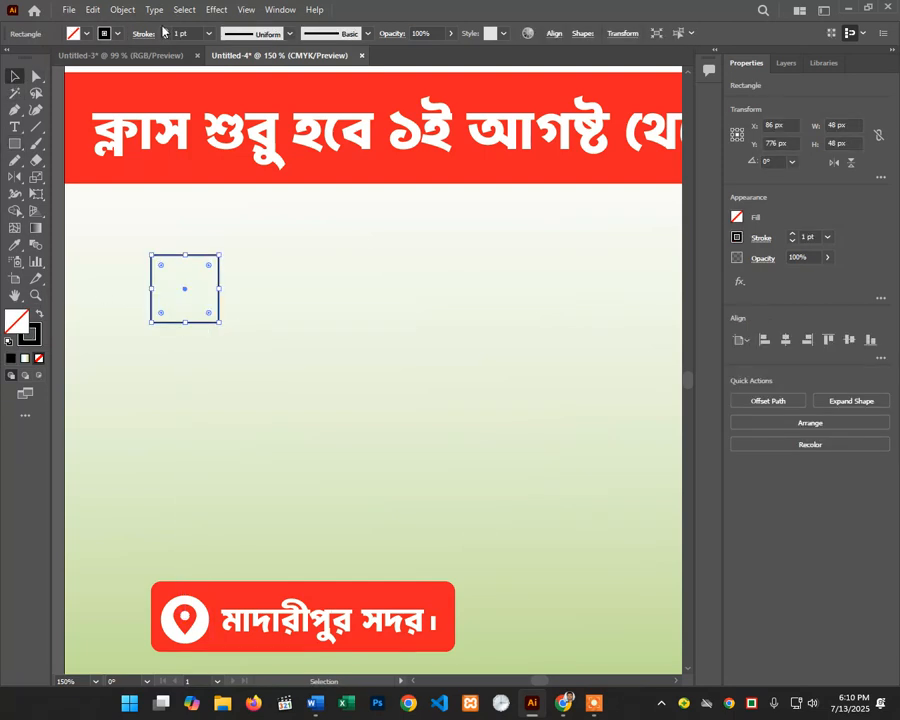
{"action": "left_click", "coordinate": [166, 37]}
{"action": "left_click", "coordinate": [277, 321]}
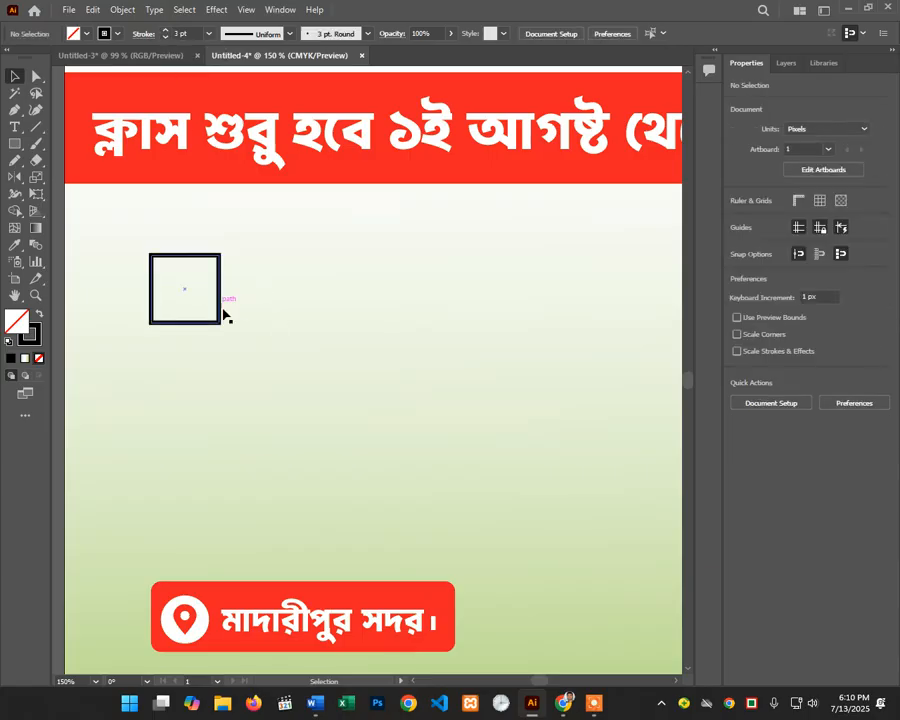
Step: Duplicate the square offset down-right and shrink the overlapping pair into a 23.5 px icon
{"action": "left_click", "coordinate": [219, 313]}
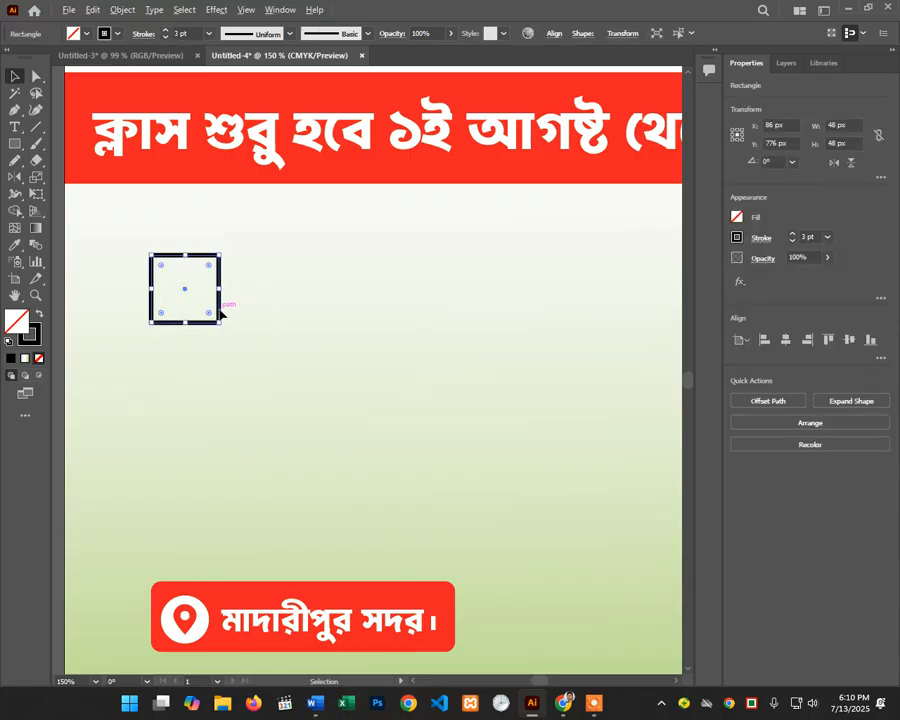
{"action": "left_click_drag", "start_coordinate": [219, 313], "coordinate": [240, 346]}
{"action": "left_click_drag", "start_coordinate": [262, 251], "coordinate": [215, 331]}
{"action": "left_click", "coordinate": [237, 352]}
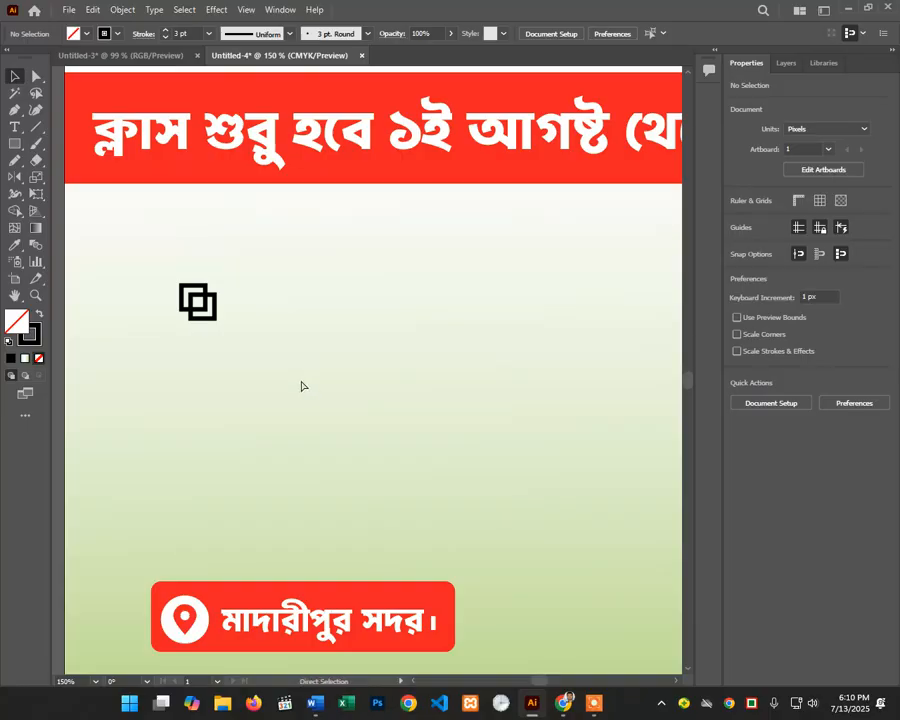
Step: Bring the squares icon and the banner text above it back into view
{"action": "left_click", "coordinate": [303, 386], "text": "ctrl+alt"}
{"action": "left_click", "coordinate": [390, 389], "text": "ctrl+alt"}
{"action": "left_click_drag", "start_coordinate": [373, 382], "coordinate": [304, 393]}
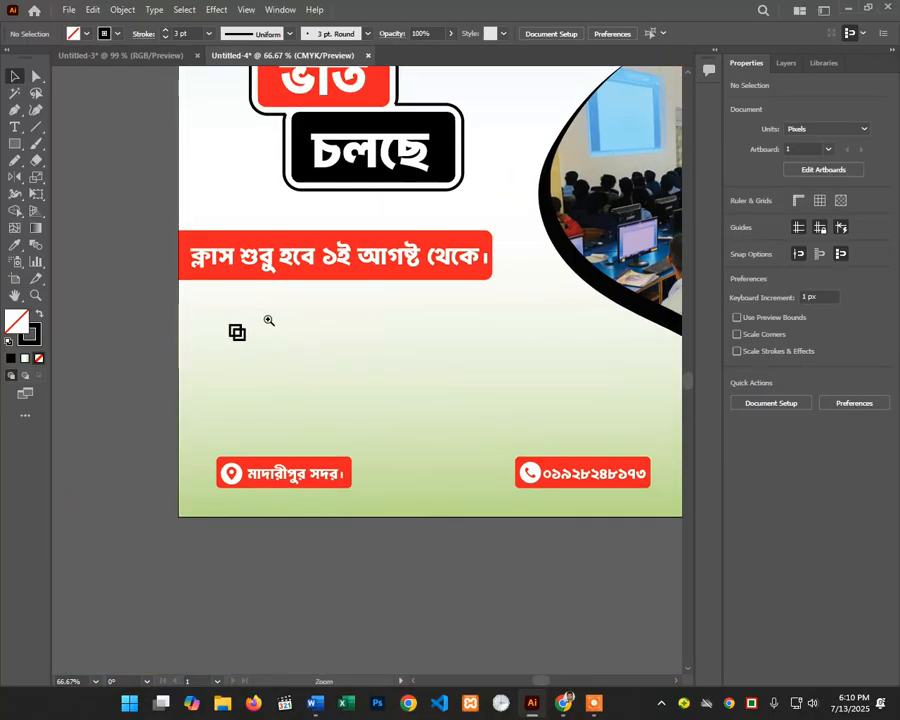
{"action": "left_click", "coordinate": [270, 320], "text": "ctrl"}
{"action": "left_click_drag", "start_coordinate": [389, 398], "coordinate": [216, 370]}
{"action": "left_click", "coordinate": [209, 362], "text": "ctrl"}
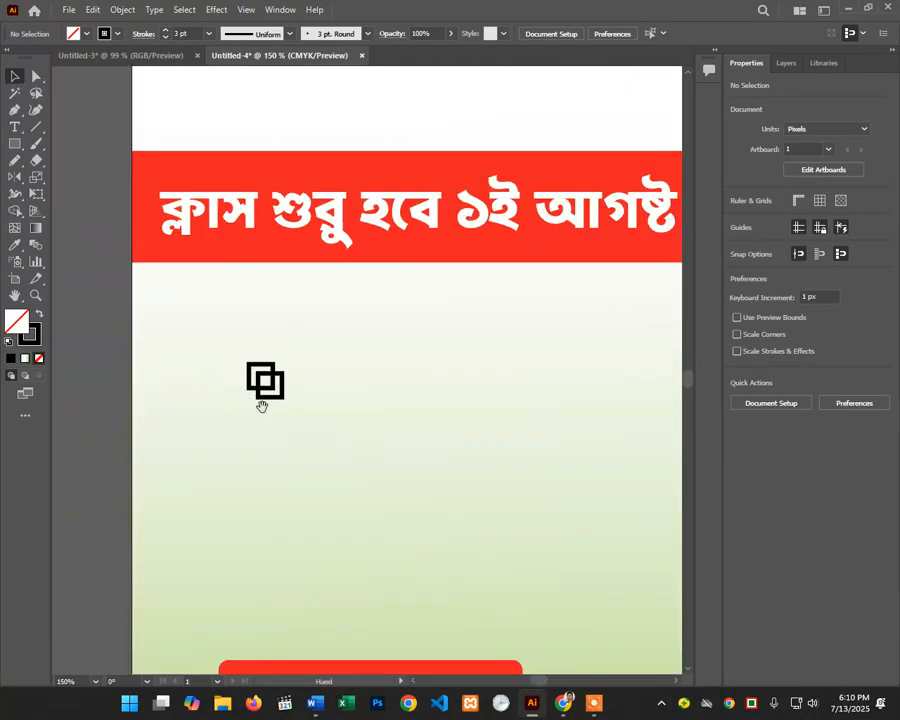
{"action": "left_click_drag", "start_coordinate": [261, 406], "coordinate": [176, 381]}
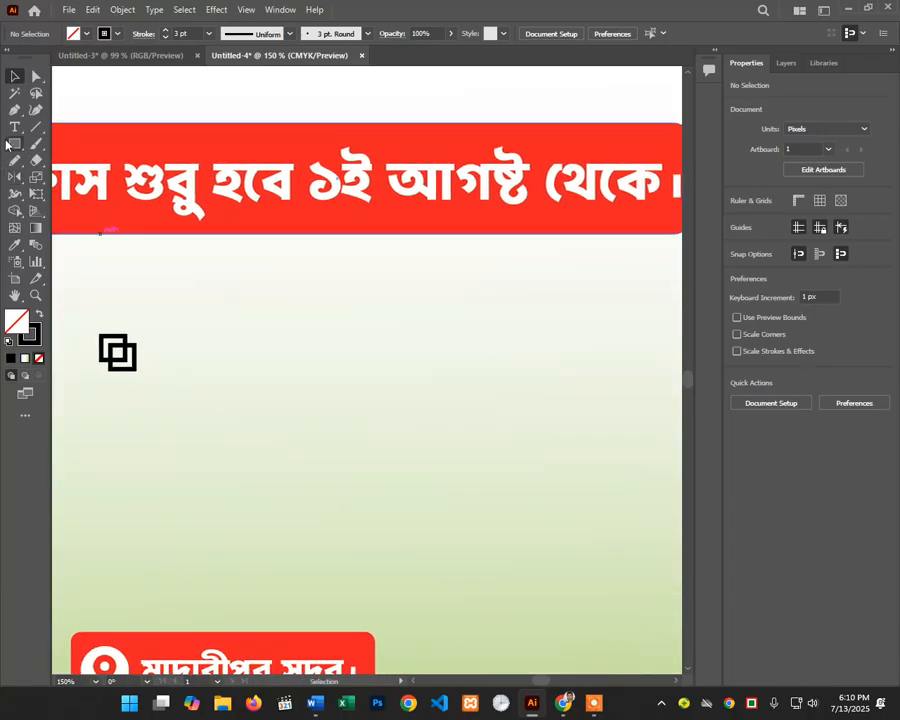
{"action": "left_click", "coordinate": [14, 127]}
Step: Add the black, left-aligned 25 pt heading 'আমাদের কোর্স সমূহ' beside the squares icon
{"action": "left_click", "coordinate": [175, 358]}
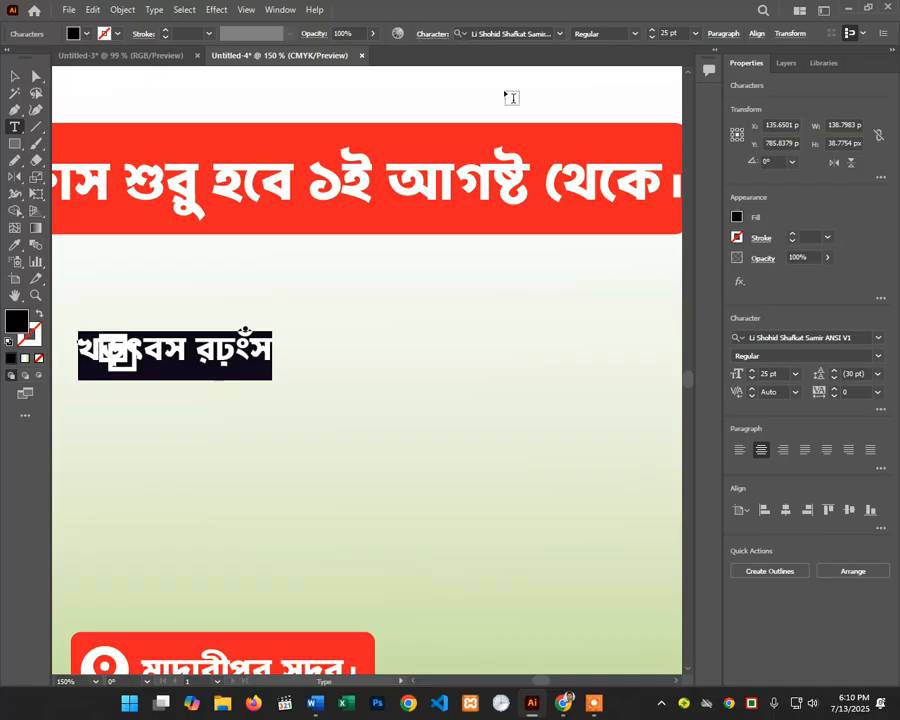
{"action": "left_click", "coordinate": [755, 34]}
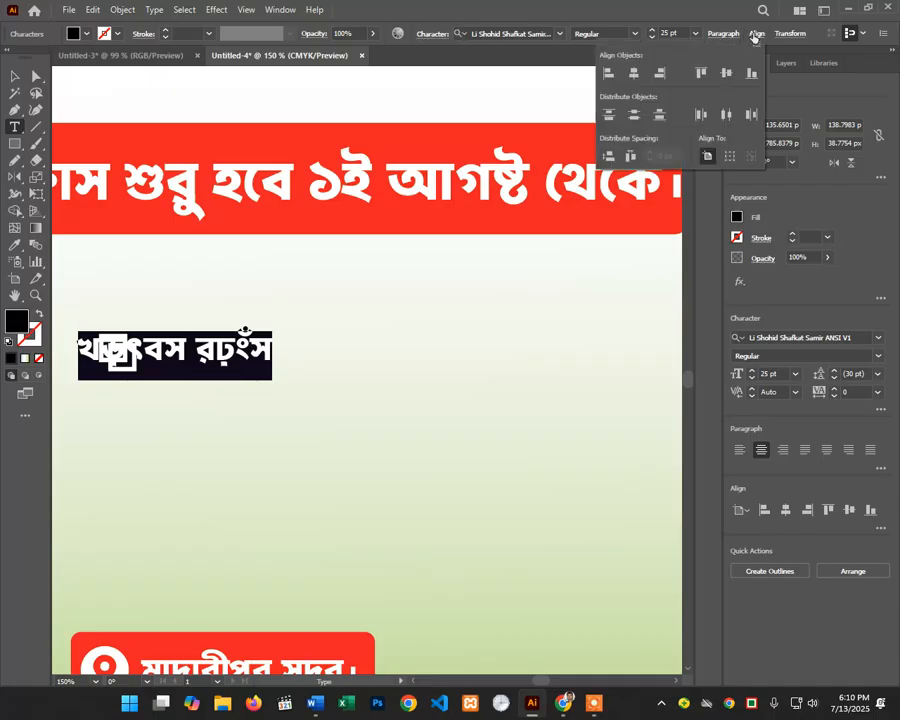
{"action": "left_click", "coordinate": [724, 34]}
{"action": "left_click", "coordinate": [722, 34]}
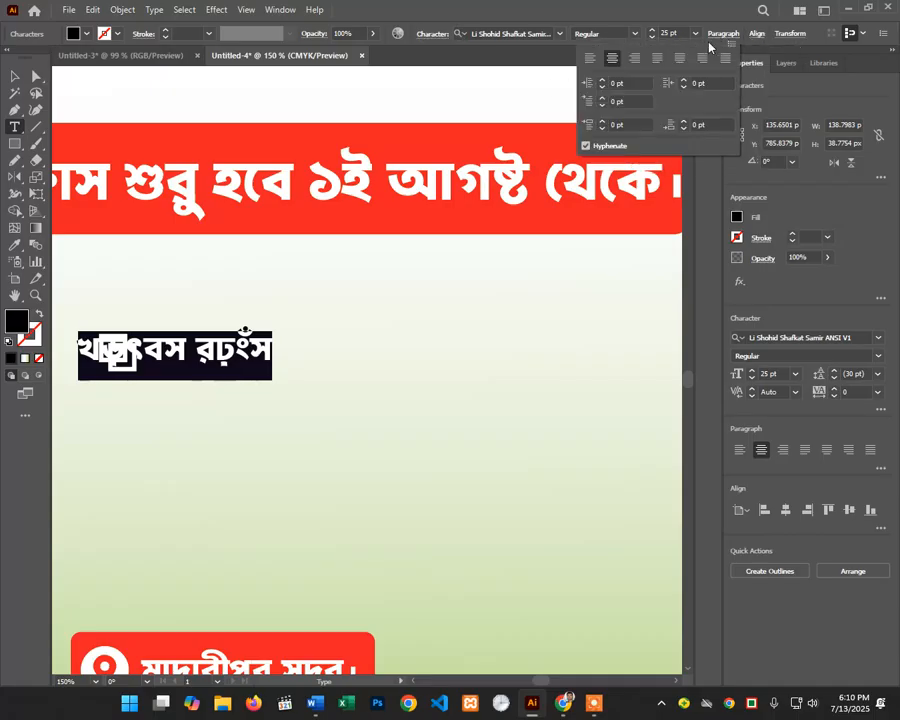
{"action": "left_click", "coordinate": [590, 57]}
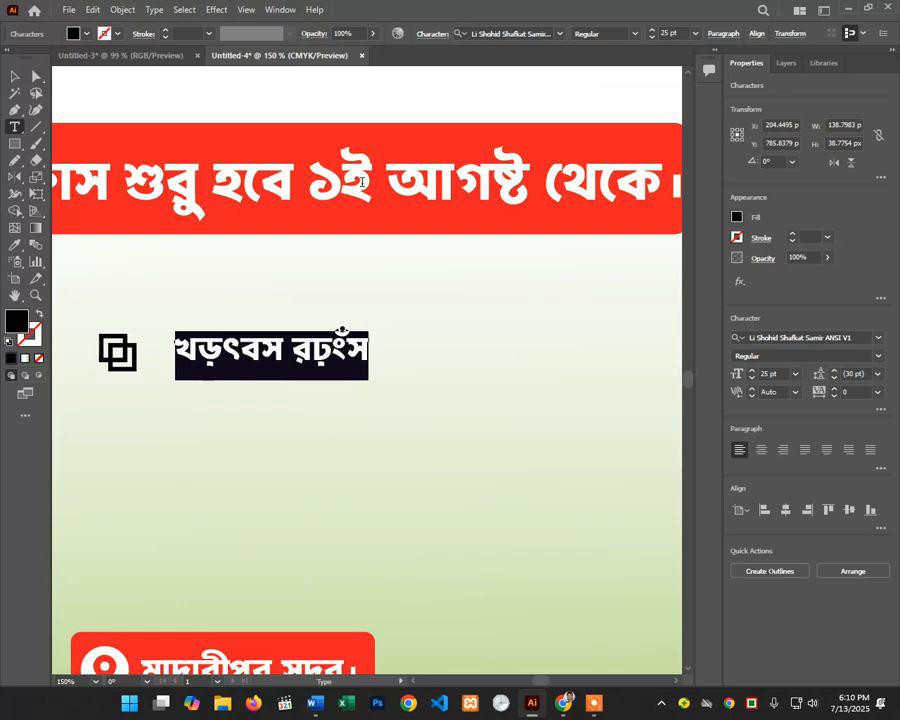
{"action": "key", "text": "BackSpace"}
{"action": "type", "text": "আমাদে"}
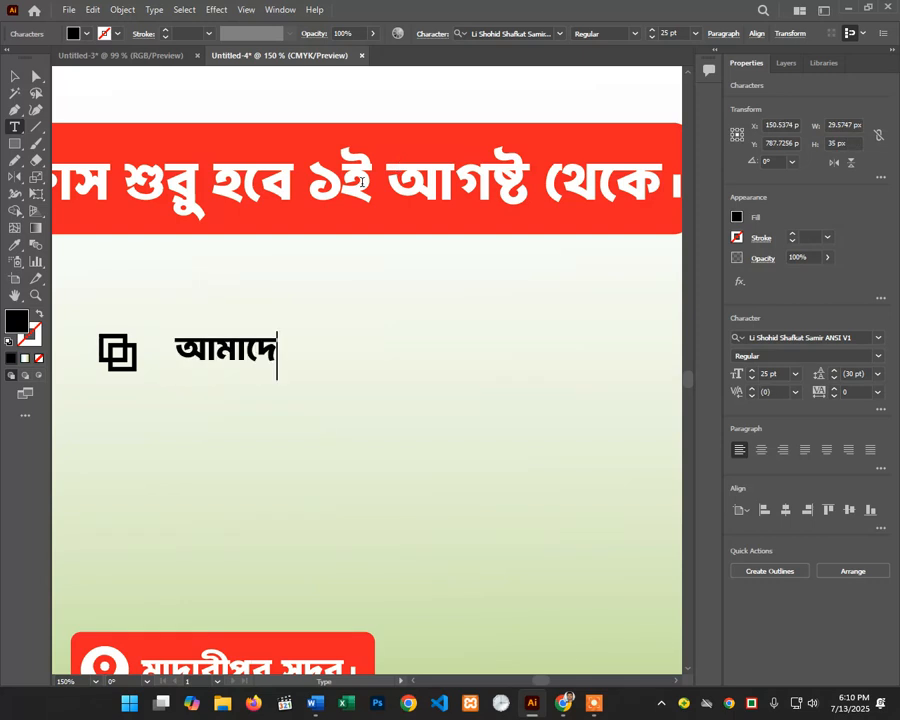
{"action": "type", "text": "র কোস"}
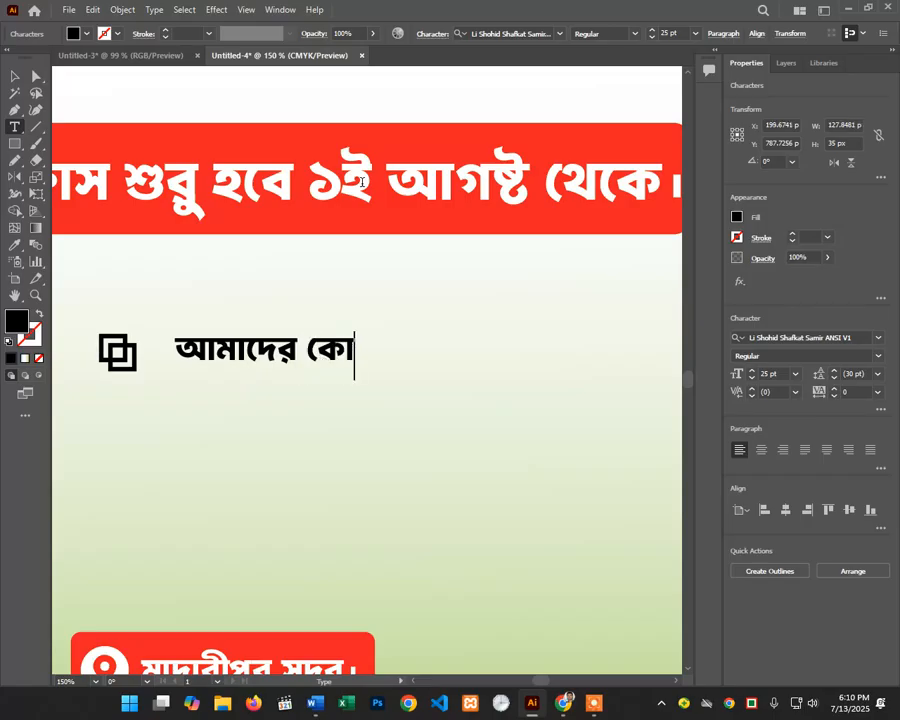
{"action": "type", "text": " সম"}
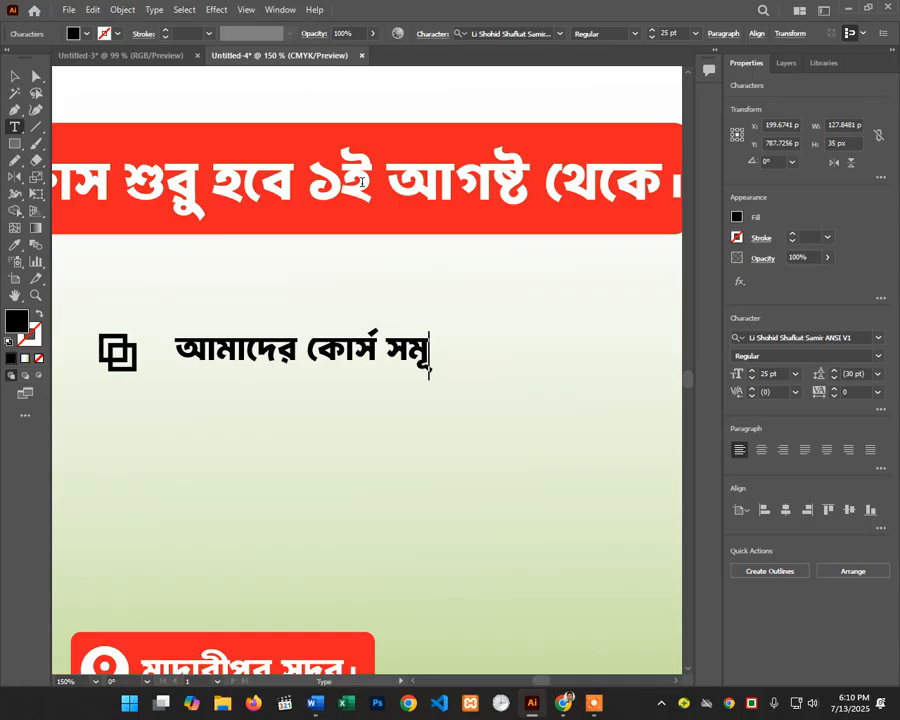
{"action": "type", "text": "ূহ"}
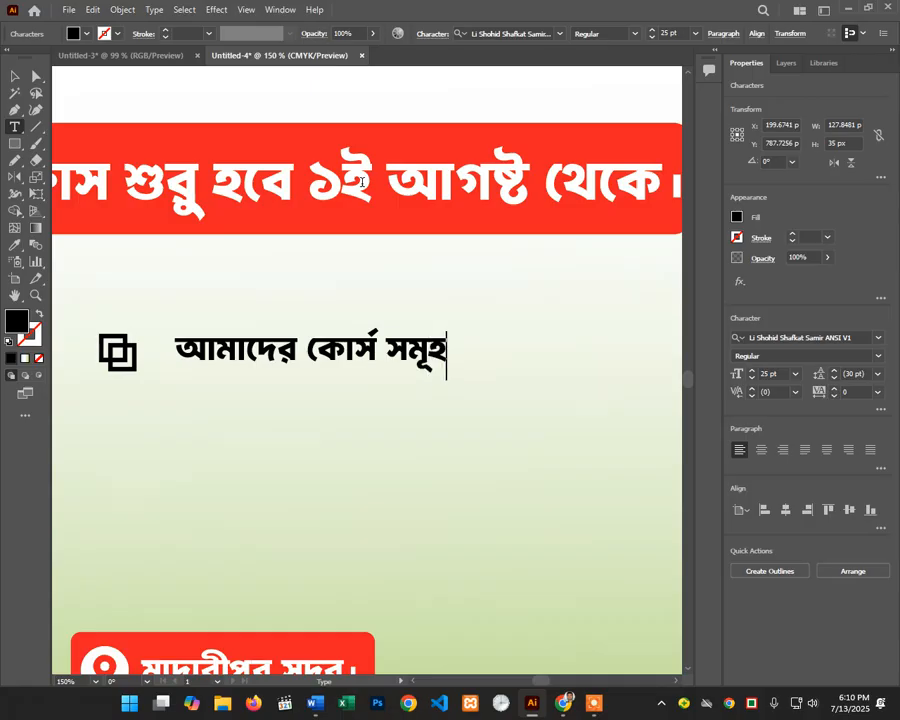
{"action": "left_click", "coordinate": [14, 76]}
{"action": "left_click", "coordinate": [392, 402], "text": "ctrl+alt"}
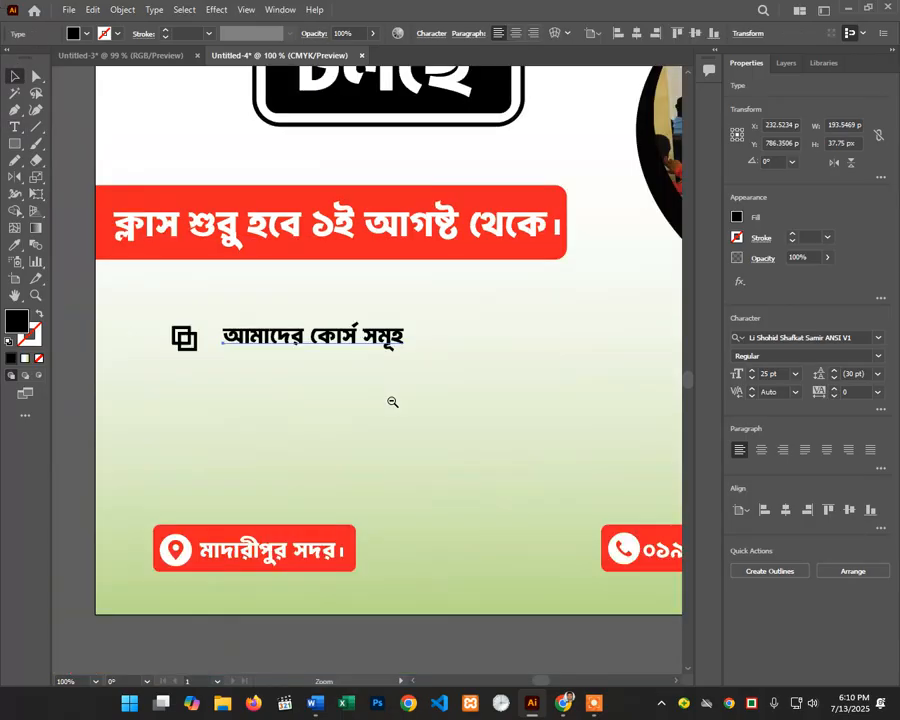
Step: Move the heading up and right, just beneath the red class-start banner
{"action": "left_click", "coordinate": [392, 402], "text": "ctrl+alt"}
{"action": "left_click_drag", "start_coordinate": [350, 322], "coordinate": [421, 301]}
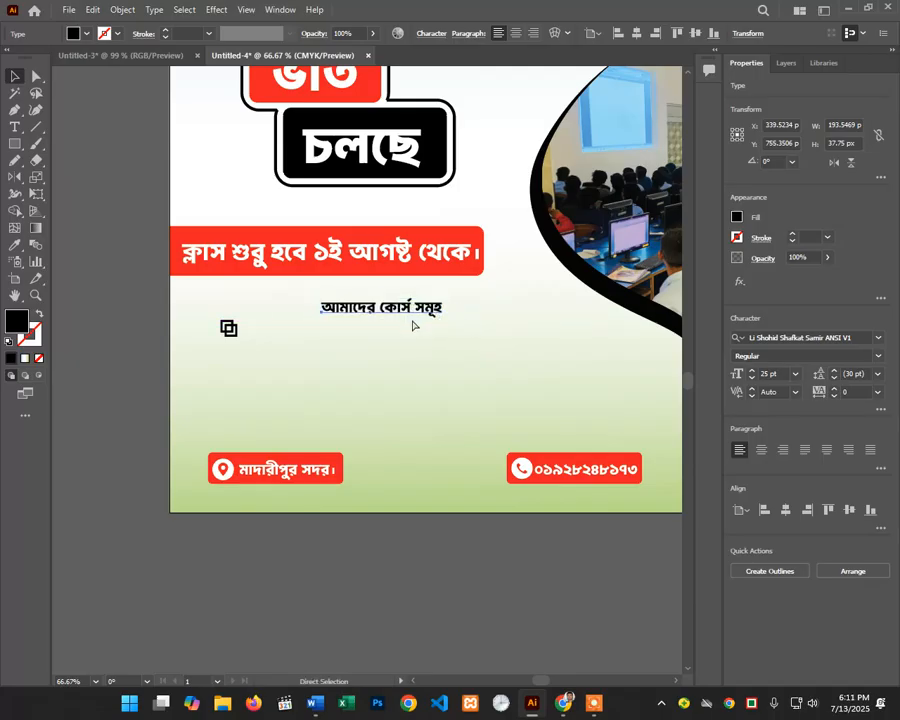
{"action": "left_click", "coordinate": [411, 315], "text": "ctrl"}
{"action": "left_click", "coordinate": [382, 381], "text": "ctrl"}
{"action": "left_click_drag", "start_coordinate": [325, 398], "coordinate": [356, 405]}
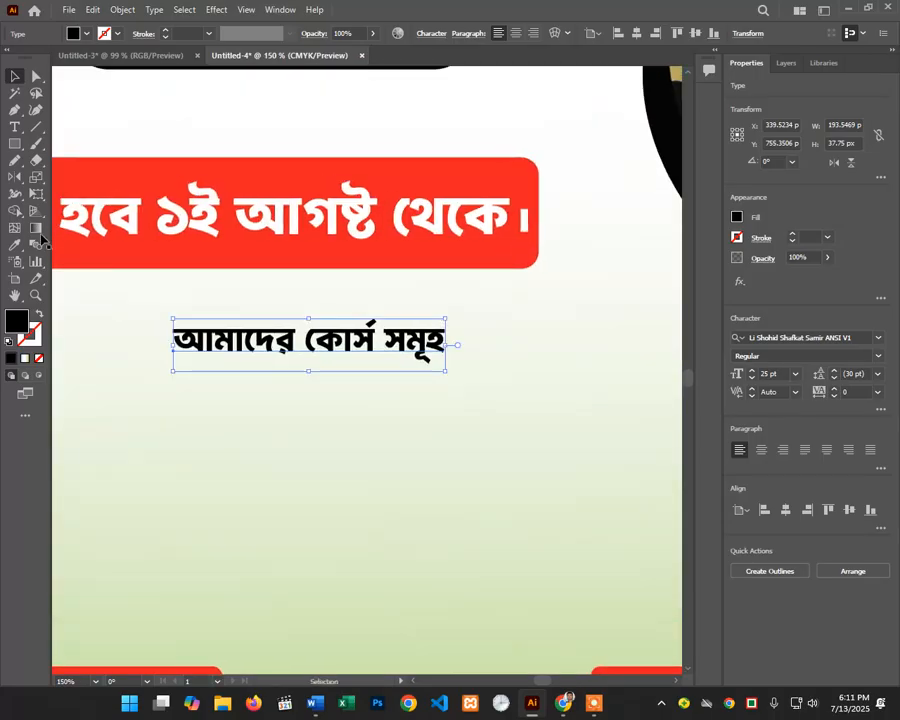
Step: Draw a dark green rectangle covering the heading text
{"action": "left_click", "coordinate": [15, 143]}
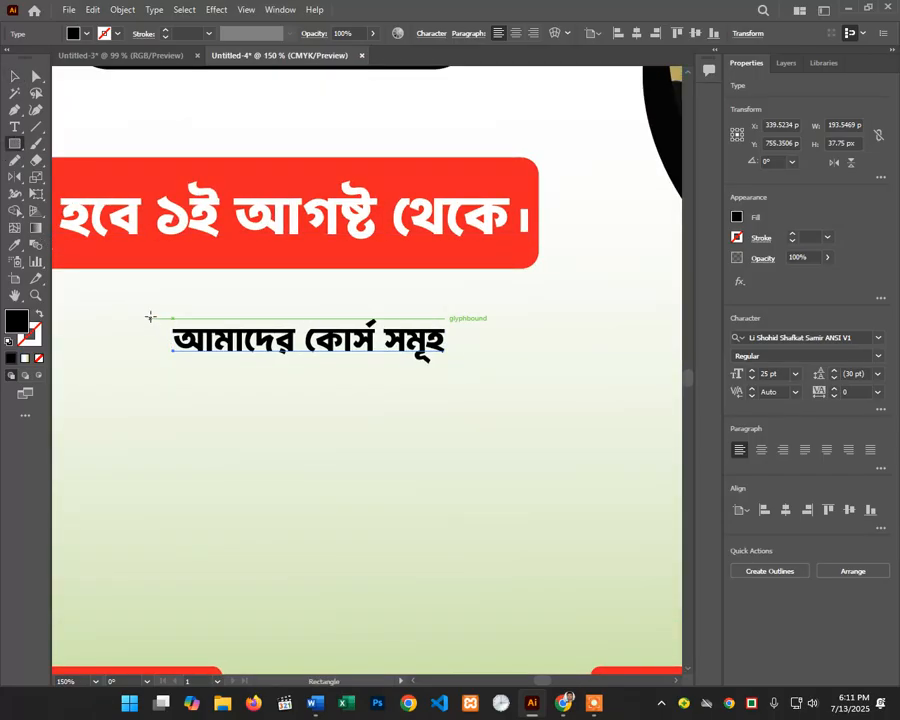
{"action": "mouse_move", "coordinate": [151, 318]}
{"action": "left_mouse_down"}
{"action": "mouse_move", "coordinate": [432, 358]}
{"action": "mouse_move", "coordinate": [467, 378]}
{"action": "left_mouse_up"}
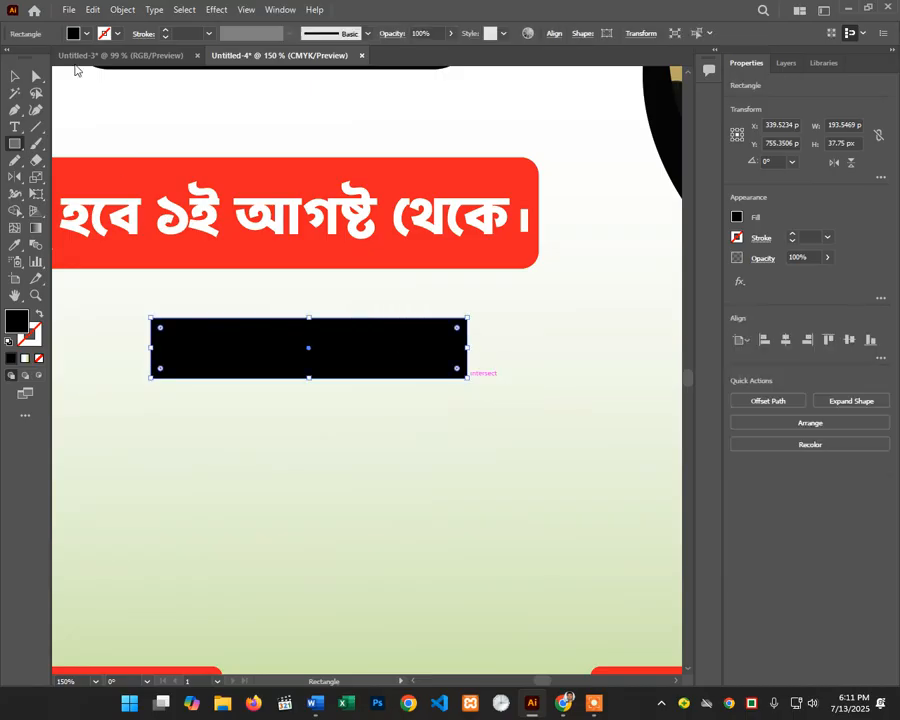
{"action": "left_click", "coordinate": [74, 33]}
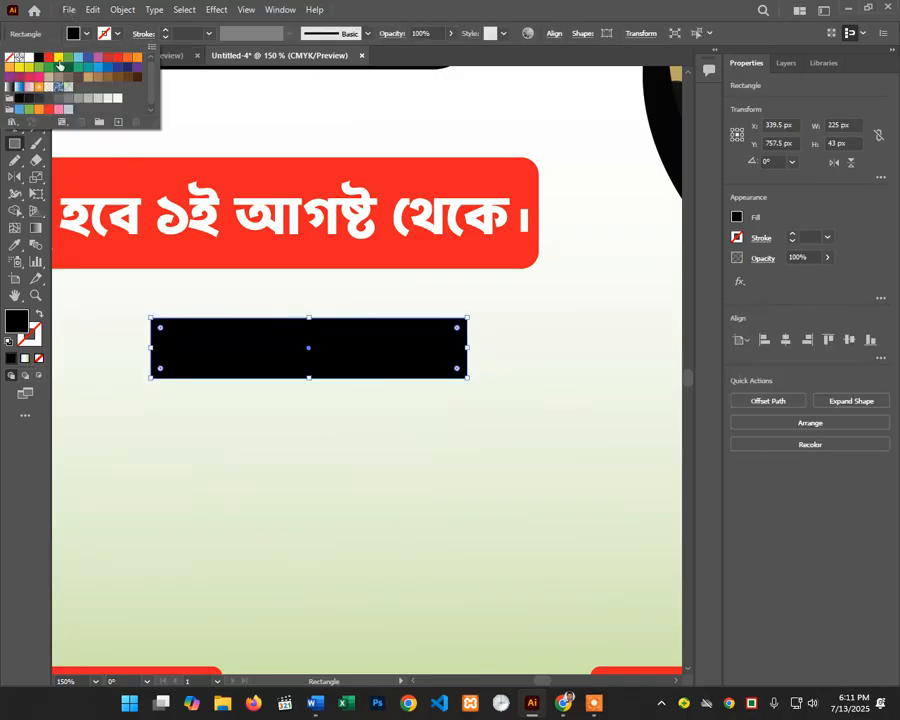
{"action": "left_click", "coordinate": [62, 60]}
{"action": "left_click", "coordinate": [70, 67]}
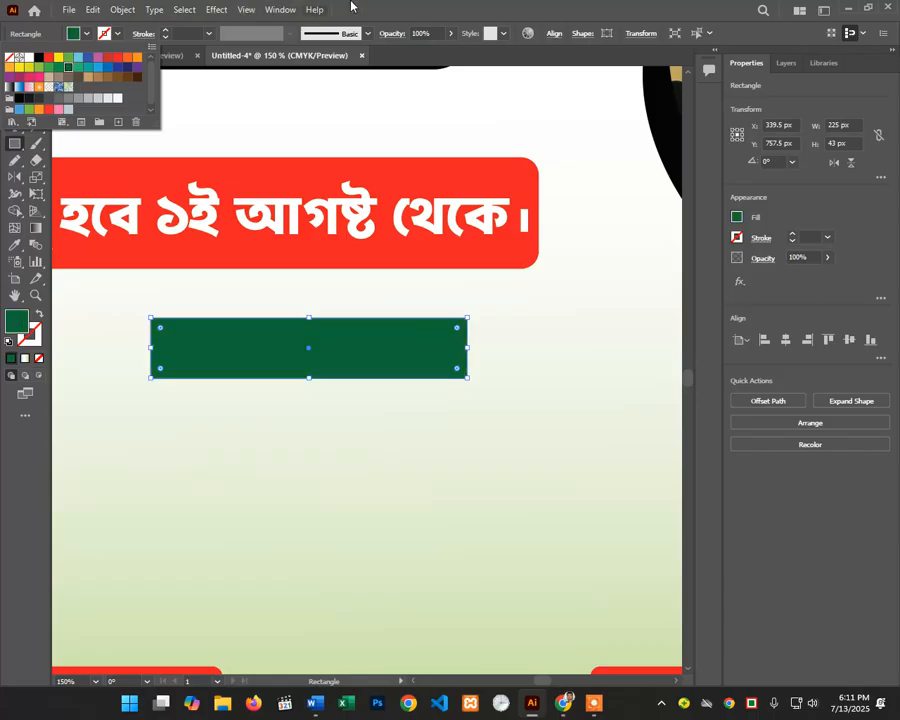
{"action": "key", "text": "Escape"}
Step: Send the green bar behind the heading with Send Backward and nudge it up slightly
{"action": "key", "text": "ctrl+["}
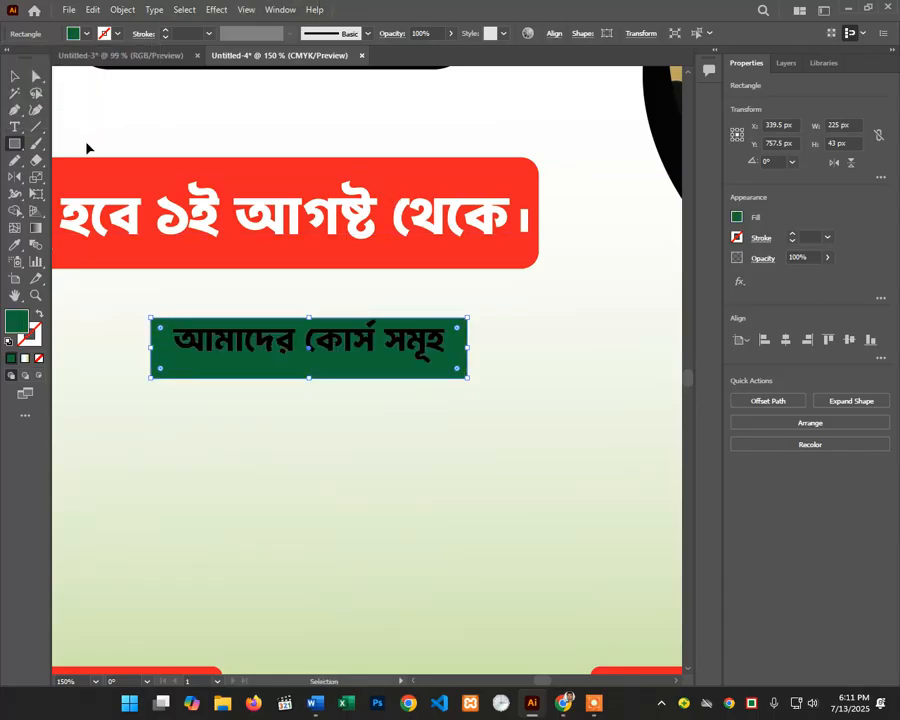
{"action": "key", "text": "Delete"}
{"action": "key", "text": "ctrl+z"}
{"action": "key", "text": "ctrl+z"}
{"action": "scroll", "coordinate": [200, 289], "scroll_direction": "down", "scroll_amount": 3}
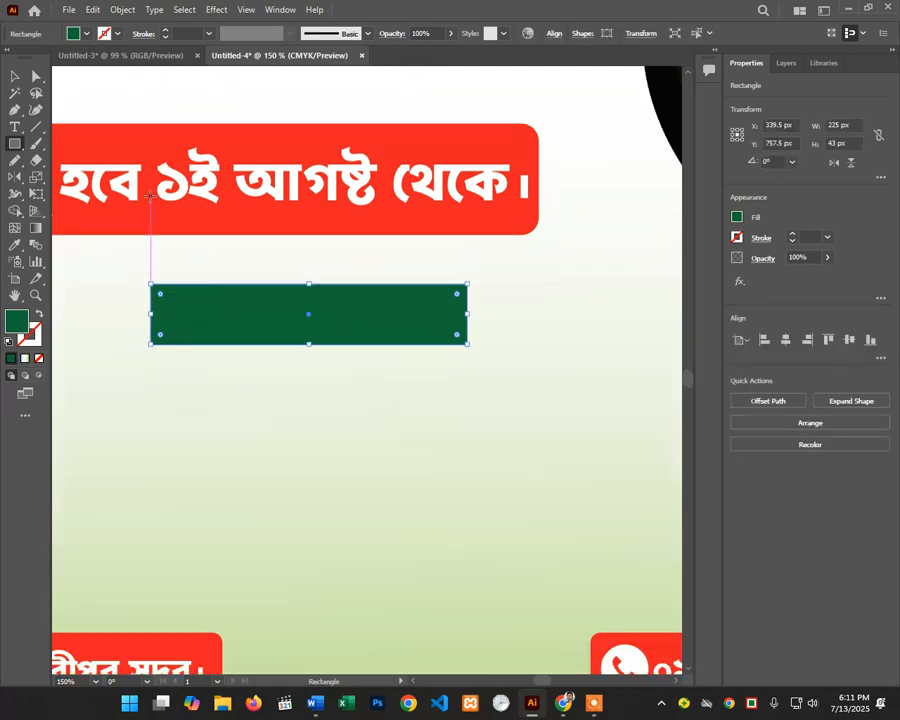
{"action": "scroll", "coordinate": [210, 281], "scroll_direction": "up", "scroll_amount": 1}
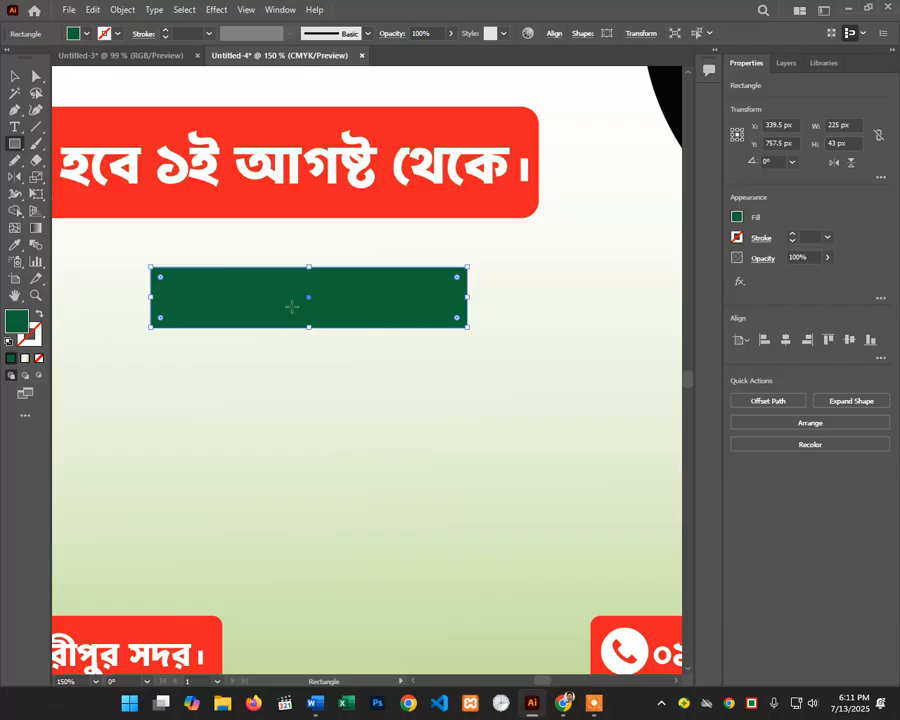
{"action": "right_click", "coordinate": [204, 284]}
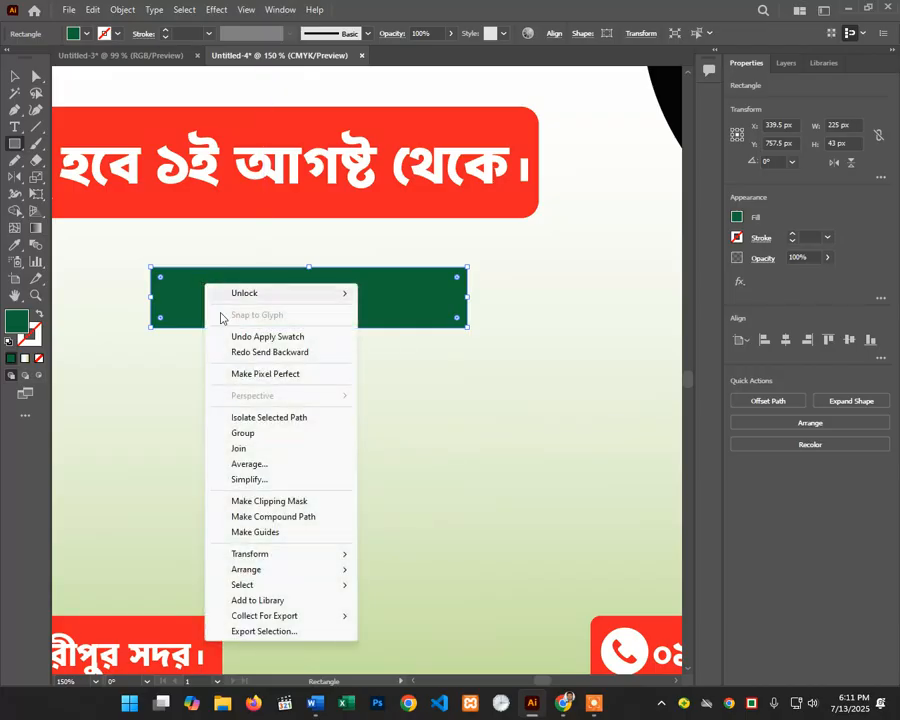
{"action": "mouse_move", "coordinate": [250, 569]}
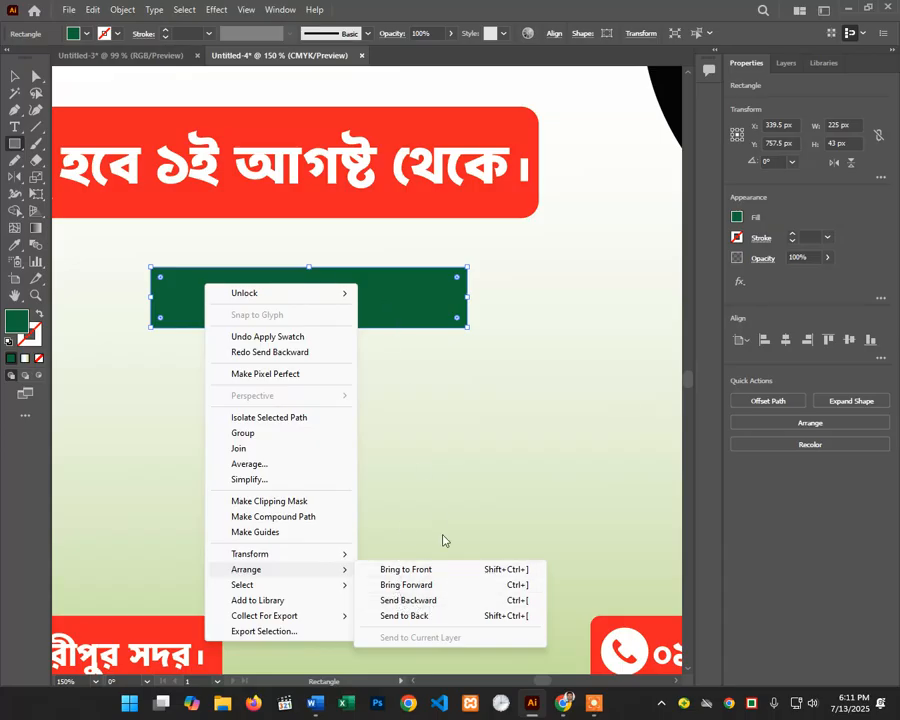
{"action": "left_click", "coordinate": [409, 601]}
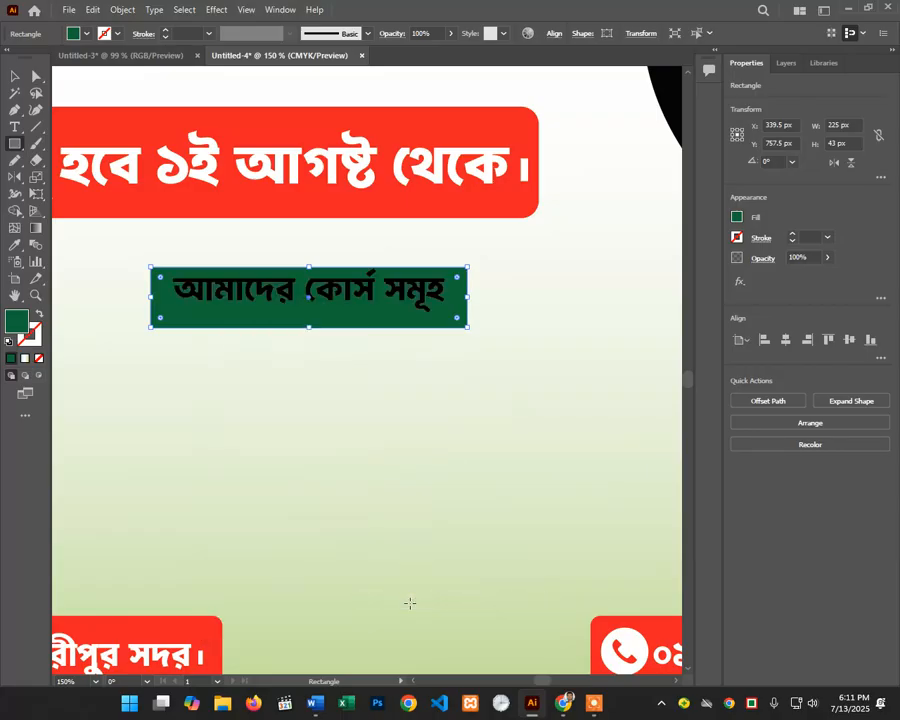
{"action": "key", "text": "ctrl+z"}
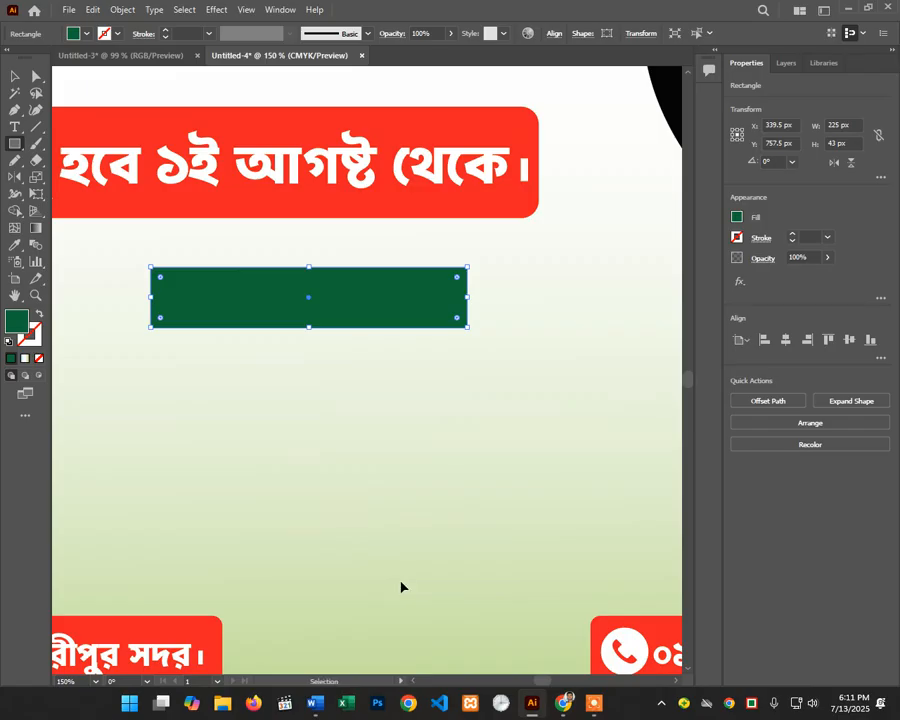
{"action": "key", "text": "ctrl+shift+z"}
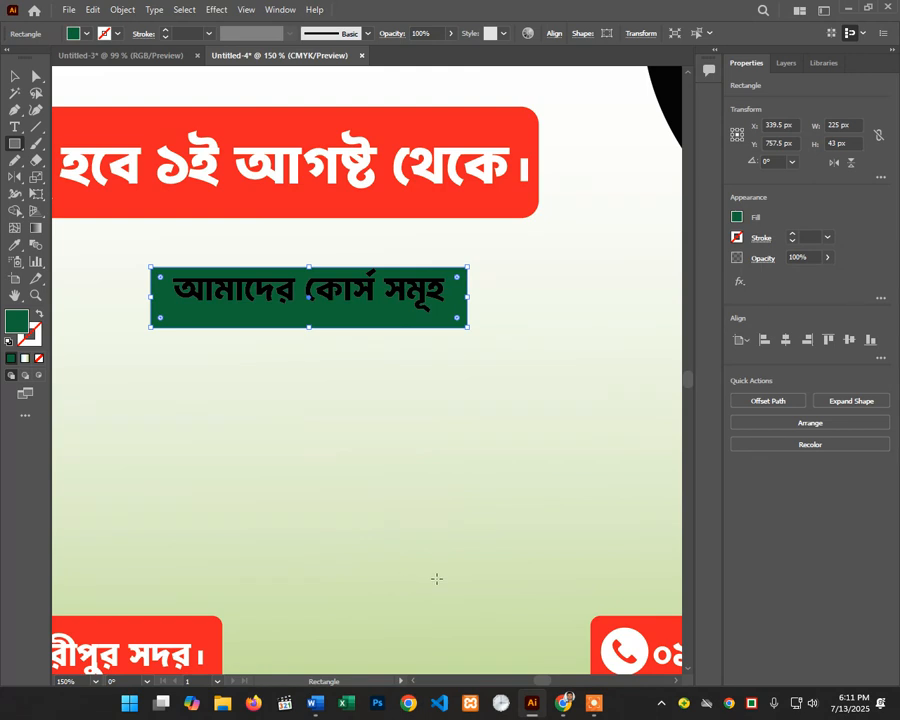
{"action": "key", "text": "Up"}
{"action": "key", "text": "Up"}
{"action": "key", "text": "Up"}
{"action": "key", "text": "Up"}
{"action": "key", "text": "Up"}
{"action": "key", "text": "Up"}
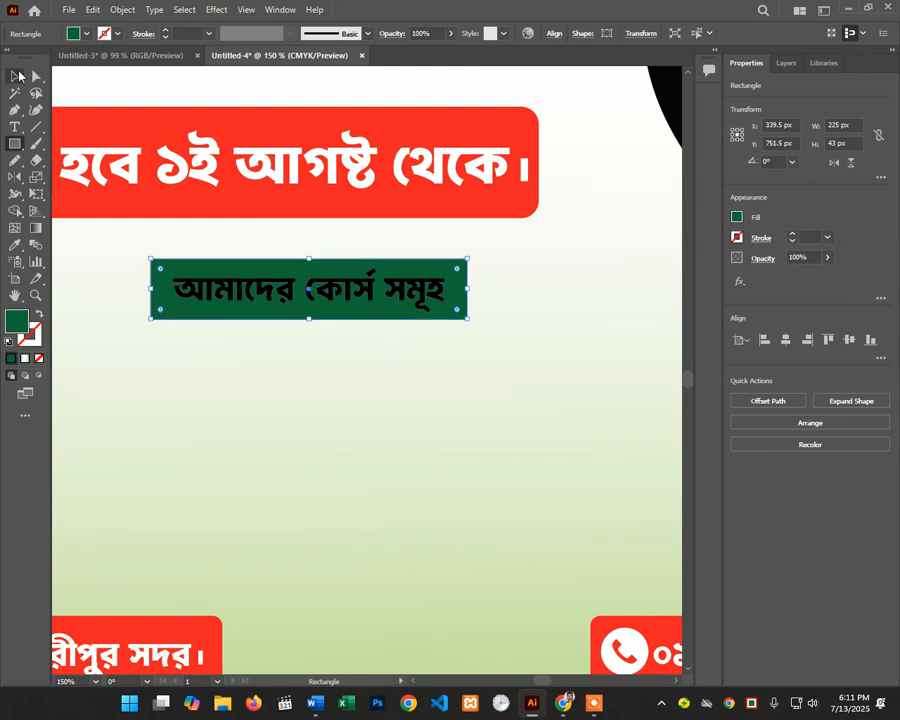
Step: Round the green bar's corners slightly and make the heading text white
{"action": "left_click", "coordinate": [15, 76]}
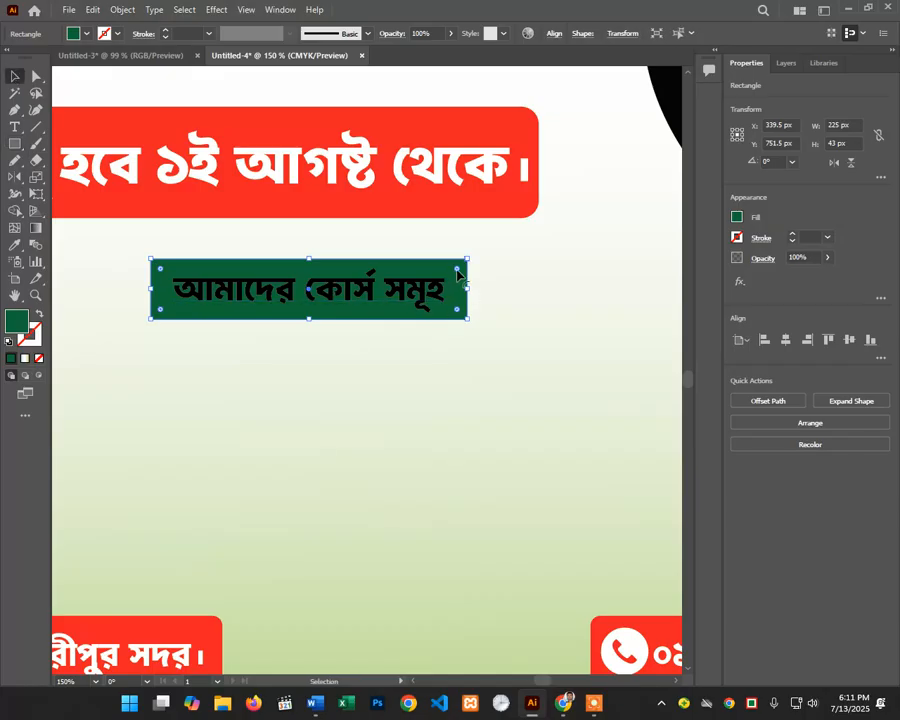
{"action": "mouse_move", "coordinate": [457, 270]}
{"action": "left_mouse_down"}
{"action": "mouse_move", "coordinate": [453, 276]}
{"action": "mouse_move", "coordinate": [459, 270]}
{"action": "left_mouse_up"}
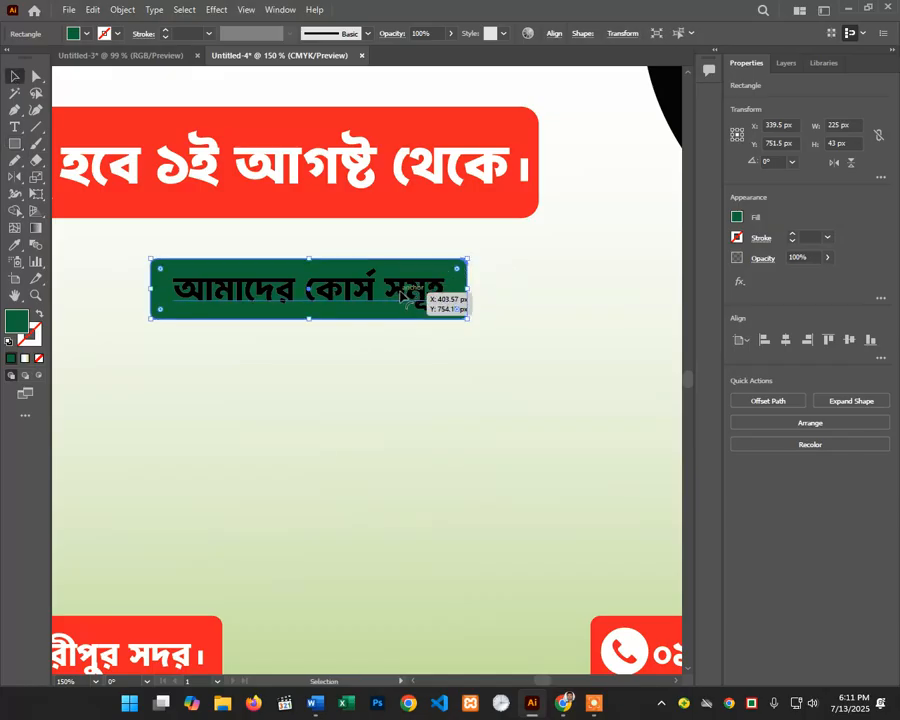
{"action": "left_click", "coordinate": [403, 296]}
{"action": "left_click", "coordinate": [73, 33]}
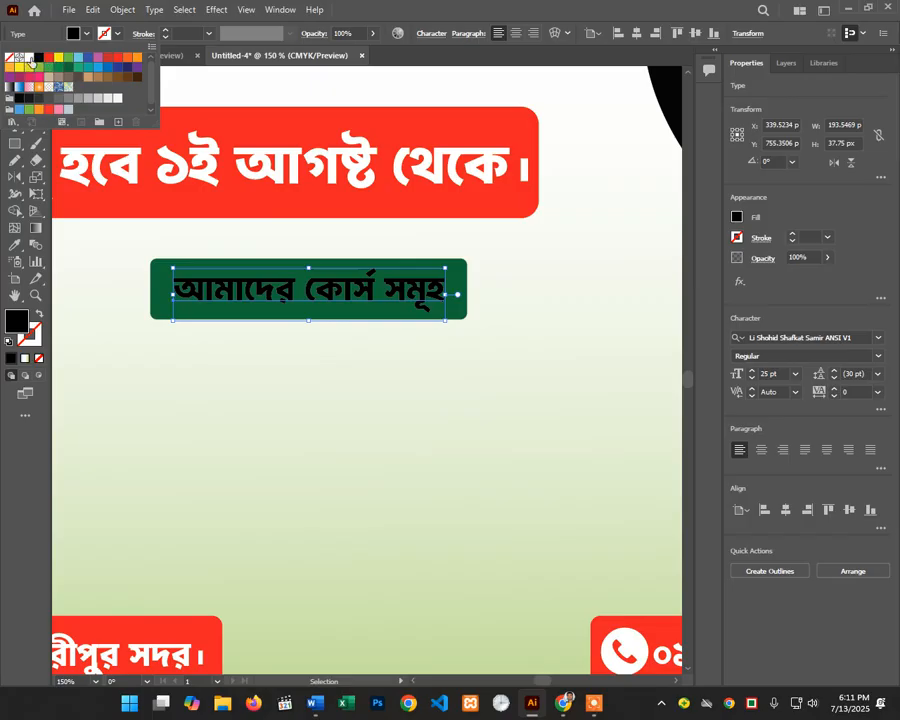
{"action": "left_click", "coordinate": [29, 58]}
{"action": "left_click", "coordinate": [512, 362]}
Step: Zoom to 100% and nudge the small square icon slightly down
{"action": "key", "text": "ctrl+space"}
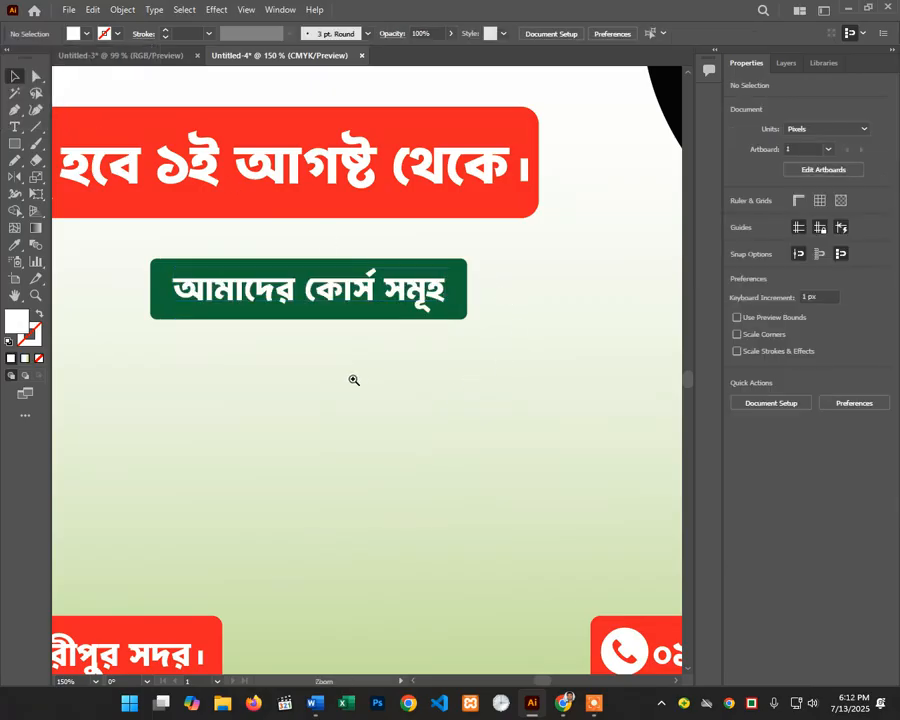
{"action": "left_click", "coordinate": [353, 380], "text": "ctrl+alt"}
{"action": "left_click", "coordinate": [375, 430], "text": "ctrl+alt"}
{"action": "left_click_drag", "start_coordinate": [394, 386], "coordinate": [405, 341]}
{"action": "left_click", "coordinate": [343, 302], "text": "ctrl"}
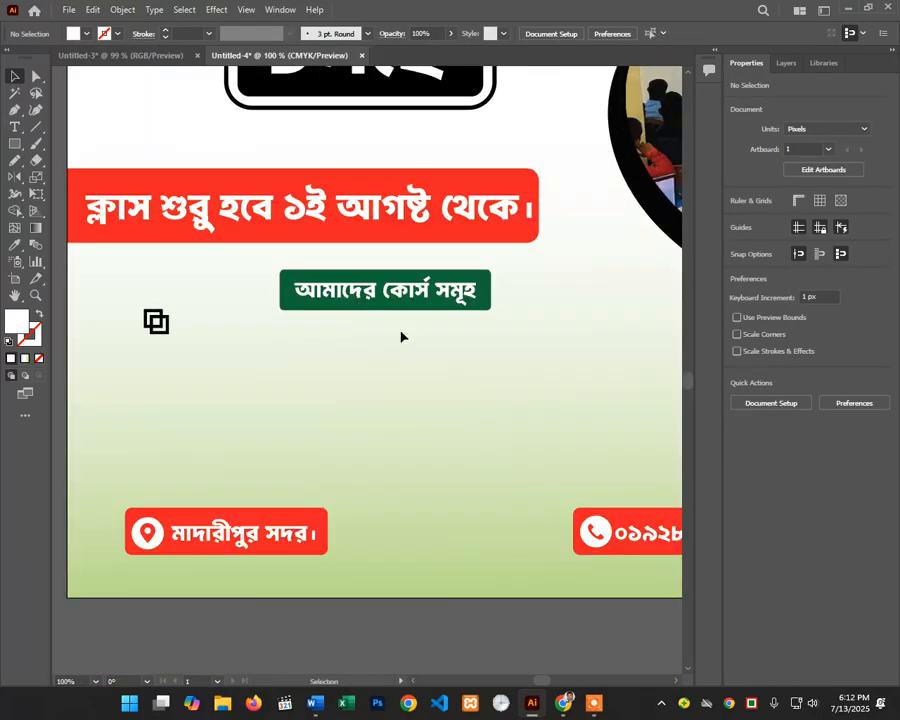
{"action": "left_click_drag", "start_coordinate": [207, 294], "coordinate": [160, 348]}
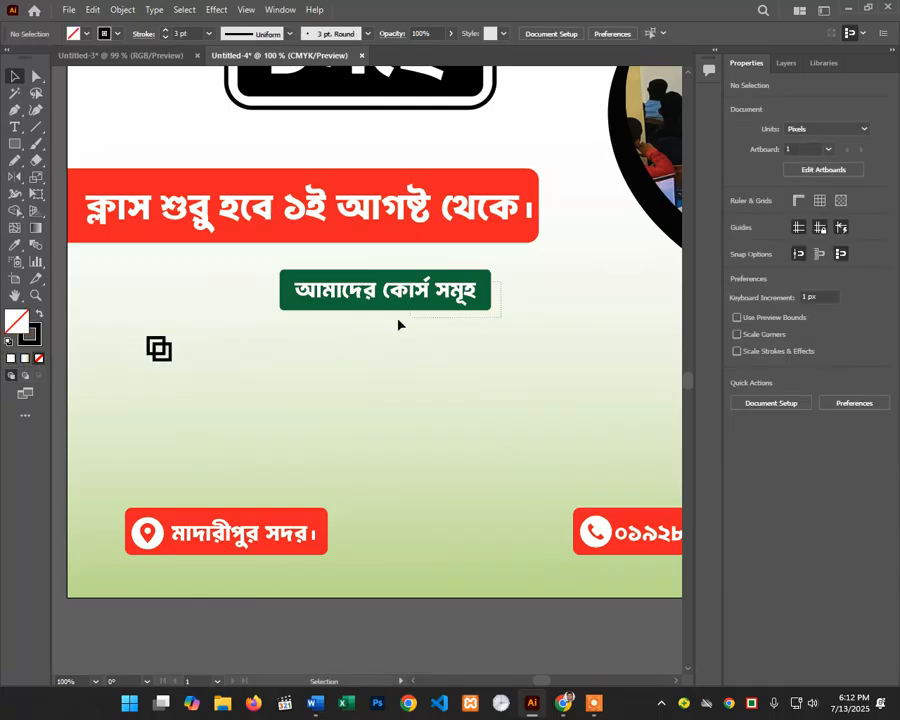
Step: Shrink the green label slightly and place a copy of its heading text beside the icon
{"action": "left_click_drag", "start_coordinate": [398, 319], "coordinate": [392, 320]}
{"action": "left_click_drag", "start_coordinate": [494, 312], "coordinate": [420, 290]}
{"action": "left_click", "coordinate": [497, 349]}
{"action": "left_click", "coordinate": [395, 345]}
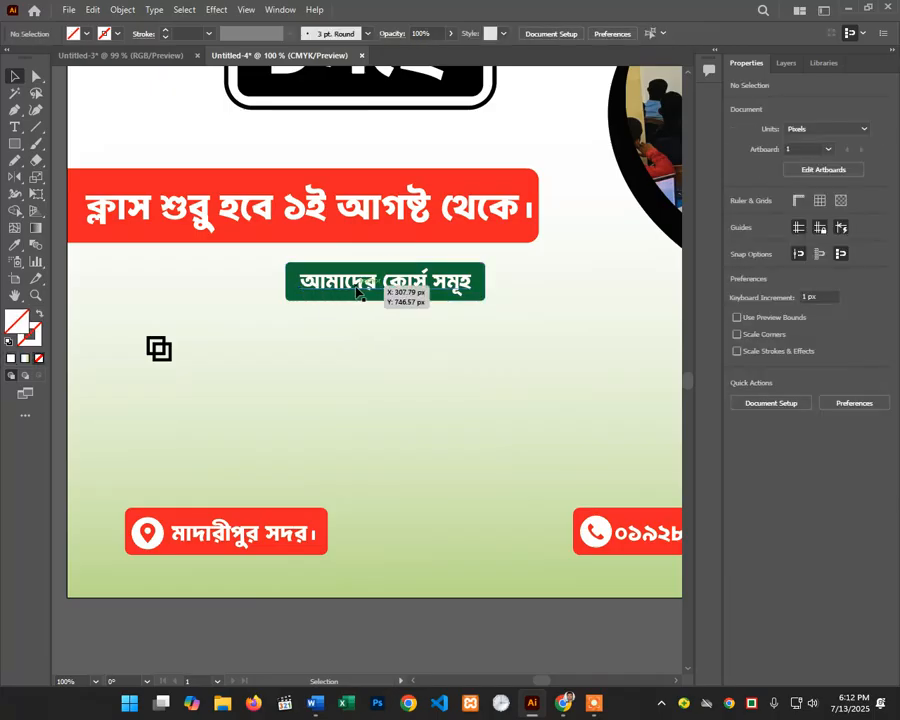
{"action": "left_click", "coordinate": [358, 289]}
{"action": "left_click_drag", "start_coordinate": [358, 289], "coordinate": [243, 355]}
Step: Replace the copied text with black 'কম্পিউটার বেসিক' next to the square icon
{"action": "key", "text": "t"}
{"action": "triple_click", "coordinate": [243, 355]}
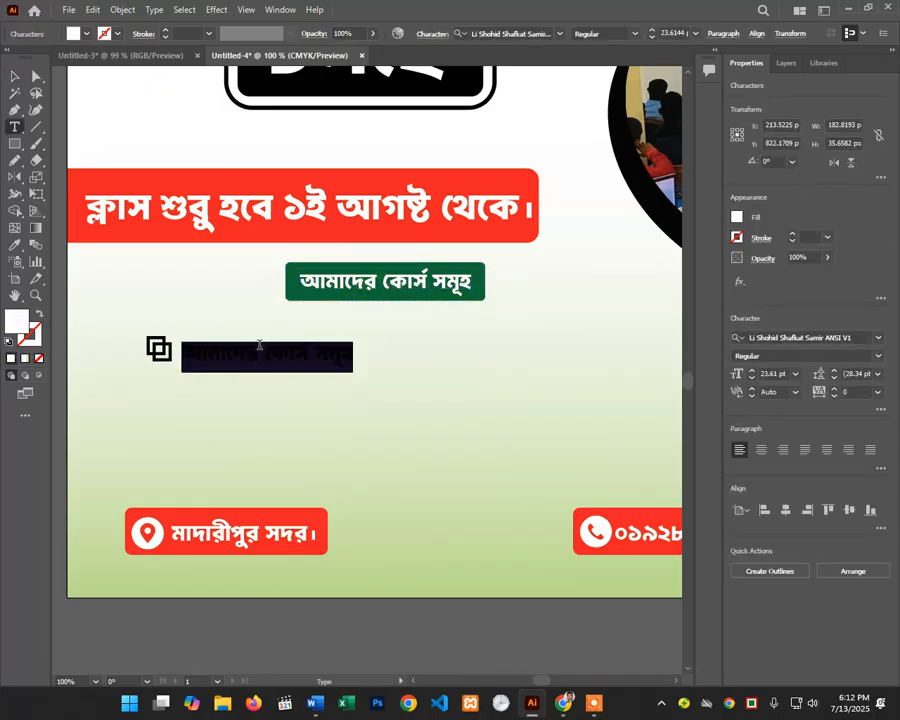
{"action": "key", "text": "BackSpace"}
{"action": "key", "text": "BackSpace"}
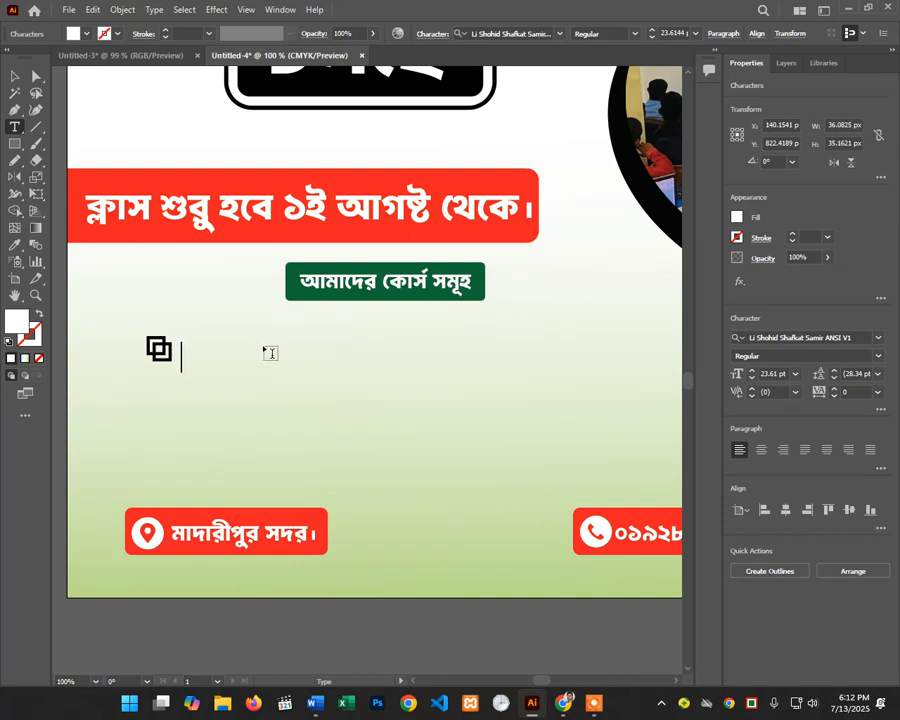
{"action": "left_click", "coordinate": [74, 33]}
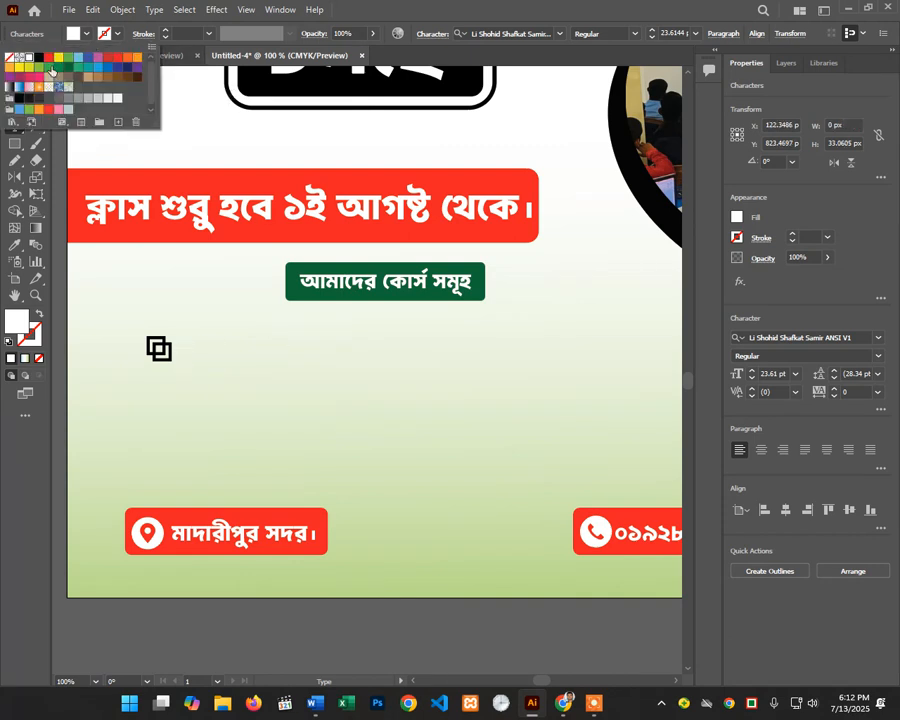
{"action": "left_click", "coordinate": [39, 57]}
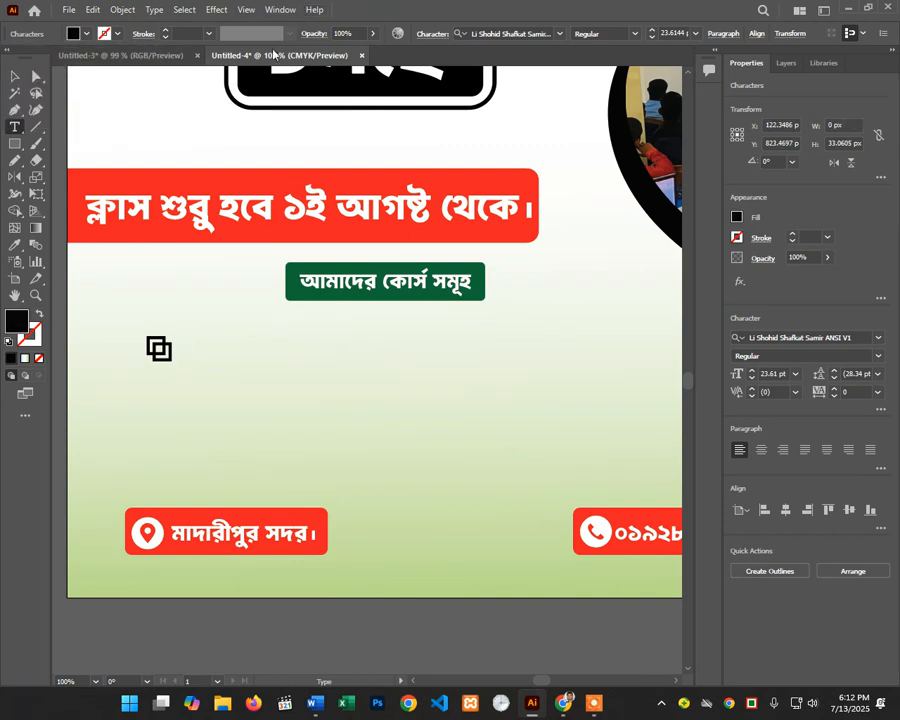
{"action": "type", "text": "কম"}
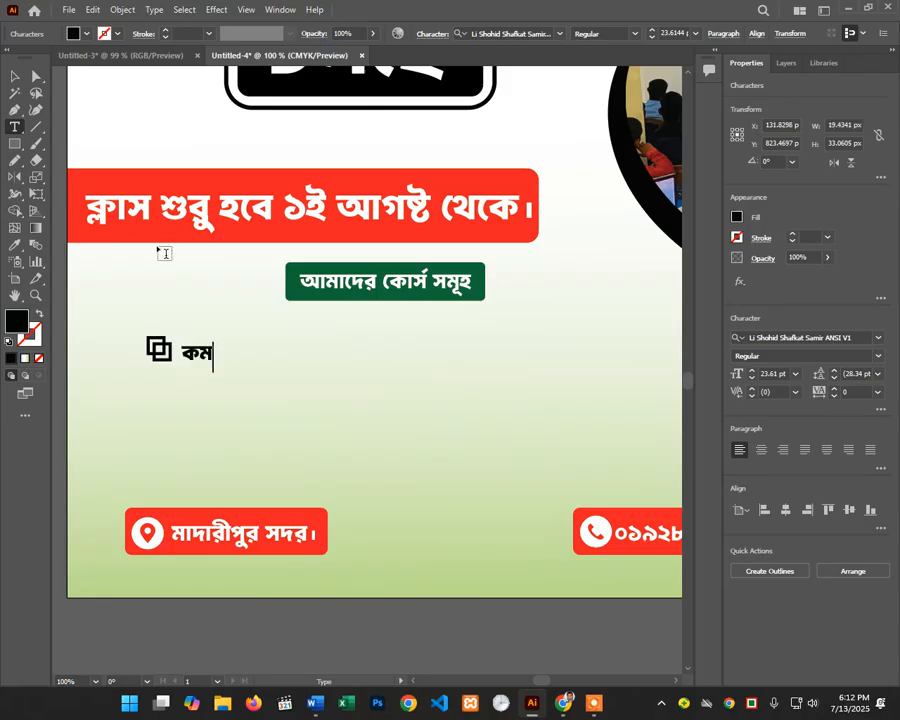
{"action": "key", "text": "BackSpace"}
{"action": "type", "text": "মি্প"}
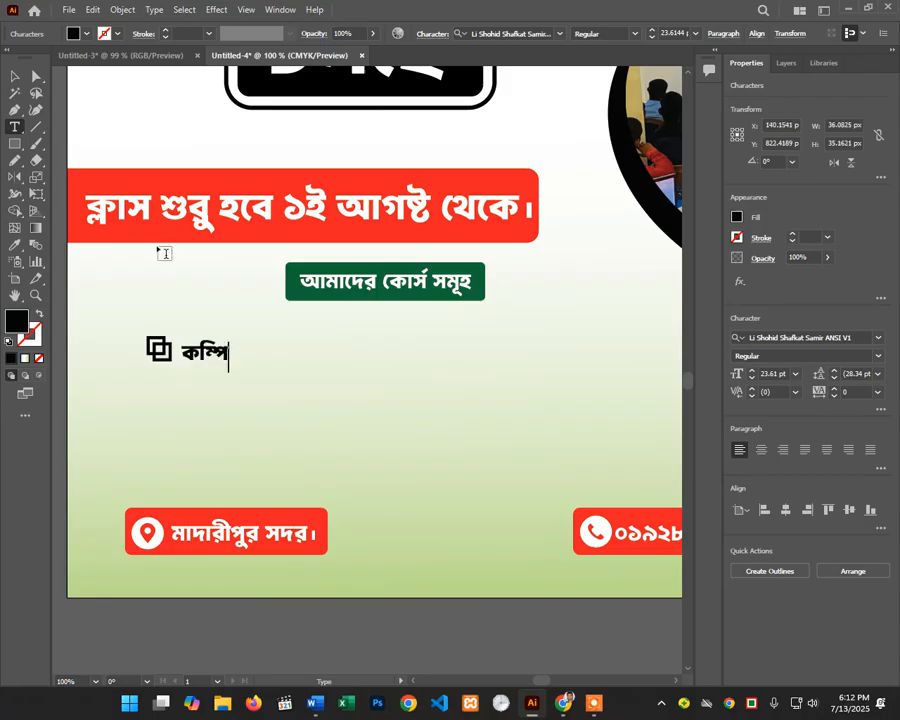
{"action": "type", "text": "ব"}
{"action": "key", "text": "BackSpace"}
{"action": "type", "text": "উ"}
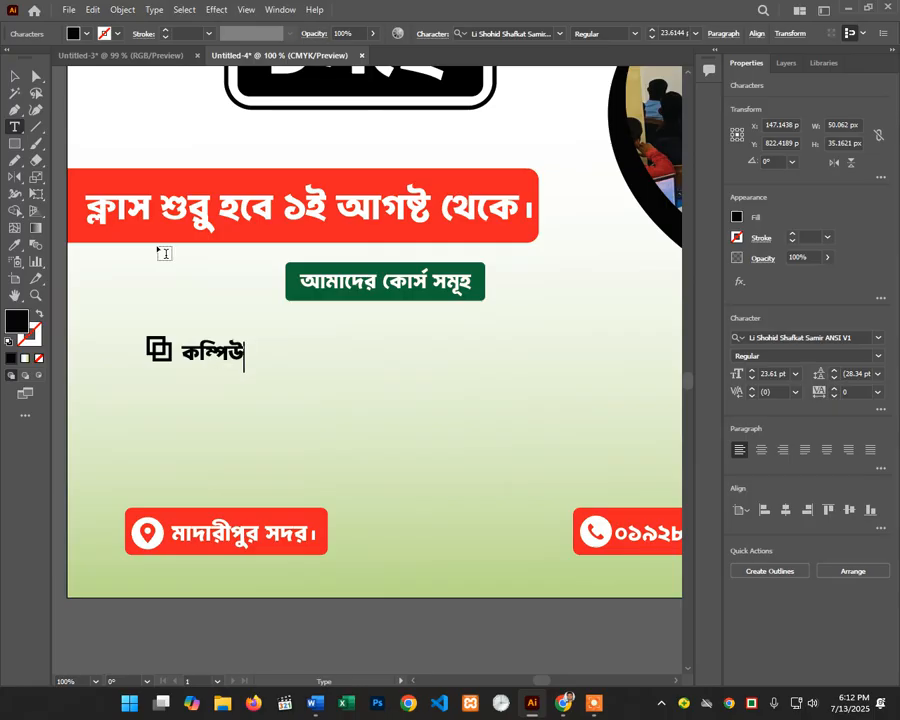
{"action": "type", "text": "টার বেনিস"}
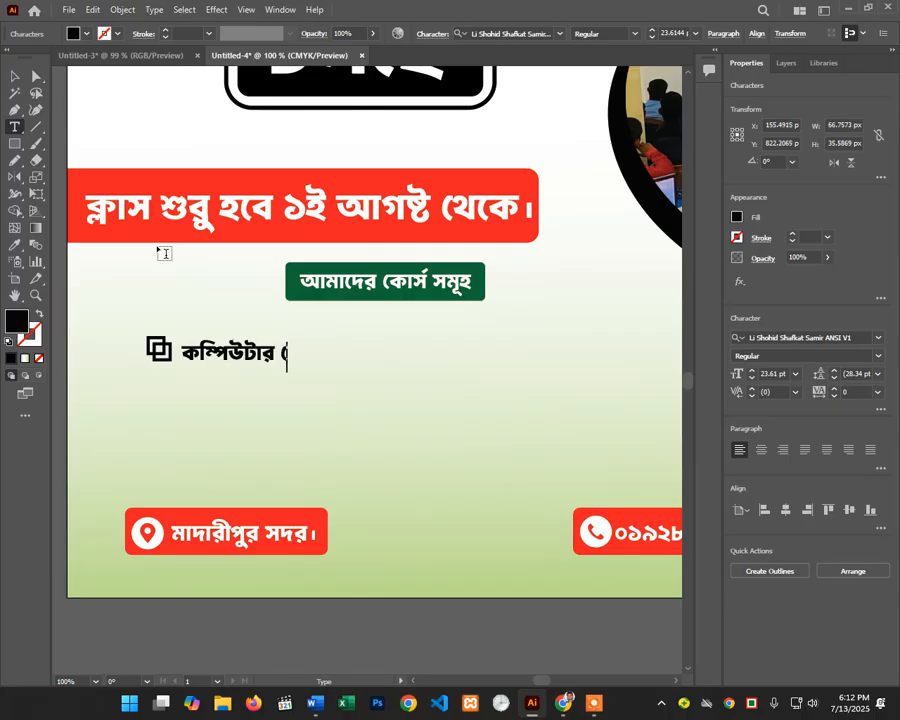
{"action": "key", "text": "BackSpace"}
{"action": "key", "text": "BackSpace"}
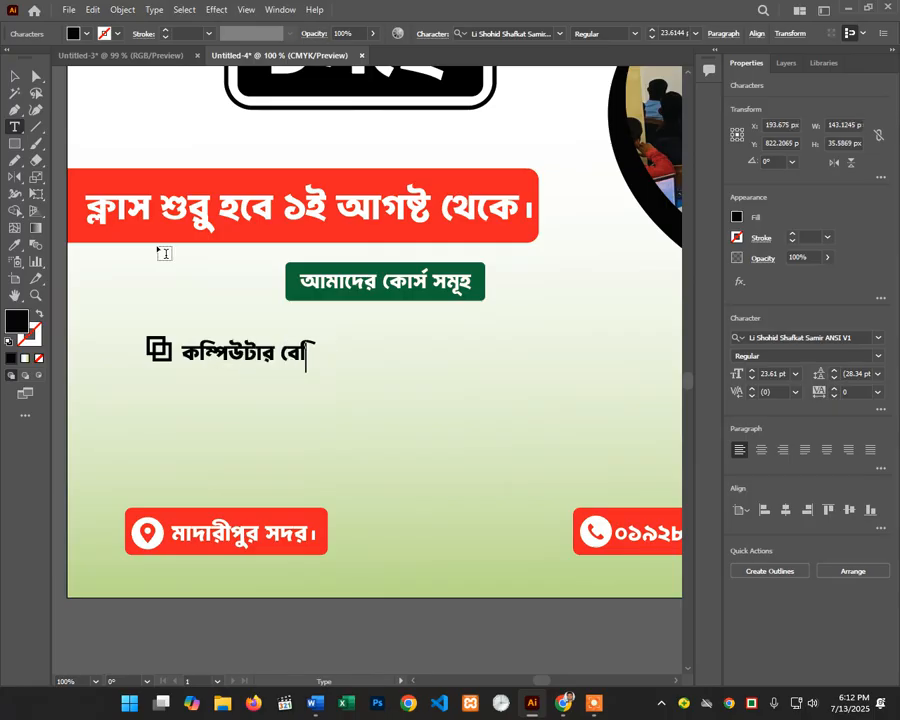
{"action": "type", "text": "সক"}
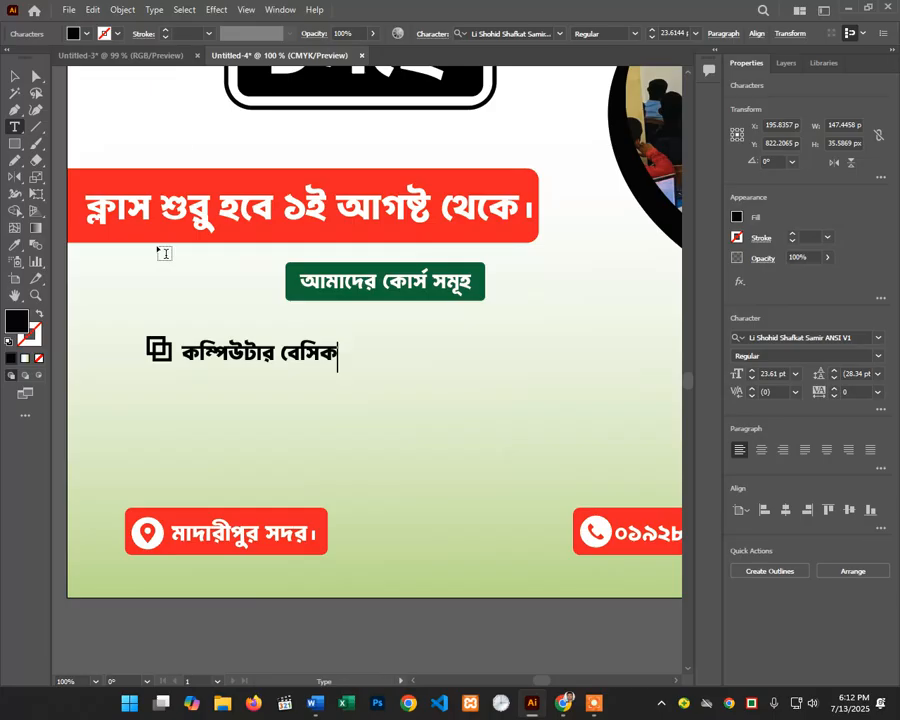
{"action": "key", "text": "Escape"}
Step: Copy the icon-and-text item right, then down twice, giving six entries in two columns
{"action": "left_click", "coordinate": [416, 346]}
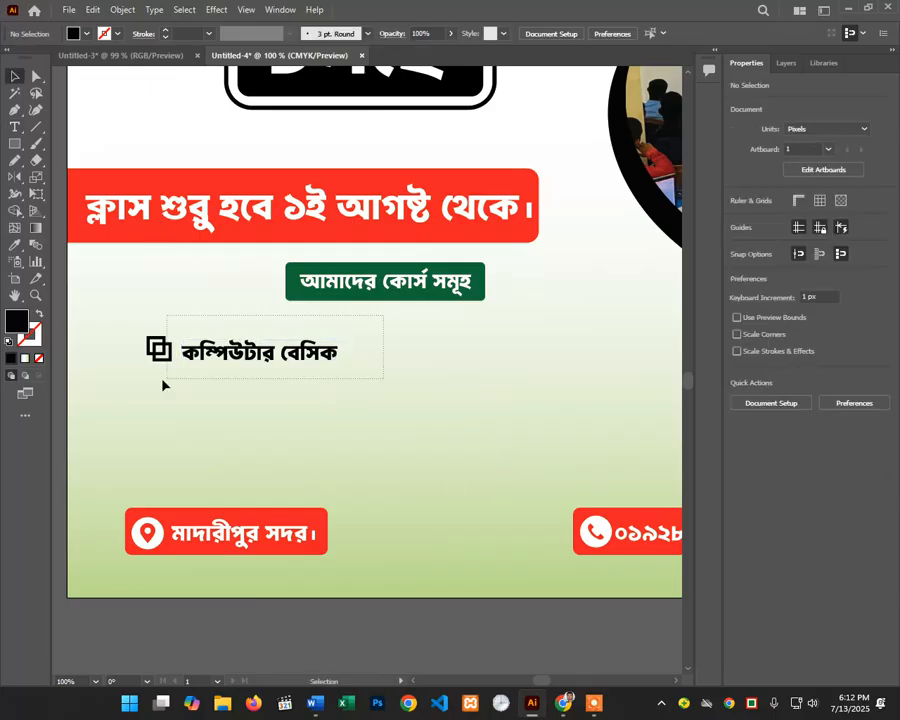
{"action": "left_click_drag", "start_coordinate": [165, 385], "coordinate": [503, 380]}
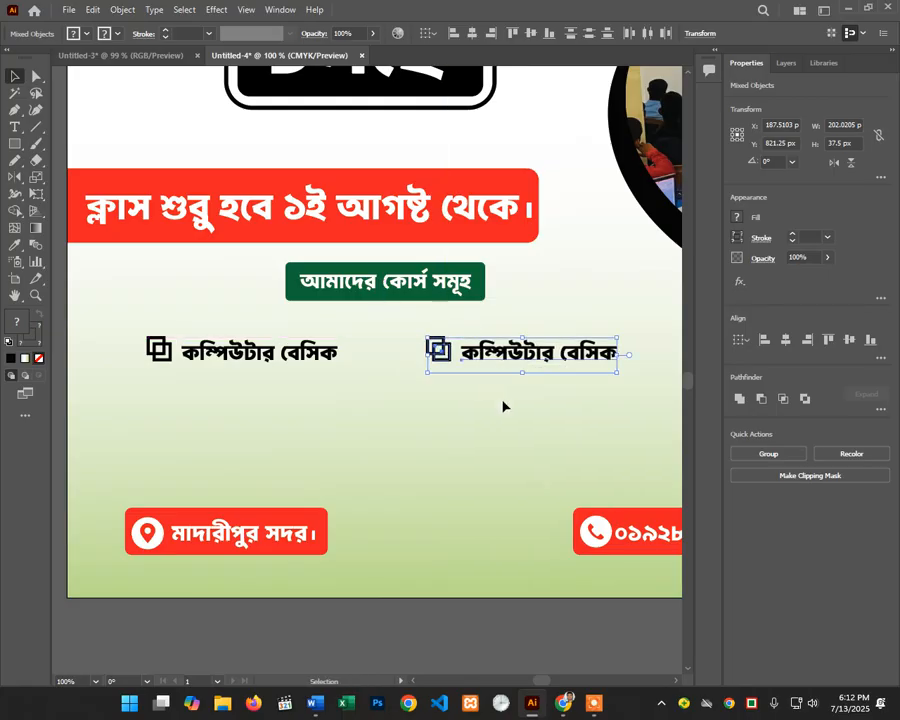
{"action": "left_click", "coordinate": [505, 406]}
{"action": "left_click_drag", "start_coordinate": [653, 335], "coordinate": [167, 394]}
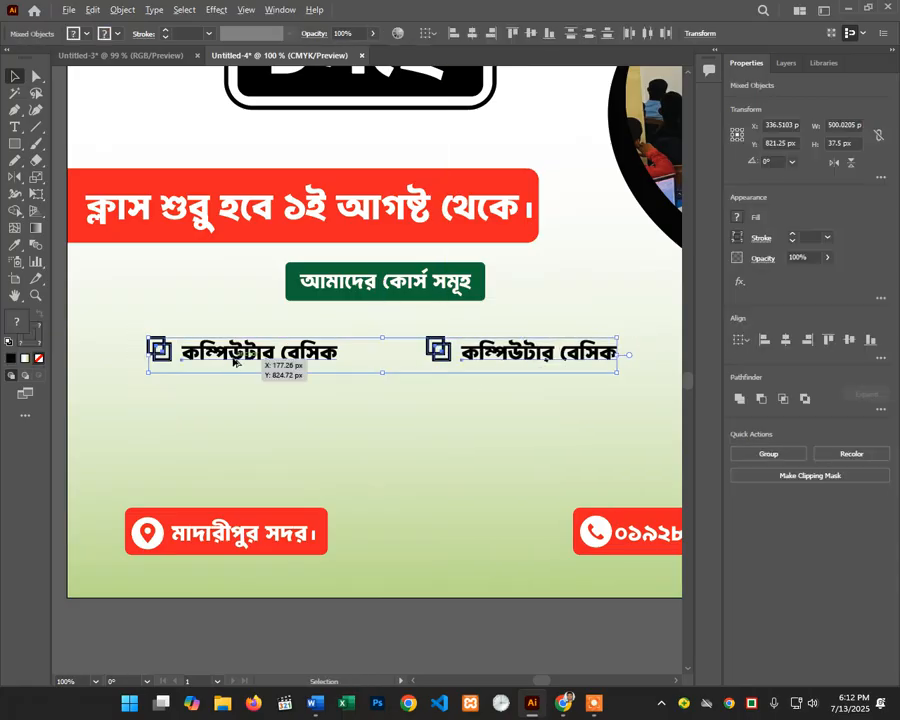
{"action": "left_click_drag", "start_coordinate": [233, 361], "coordinate": [225, 406]}
{"action": "left_click_drag", "start_coordinate": [225, 406], "coordinate": [229, 441]}
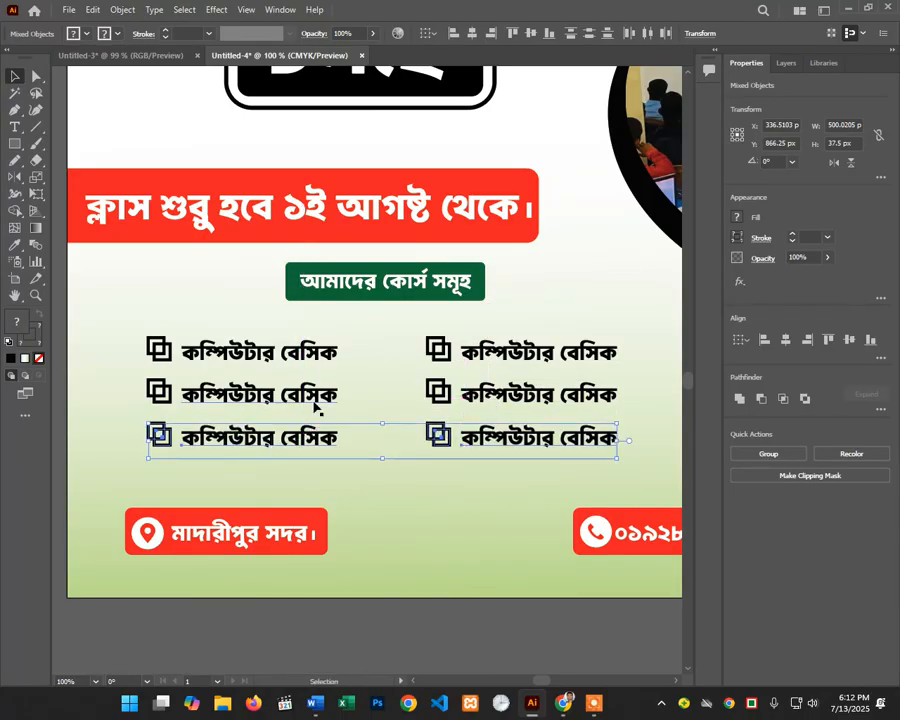
{"action": "left_click", "coordinate": [383, 363]}
{"action": "left_click_drag", "start_coordinate": [533, 317], "coordinate": [131, 456]}
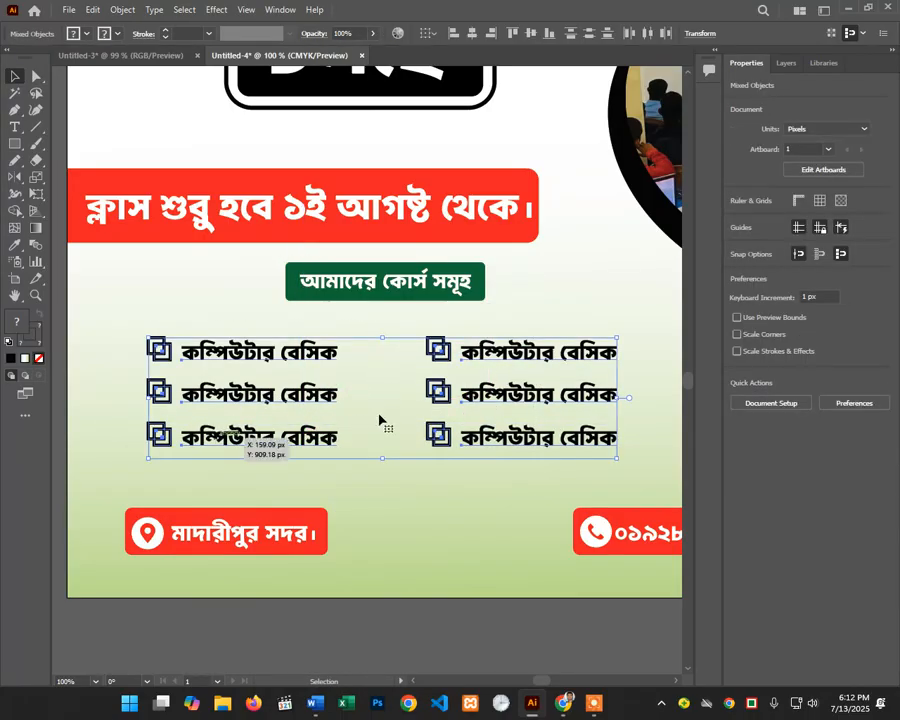
{"action": "left_click", "coordinate": [392, 410]}
{"action": "scroll", "coordinate": [390, 410], "scroll_direction": "down", "scroll_amount": 1}
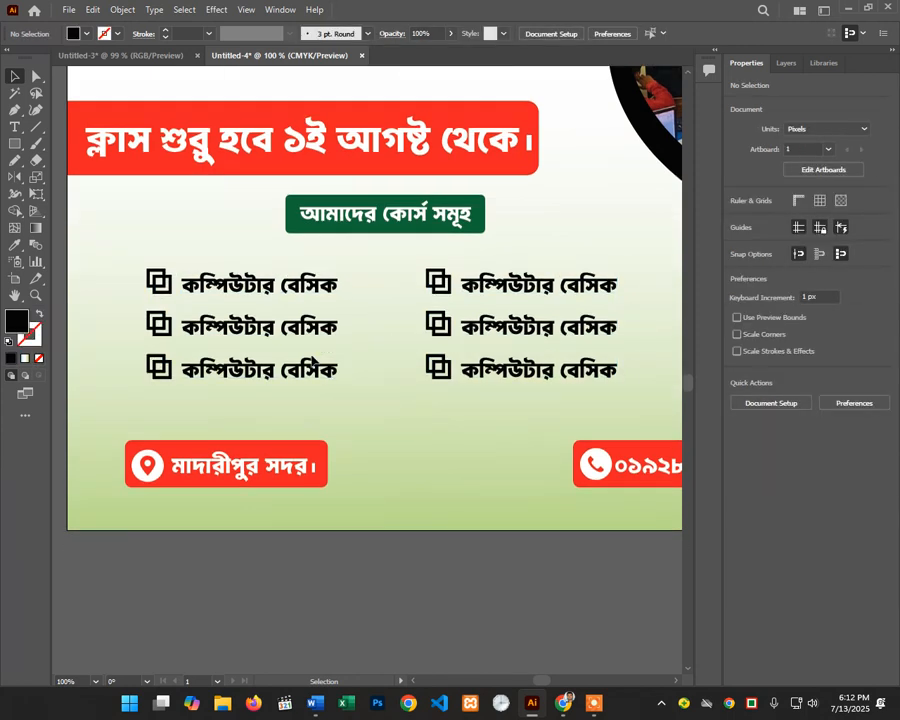
Step: Rename the top-right course to 'গ্রাফিক্স ডিজাইন'
{"action": "key", "text": "t"}
{"action": "left_click", "coordinate": [534, 282]}
{"action": "triple_click", "coordinate": [534, 281]}
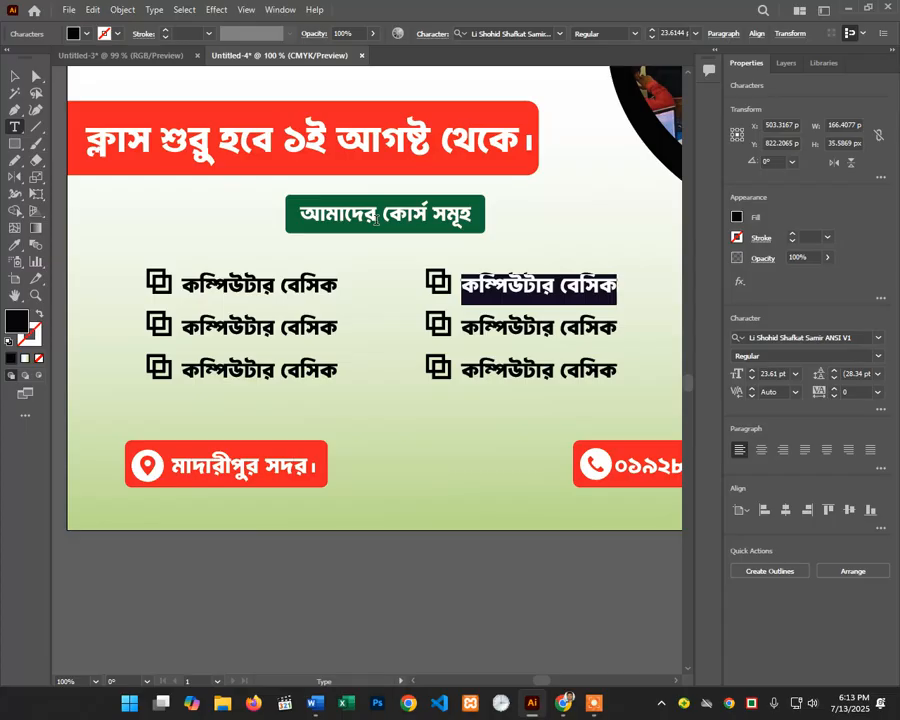
{"action": "type", "text": "গ্র"}
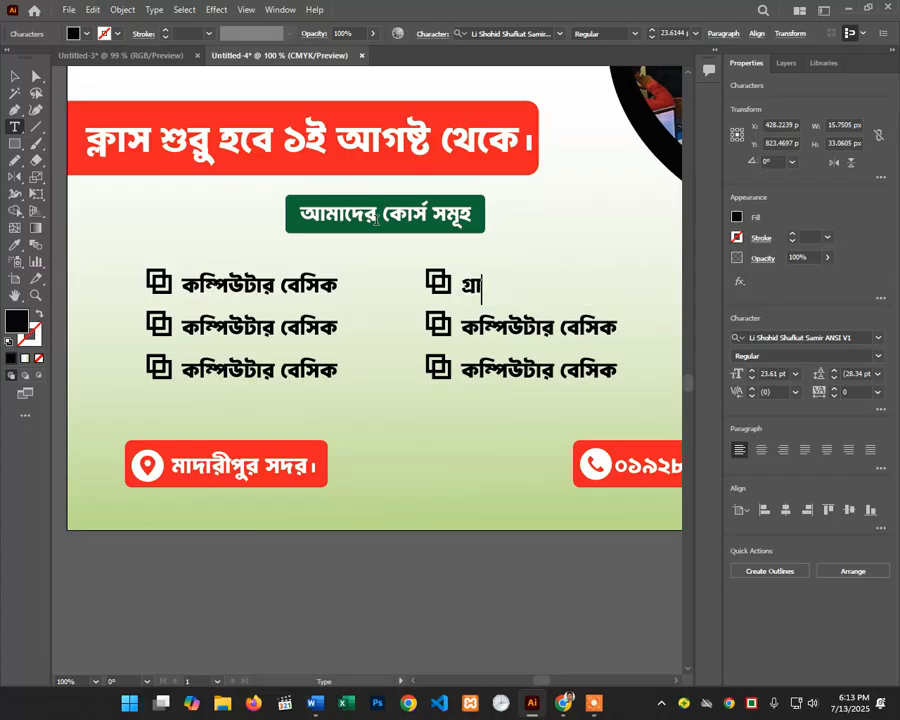
{"action": "type", "text": "াফিক্র"}
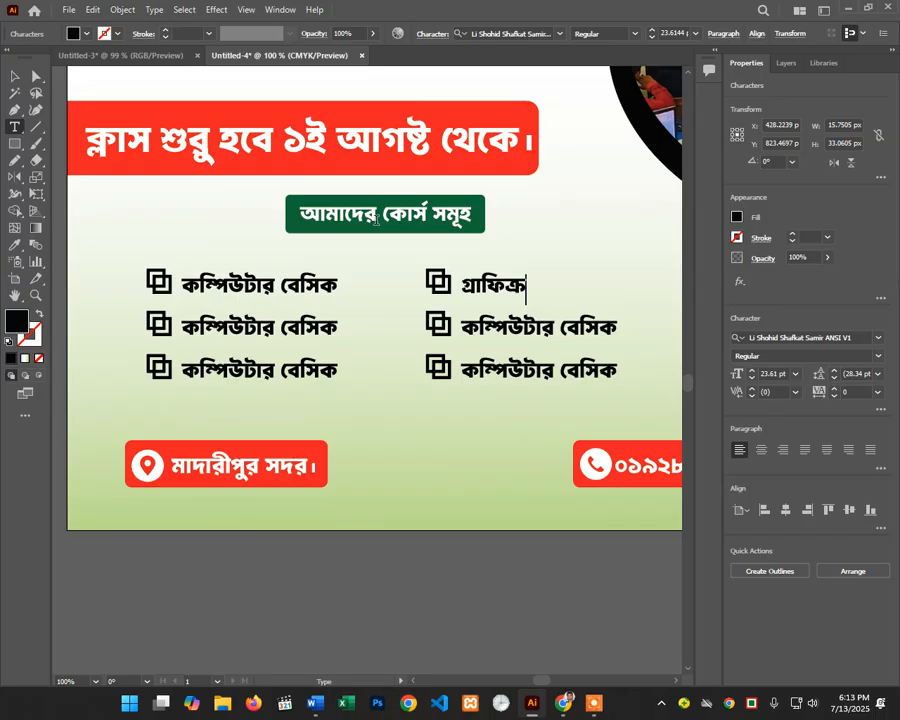
{"action": "key", "text": "BackSpace"}
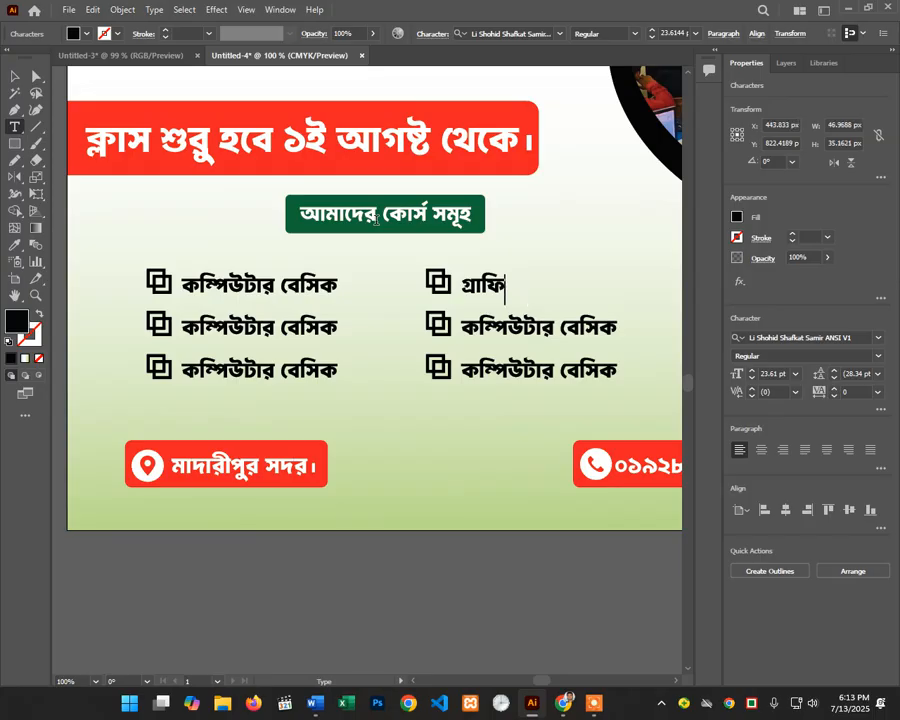
{"action": "type", "text": "ক্র"}
{"action": "key", "text": "BackSpace"}
{"action": "type", "text": "ক্স"}
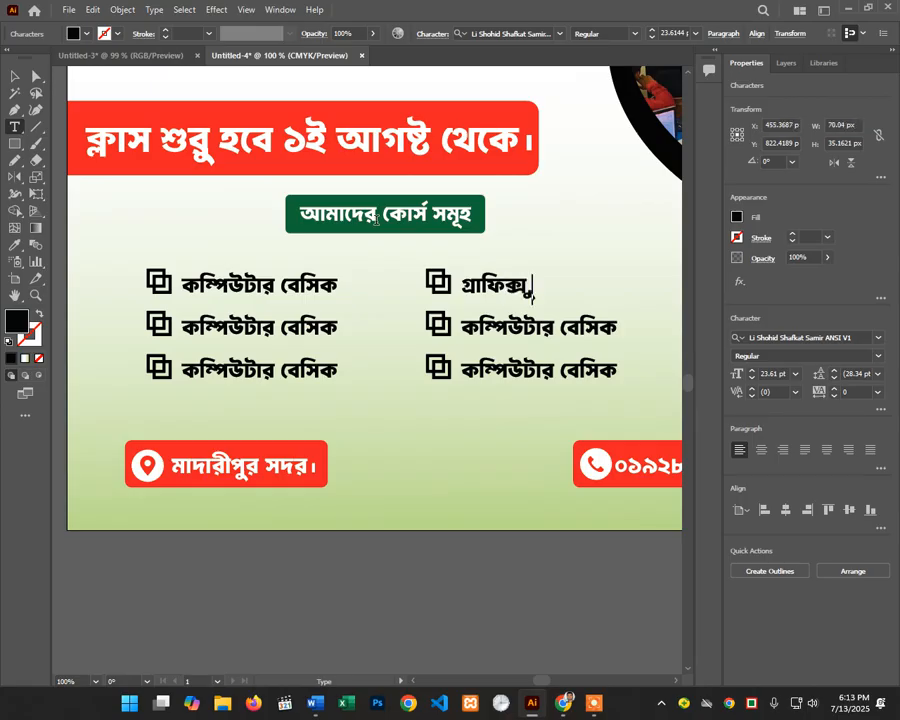
{"action": "type", "text": " ডি"}
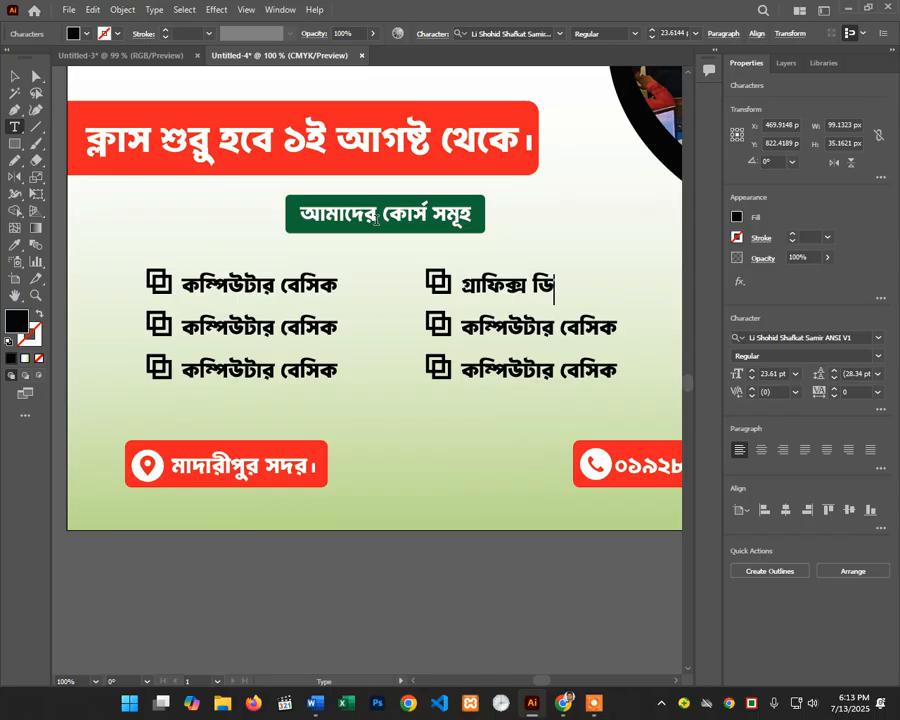
{"action": "type", "text": "জাইন"}
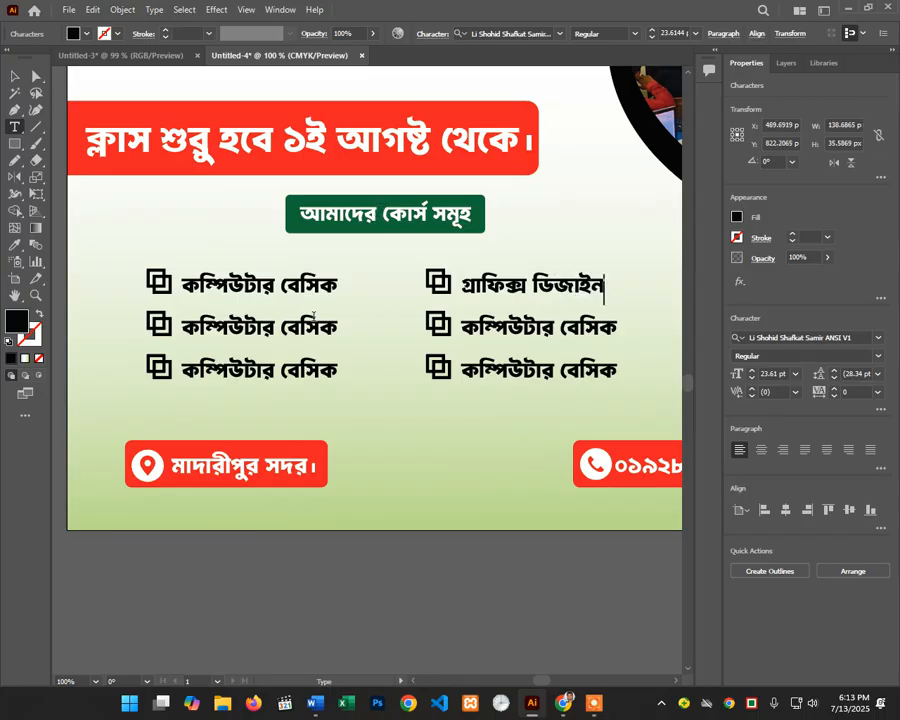
Step: Rename the left column's second course to 'ডিজিটাল মার্কেটিং'
{"action": "left_click_drag", "start_coordinate": [333, 325], "coordinate": [182, 325]}
{"action": "key", "text": "BackSpace"}
{"action": "type", "text": "ডিজিটার"}
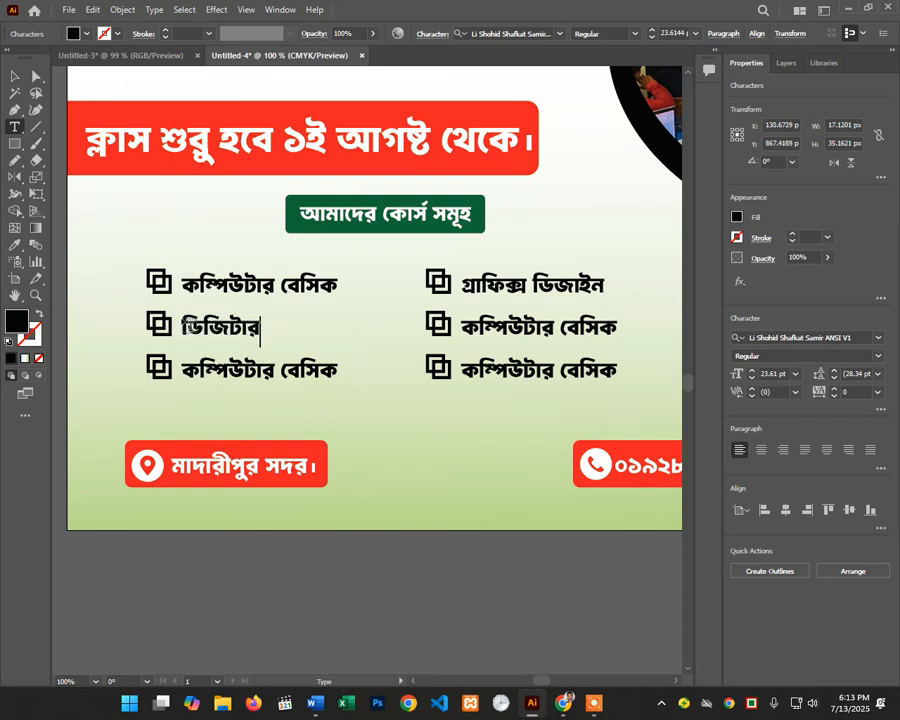
{"action": "key", "text": "BackSpace"}
{"action": "type", "text": "ল মাকে"}
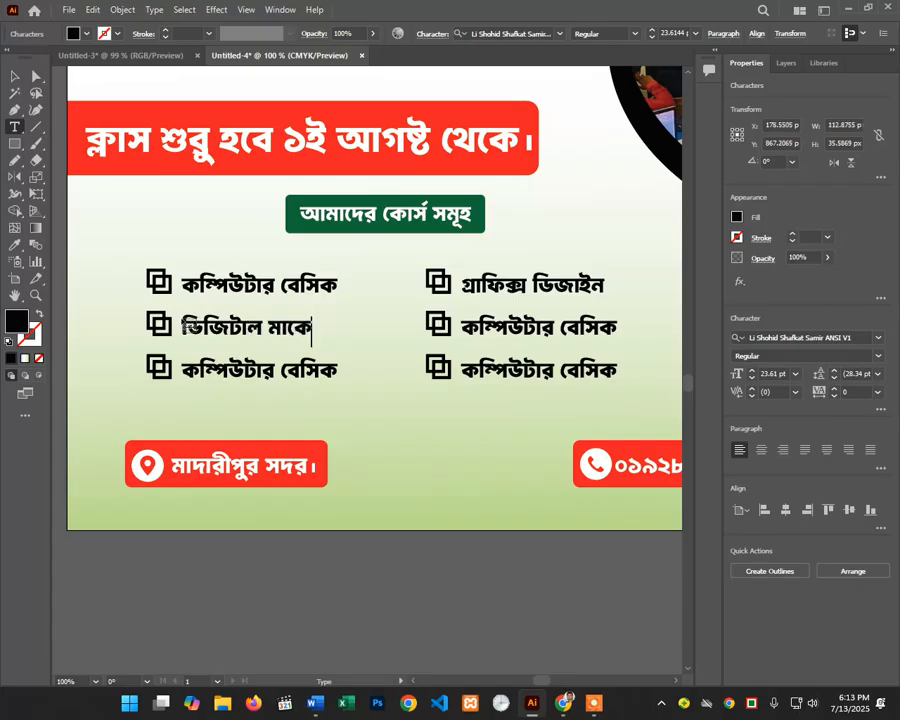
{"action": "type", "text": "র্ডি"}
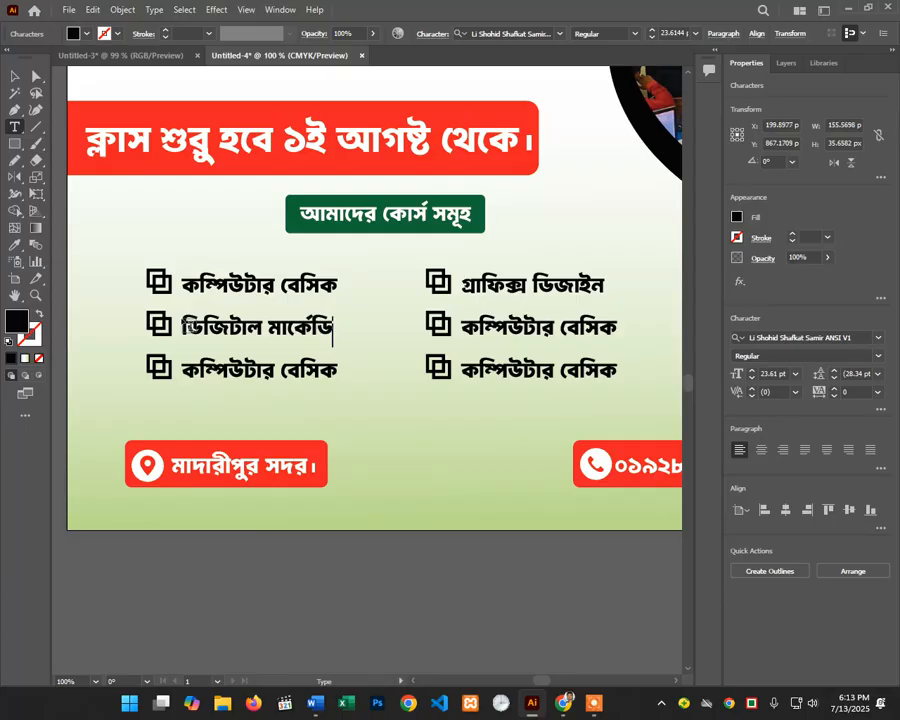
{"action": "key", "text": "BackSpace"}
{"action": "key", "text": "BackSpace"}
{"action": "type", "text": "টি"}
{"action": "type", "text": "ঙ"}
{"action": "key", "text": "BackSpace"}
{"action": "type", "text": "ং"}
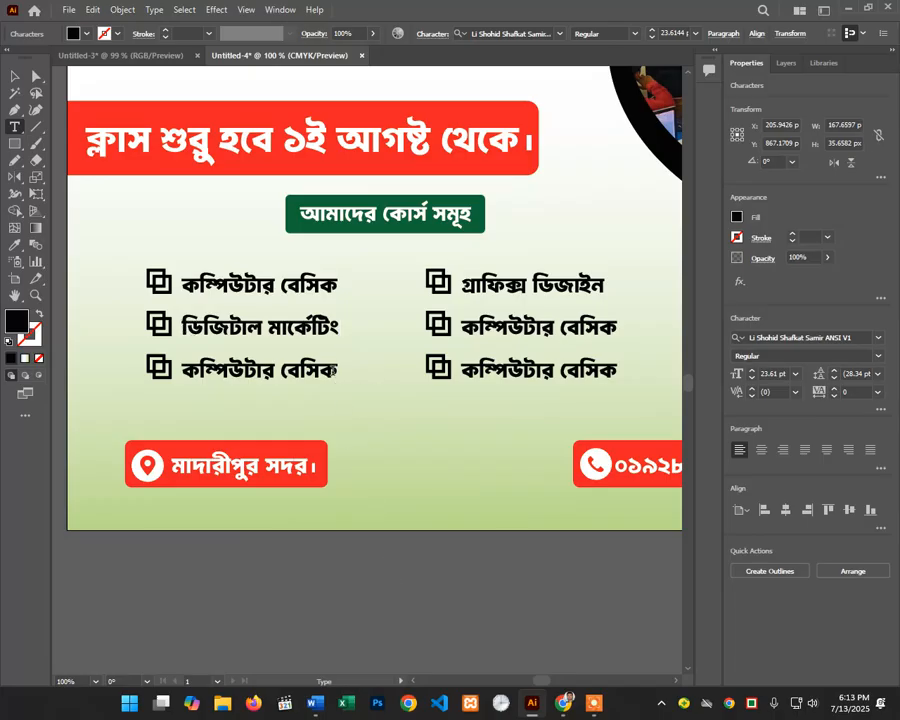
Step: Rename the right column's second course to 'ডাটা এন্ট্রি'
{"action": "left_click_drag", "start_coordinate": [612, 330], "coordinate": [458, 338]}
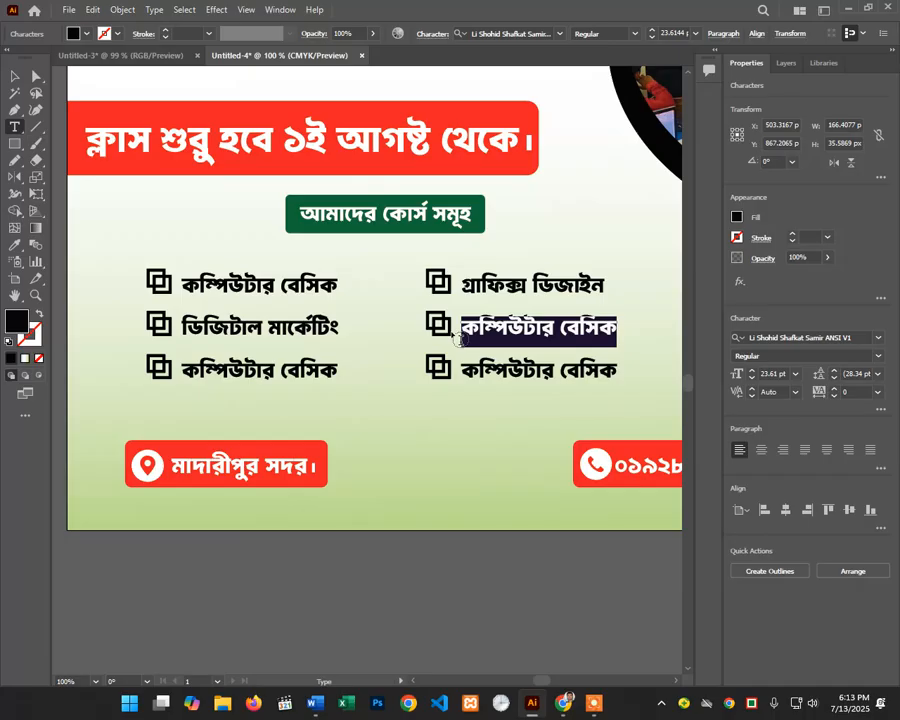
{"action": "type", "text": "ডা"}
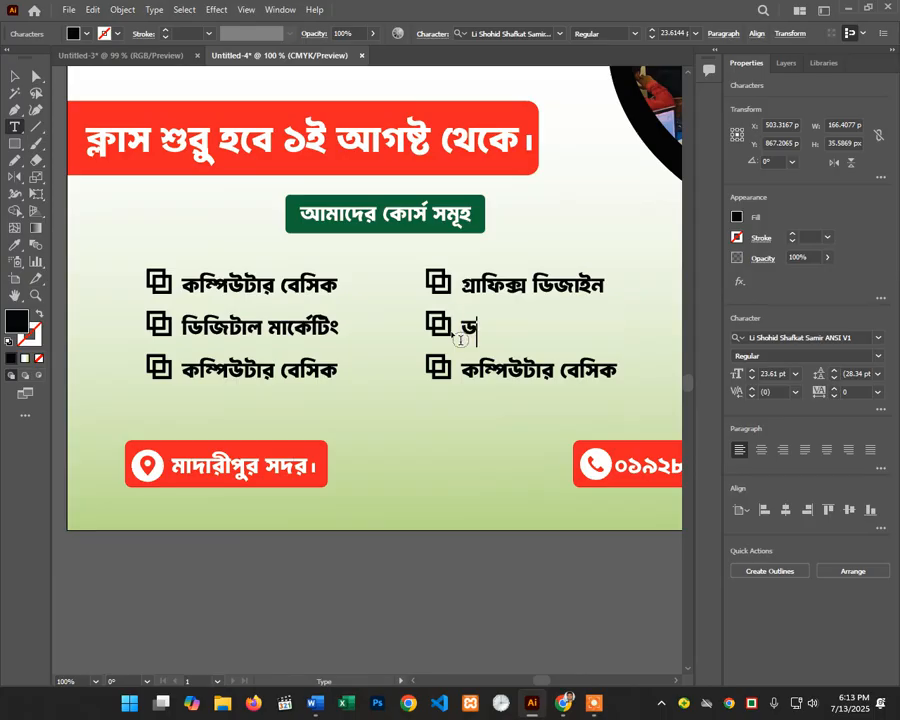
{"action": "type", "text": "টা এনি"}
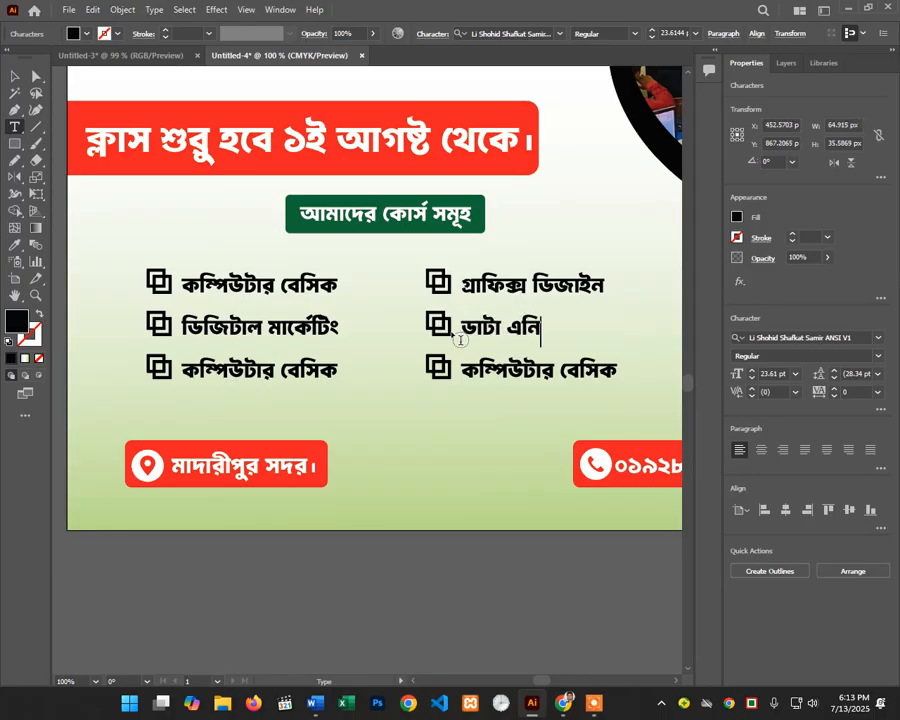
{"action": "type", "text": "্ট্র"}
{"action": "left_click_drag", "start_coordinate": [334, 369], "coordinate": [144, 381]}
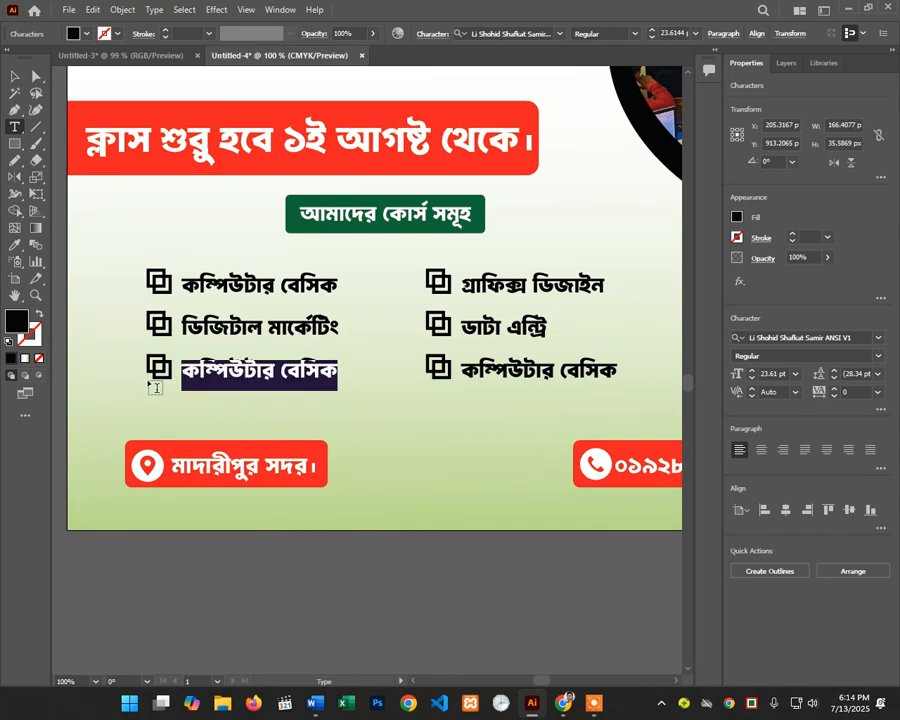
Step: Rename the third courses to 'ওয়েব ডিজাইন' on the left and 'ভিডিও এডিটিং' on the right
{"action": "type", "text": "ও"}
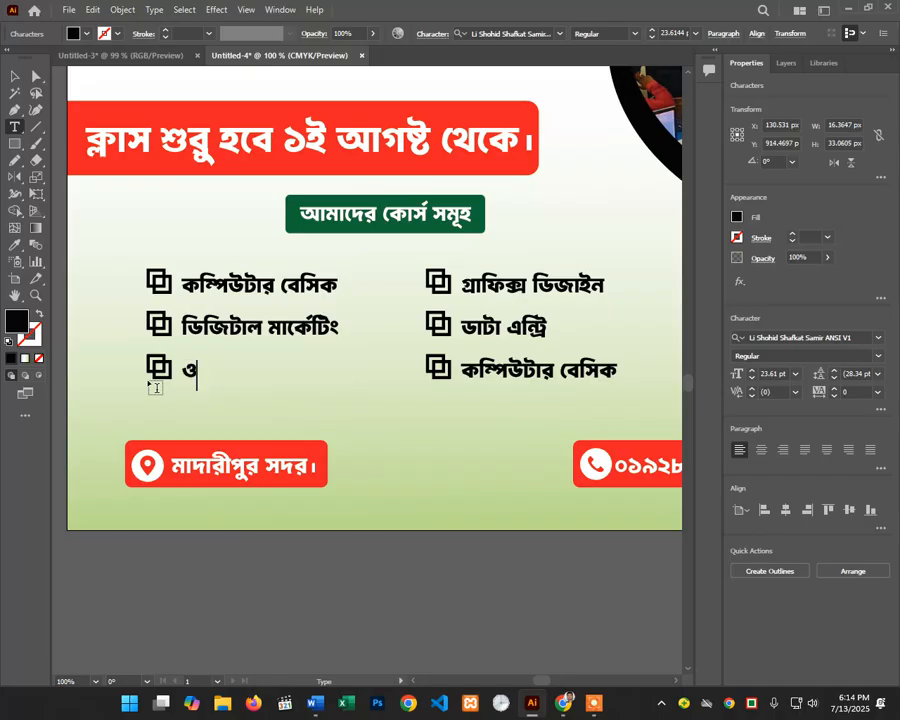
{"action": "type", "text": "য়েব ি"}
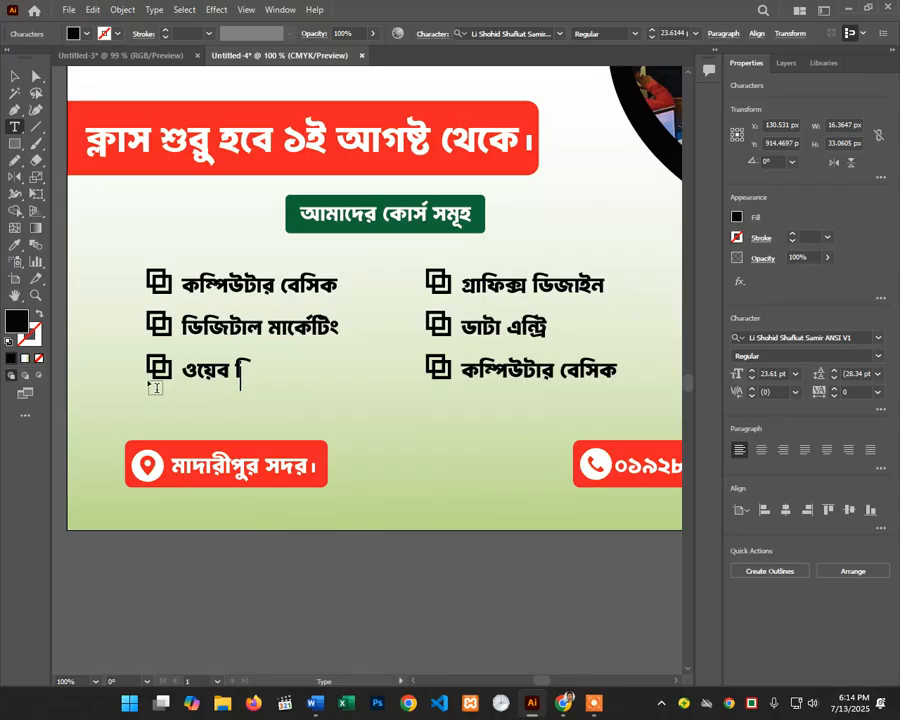
{"action": "type", "text": "ড"}
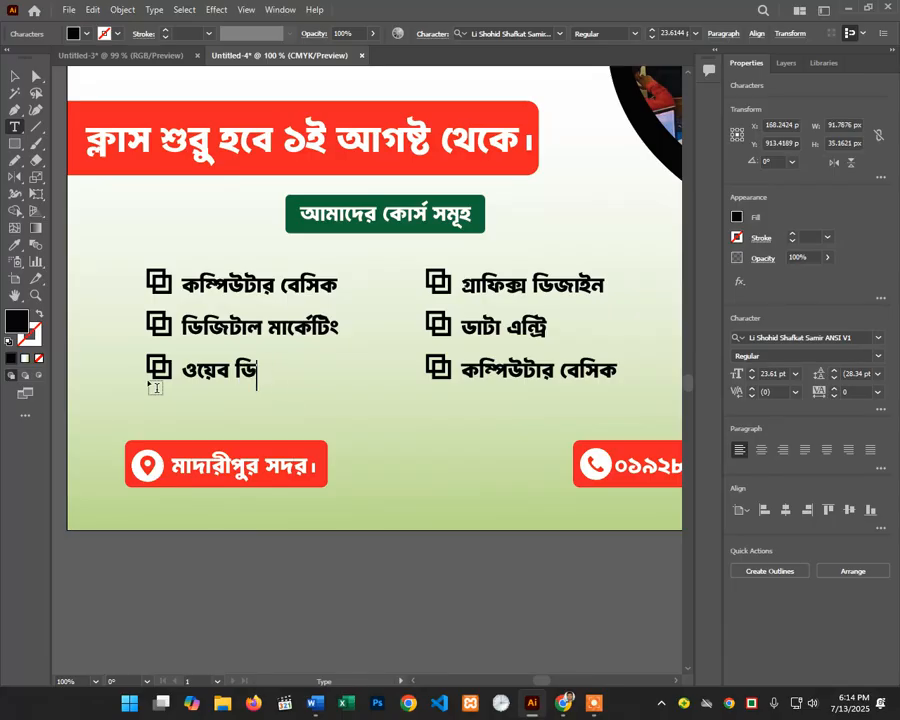
{"action": "type", "text": "জাইন"}
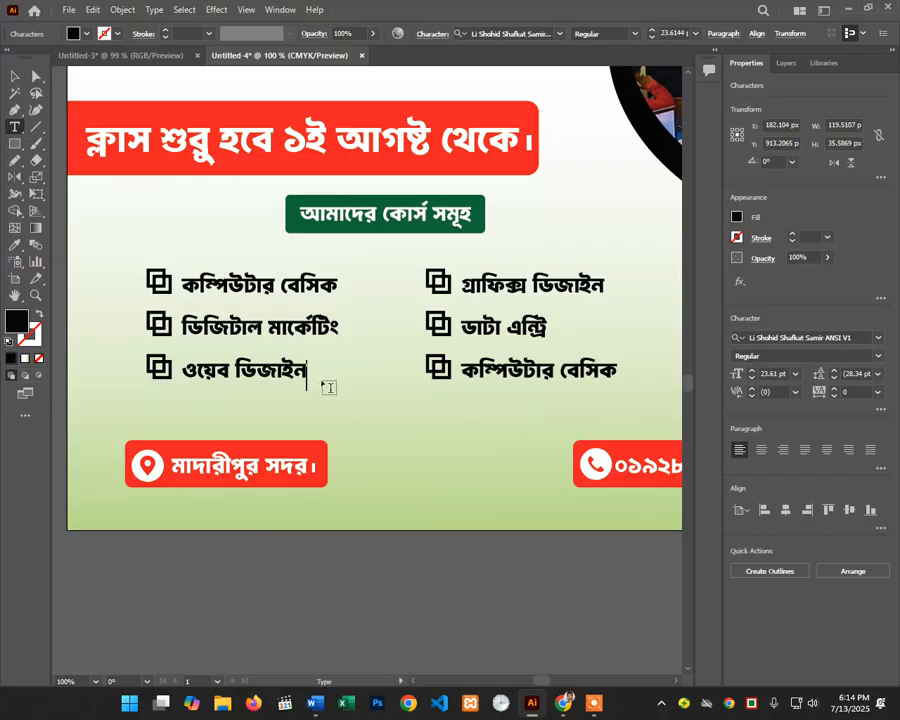
{"action": "left_click_drag", "start_coordinate": [618, 374], "coordinate": [461, 372]}
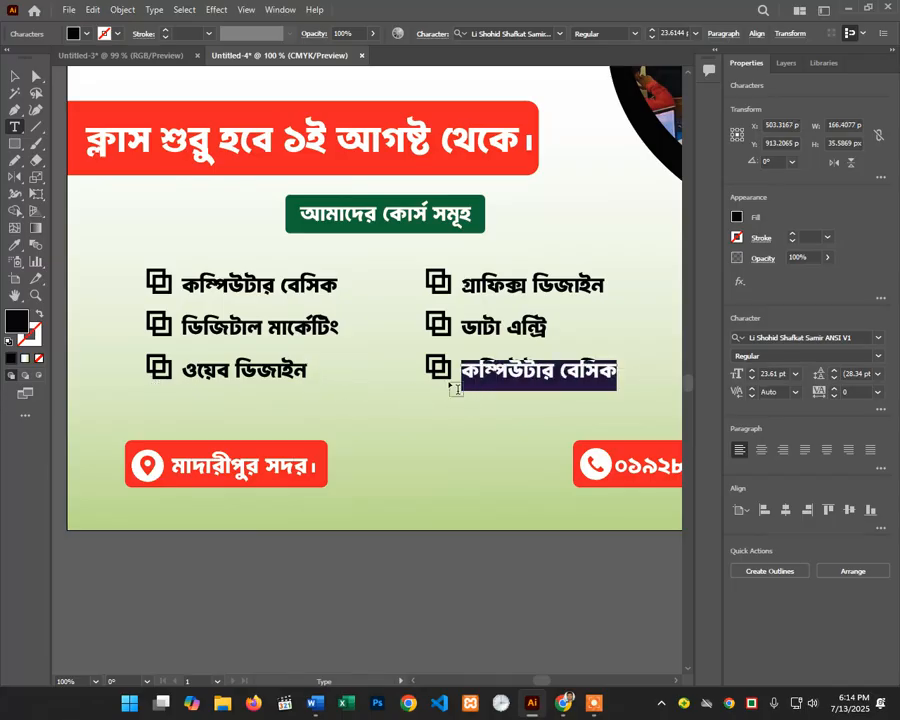
{"action": "key", "text": "BackSpace"}
{"action": "type", "text": "ি"}
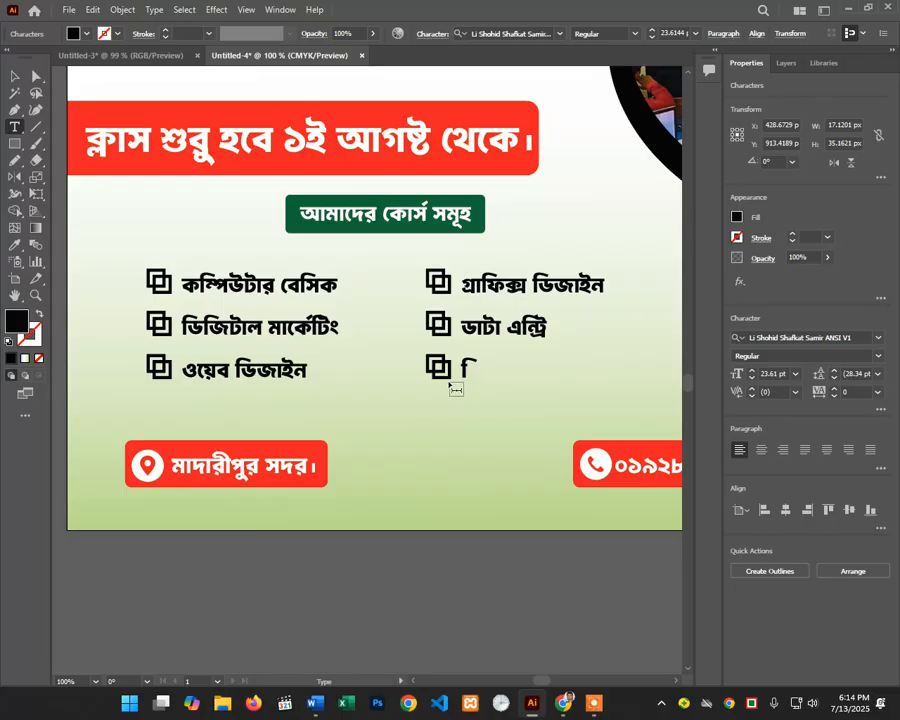
{"action": "type", "text": "ড"}
{"action": "type", "text": "ডি"}
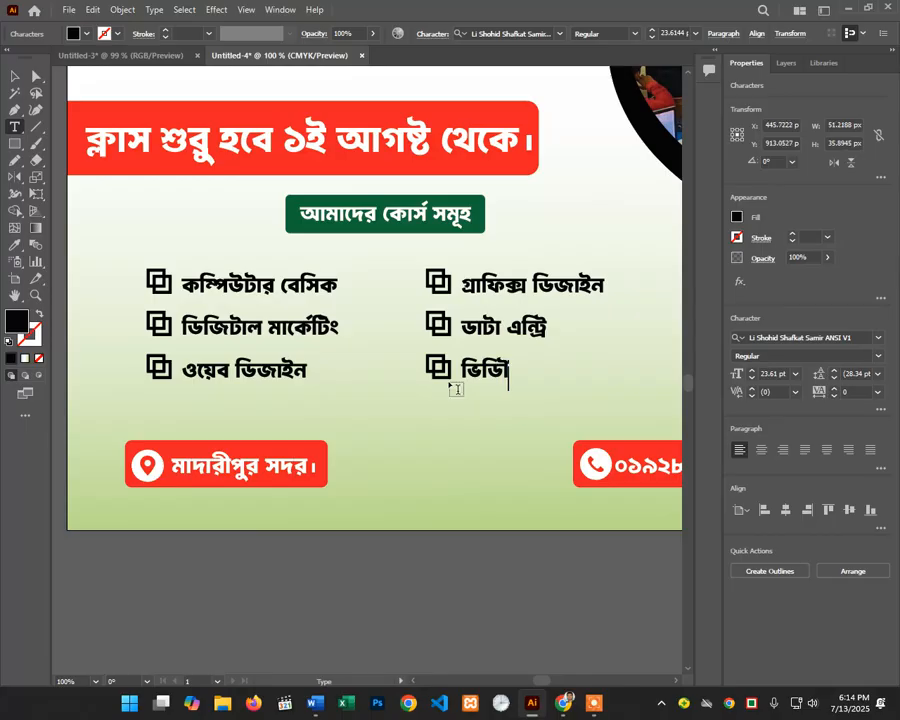
{"action": "type", "text": "ও "}
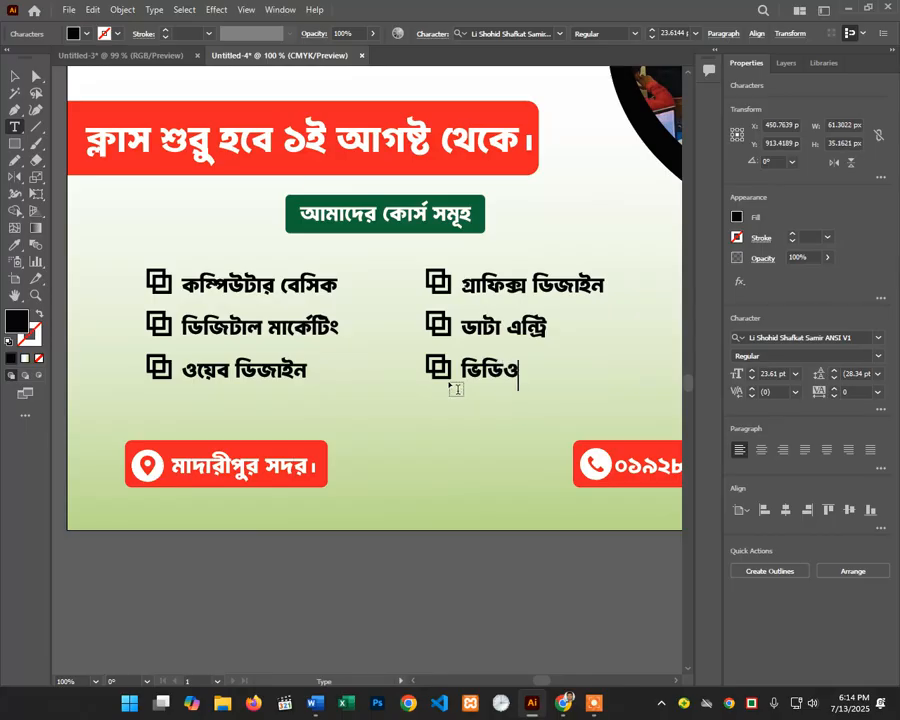
{"action": "type", "text": "এ"}
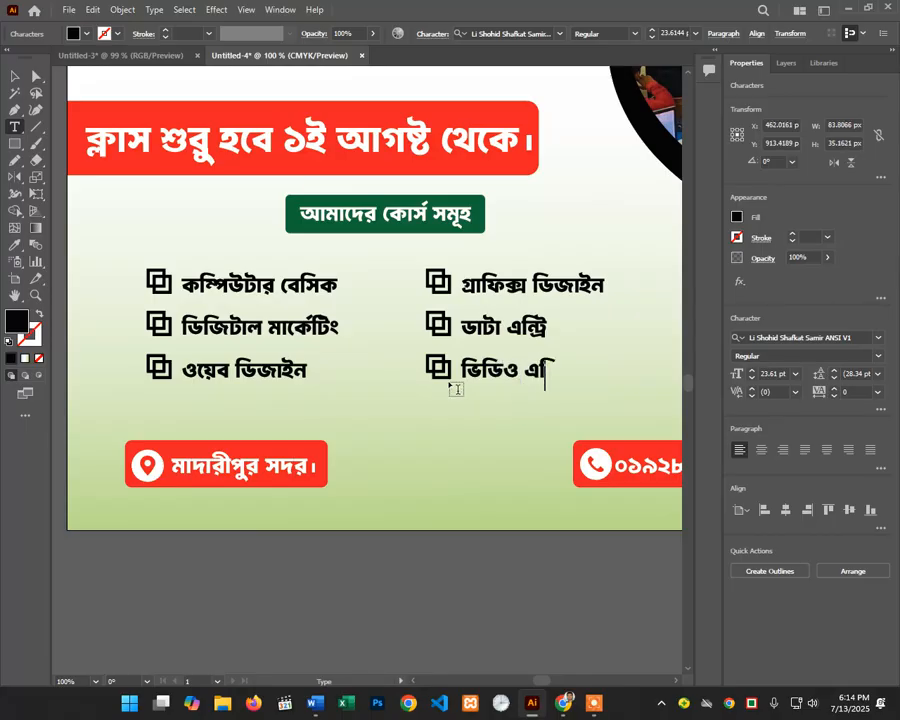
{"action": "type", "text": "ডিটি"}
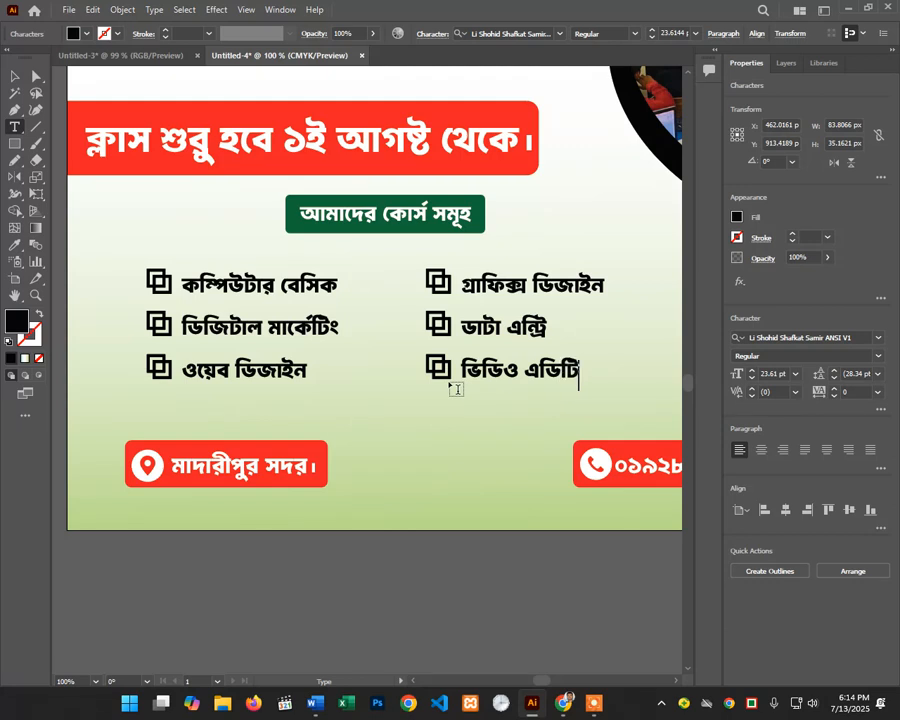
{"action": "type", "text": "ং"}
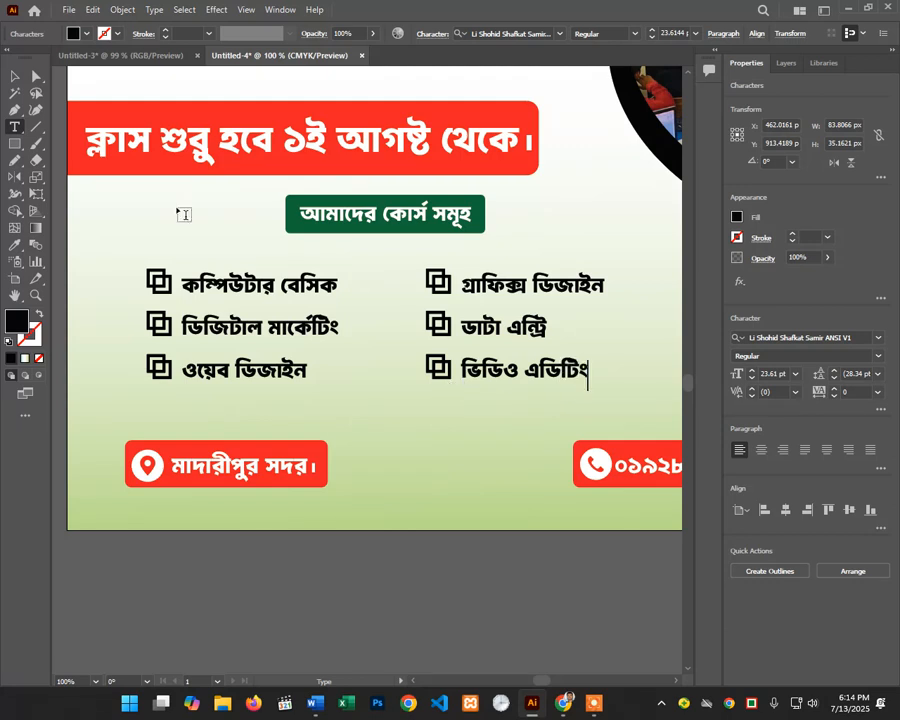
{"action": "left_click", "coordinate": [16, 77]}
{"action": "left_click", "coordinate": [87, 391]}
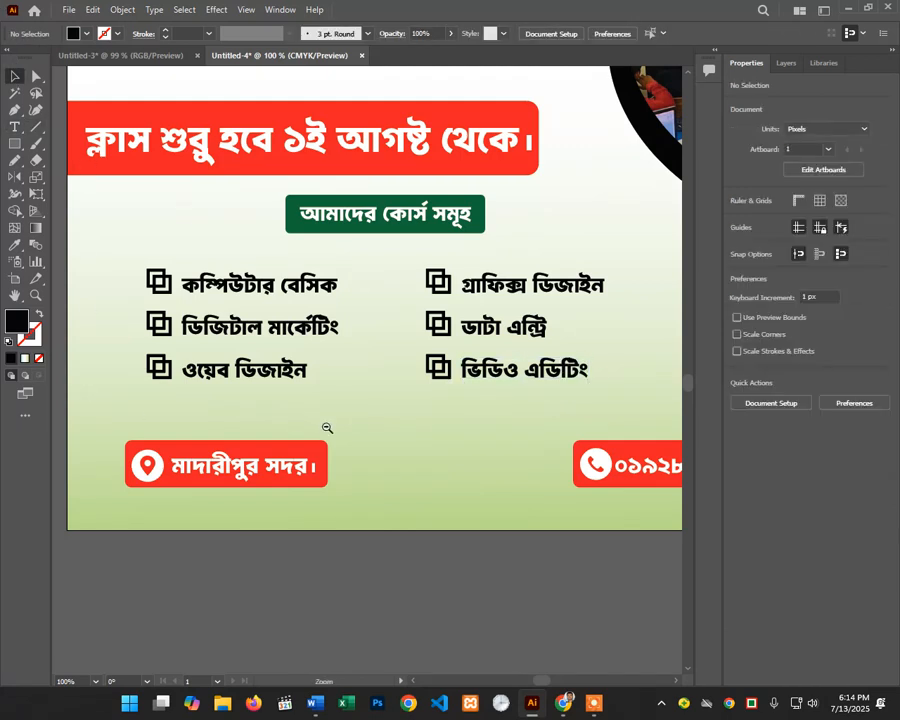
Step: Zoom out to 33.33% and centre the whole finished flyer in the window
{"action": "left_click", "coordinate": [327, 428], "text": "ctrl+alt"}
{"action": "left_click", "coordinate": [327, 428], "text": "ctrl+alt"}
{"action": "left_click_drag", "start_coordinate": [462, 409], "coordinate": [389, 391]}
{"action": "left_click", "coordinate": [418, 371], "text": "ctrl+alt"}
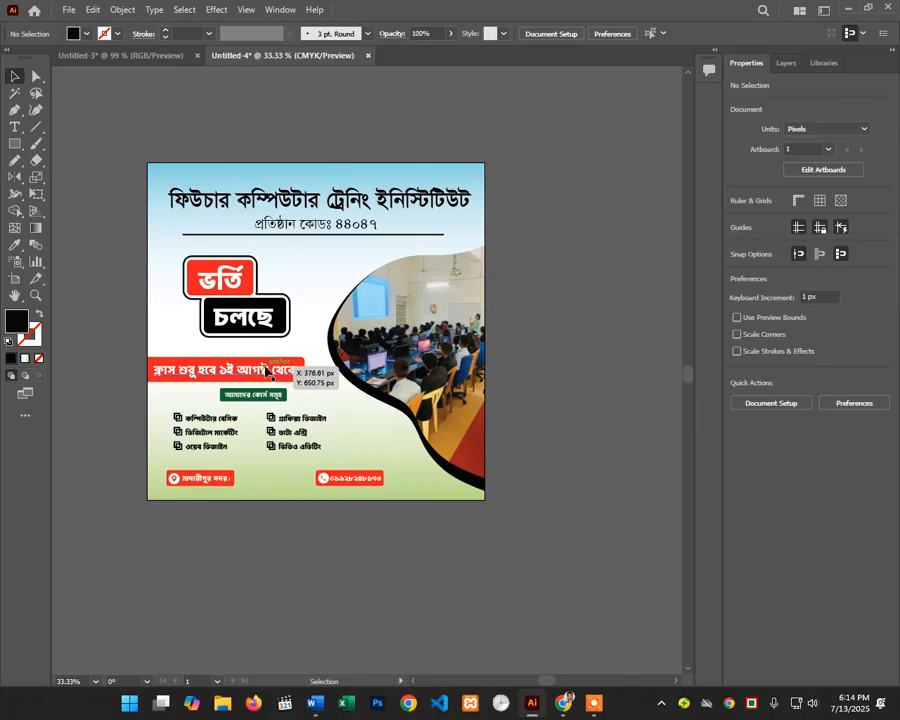
{"action": "scroll", "coordinate": [237, 402], "scroll_direction": "down", "scroll_amount": 1}
{"action": "scroll", "coordinate": [237, 402], "scroll_direction": "down", "scroll_amount": 1}
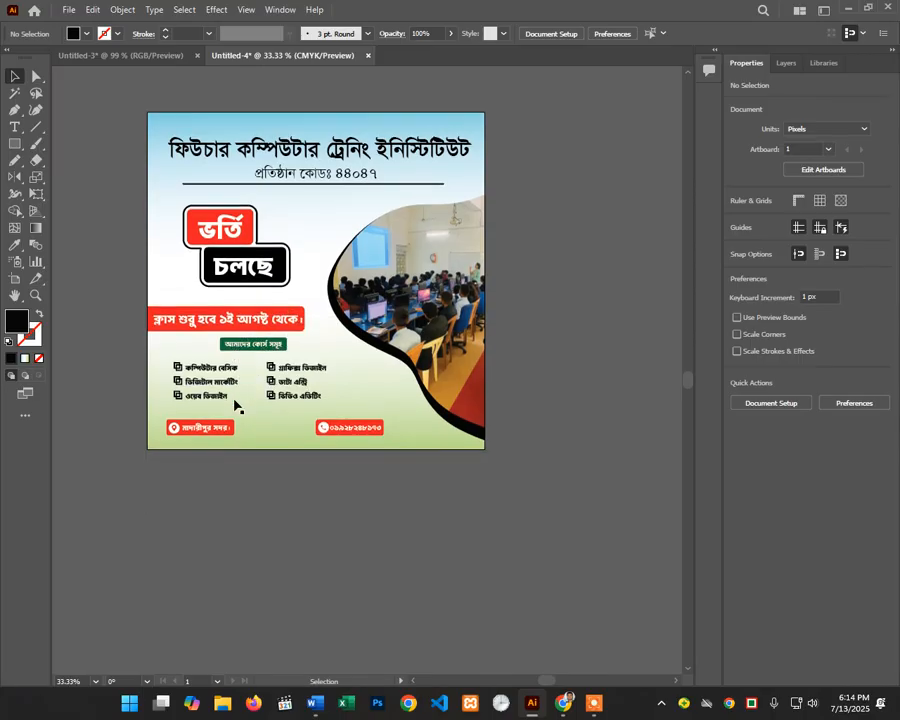
{"action": "left_click", "coordinate": [594, 703]}
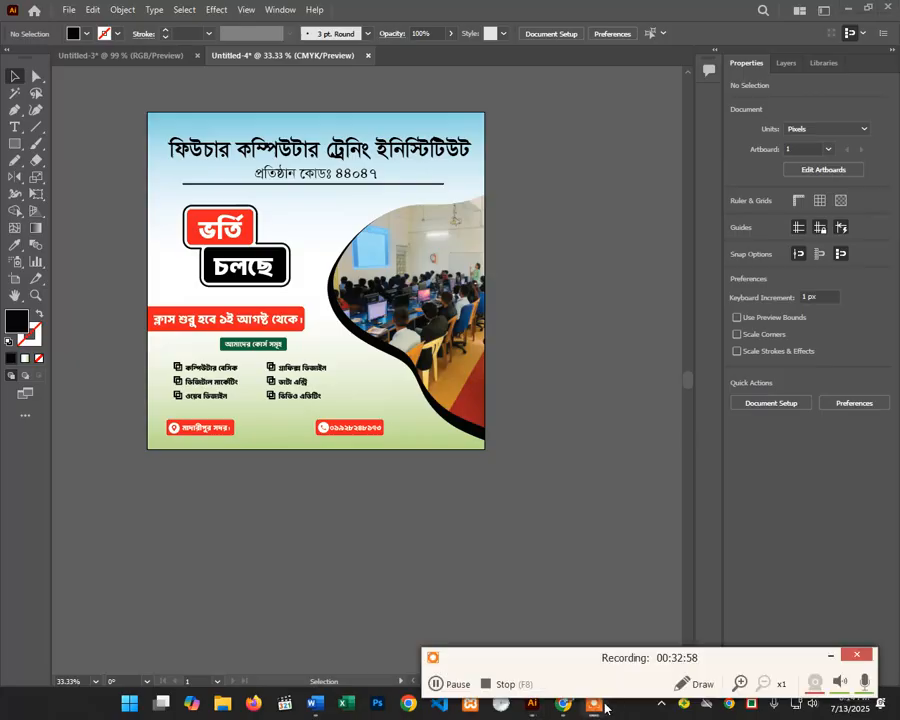